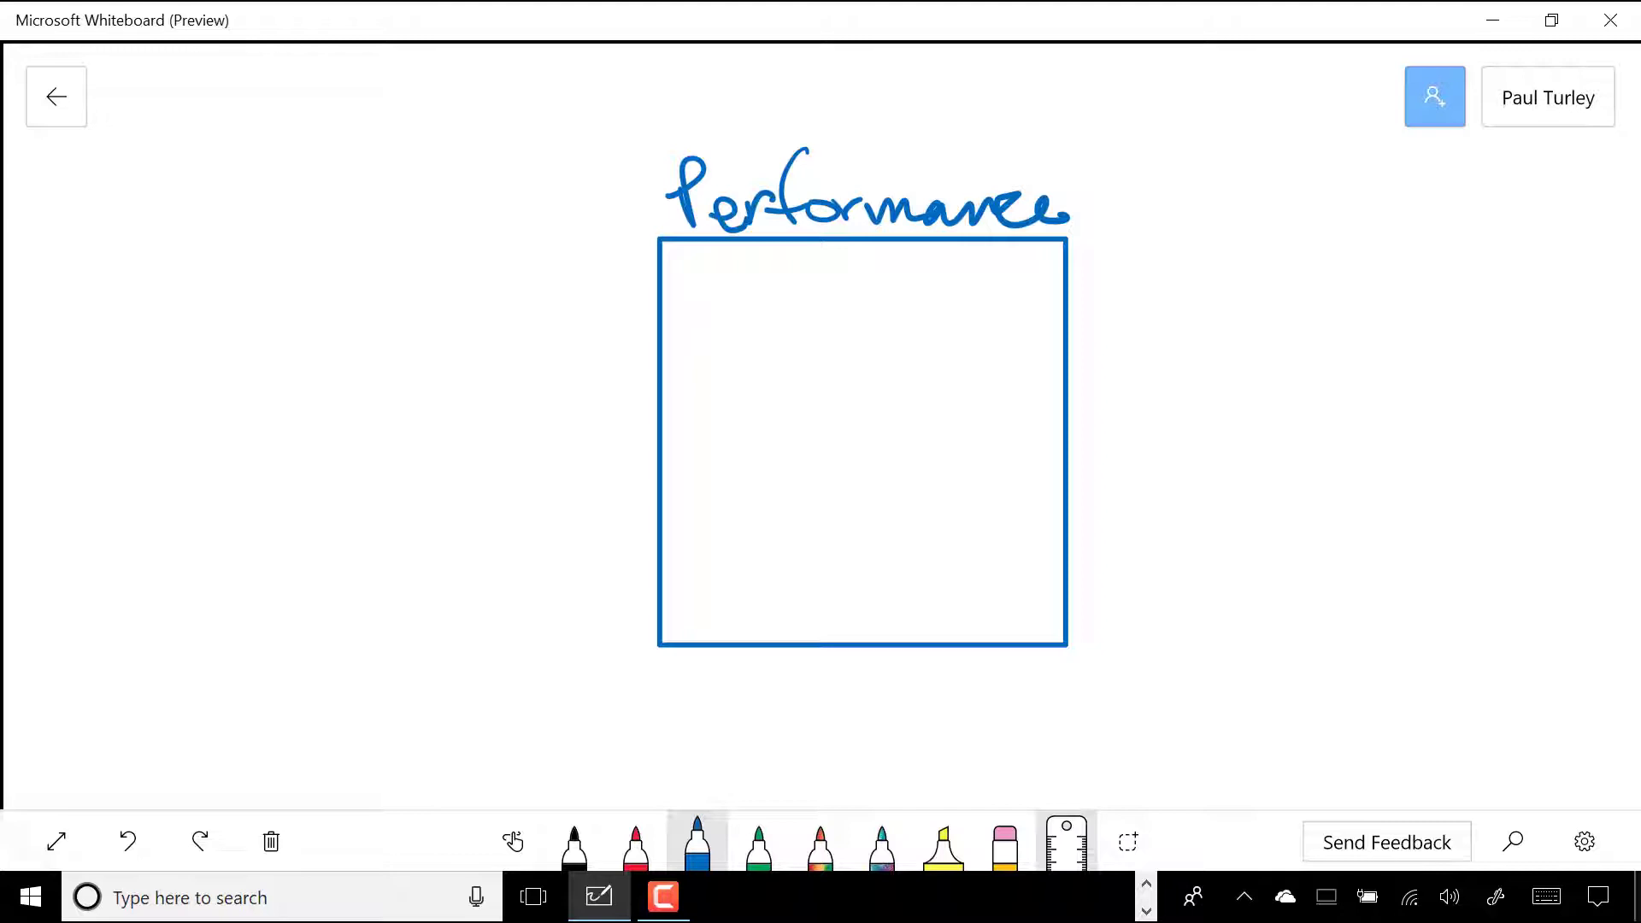
# Handwrite "Flight Dt" in blue ink as the first field inside the Performance box.
pyautogui.moveTo(688, 270); pyautogui.dragTo(700, 315)
pyautogui.moveTo(678, 276)
pyautogui.mouseDown()
pyautogui.moveTo(722, 271)
pyautogui.moveTo(751, 320)
pyautogui.mouseUp()
pyautogui.moveTo(756, 304)
pyautogui.mouseDown()
pyautogui.moveTo(761, 320)
pyautogui.moveTo(804, 282)
pyautogui.moveTo(857, 321)
pyautogui.mouseUp()
pyautogui.moveTo(828, 300)
pyautogui.mouseDown()
pyautogui.moveTo(854, 293)
pyautogui.moveTo(893, 318)
pyautogui.mouseUp()
pyautogui.moveTo(880, 272)
pyautogui.mouseDown()
pyautogui.moveTo(925, 312)
pyautogui.moveTo(895, 321)
pyautogui.mouseUp()
pyautogui.moveTo(943, 261); pyautogui.dragTo(950, 315)
pyautogui.moveTo(915, 294); pyautogui.dragTo(944, 282)
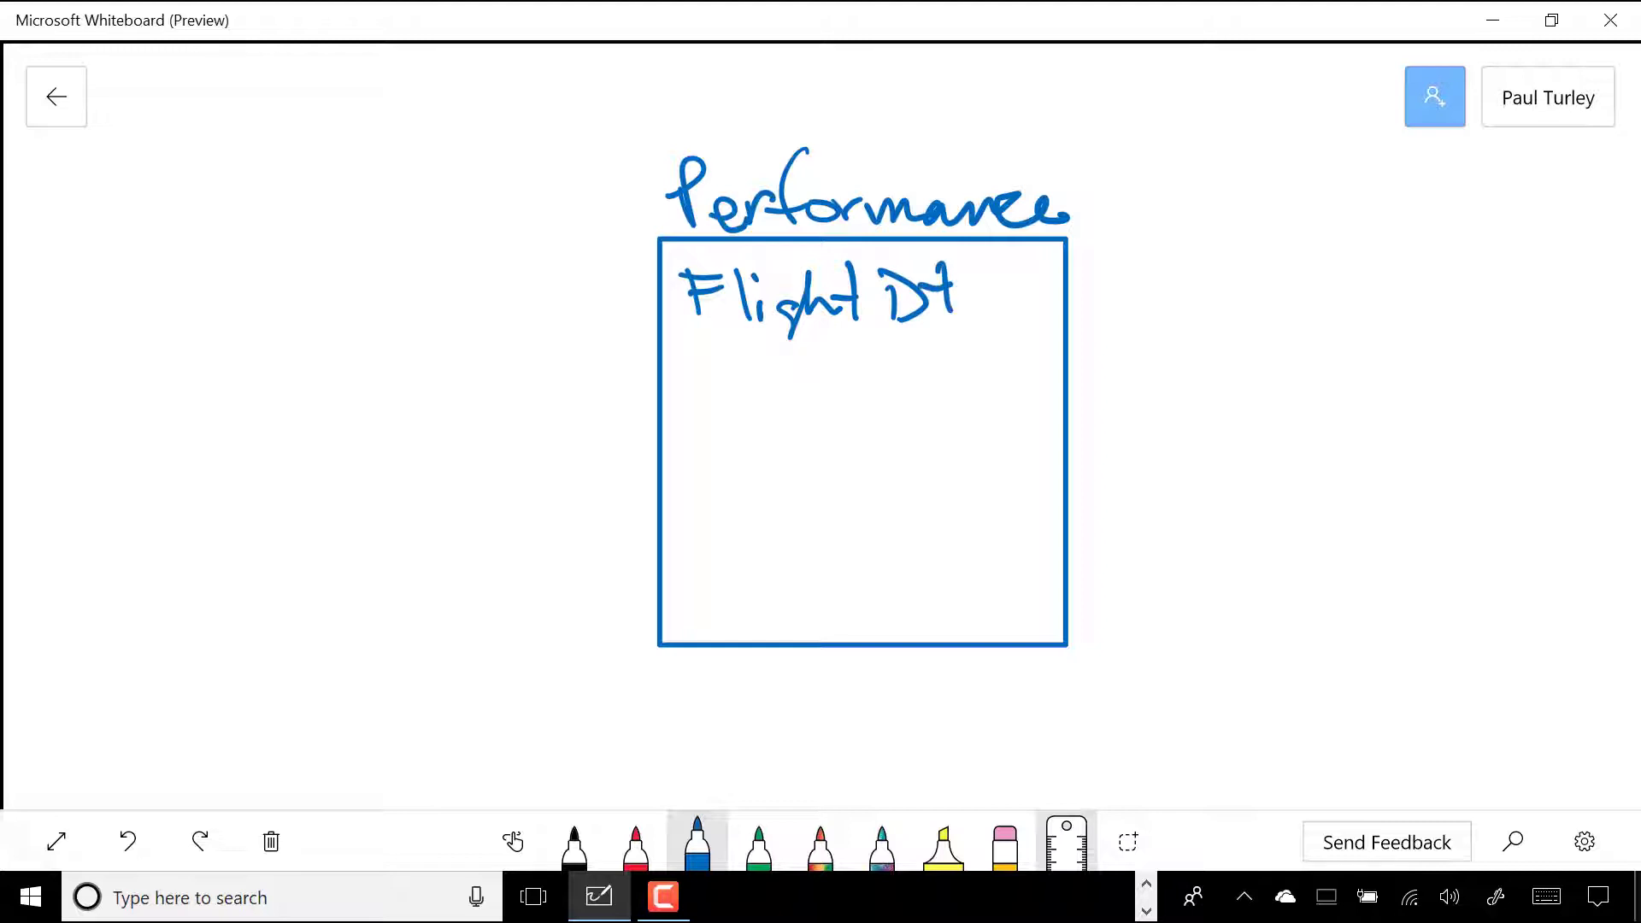
# Handwrite "Airline ID" below Flight Dt inside the Performance box.
pyautogui.moveTo(687, 391)
pyautogui.mouseDown()
pyautogui.moveTo(736, 390)
pyautogui.moveTo(721, 364)
pyautogui.moveTo(781, 368)
pyautogui.moveTo(793, 386)
pyautogui.mouseUp()
pyautogui.moveTo(816, 368)
pyautogui.mouseDown()
pyautogui.moveTo(817, 384)
pyautogui.moveTo(923, 384)
pyautogui.mouseUp()
pyautogui.moveTo(947, 349); pyautogui.dragTo(936, 390)
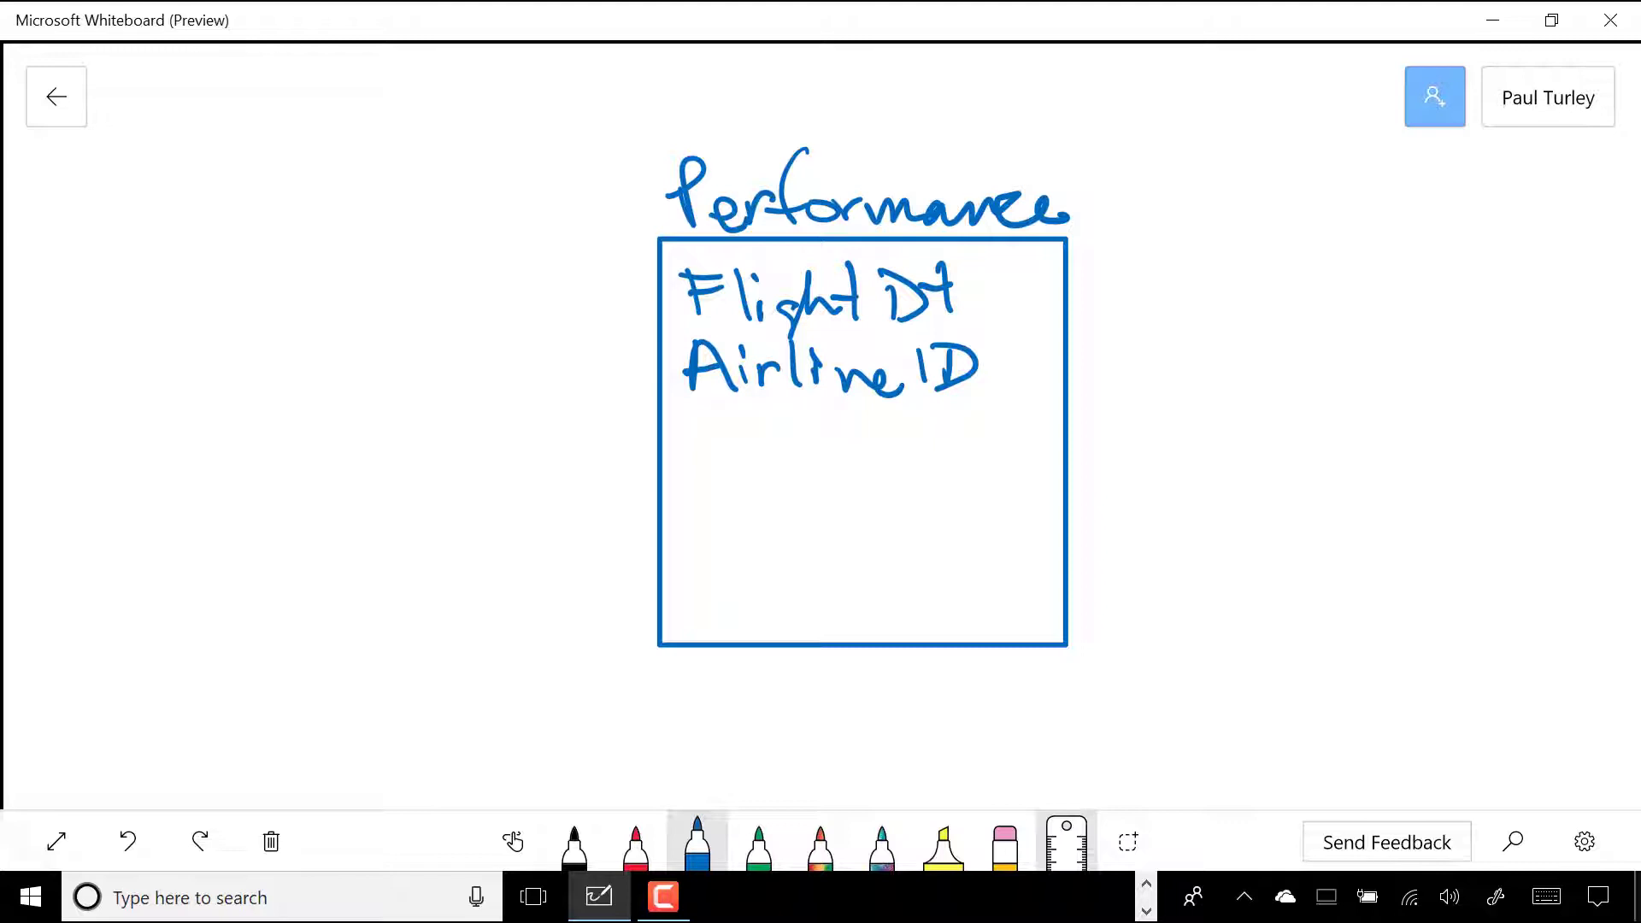
# Handwrite the fields "Origin", "Dest" and, after a gap, "Delay" below Airline ID in the Performance box.
pyautogui.moveTo(690, 420)
pyautogui.mouseDown()
pyautogui.moveTo(742, 446)
pyautogui.moveTo(766, 425)
pyautogui.mouseUp()
pyautogui.moveTo(775, 430)
pyautogui.mouseDown()
pyautogui.moveTo(803, 468)
pyautogui.moveTo(872, 440)
pyautogui.mouseUp()
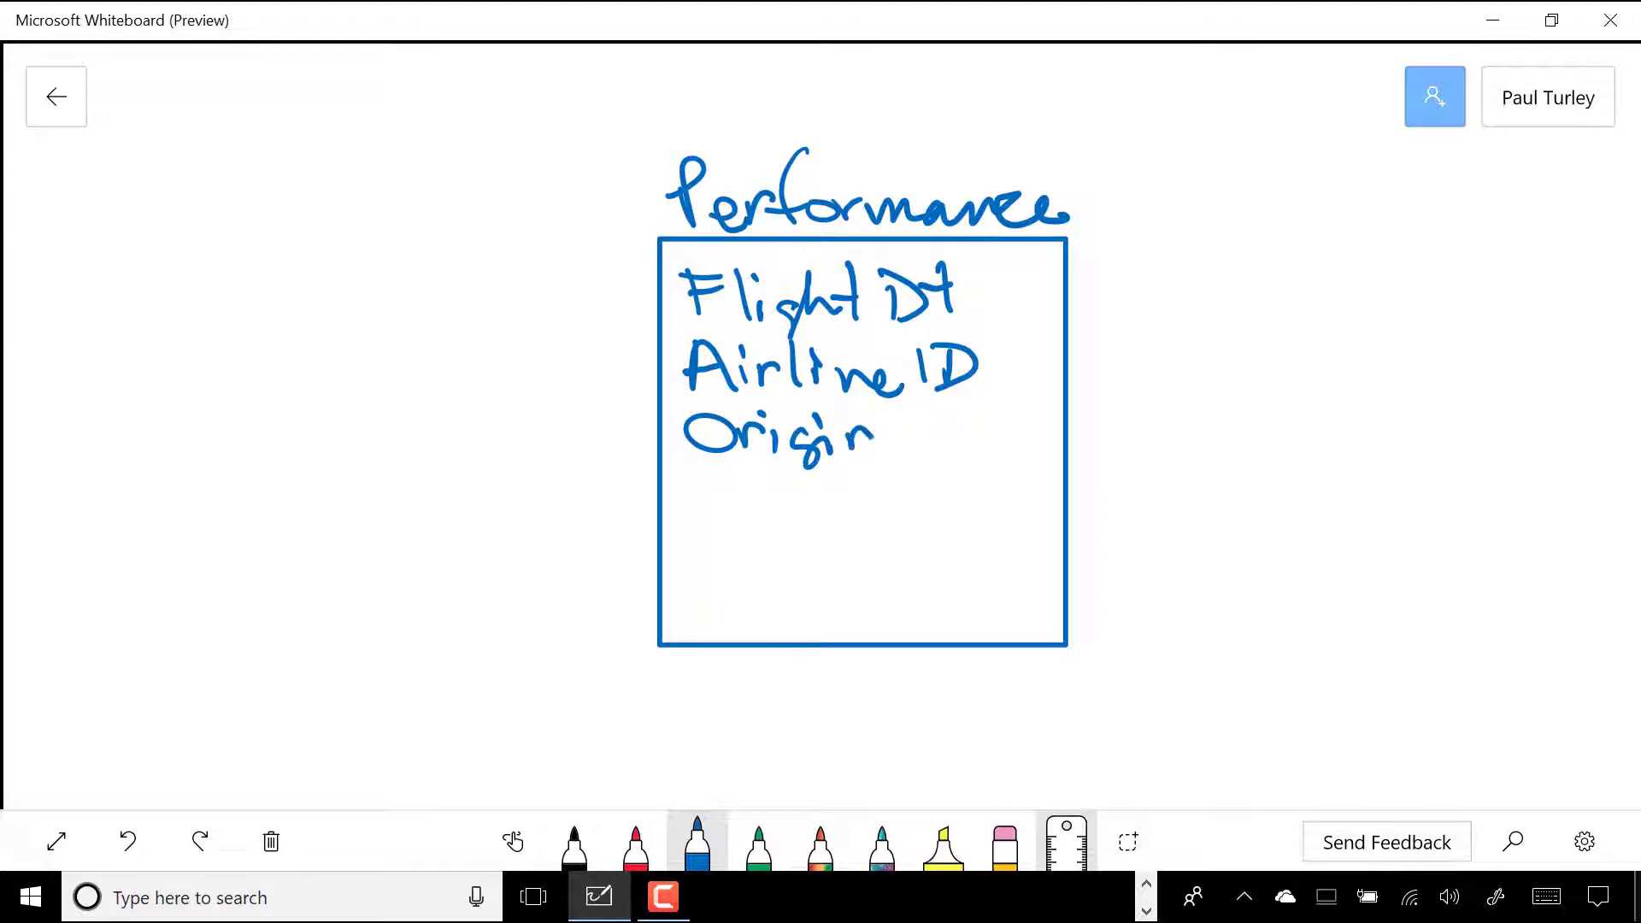
pyautogui.moveTo(681, 471)
pyautogui.mouseDown()
pyautogui.moveTo(697, 513)
pyautogui.moveTo(824, 509)
pyautogui.moveTo(855, 481)
pyautogui.mouseUp()
pyautogui.click(798, 487)
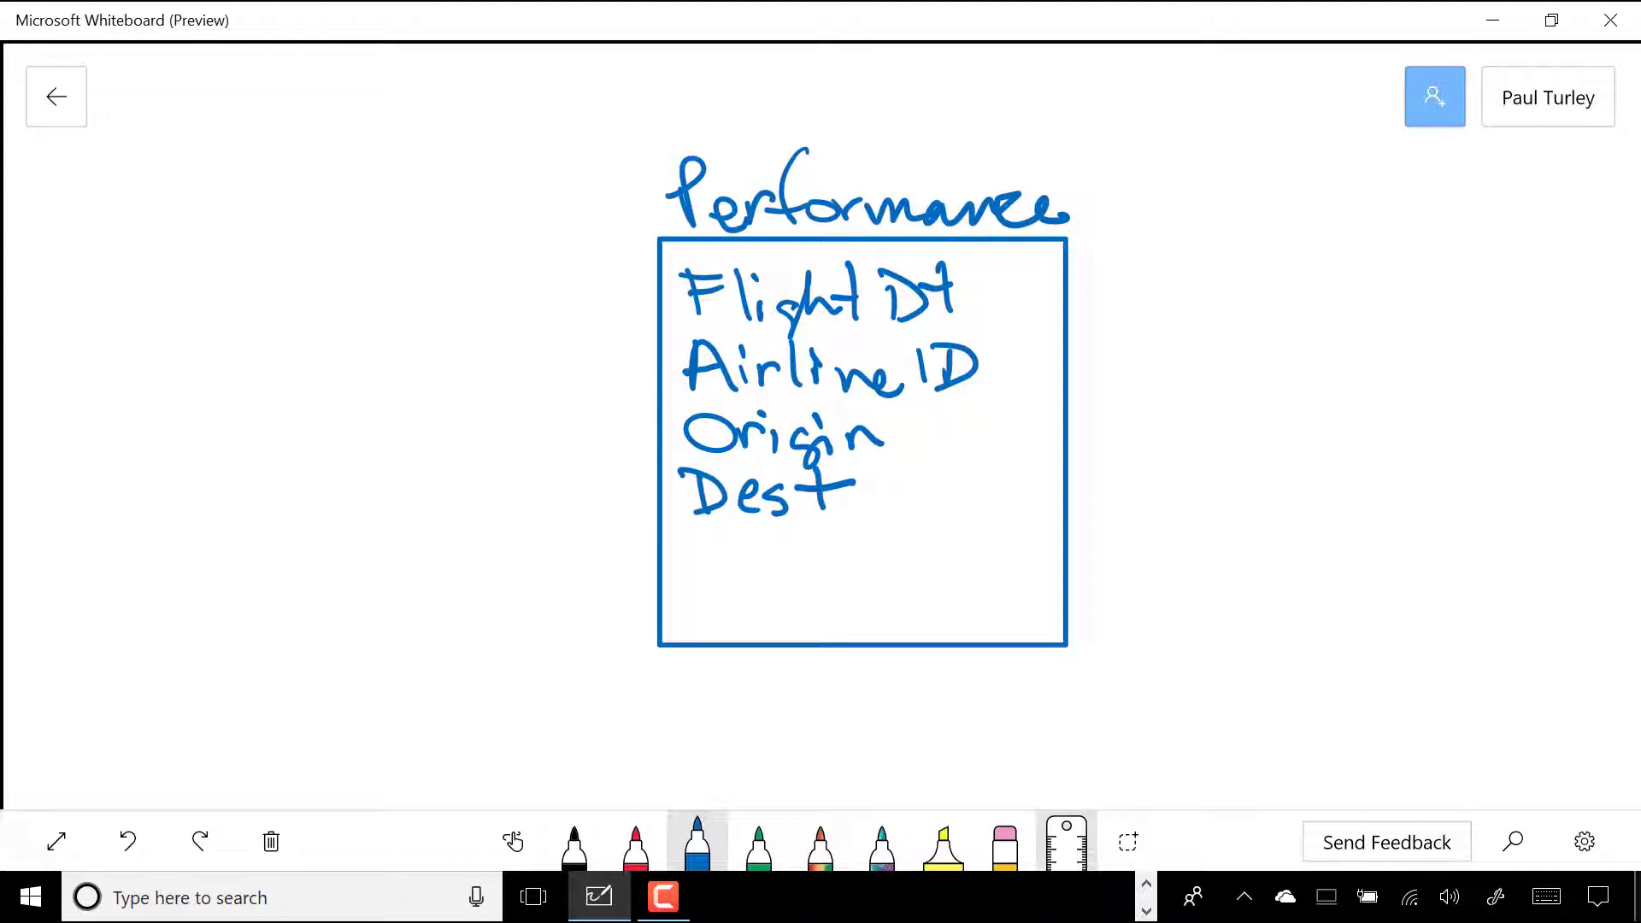
pyautogui.moveTo(701, 578)
pyautogui.mouseDown()
pyautogui.moveTo(702, 634)
pyautogui.moveTo(743, 600)
pyautogui.moveTo(764, 631)
pyautogui.mouseUp()
pyautogui.moveTo(757, 571)
pyautogui.mouseDown()
pyautogui.moveTo(771, 628)
pyautogui.moveTo(836, 605)
pyautogui.moveTo(853, 651)
pyautogui.mouseUp()
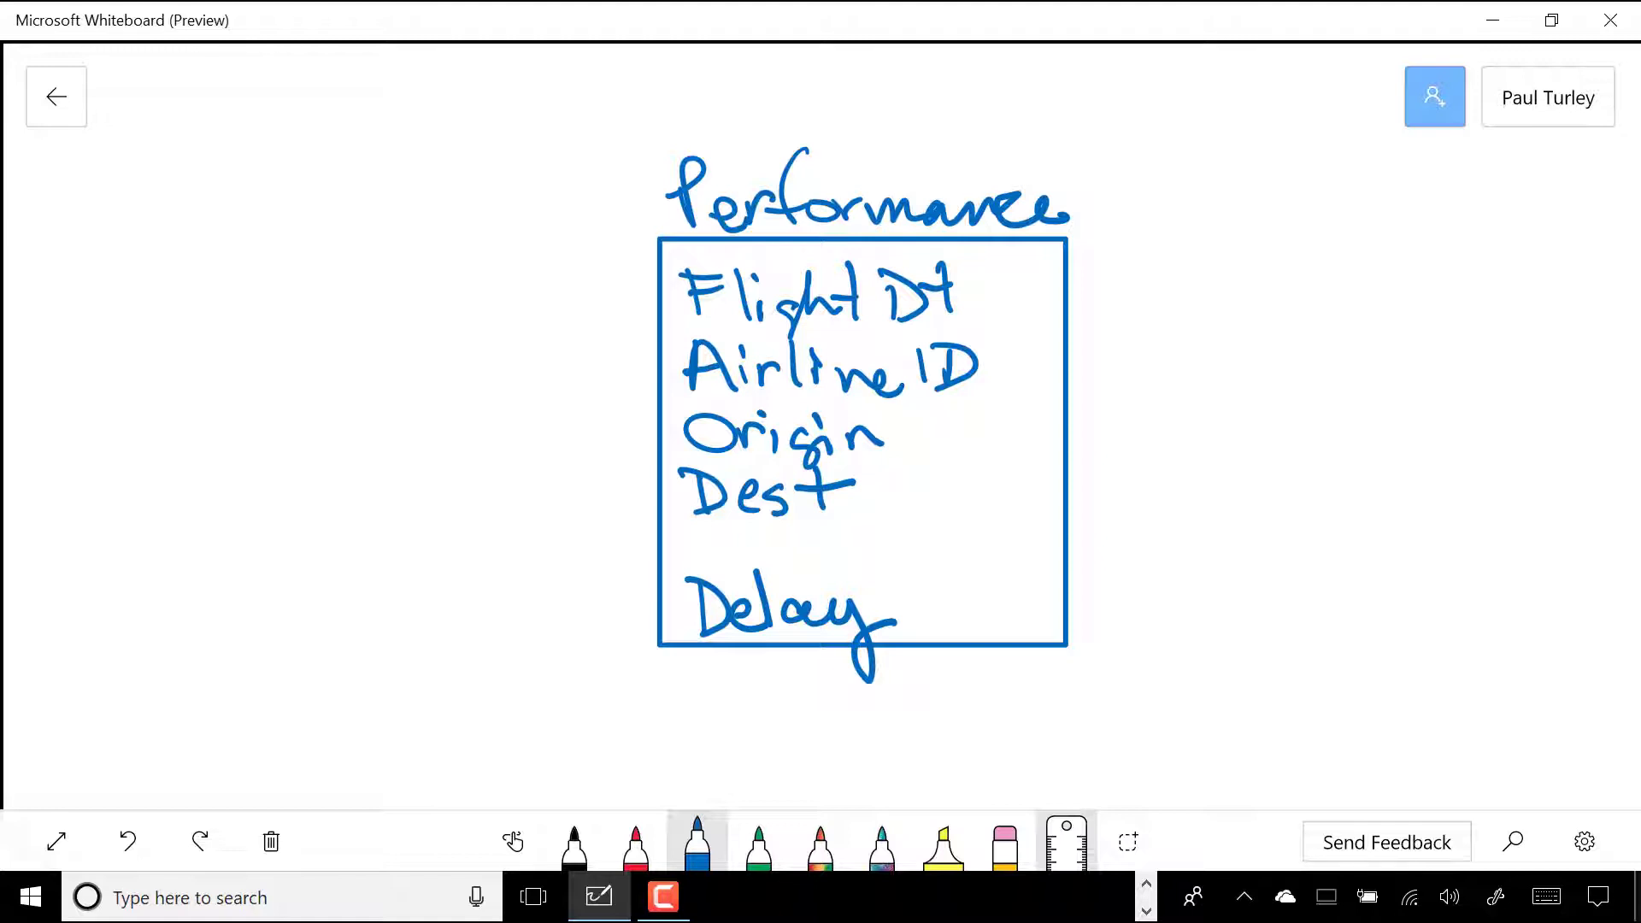
# Draw two stacked table boxes to the left of the Performance box, labelled "Airline" above and "Origin" below.
pyautogui.moveTo(166, 145)
pyautogui.mouseDown()
pyautogui.moveTo(241, 342)
pyautogui.moveTo(427, 141)
pyautogui.moveTo(147, 164)
pyautogui.moveTo(198, 73)
pyautogui.moveTo(224, 118)
pyautogui.mouseUp()
pyautogui.moveTo(195, 104)
pyautogui.mouseDown()
pyautogui.moveTo(240, 84)
pyautogui.moveTo(251, 109)
pyautogui.moveTo(246, 73)
pyautogui.mouseUp()
pyautogui.moveTo(263, 106)
pyautogui.mouseDown()
pyautogui.moveTo(291, 84)
pyautogui.moveTo(323, 110)
pyautogui.mouseUp()
pyautogui.moveTo(311, 67); pyautogui.dragTo(396, 109)
pyautogui.moveTo(169, 478)
pyautogui.mouseDown()
pyautogui.moveTo(168, 589)
pyautogui.moveTo(392, 542)
pyautogui.moveTo(159, 492)
pyautogui.mouseUp()
pyautogui.moveTo(176, 430)
pyautogui.mouseDown()
pyautogui.moveTo(169, 463)
pyautogui.moveTo(213, 434)
pyautogui.moveTo(275, 463)
pyautogui.moveTo(299, 453)
pyautogui.moveTo(314, 481)
pyautogui.moveTo(383, 454)
pyautogui.mouseUp()
pyautogui.click(318, 416)
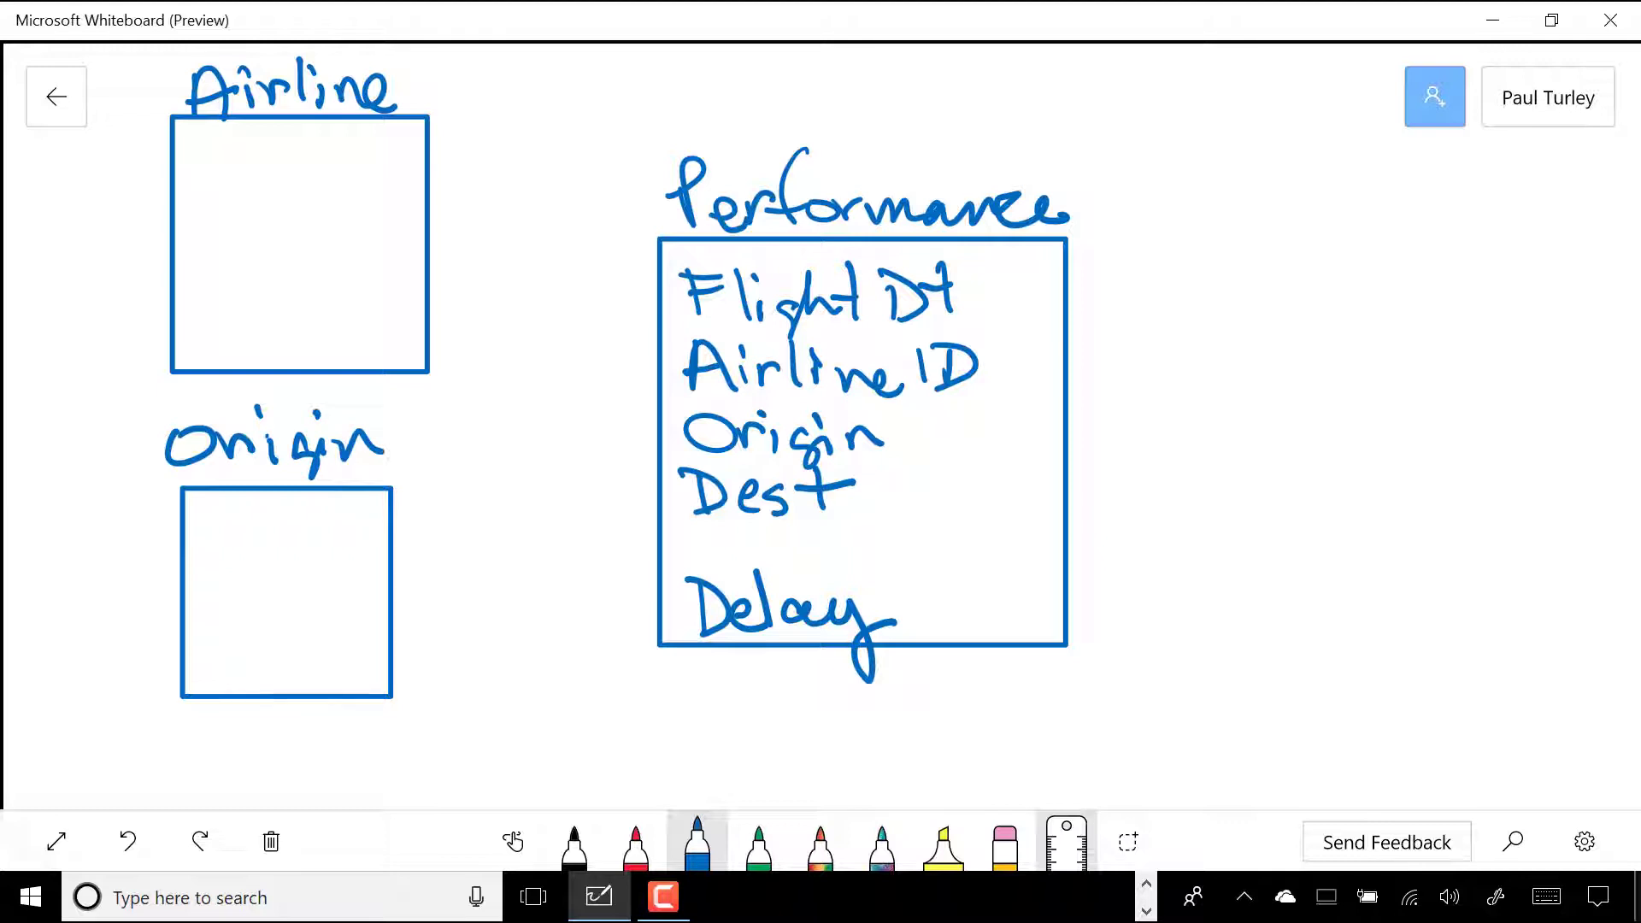
# Draw a table box to the right of the Performance box and label it "Dest".
pyautogui.moveTo(1166, 238)
pyautogui.mouseDown()
pyautogui.moveTo(1184, 475)
pyautogui.moveTo(1458, 300)
pyautogui.moveTo(1160, 243)
pyautogui.mouseUp()
pyautogui.moveTo(1185, 142)
pyautogui.mouseDown()
pyautogui.moveTo(1188, 181)
pyautogui.moveTo(1268, 188)
pyautogui.mouseUp()
pyautogui.moveTo(1295, 125); pyautogui.dragTo(1316, 176)
pyautogui.moveTo(1289, 159); pyautogui.dragTo(1348, 144)
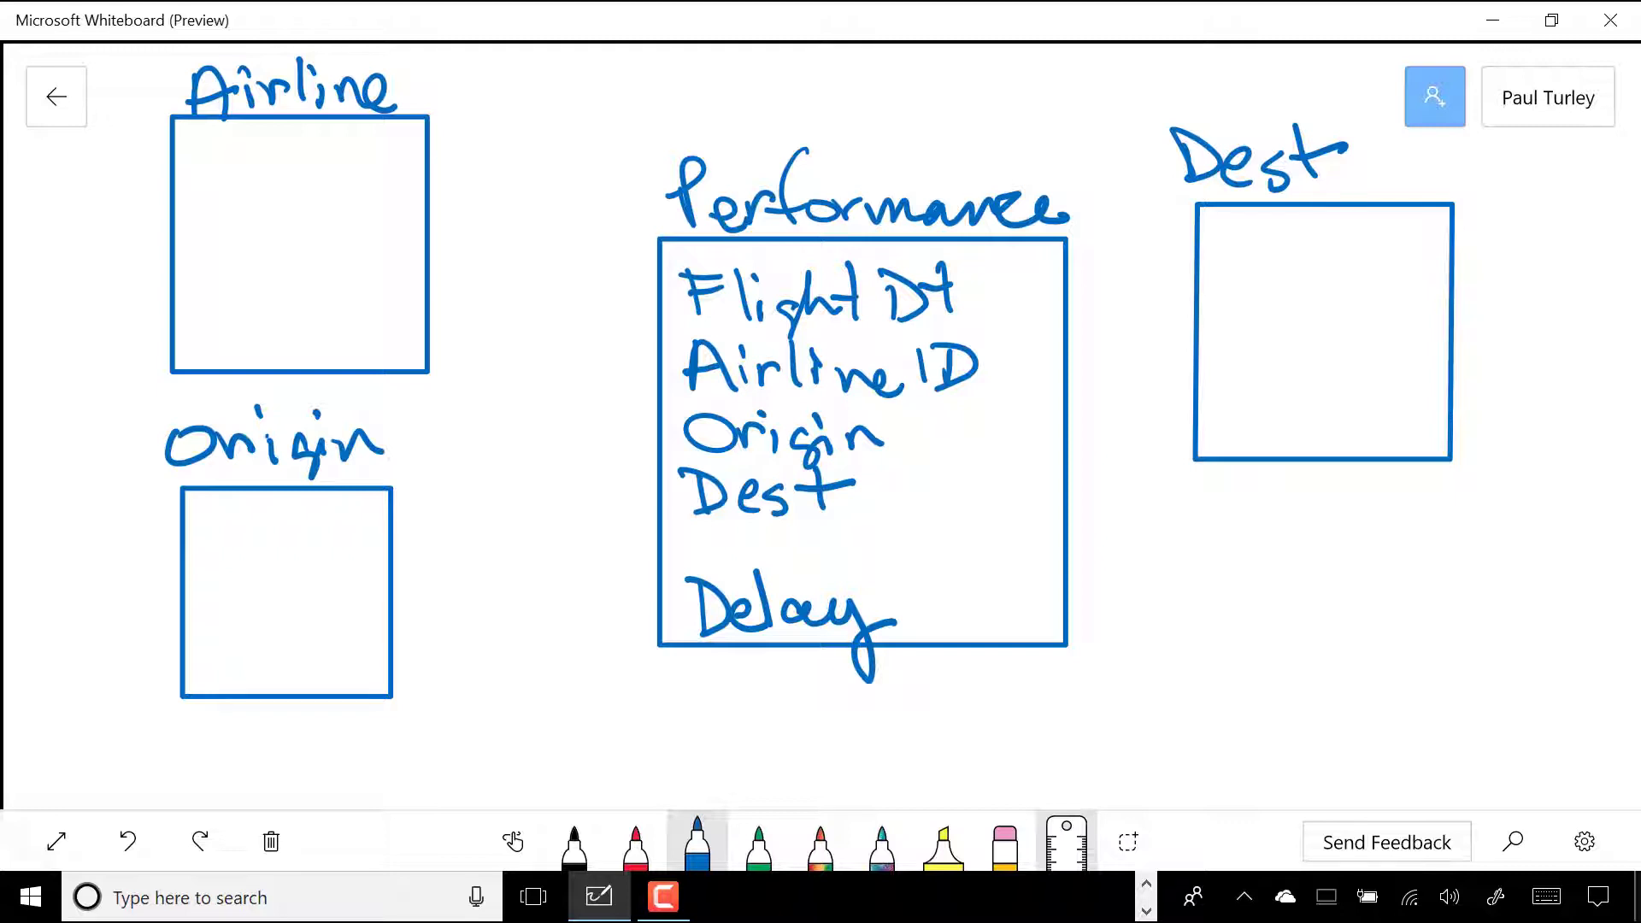
# Draw relationship lines from the Airline ID, Origin and Dest fields of Performance to the matching table boxes.
pyautogui.moveTo(676, 363); pyautogui.dragTo(416, 165)
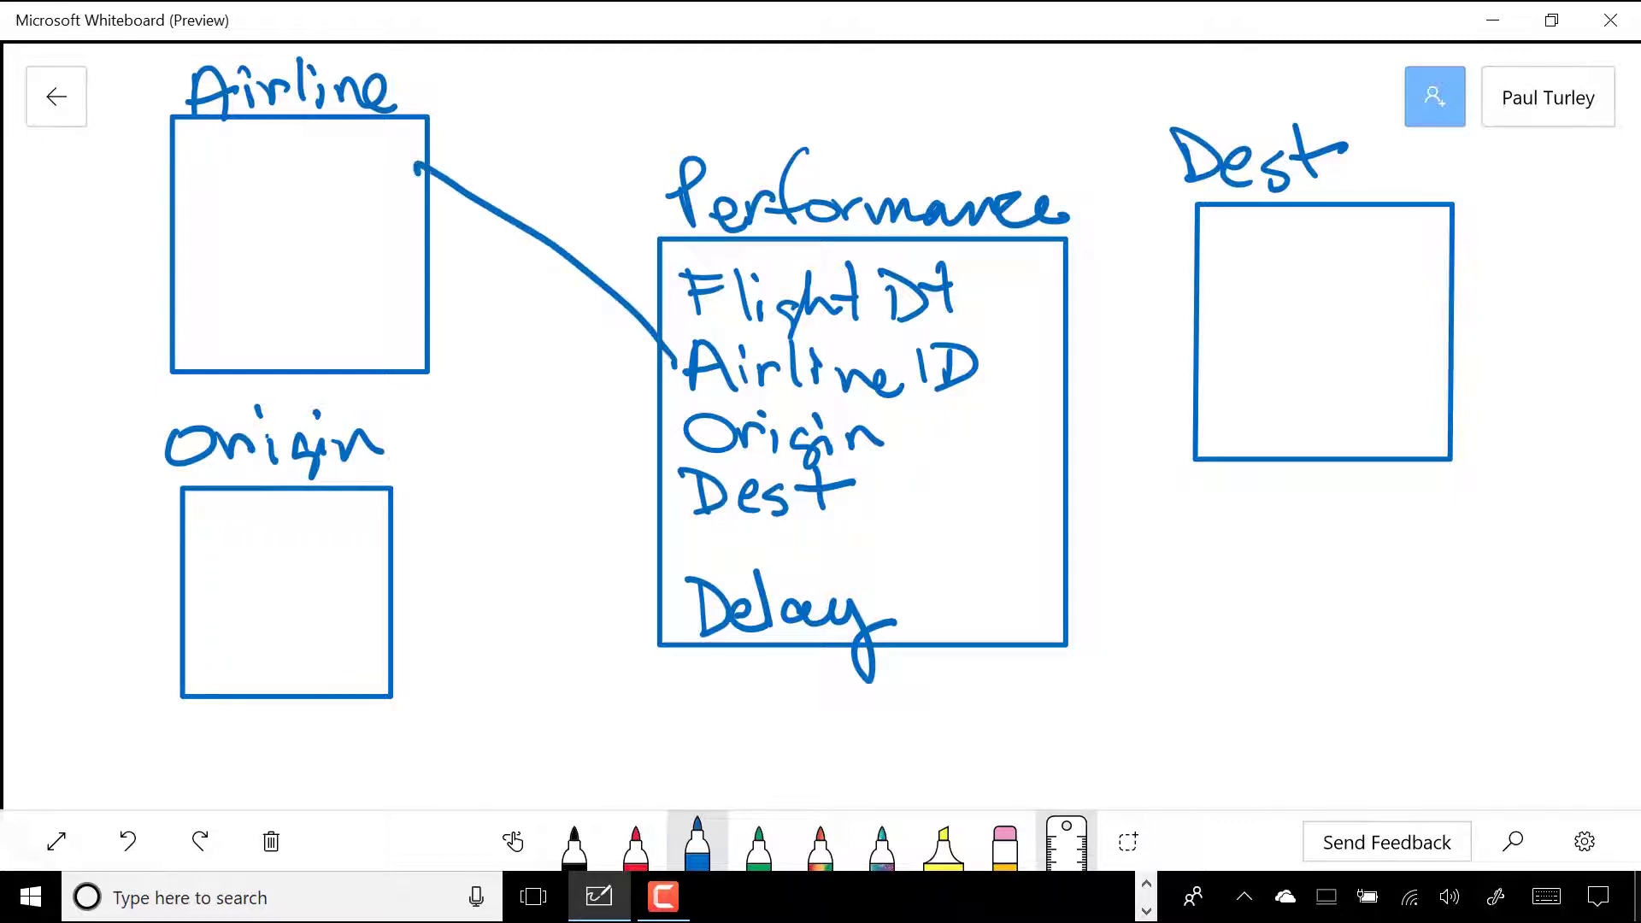
pyautogui.moveTo(675, 429); pyautogui.dragTo(418, 581)
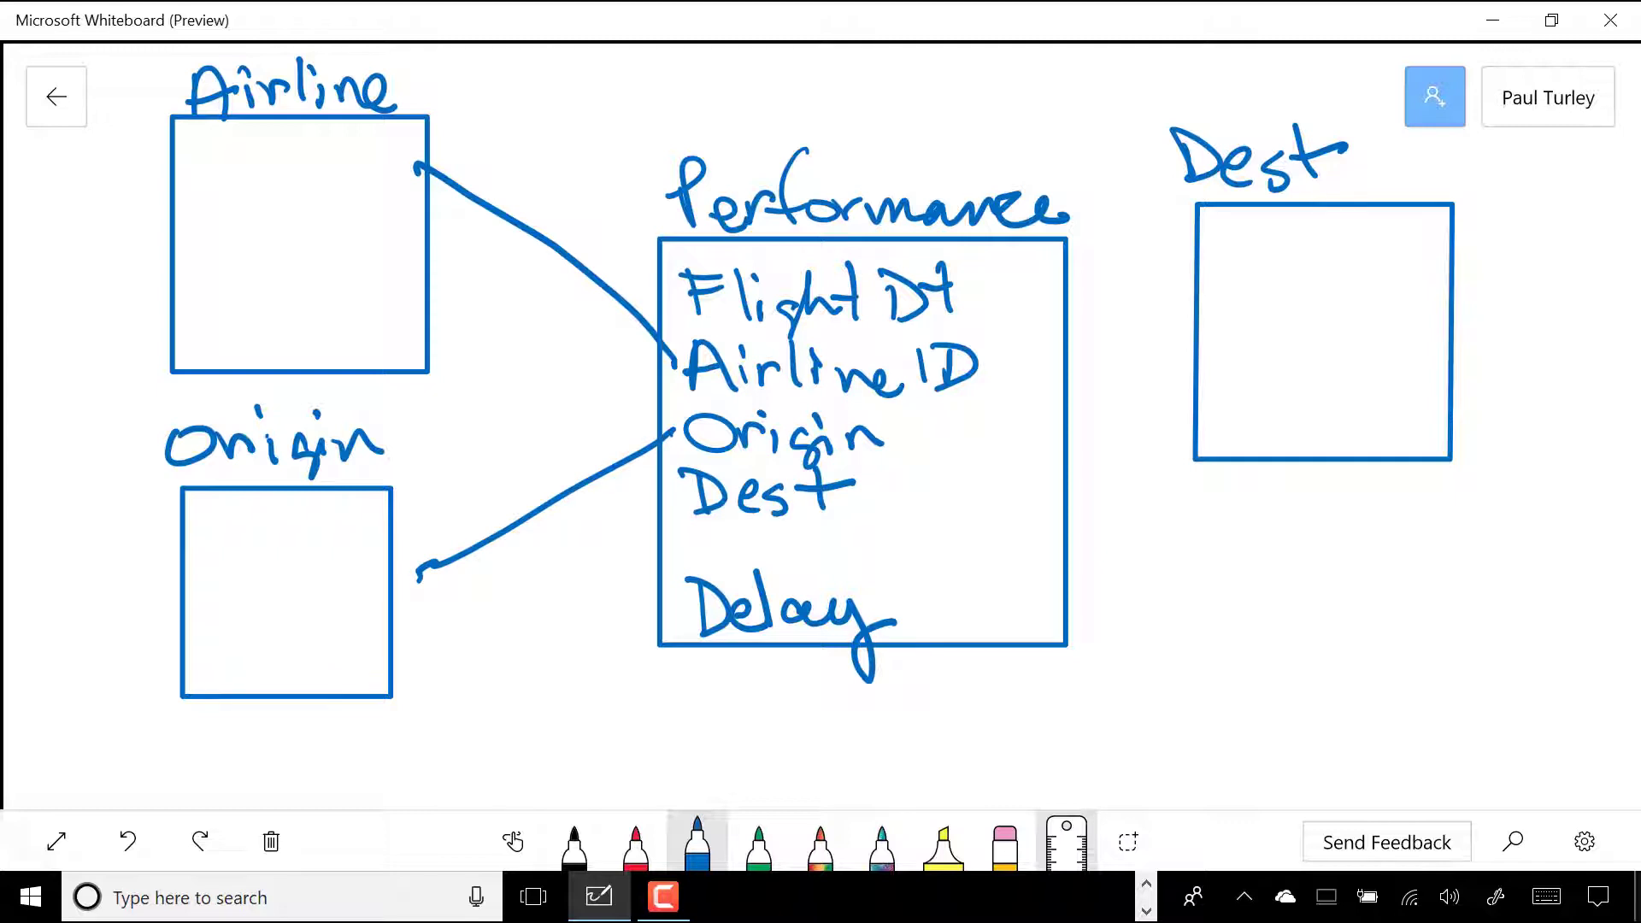
pyautogui.moveTo(901, 476); pyautogui.dragTo(1263, 271)
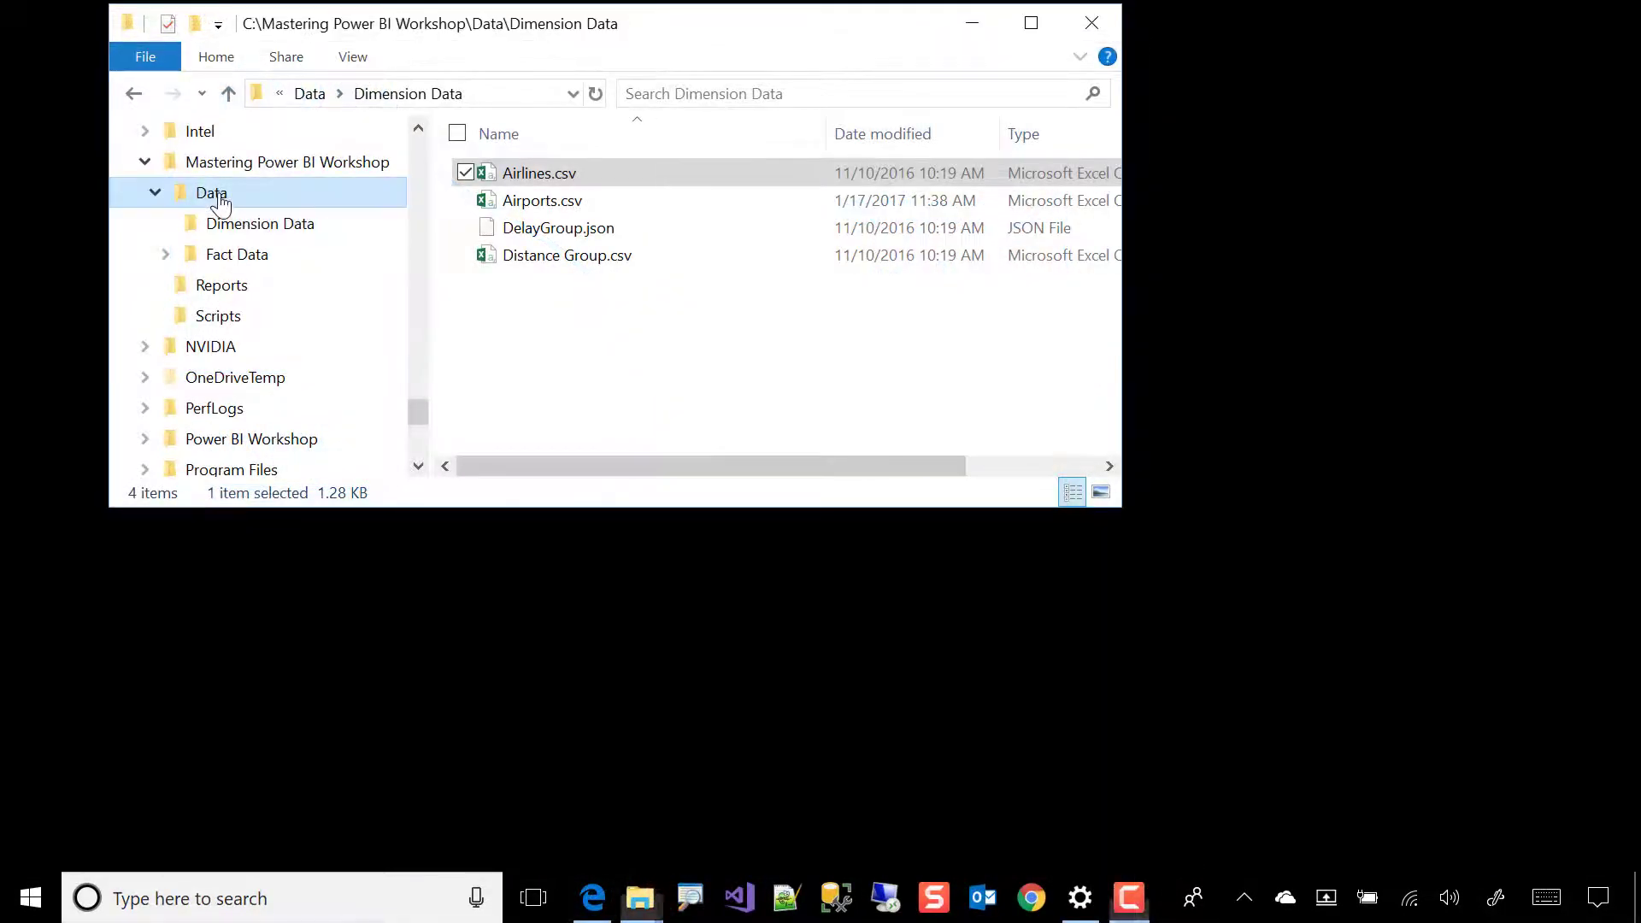
# In File Explorer, open the Data\Fact Data\2016 folder of Mastering Power BI Workshop and enlarge the window to show its files.
pyautogui.click(215, 197)
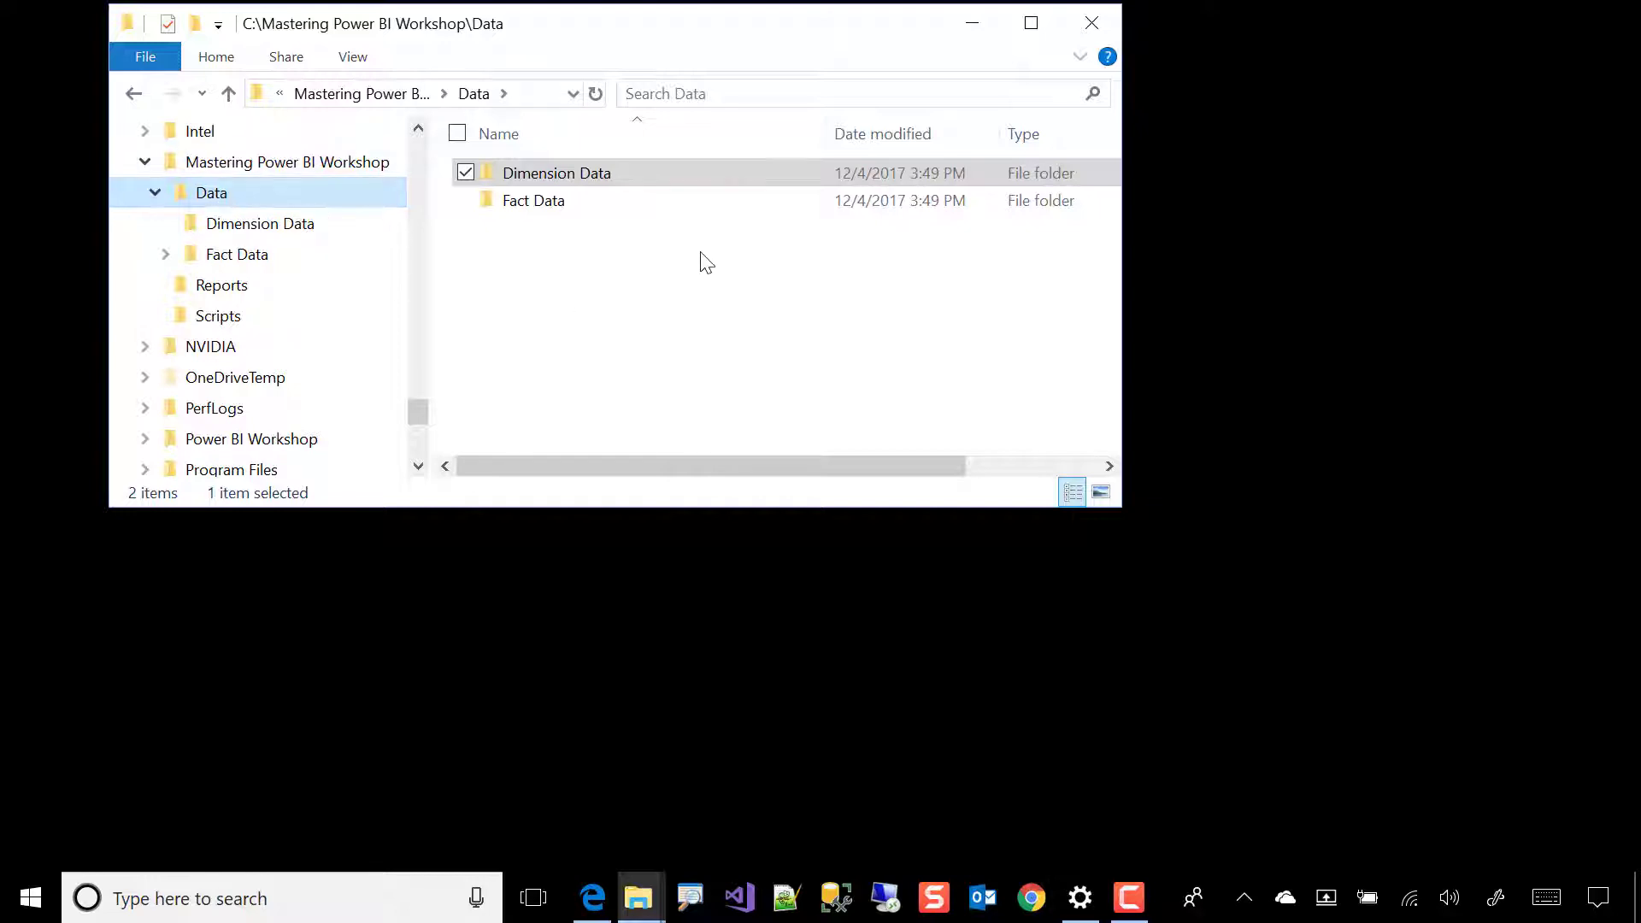
pyautogui.click(536, 208)
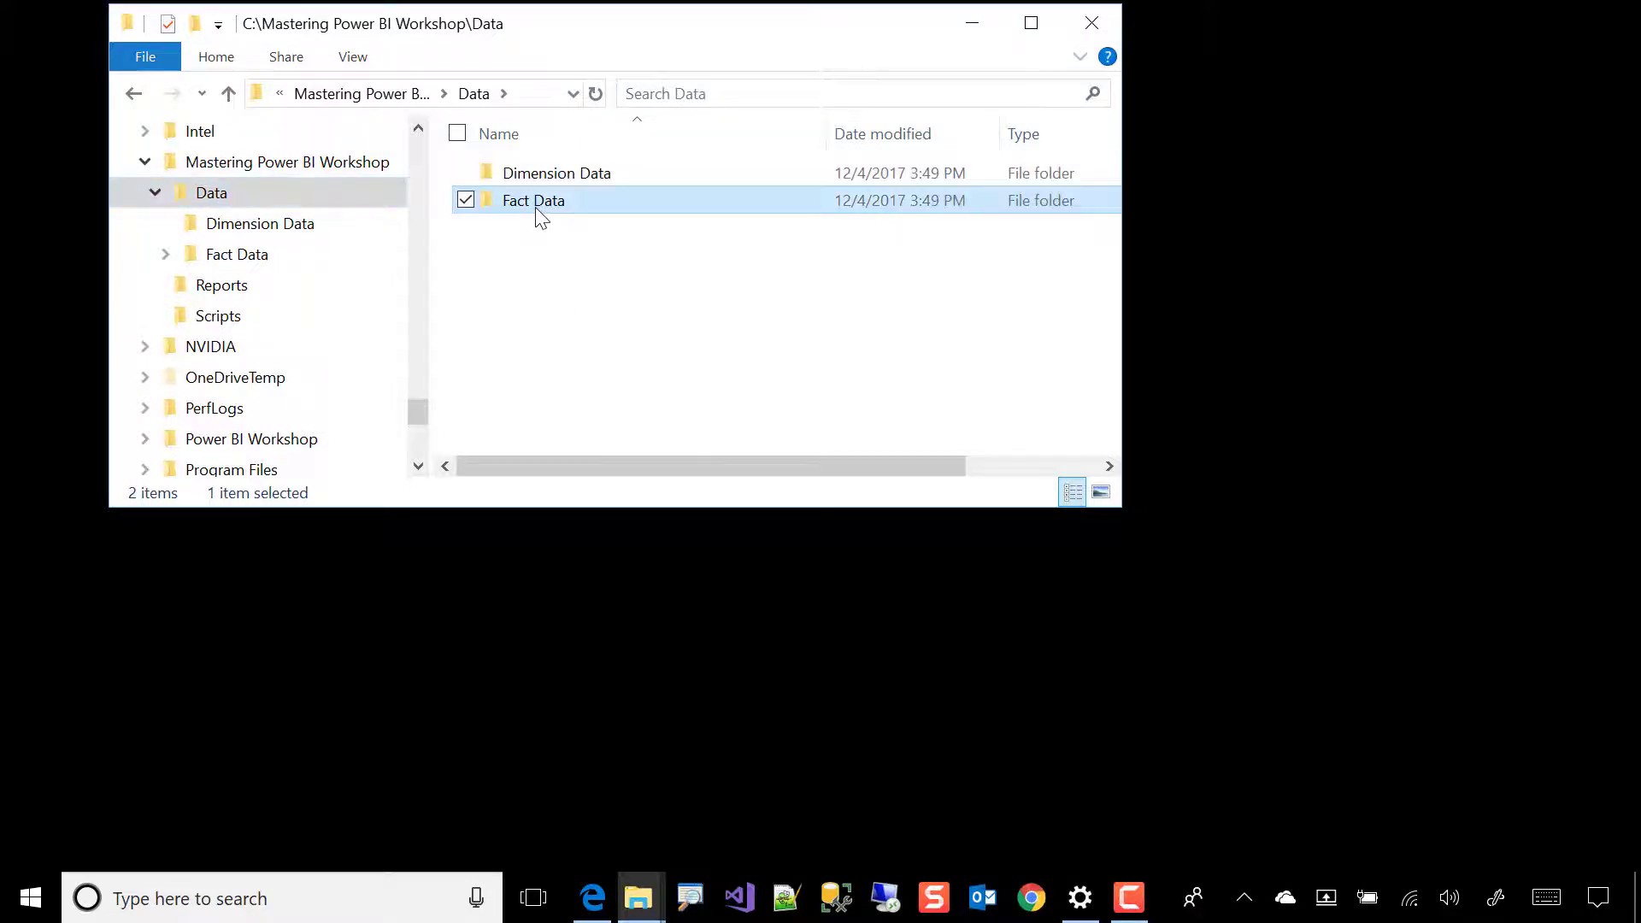
pyautogui.doubleClick(536, 209)
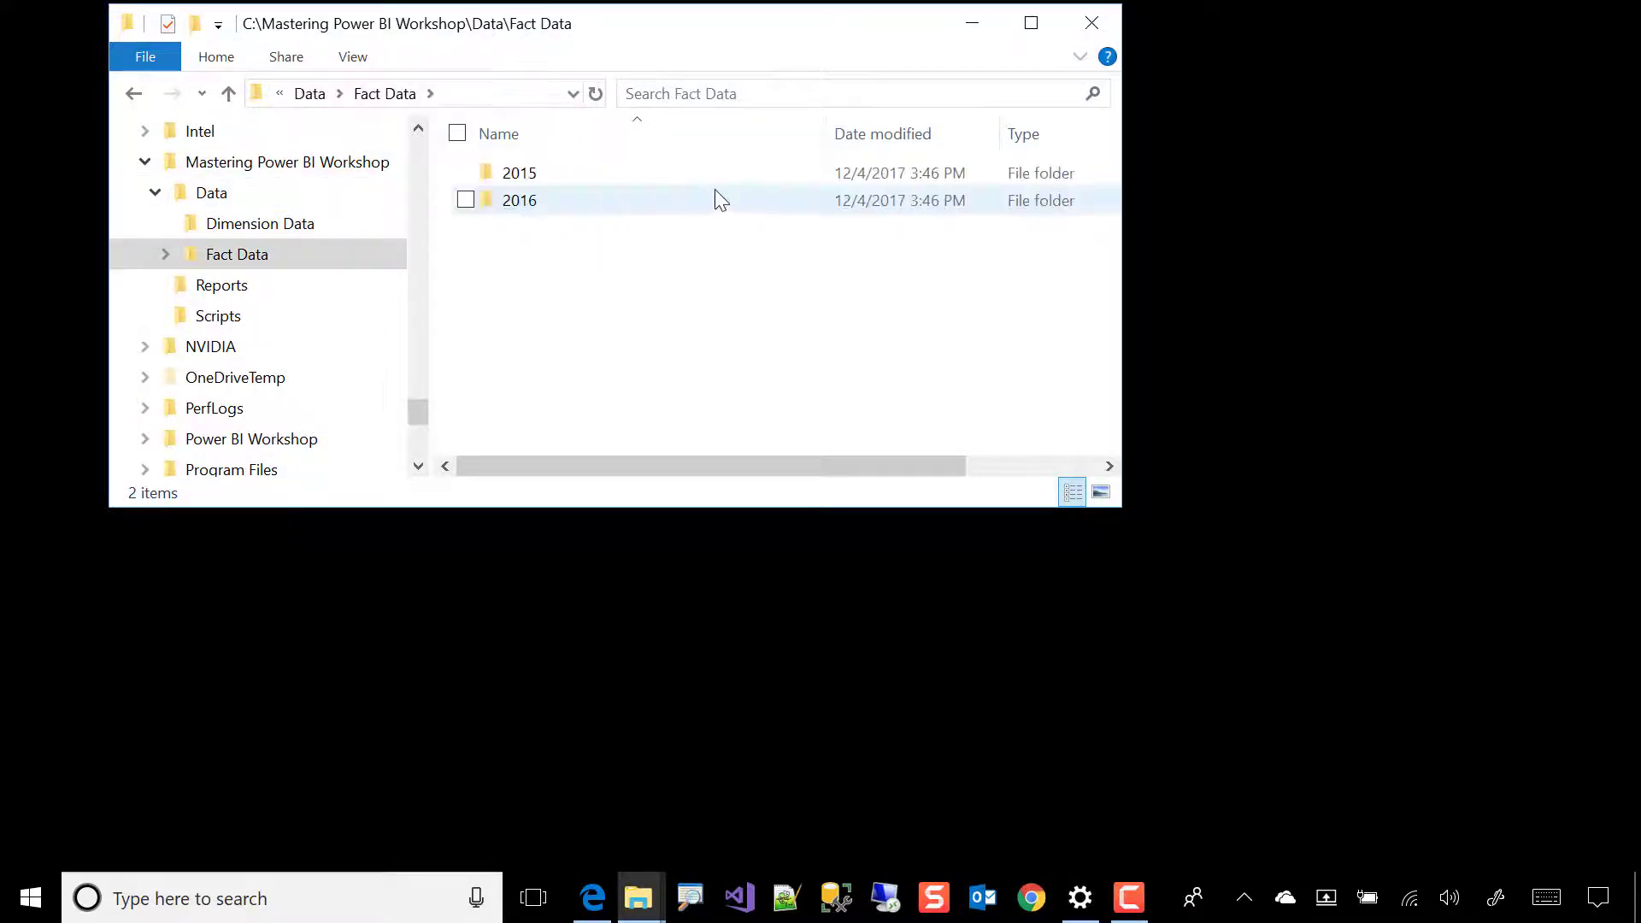
pyautogui.doubleClick(564, 205)
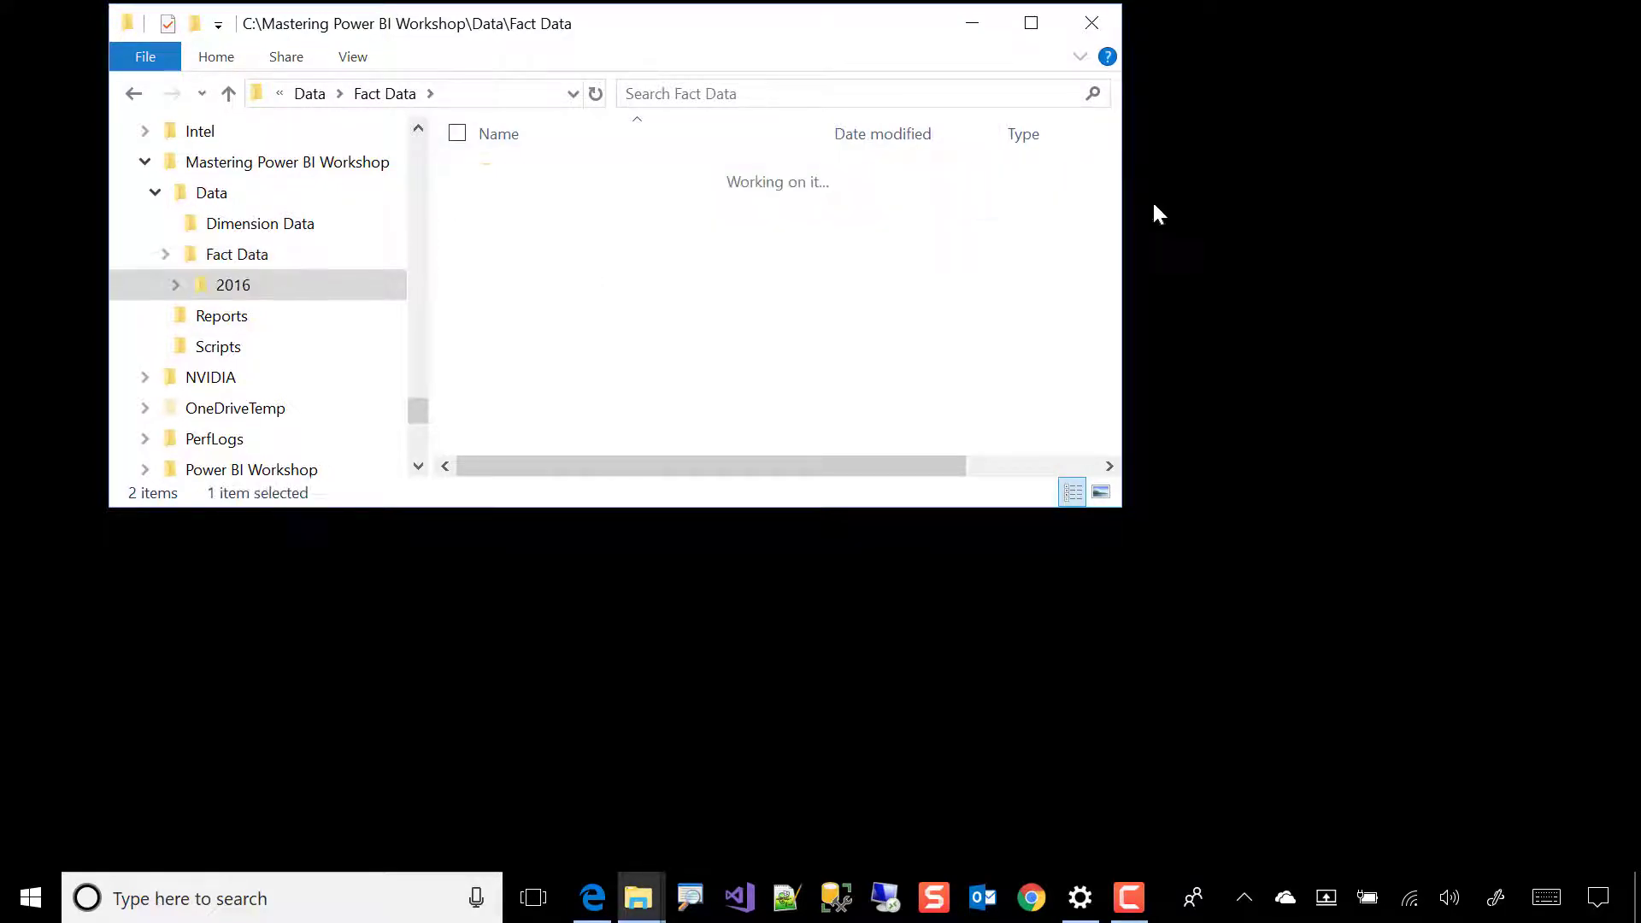
pyautogui.moveTo(1116, 515); pyautogui.dragTo(1305, 727)
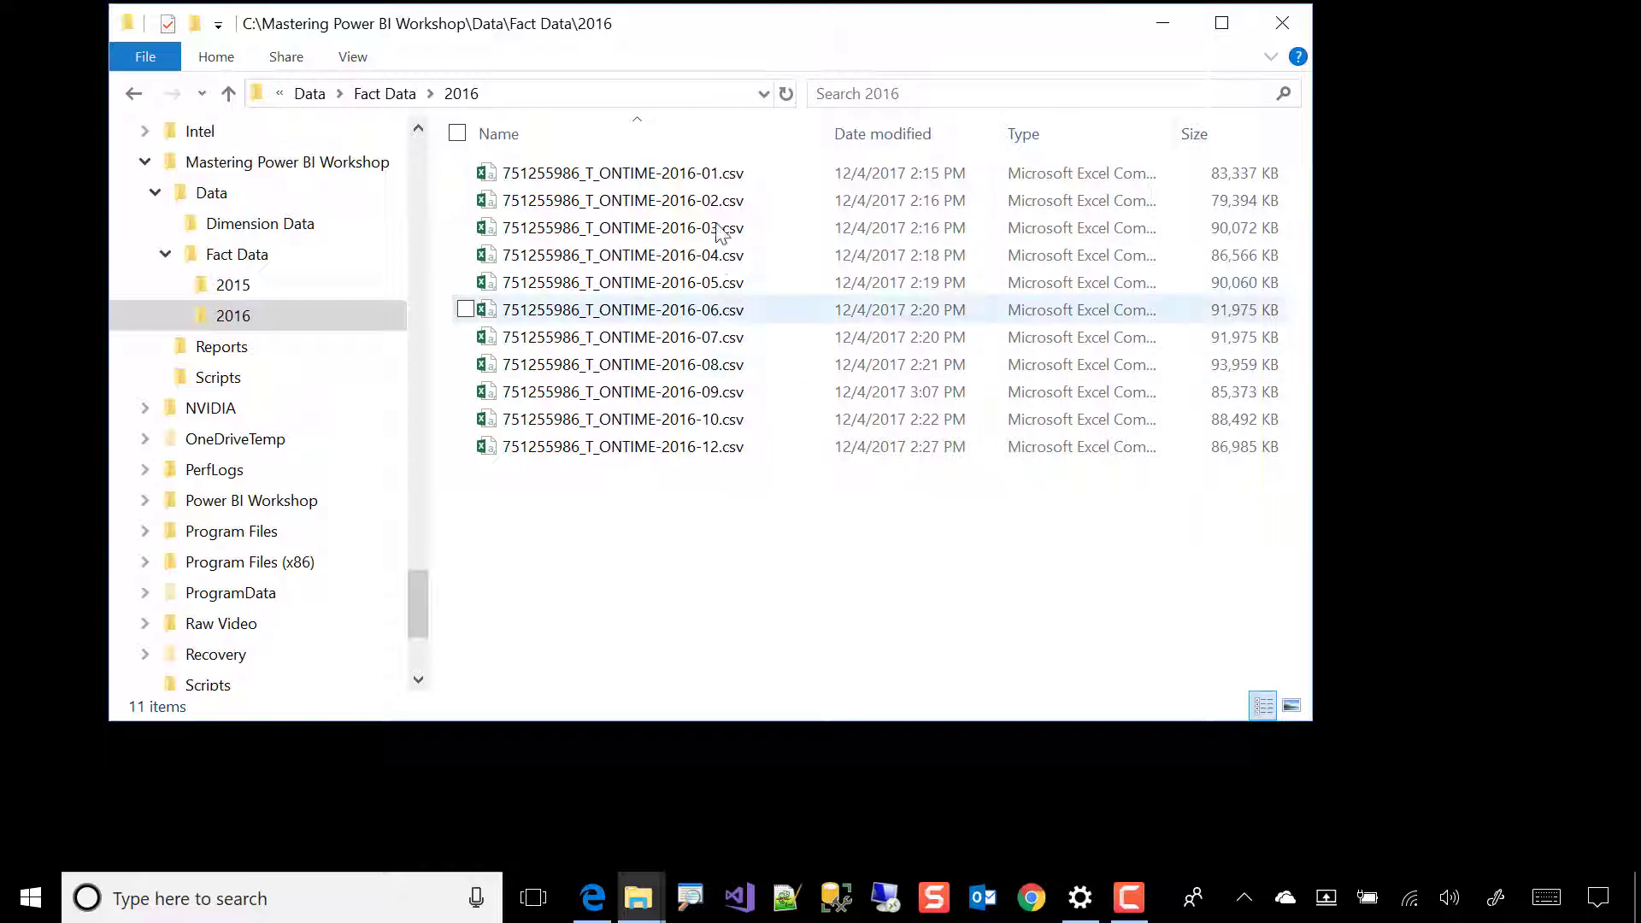
# Open 751255986_T_ONTIME-2016-01.csv in Notepad++, examine its column headers and flight records, and close the editor.
pyautogui.rightClick(701, 173)
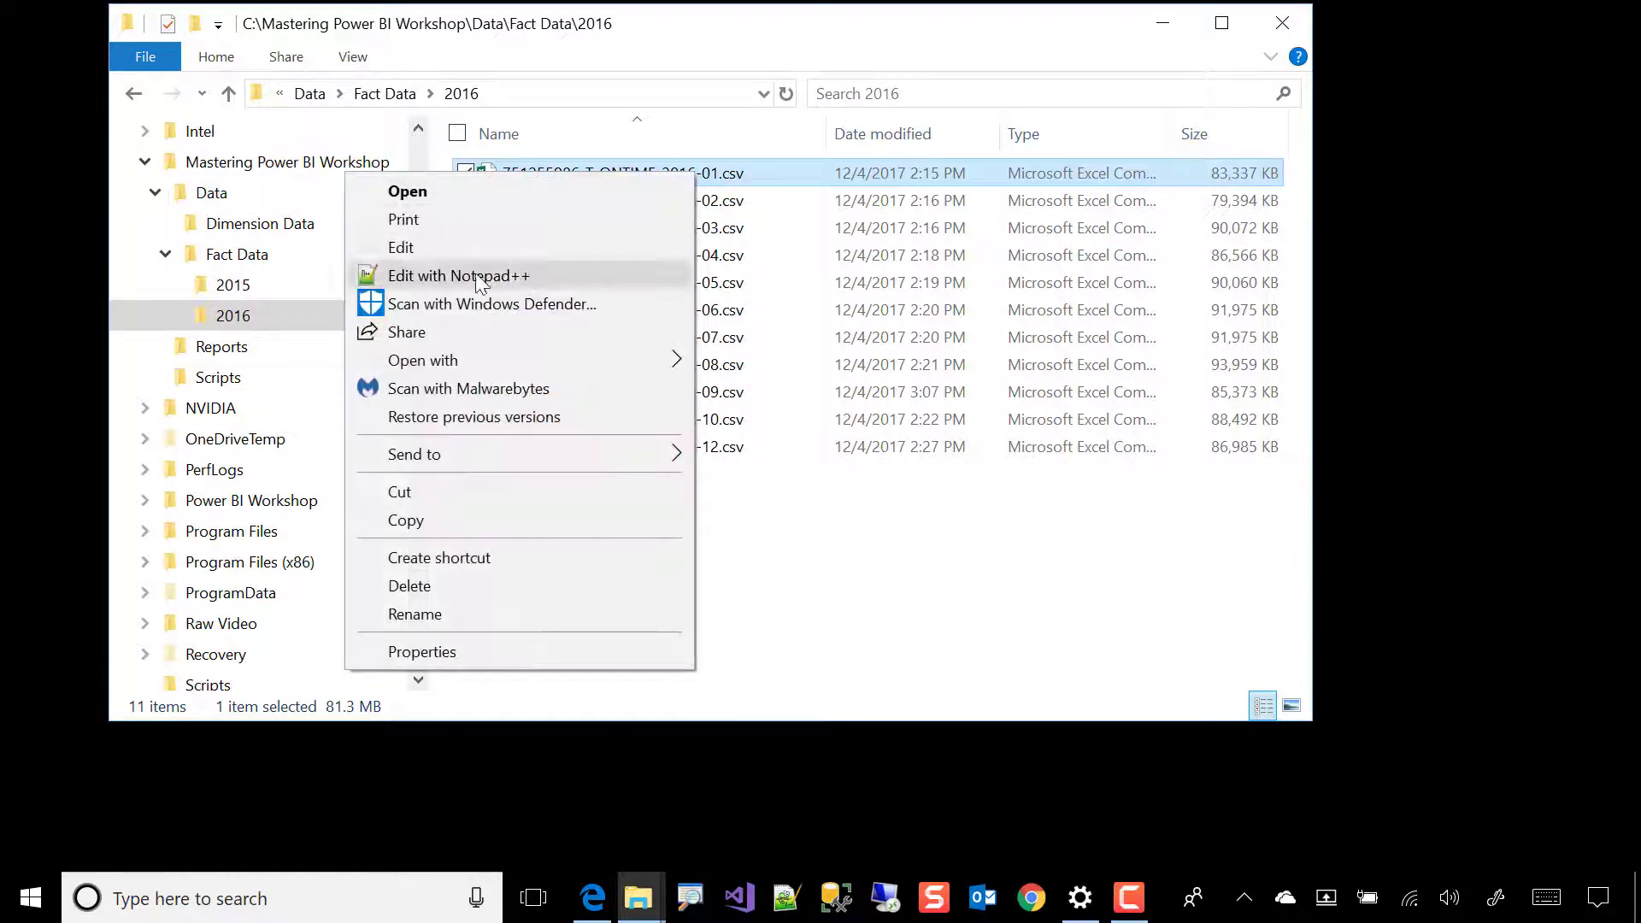
pyautogui.click(419, 275)
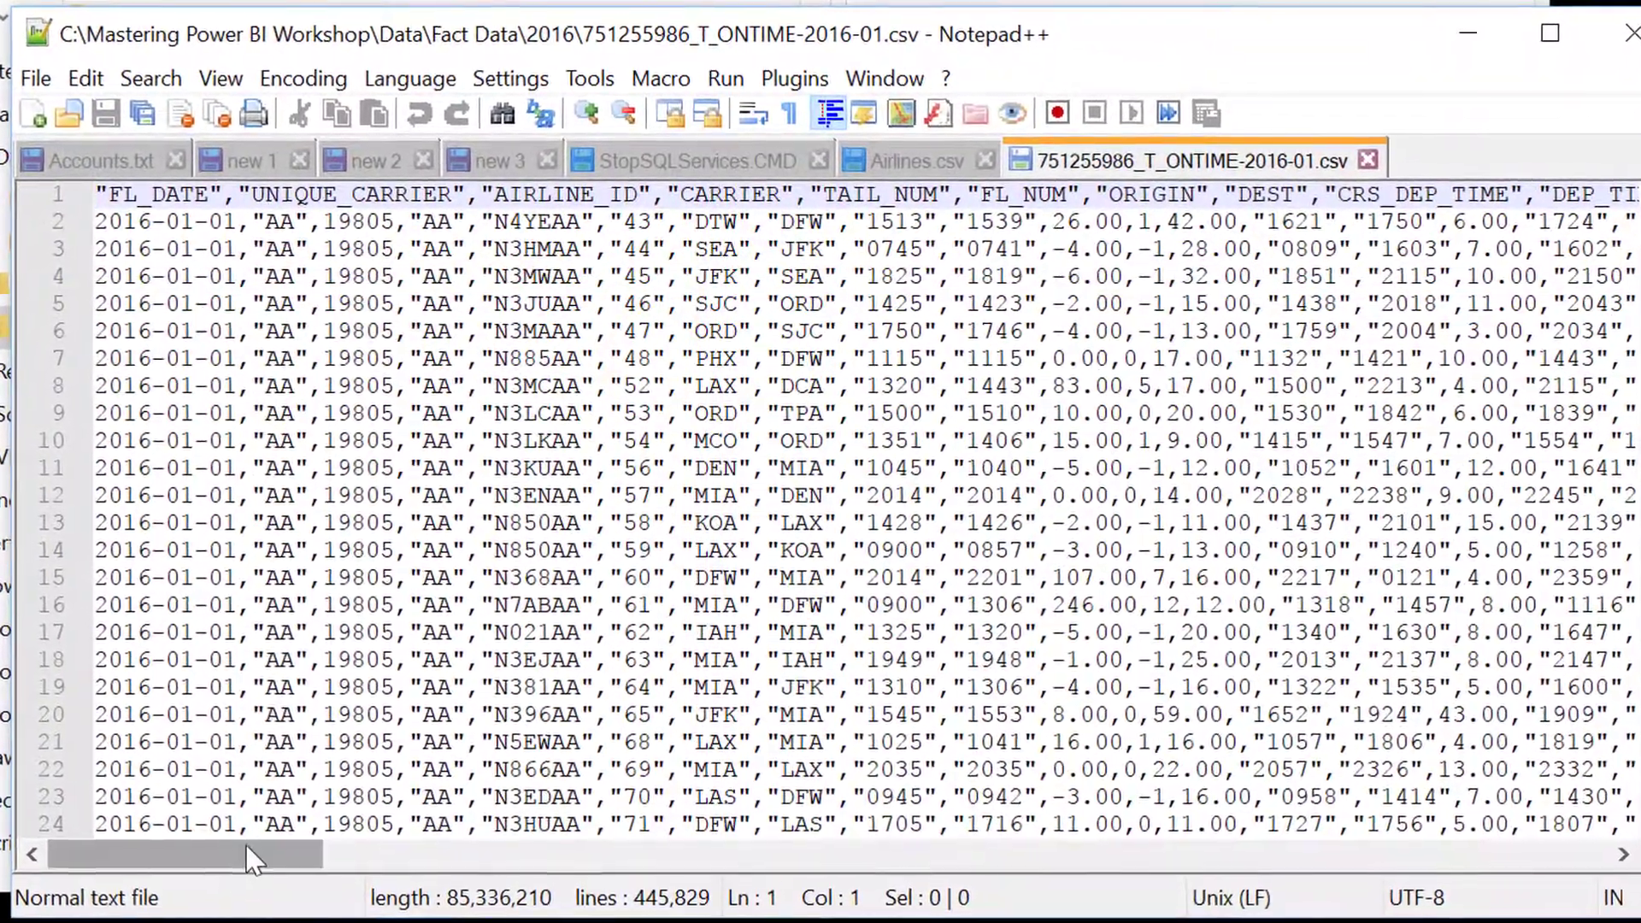
pyautogui.moveTo(248, 859); pyautogui.dragTo(172, 893)
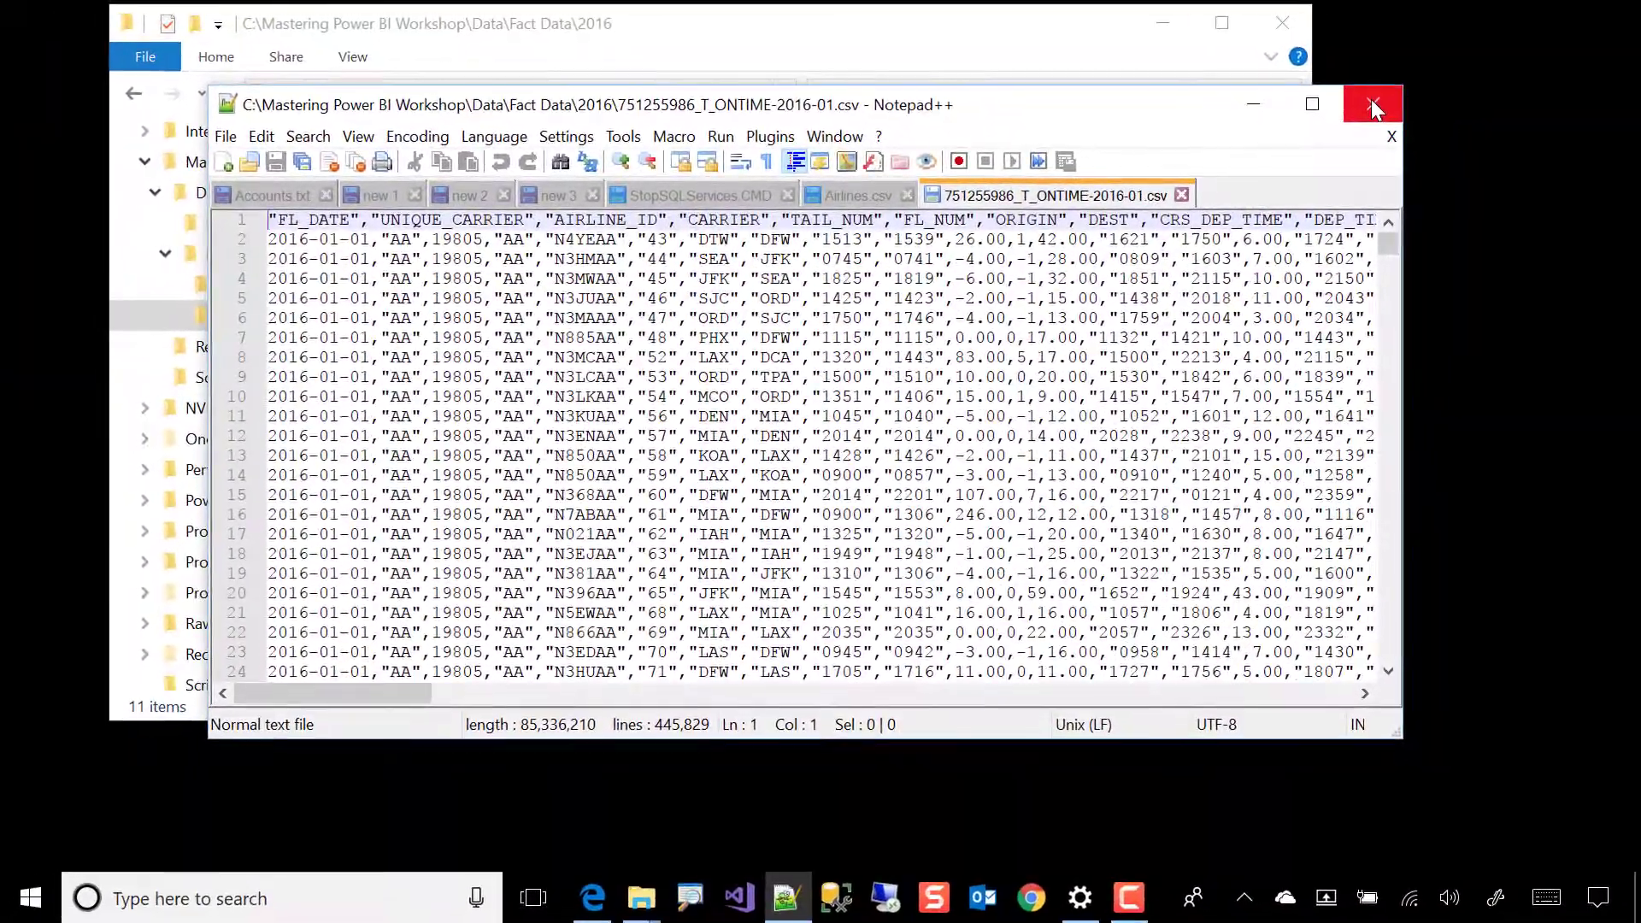
pyautogui.click(1371, 104)
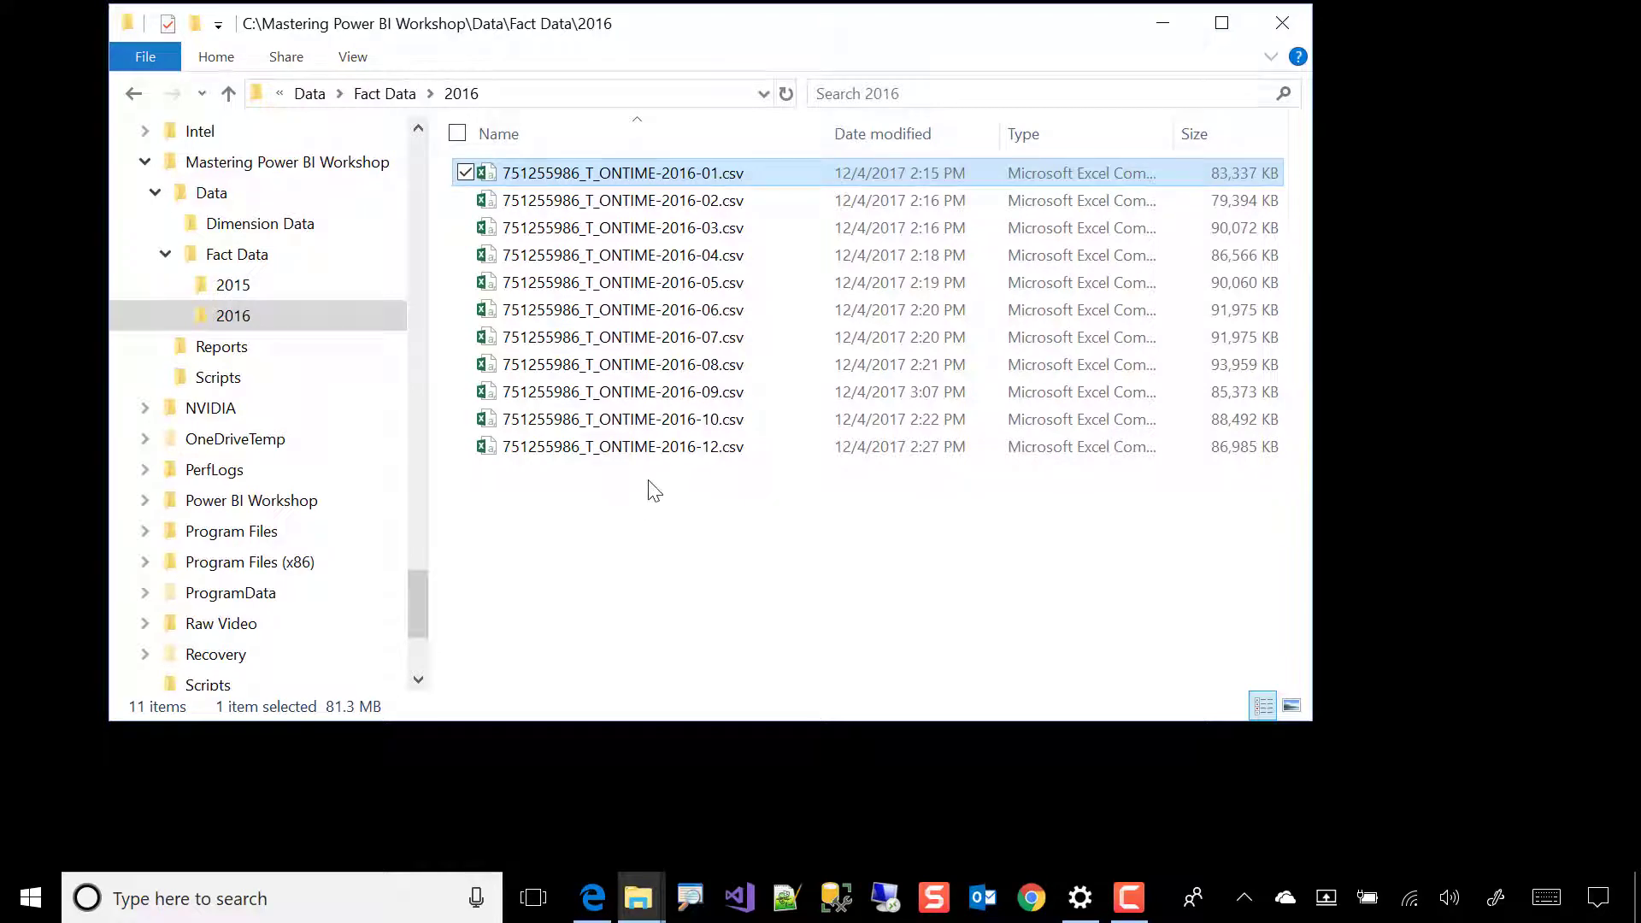
# Open Airlines.csv from the Dimension Data folder in Notepad++, highlight the American Airlines ID, and close the editor.
pyautogui.click(244, 225)
pyautogui.click(551, 172)
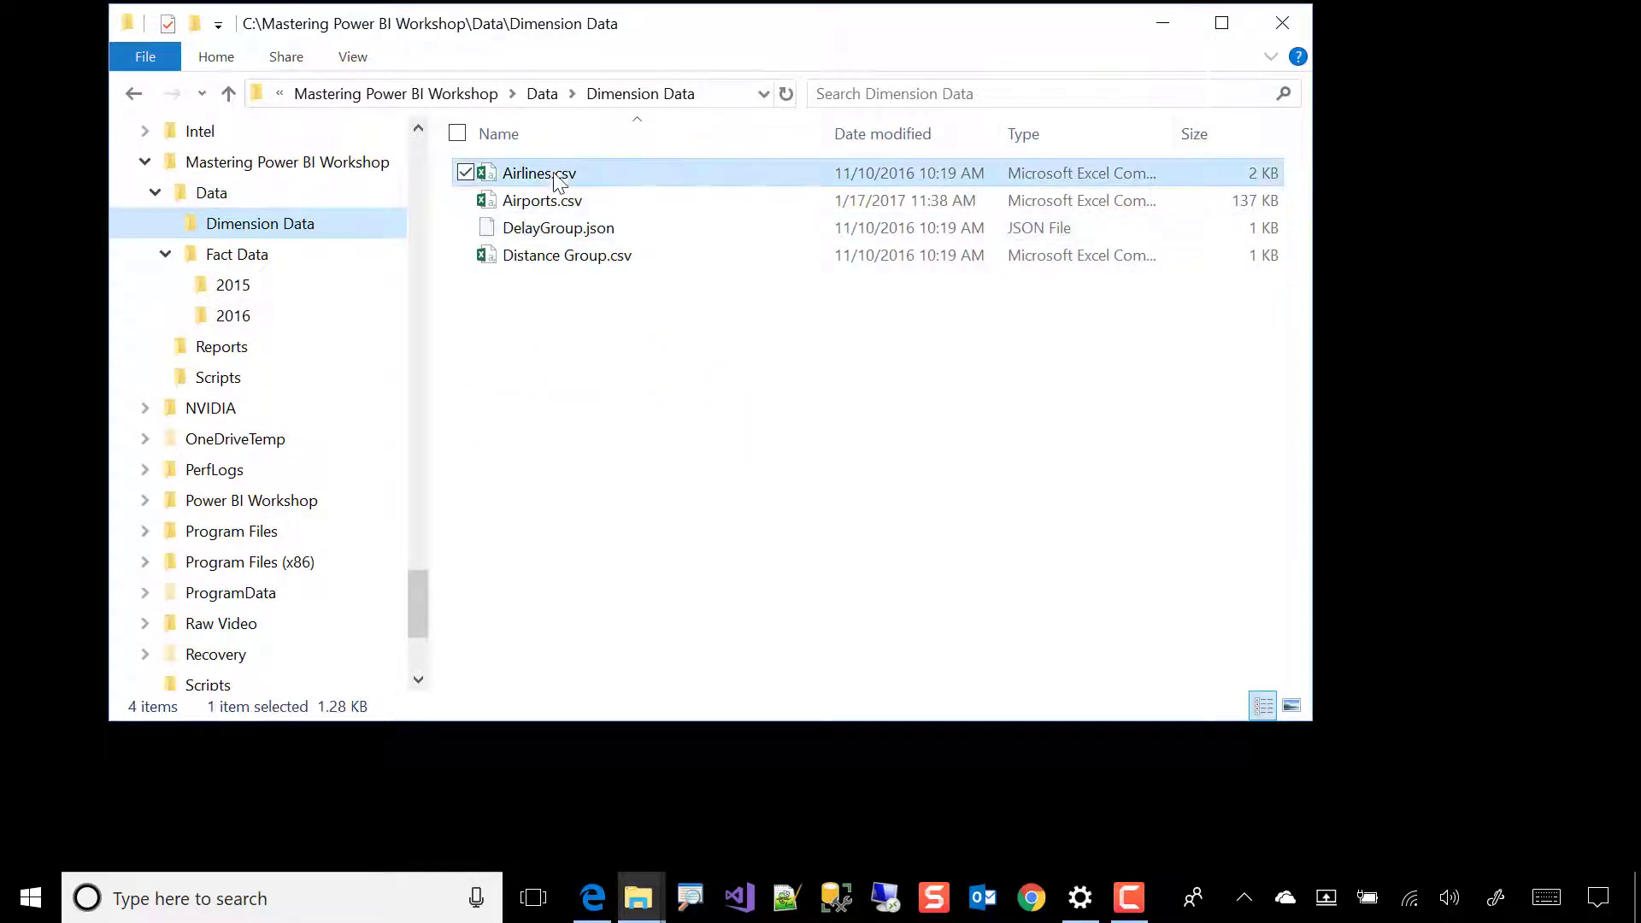
pyautogui.rightClick(549, 173)
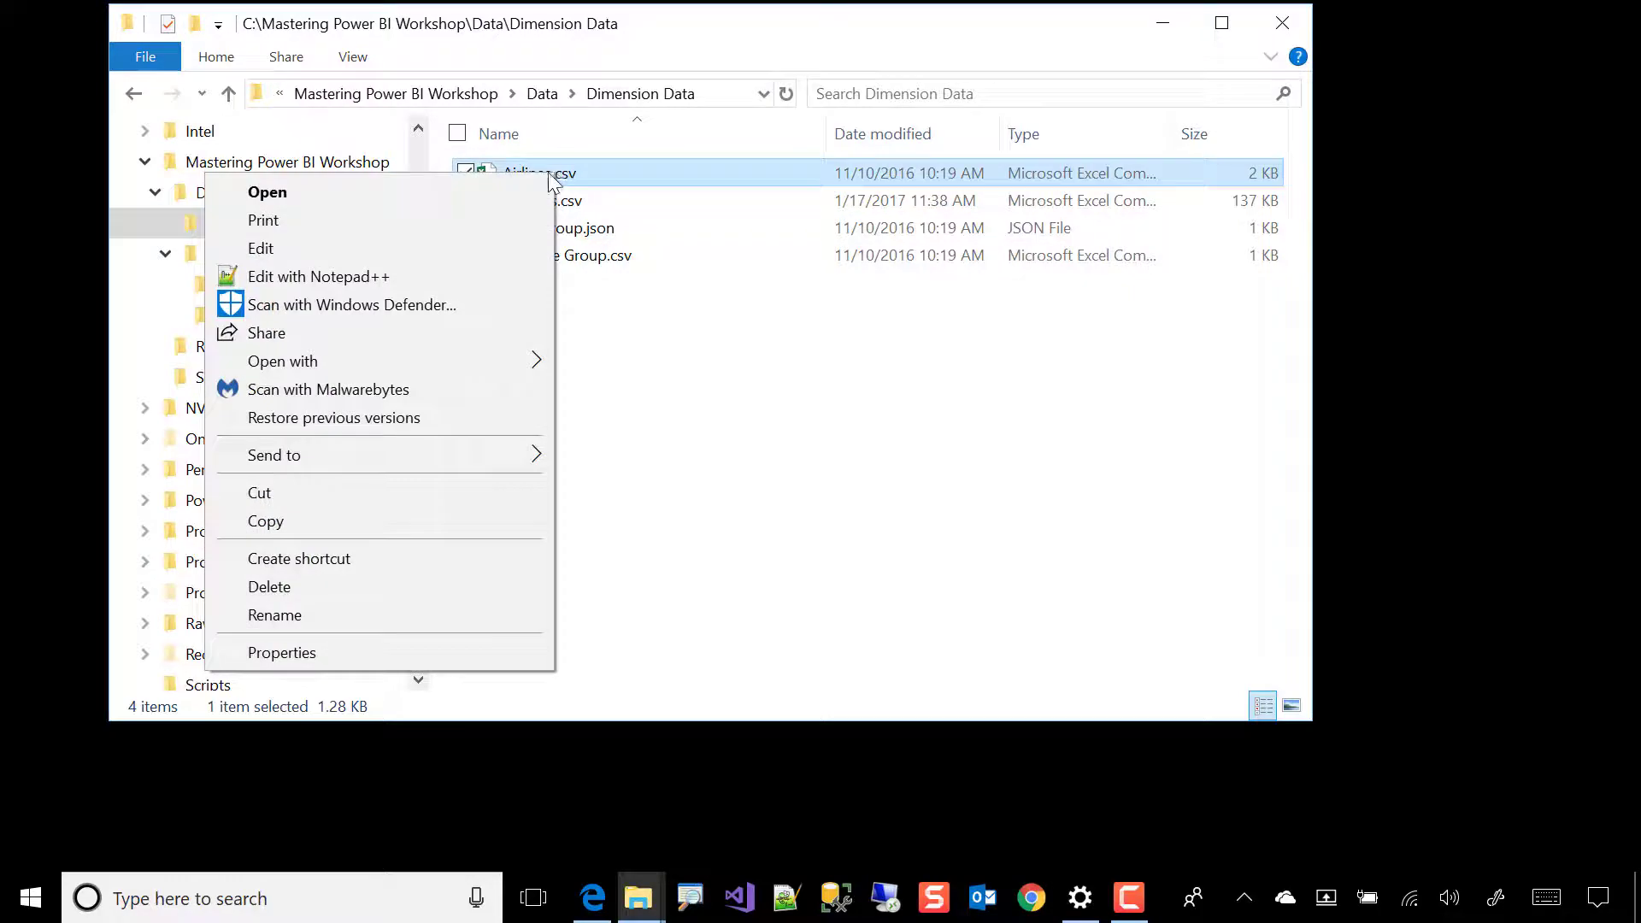
pyautogui.click(310, 276)
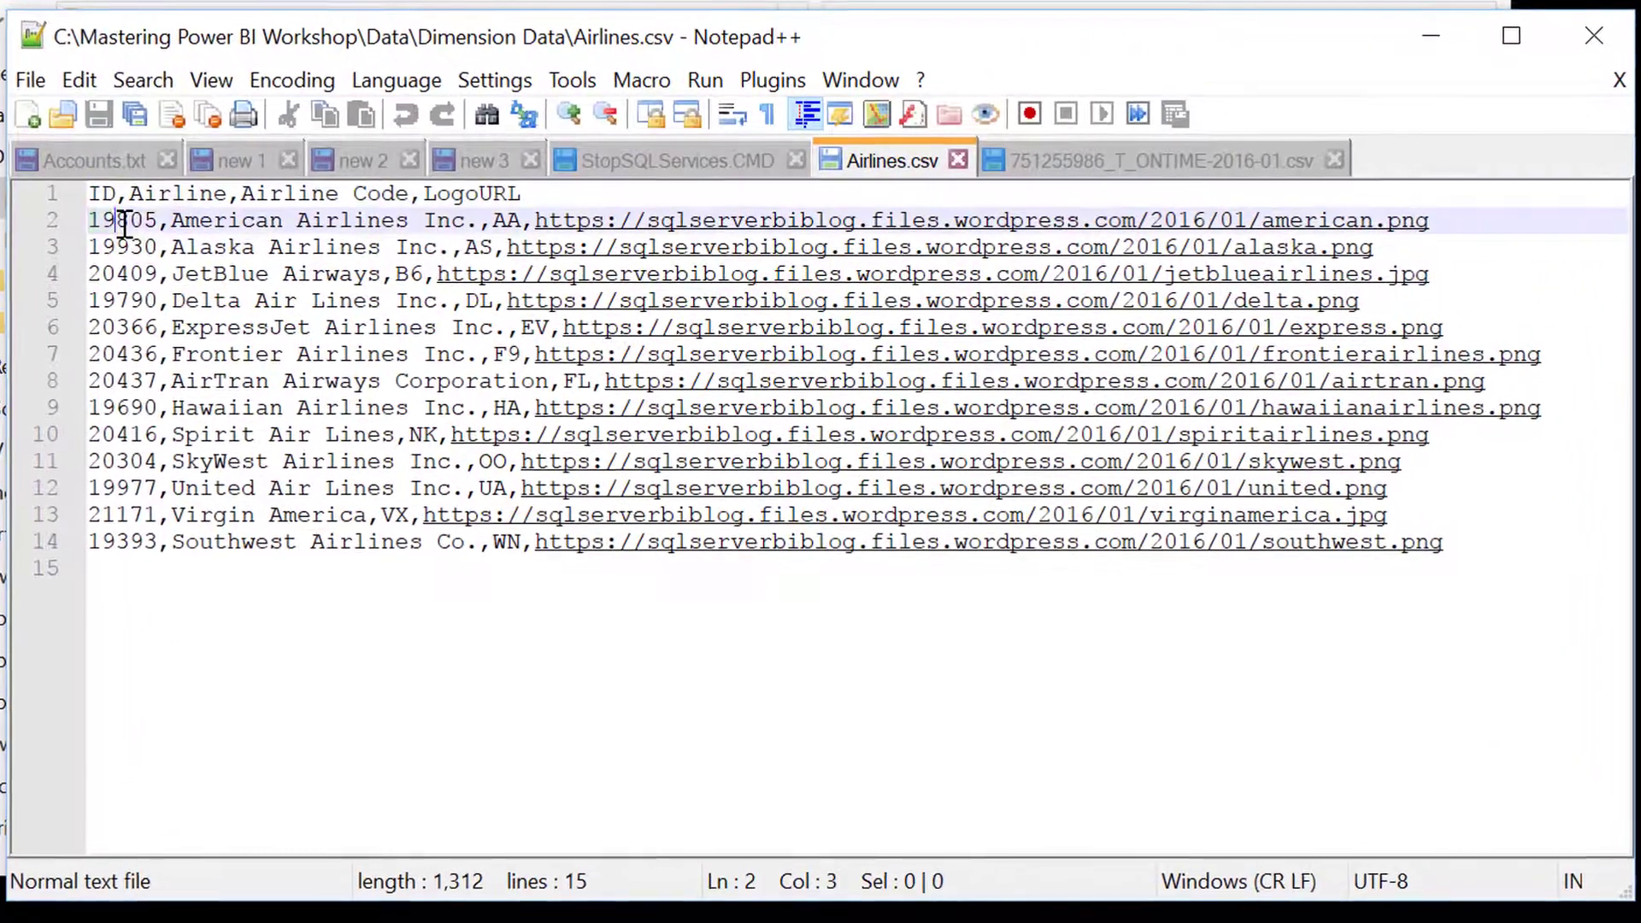
pyautogui.doubleClick(125, 222)
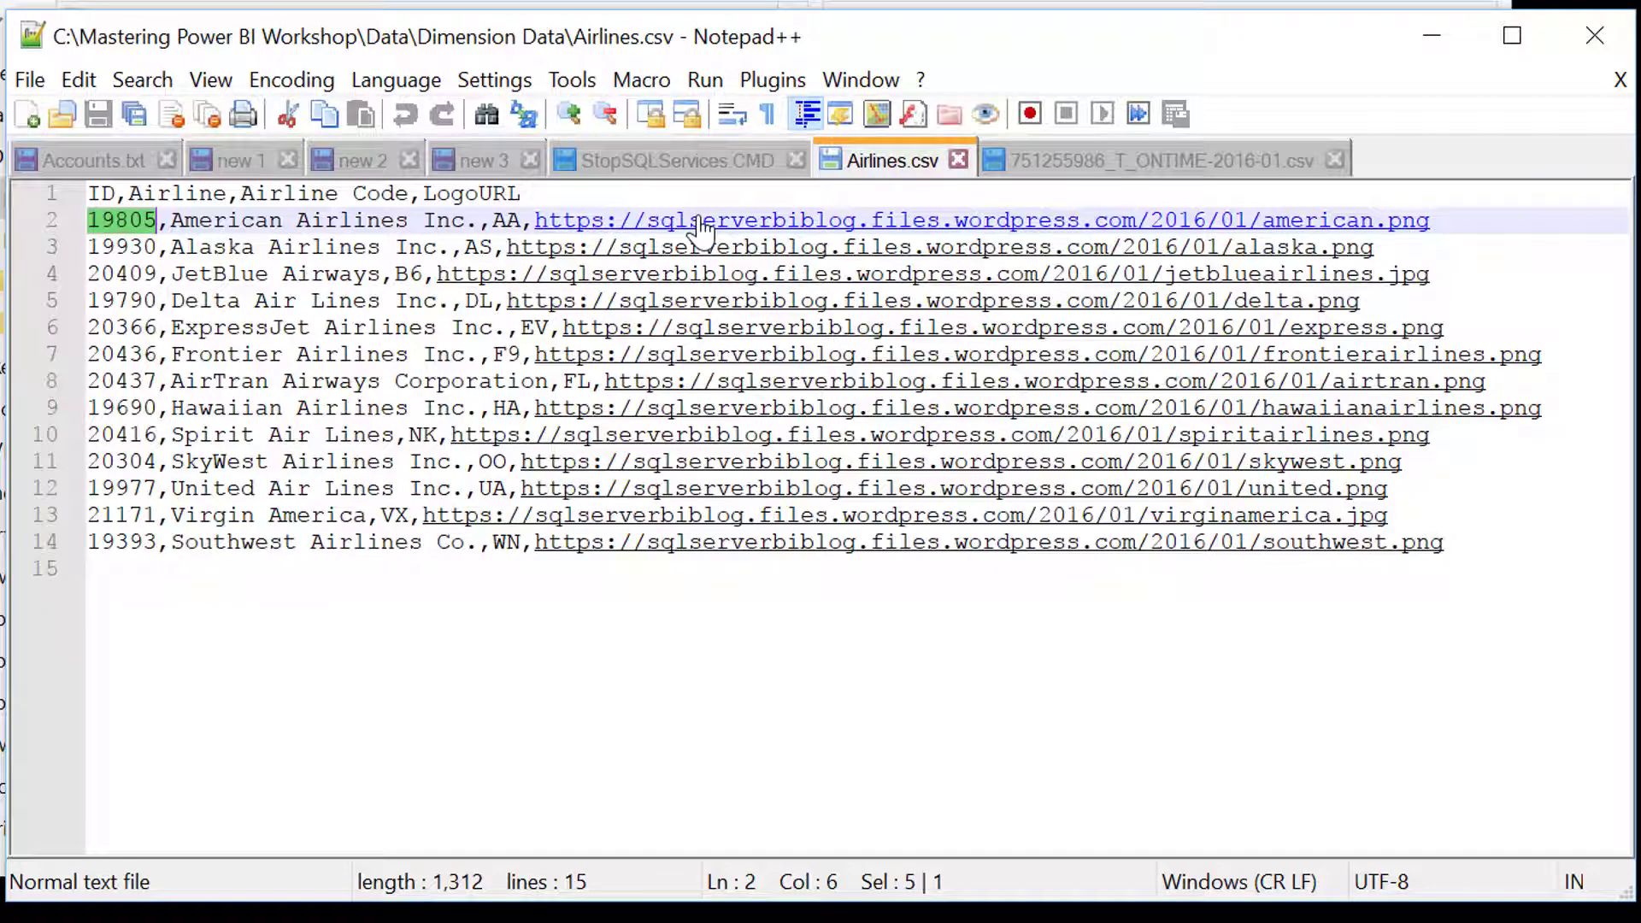
pyautogui.click(1595, 36)
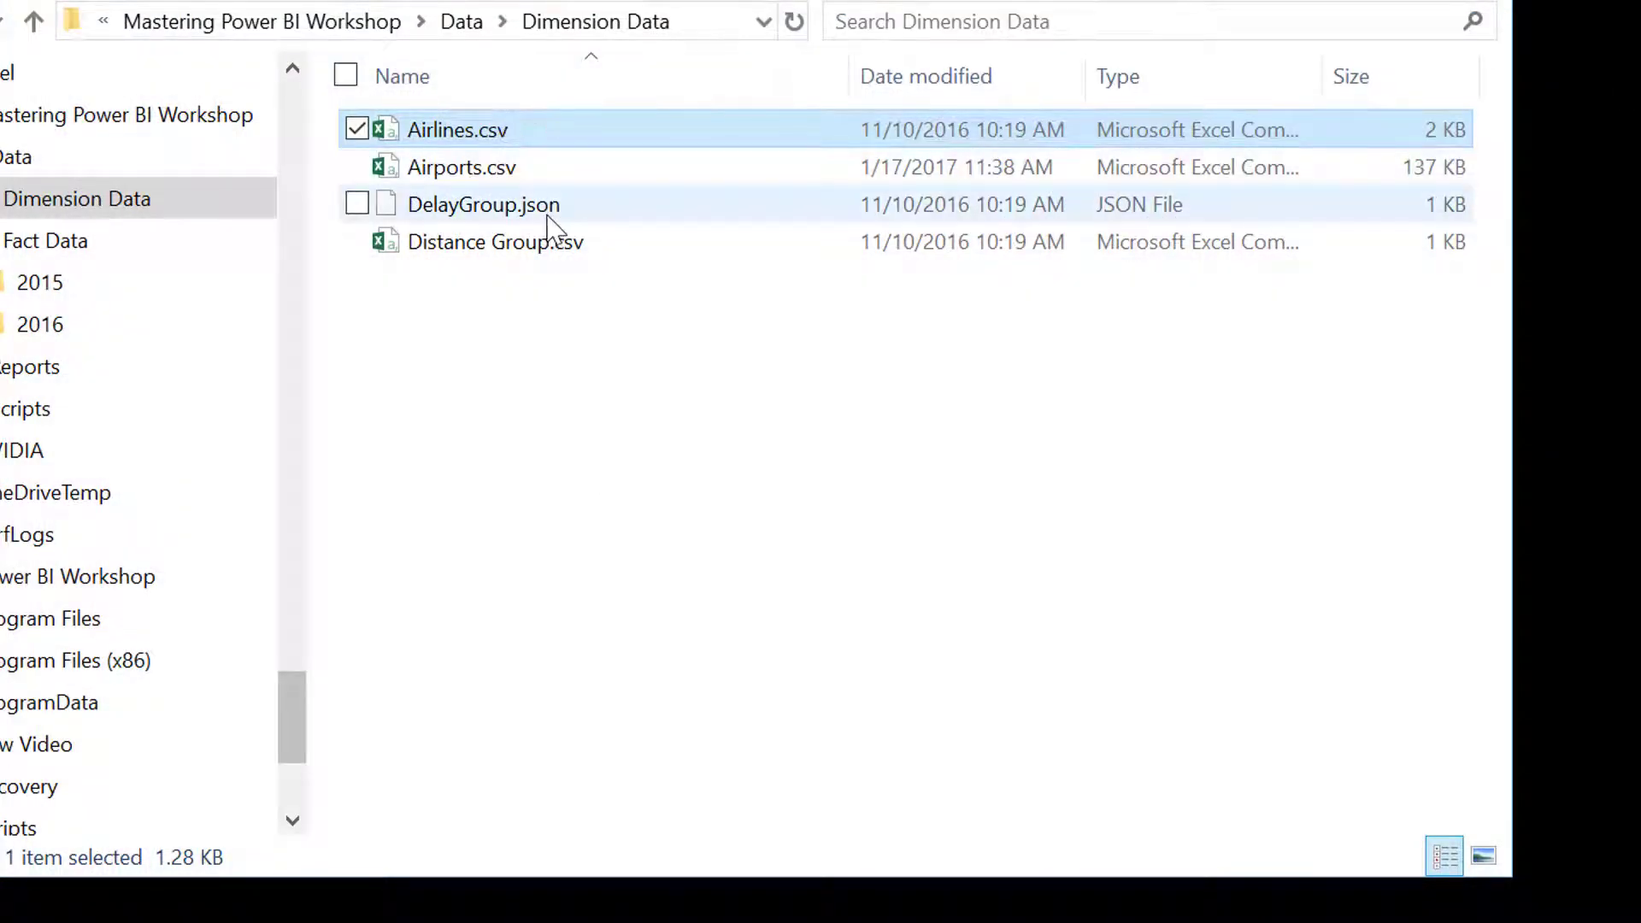
# Open DelayGroup.json from the Dimension Data folder in Notepad++ to examine its contents.
pyautogui.rightClick(588, 205)
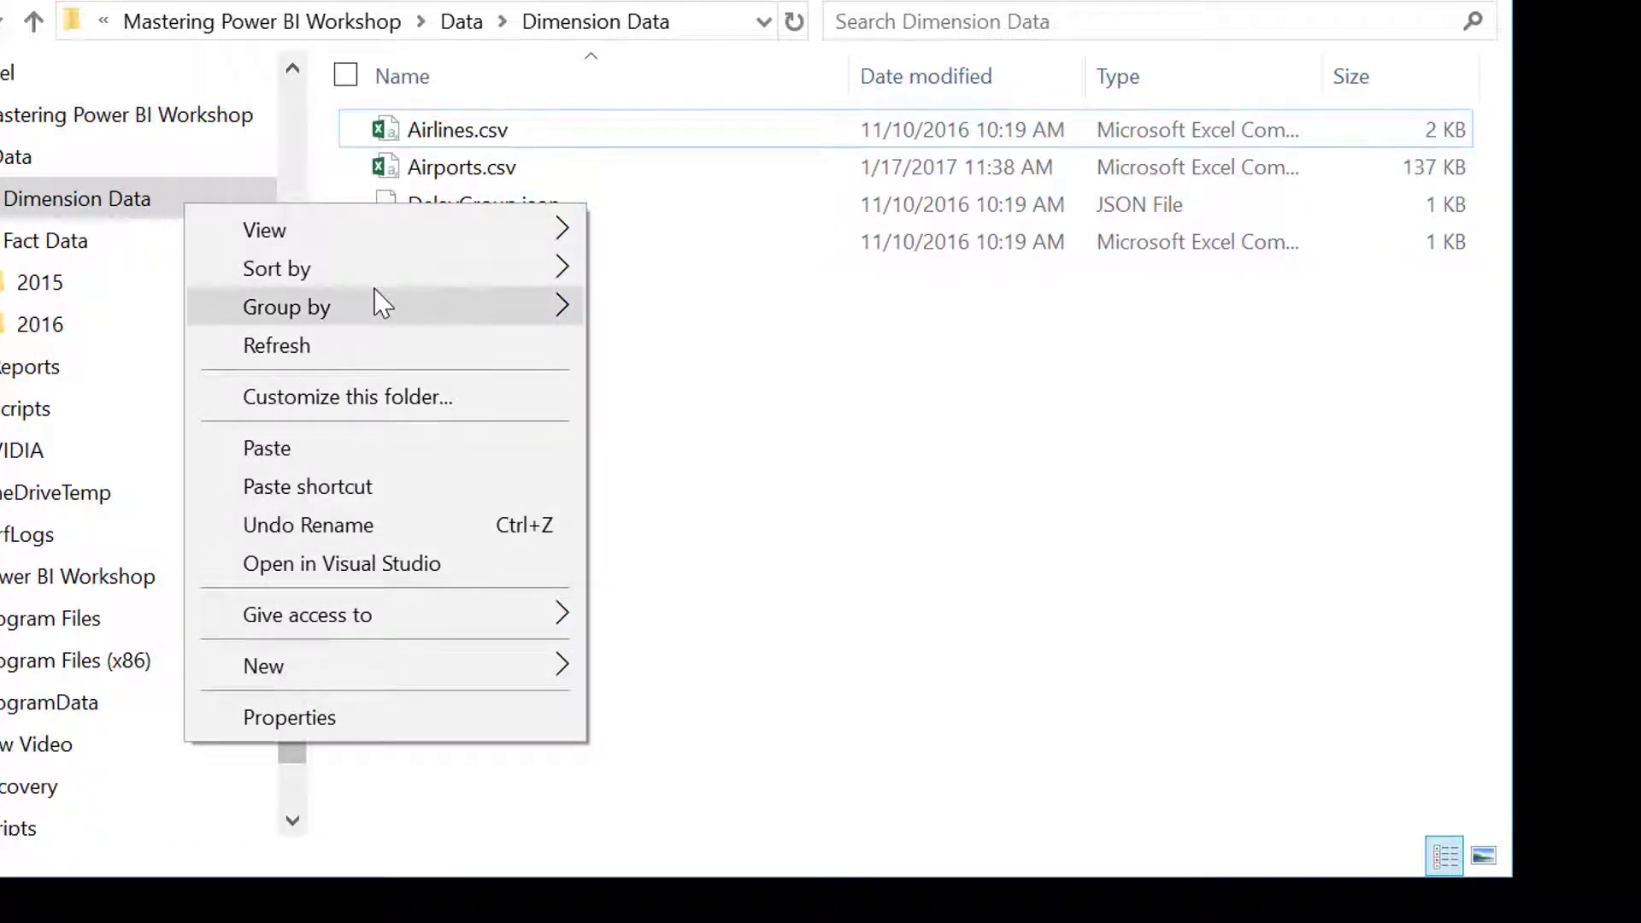
pyautogui.moveTo(351, 288)
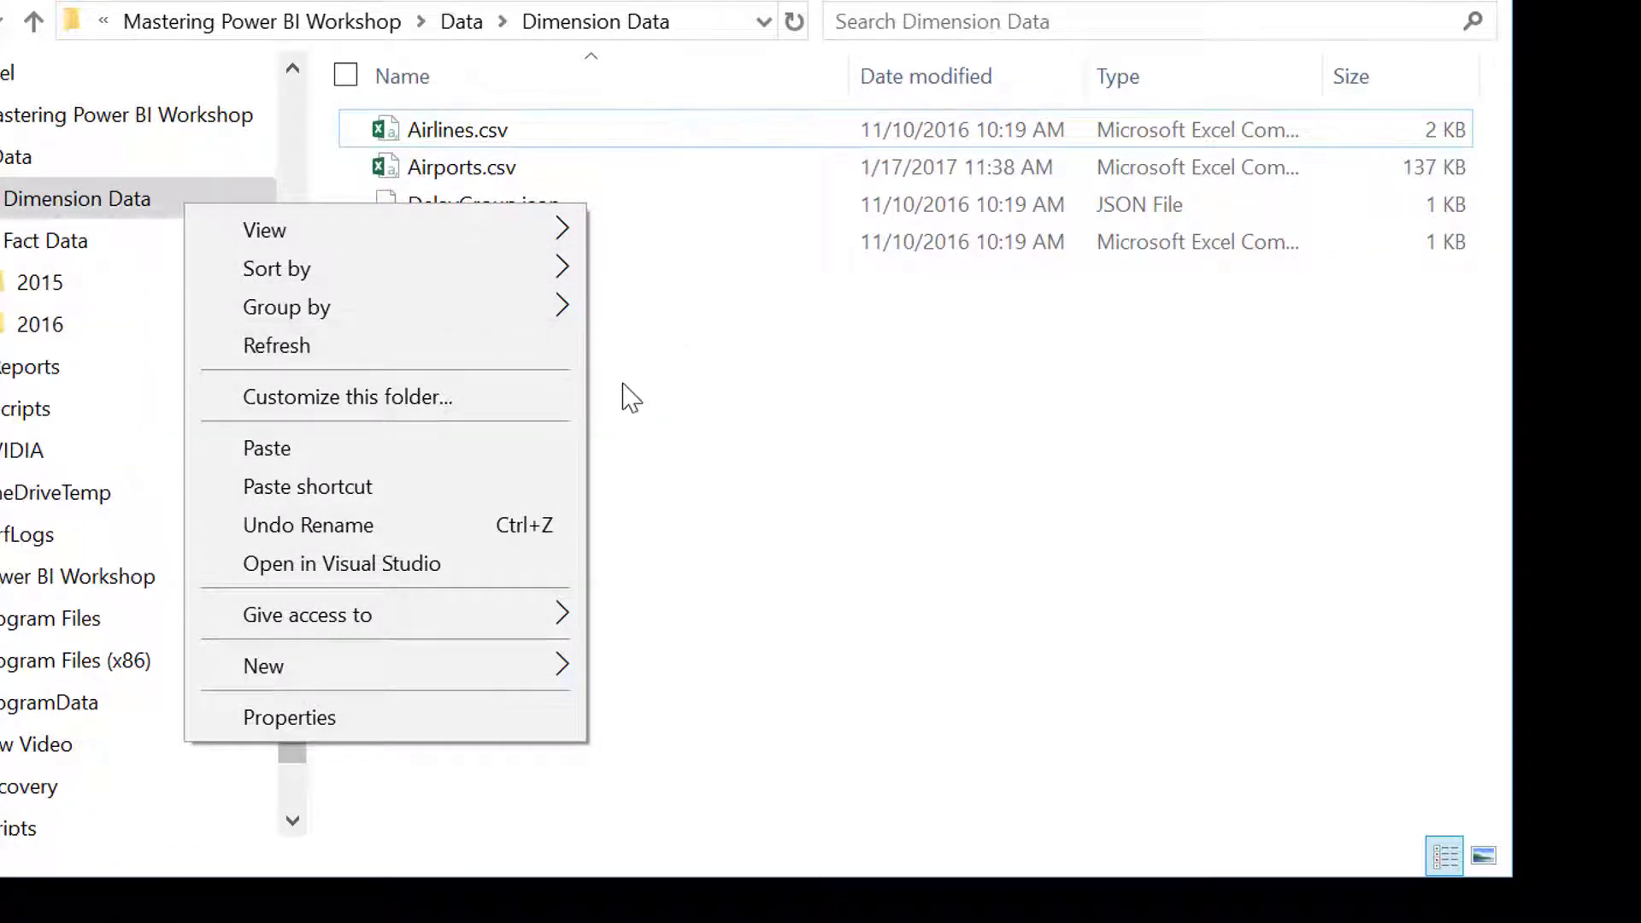
pyautogui.click(664, 372)
pyautogui.click(553, 208)
pyautogui.rightClick(553, 209)
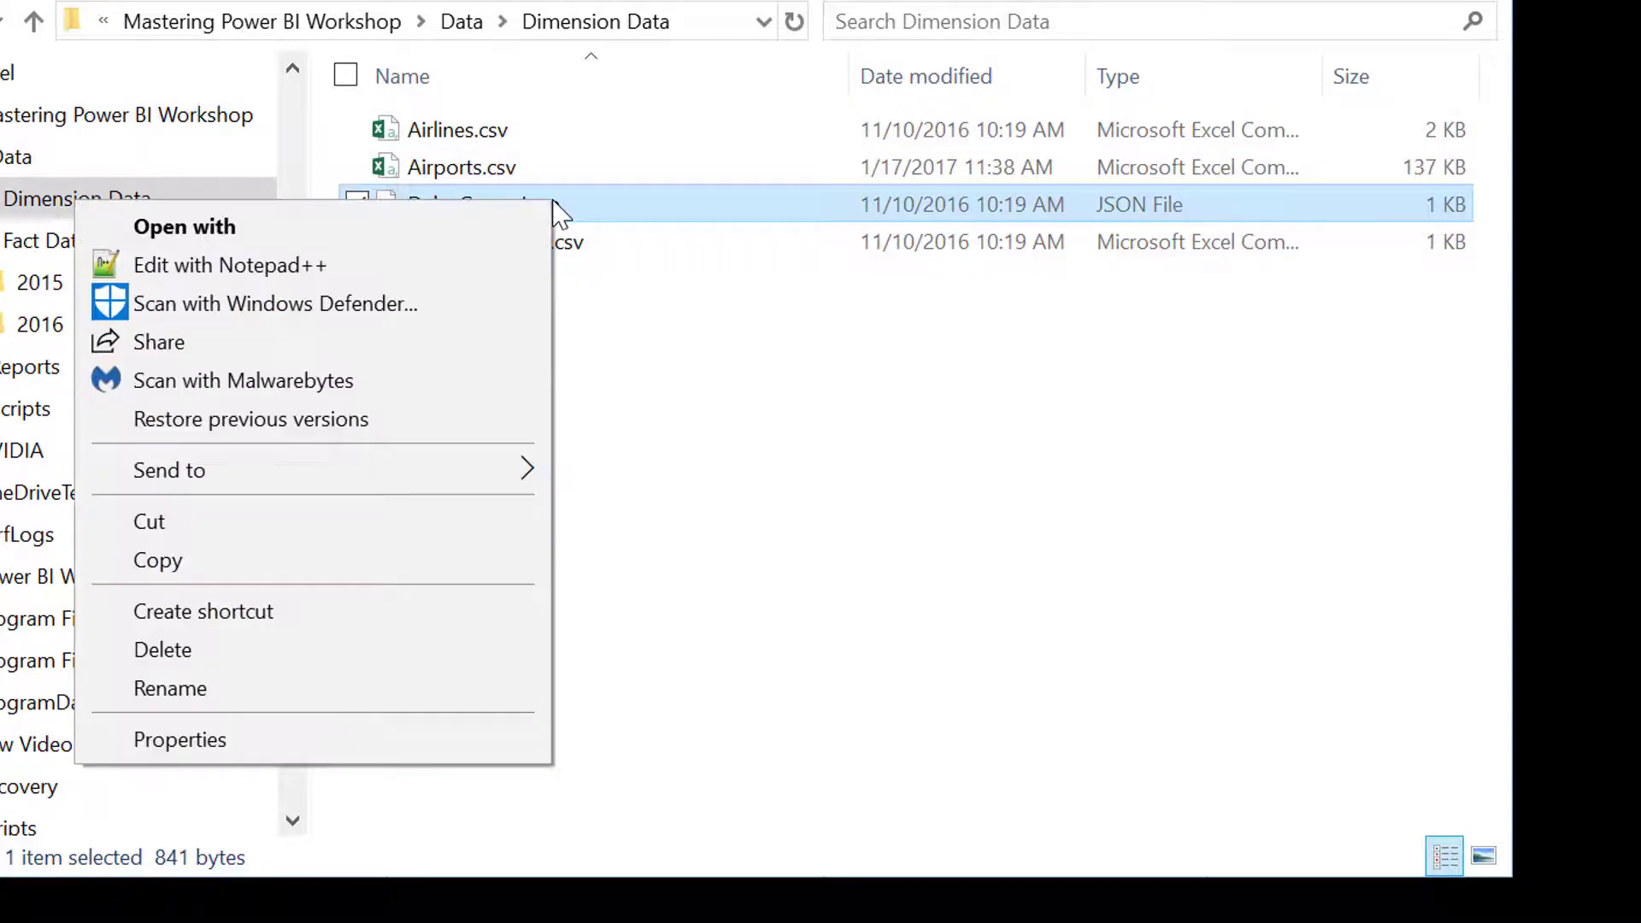
pyautogui.click(237, 267)
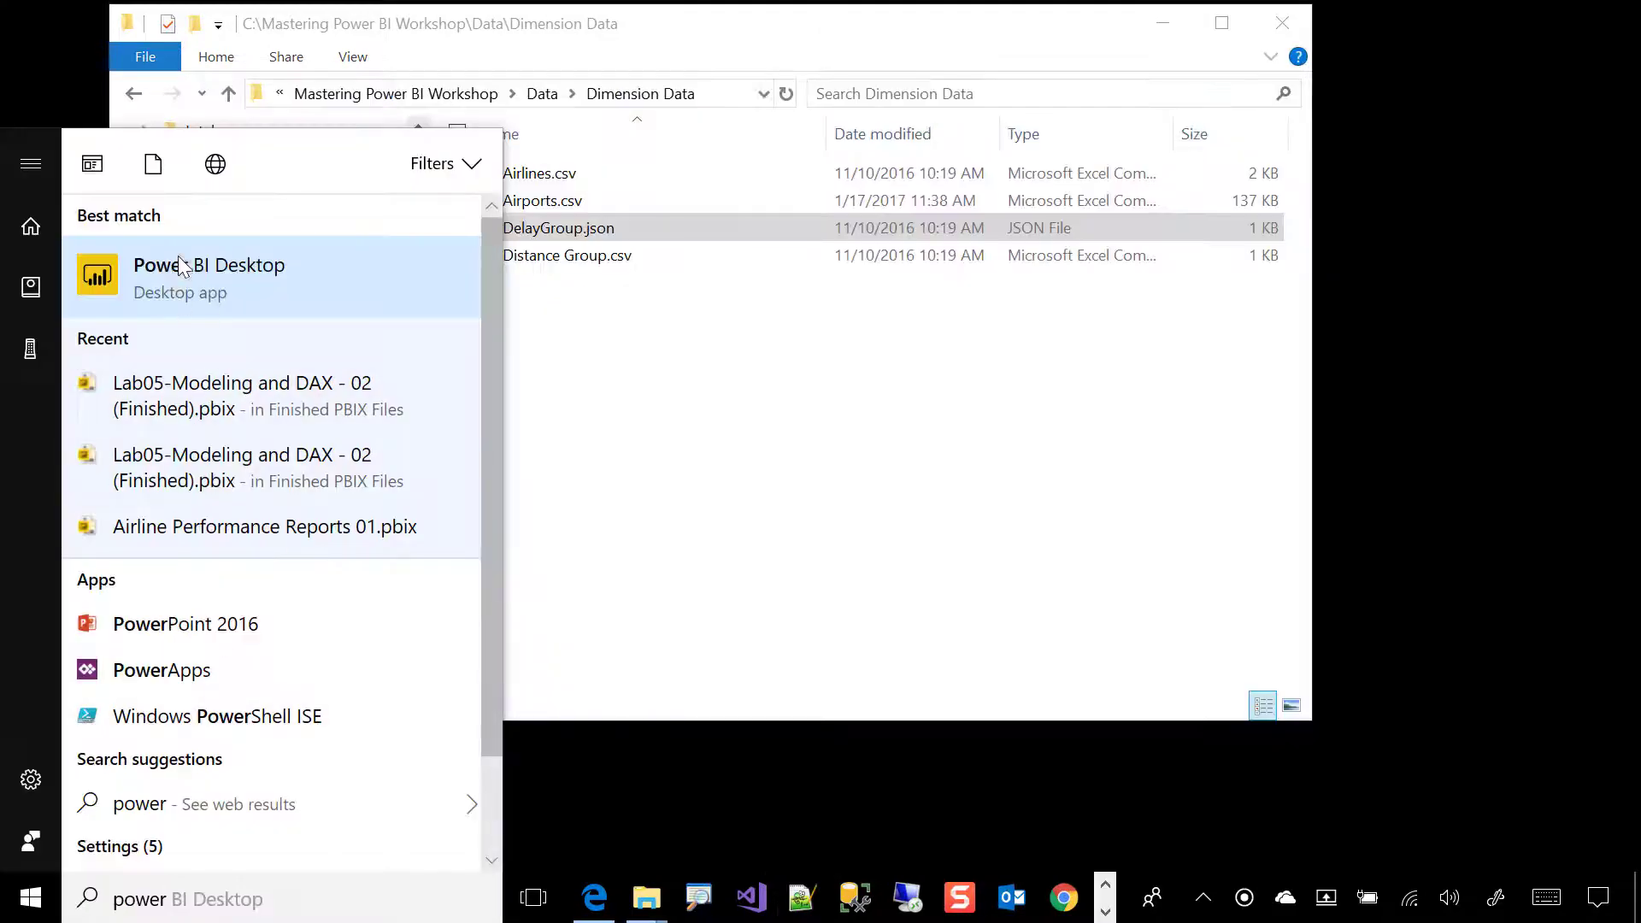
# Launch Power BI Desktop and shift its start screen to look at the Get Data command behind it.
pyautogui.press('Escape')
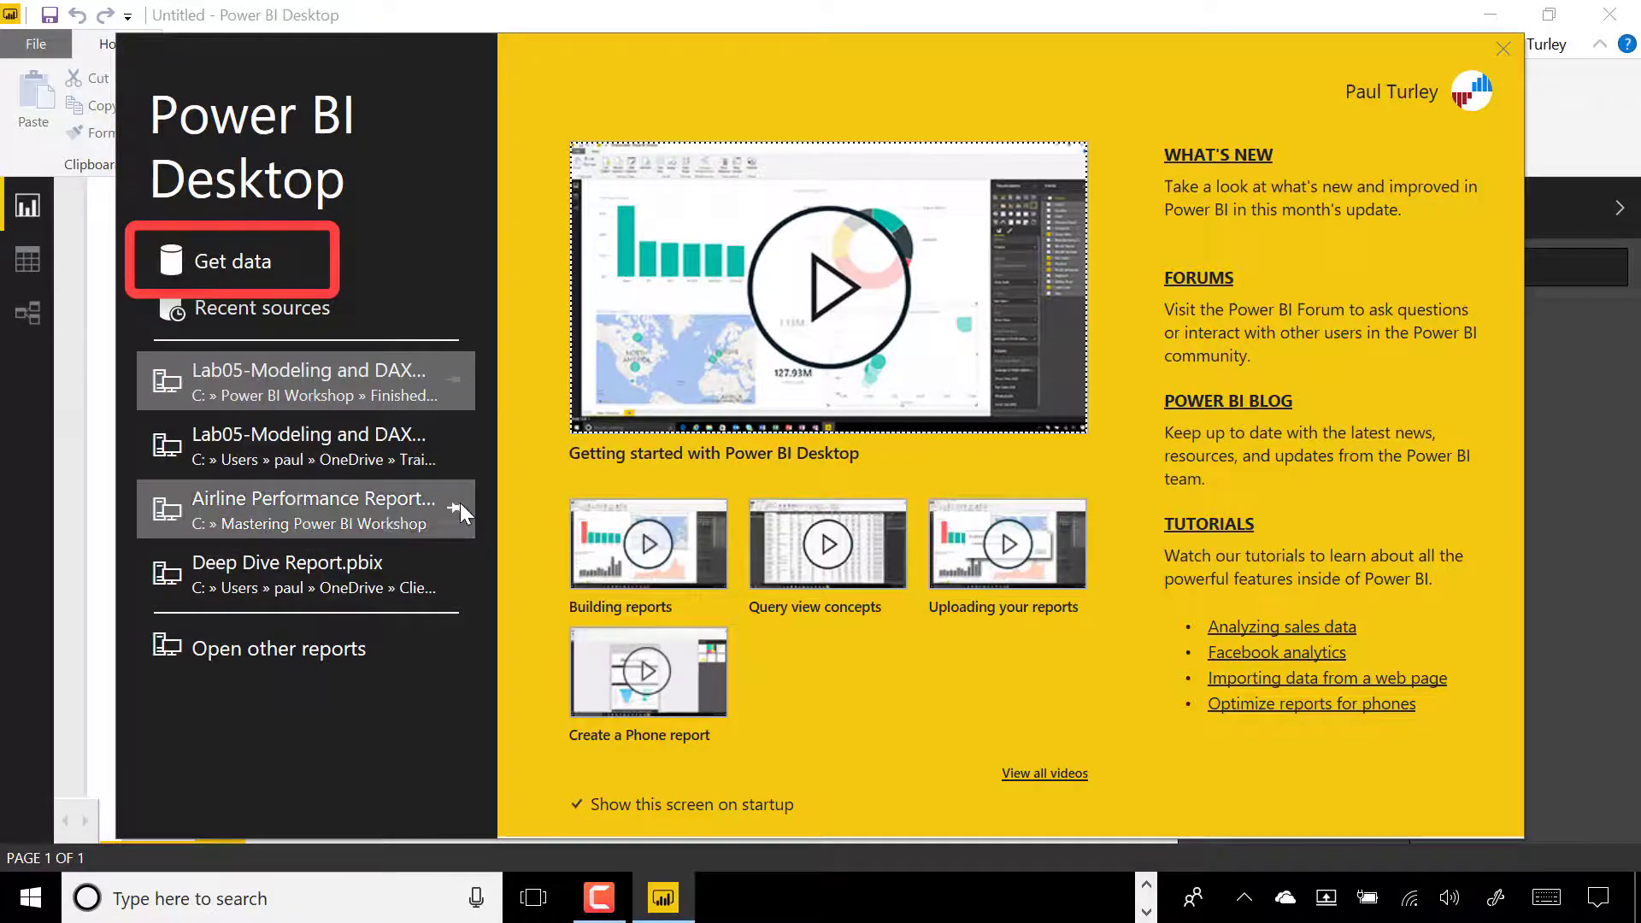
pyautogui.moveTo(527, 58); pyautogui.dragTo(722, 190)
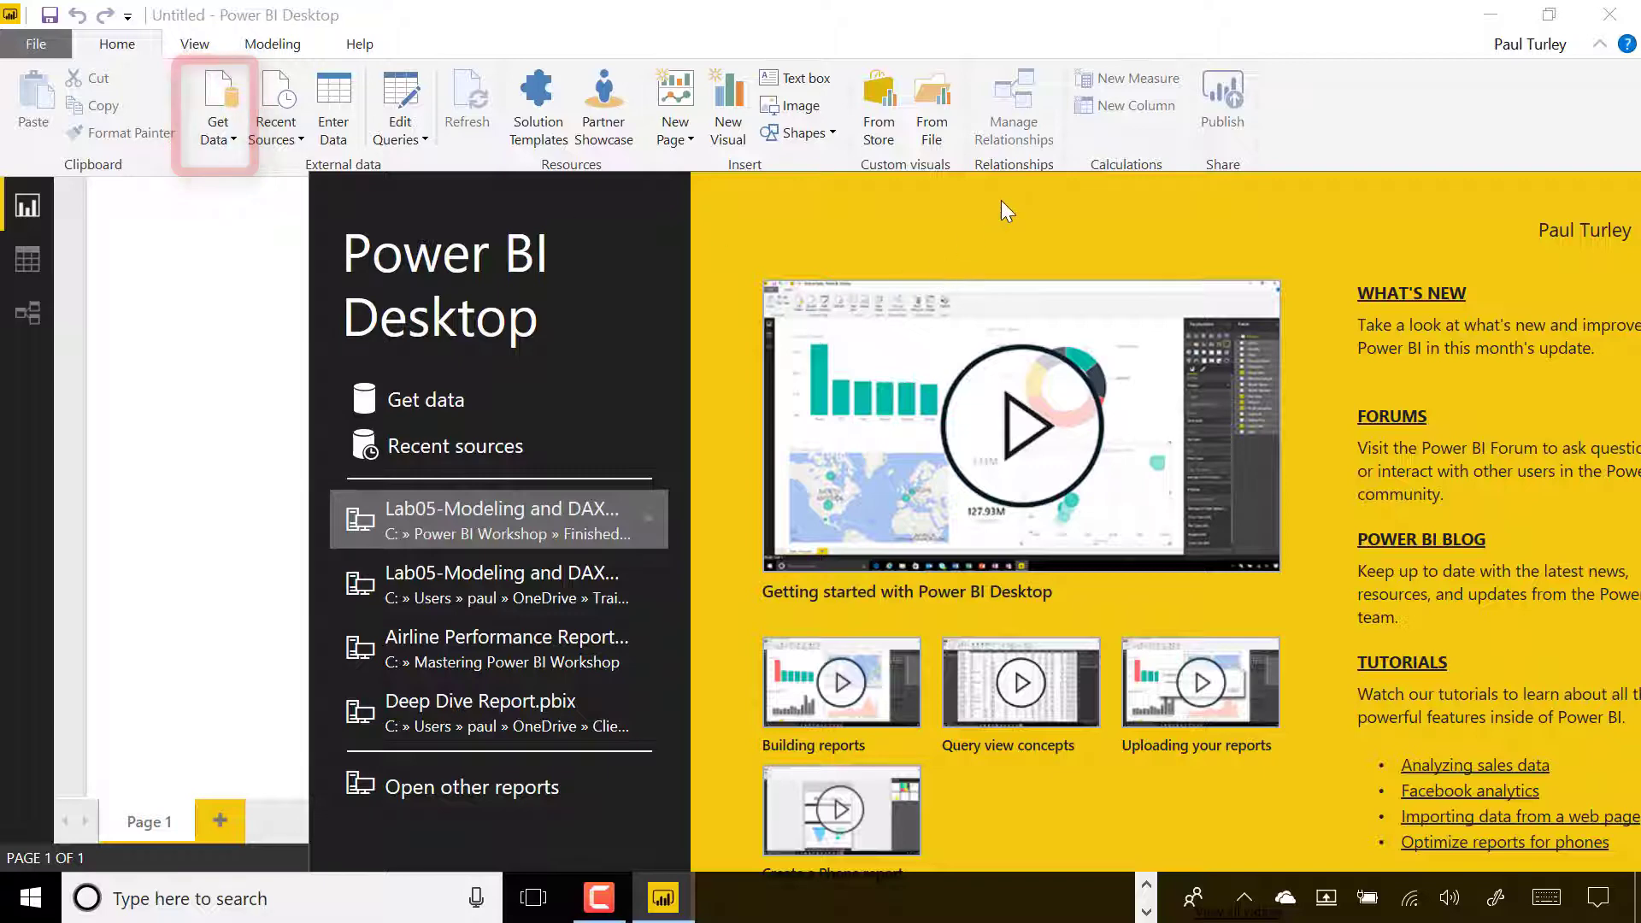
pyautogui.moveTo(1008, 205); pyautogui.dragTo(799, 39)
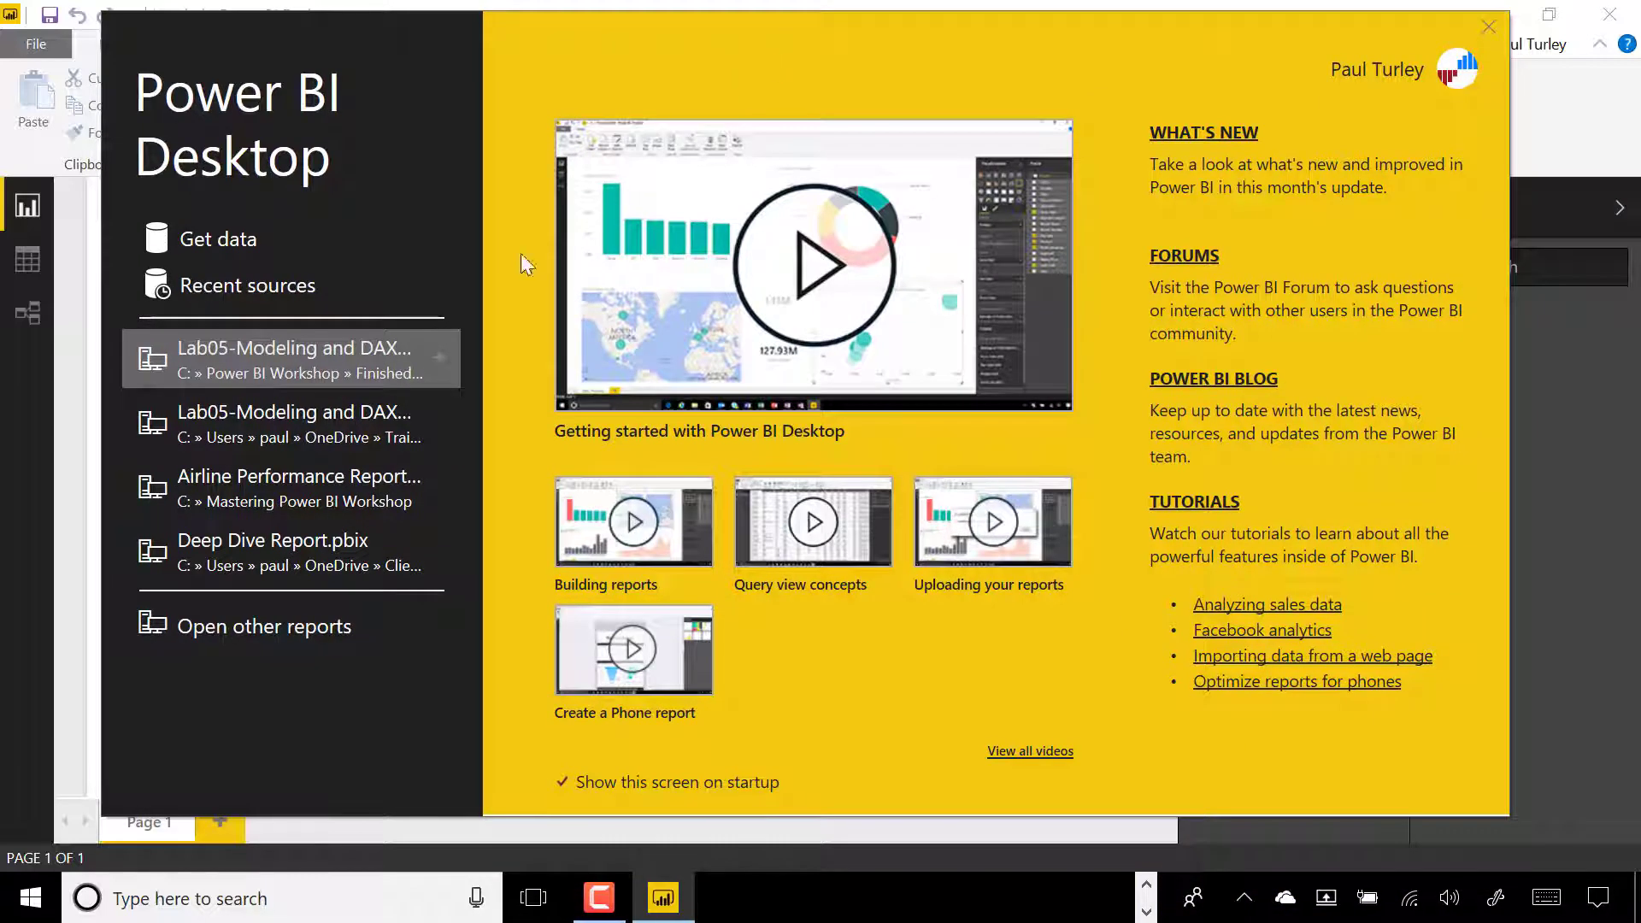
# Get Airlines.csv from the Dimension Data folder as a Text/CSV source and open it for editing in the Query Editor.
pyautogui.click(230, 251)
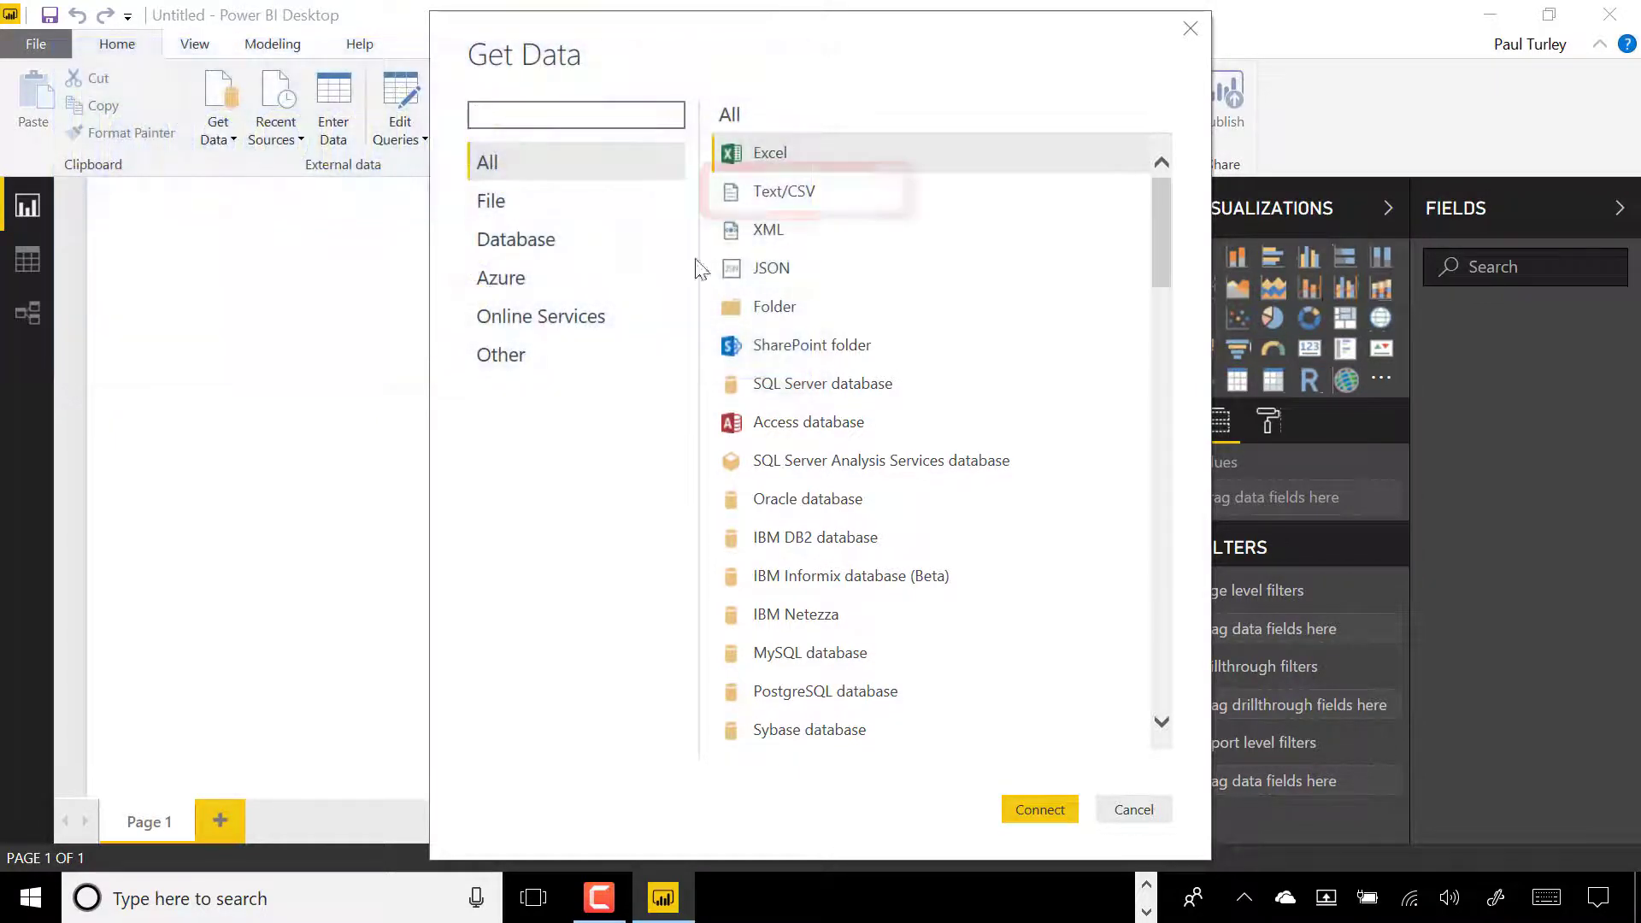
pyautogui.click(846, 192)
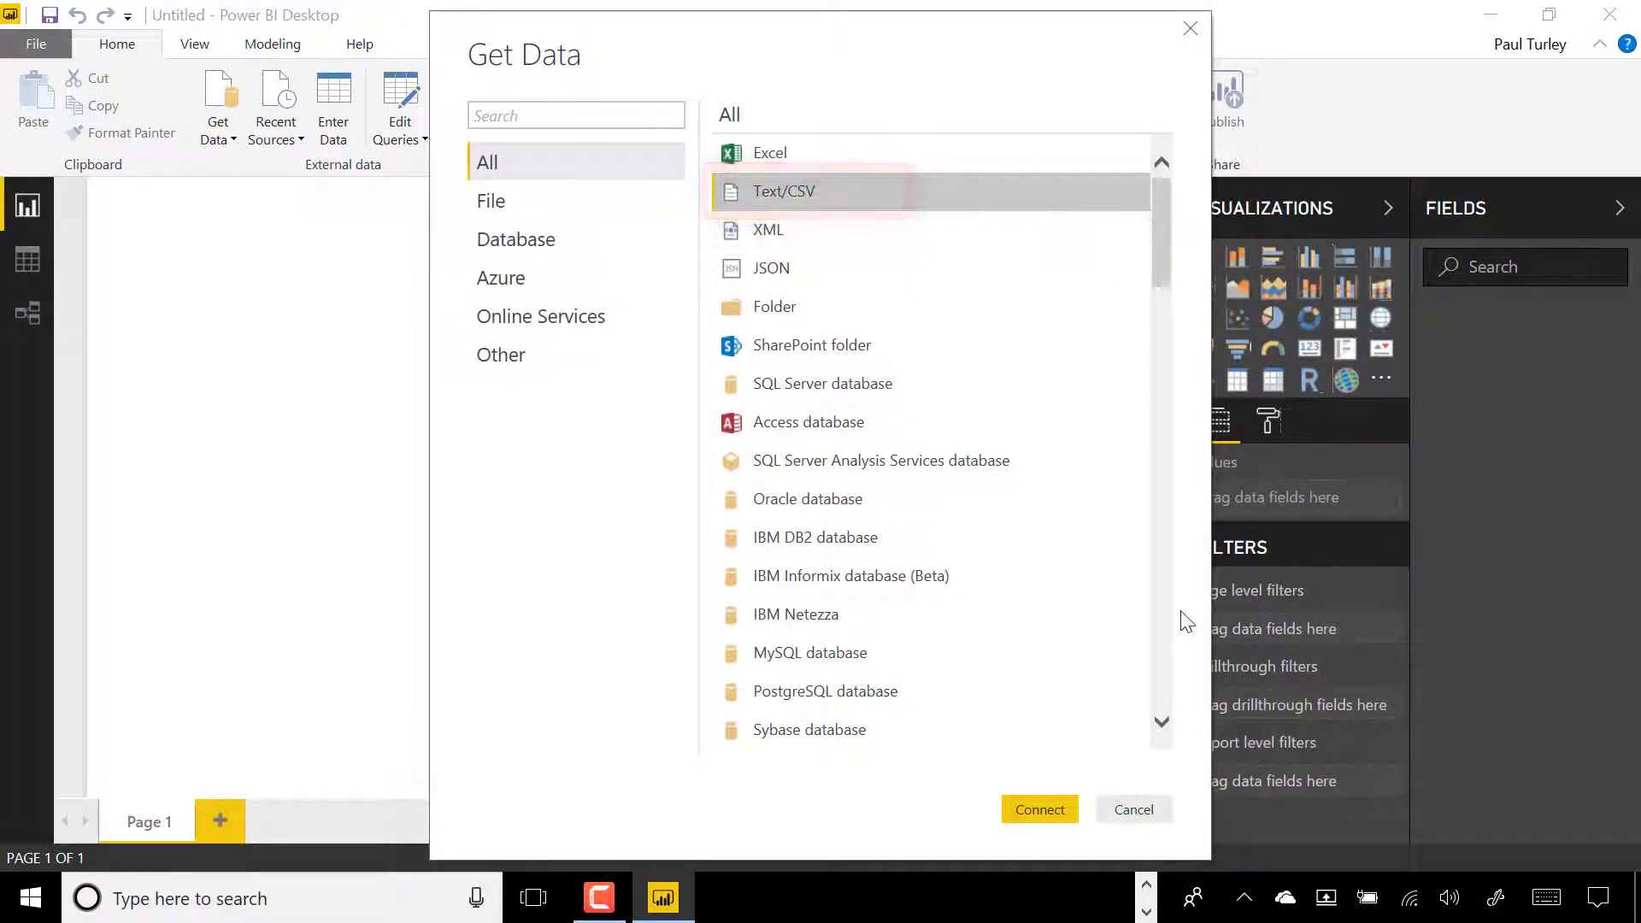
pyautogui.click(1038, 810)
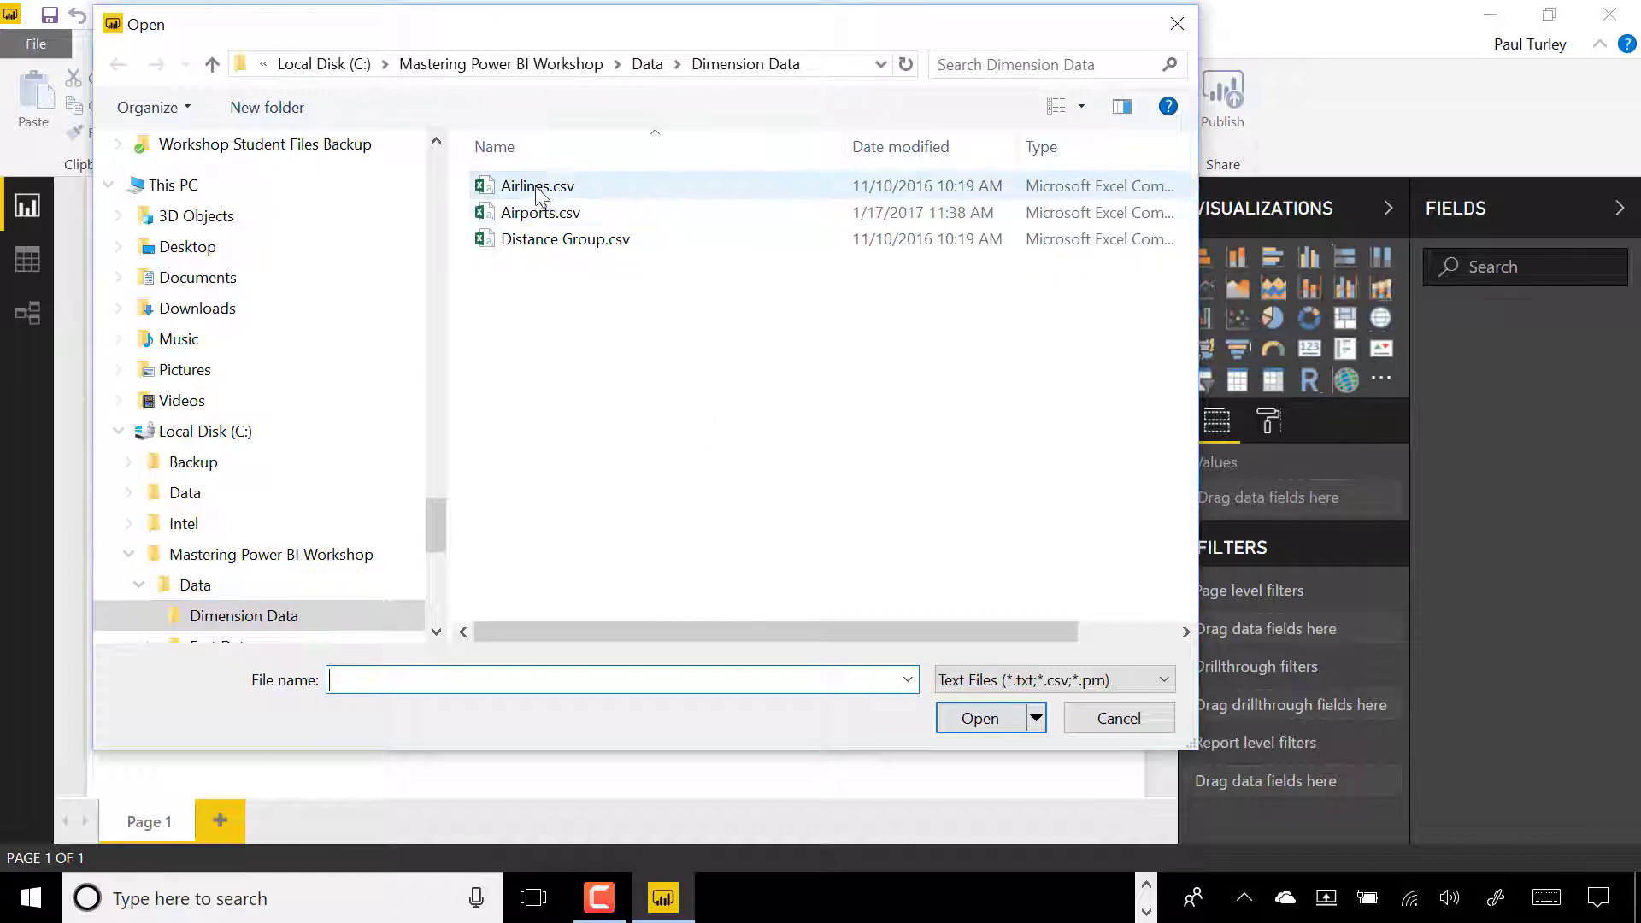
pyautogui.click(566, 185)
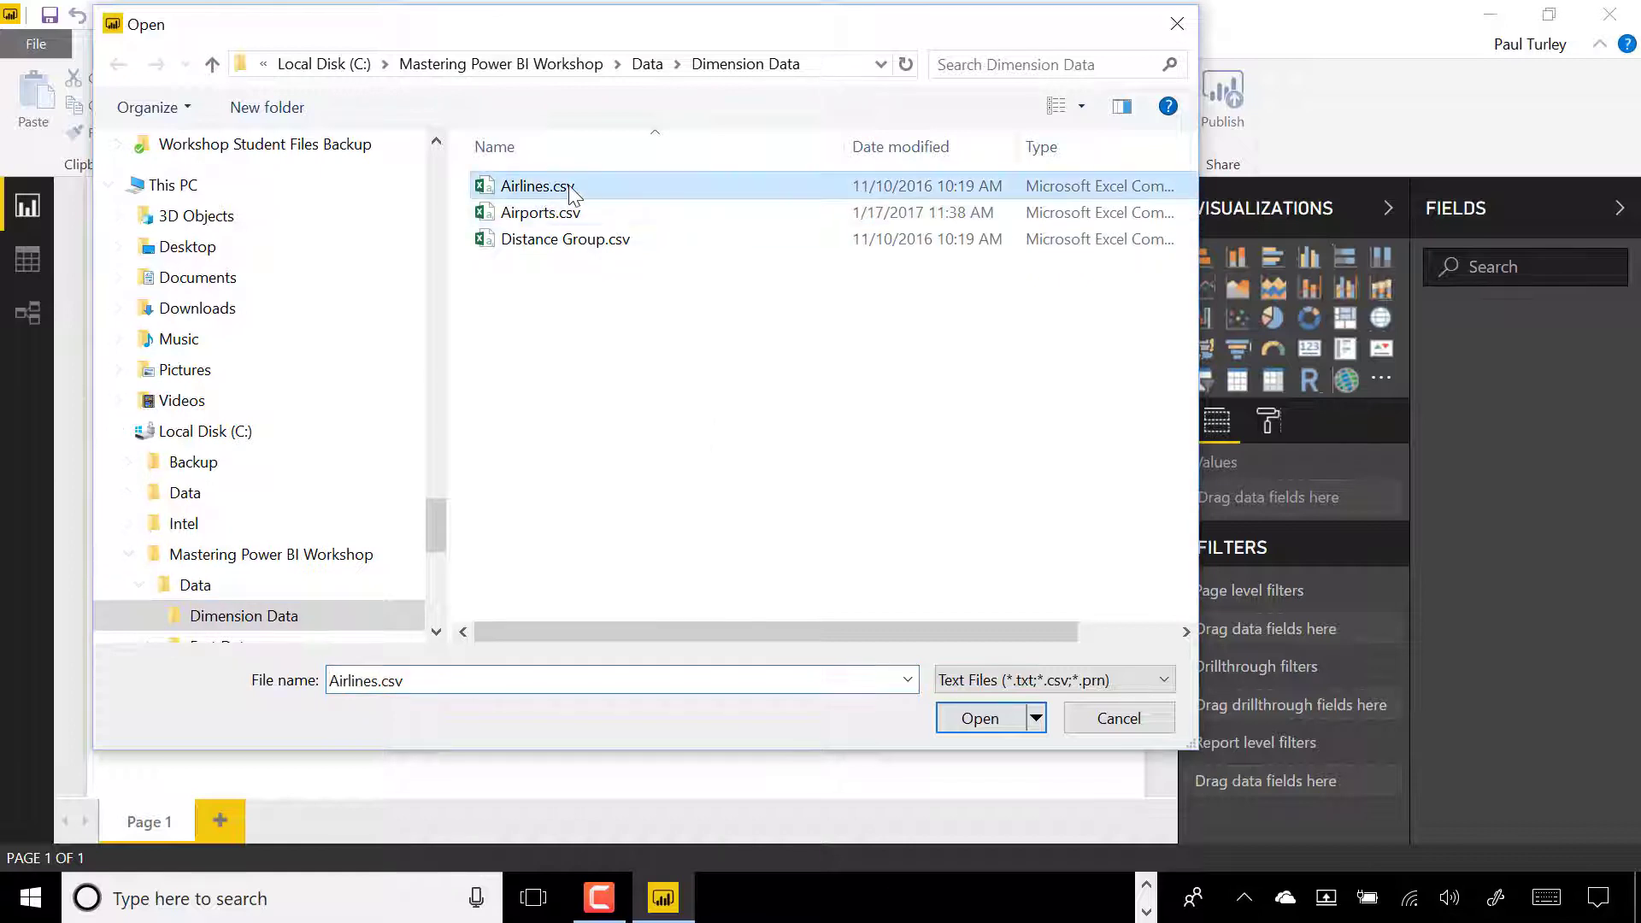
pyautogui.click(980, 717)
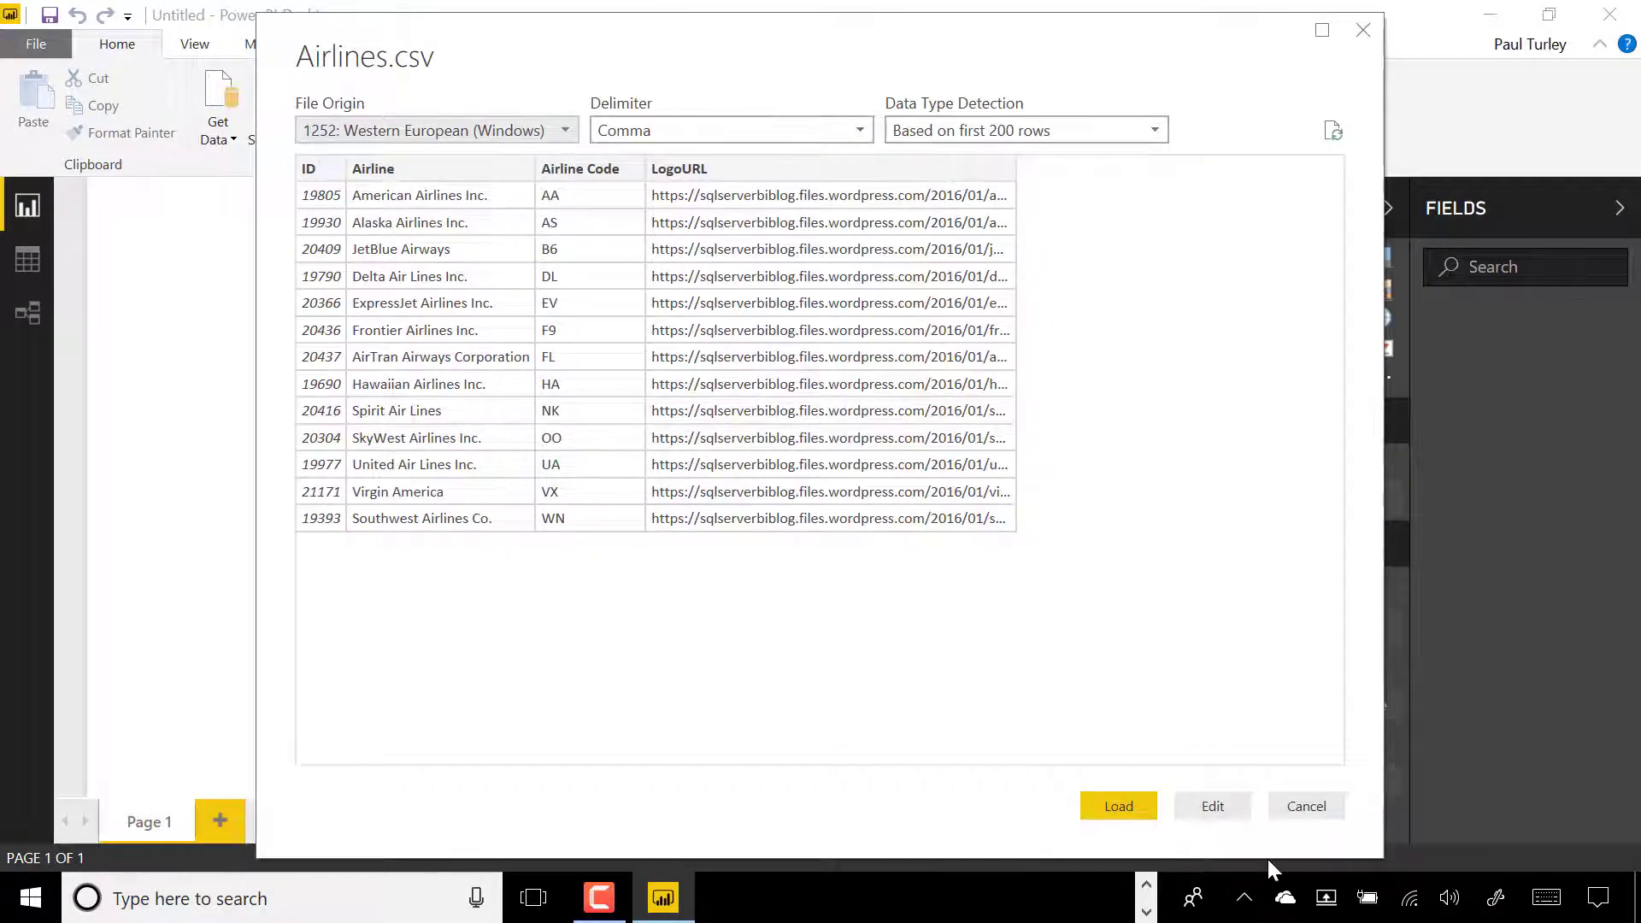
pyautogui.click(1195, 807)
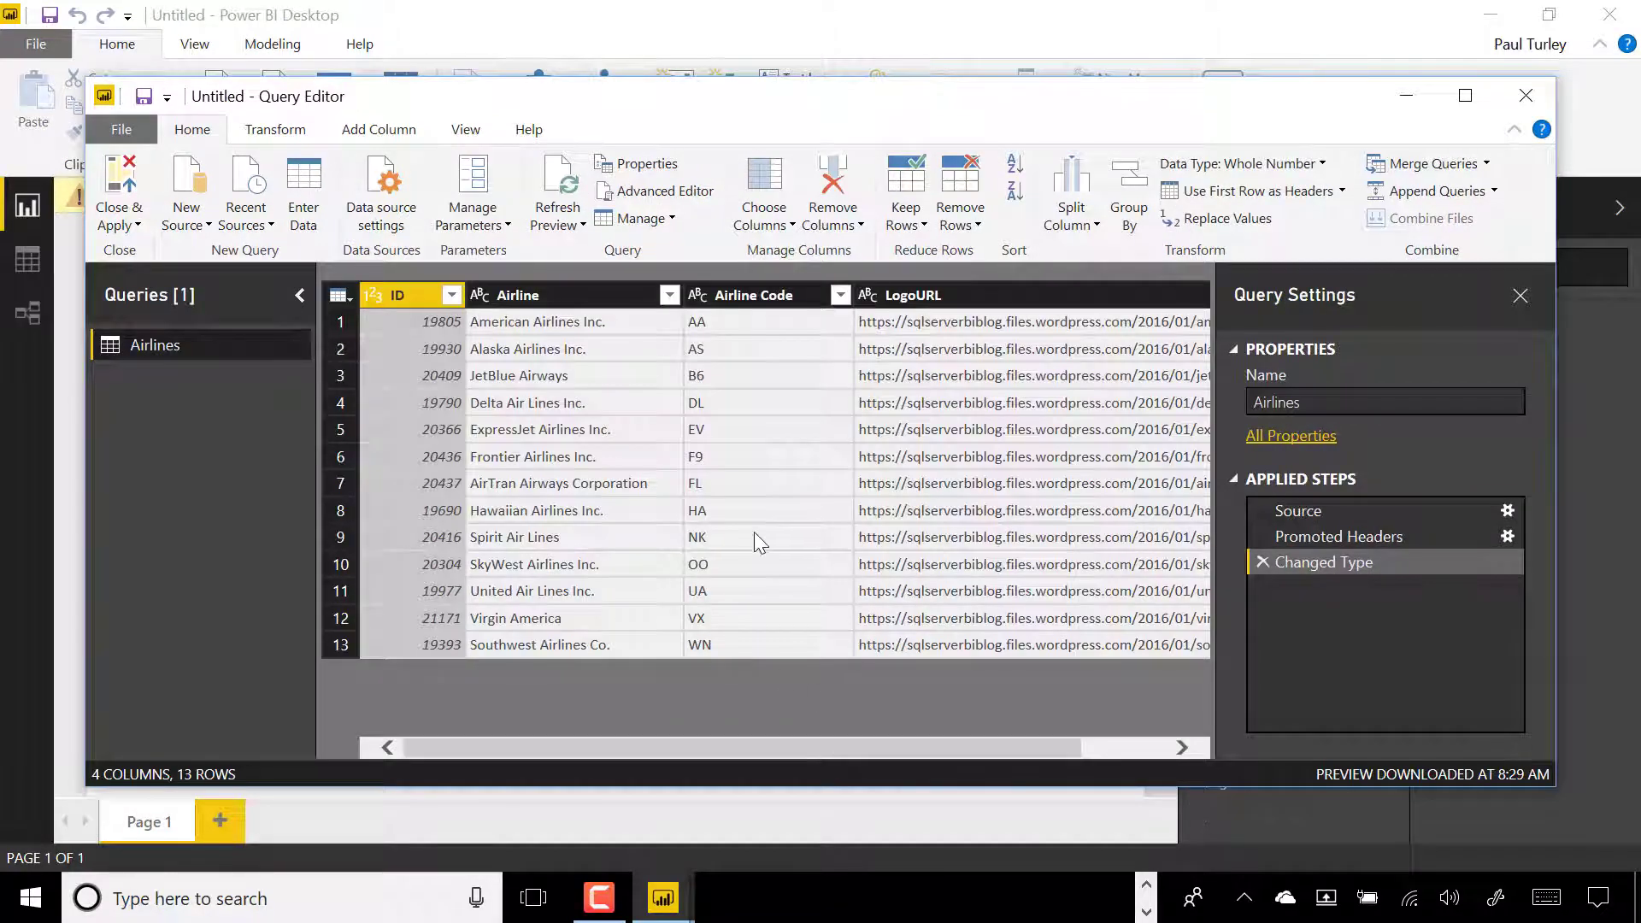
pyautogui.moveTo(806, 110); pyautogui.dragTo(786, 81)
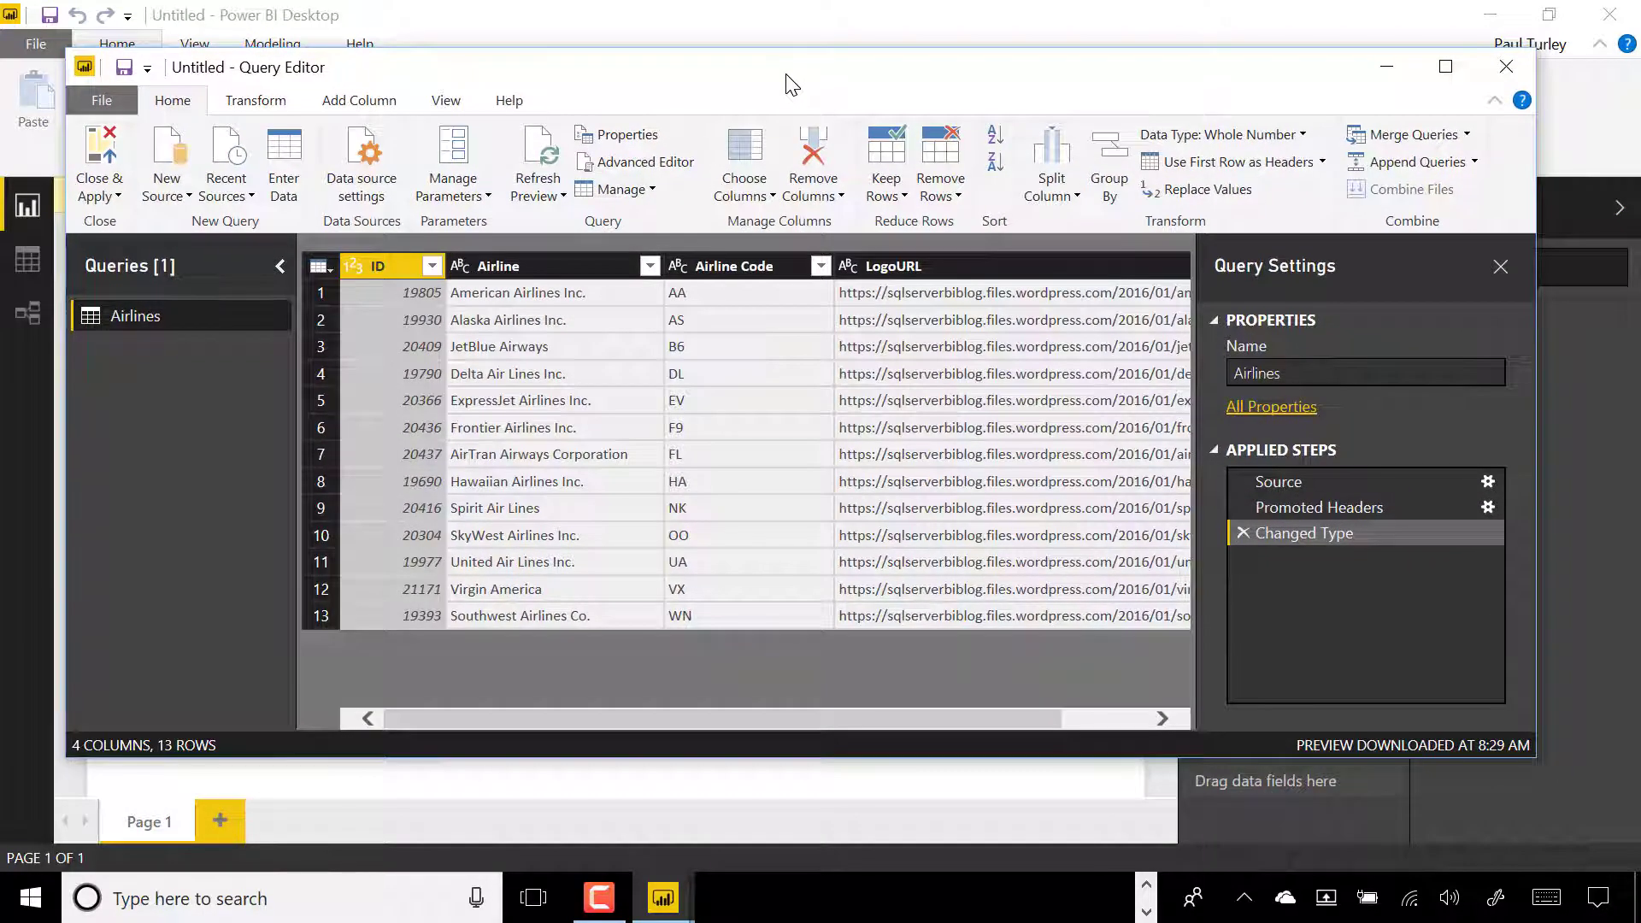
# Rename the Airlines query to Airline.
pyautogui.click(1293, 374)
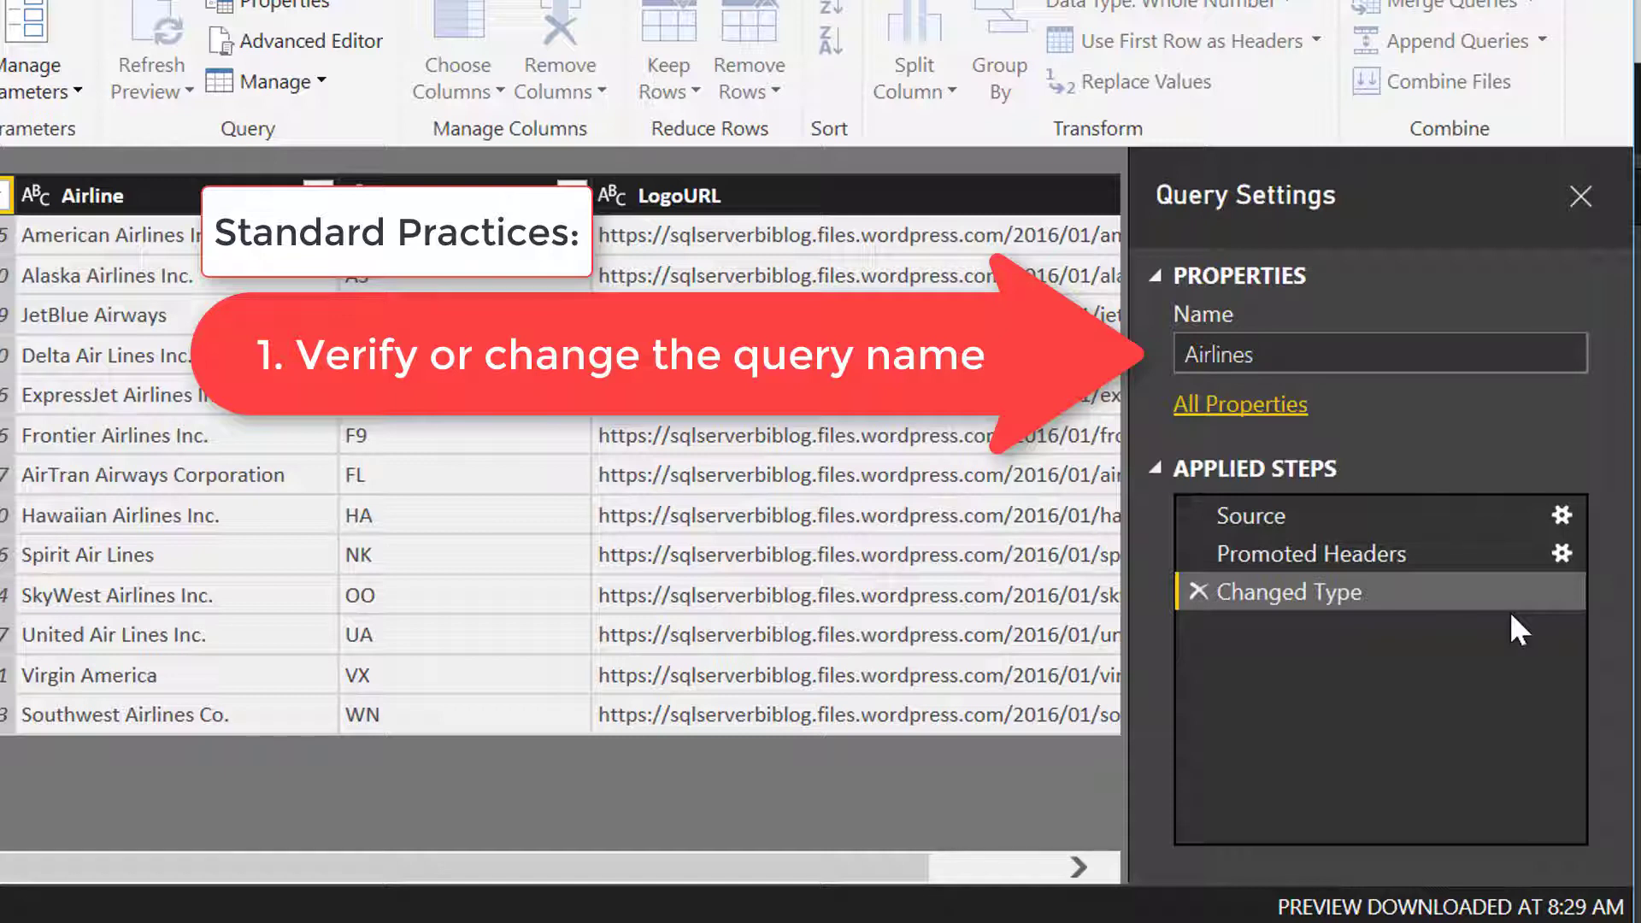
pyautogui.press('BackSpace')
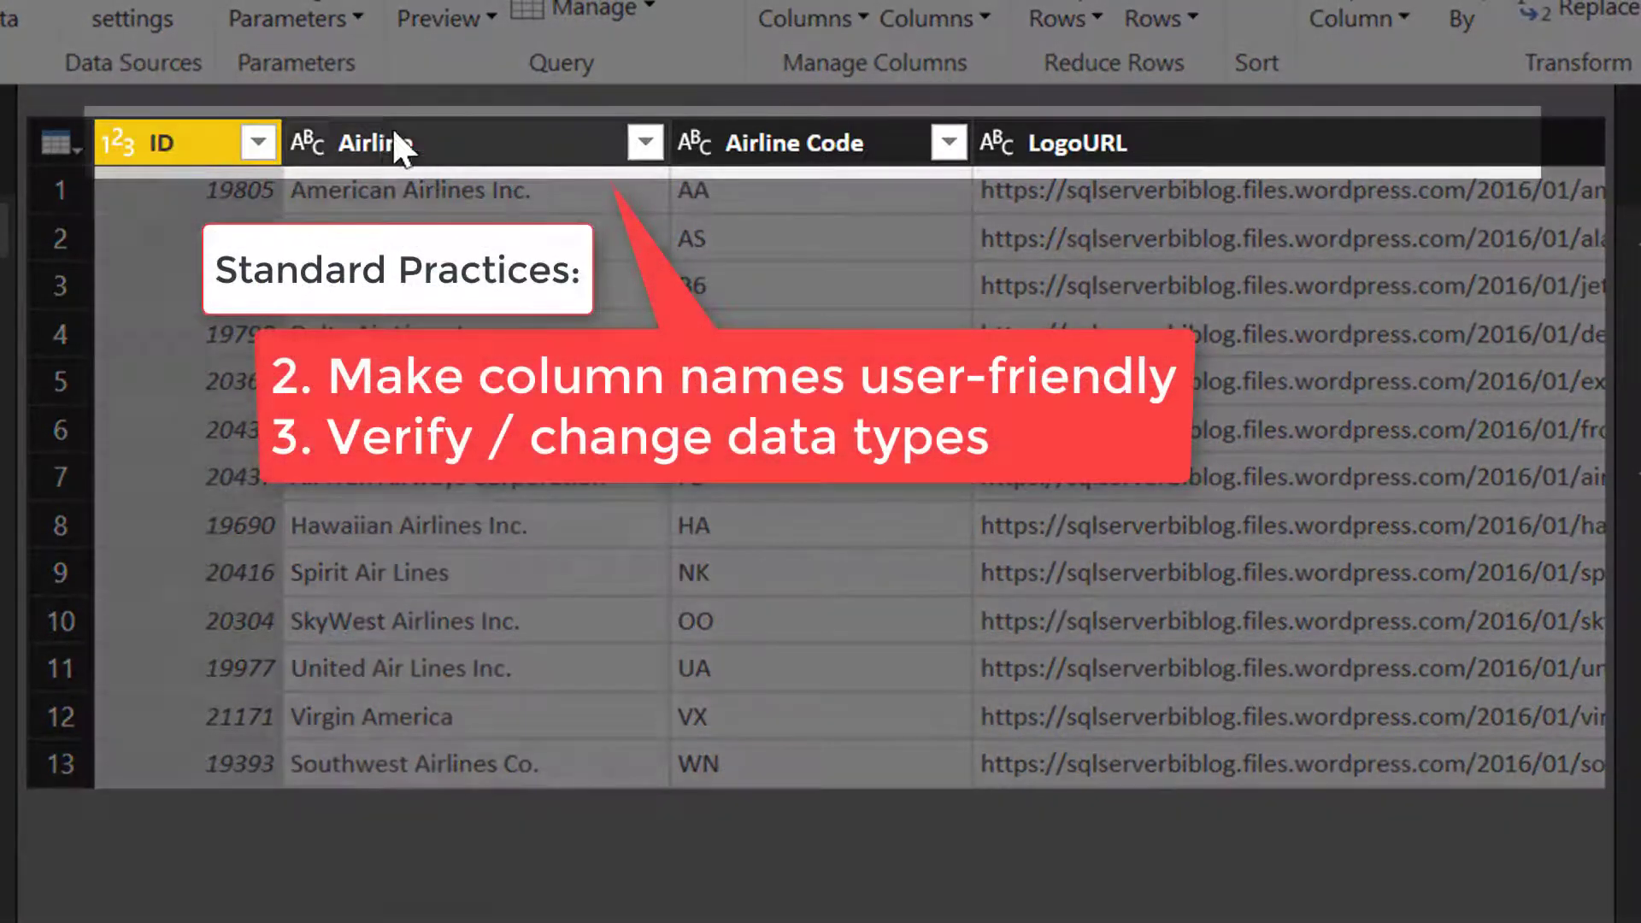
pyautogui.click(398, 144)
# Review the names and data types of the Airline query's columns, including the type options for ID.
pyautogui.click(774, 137)
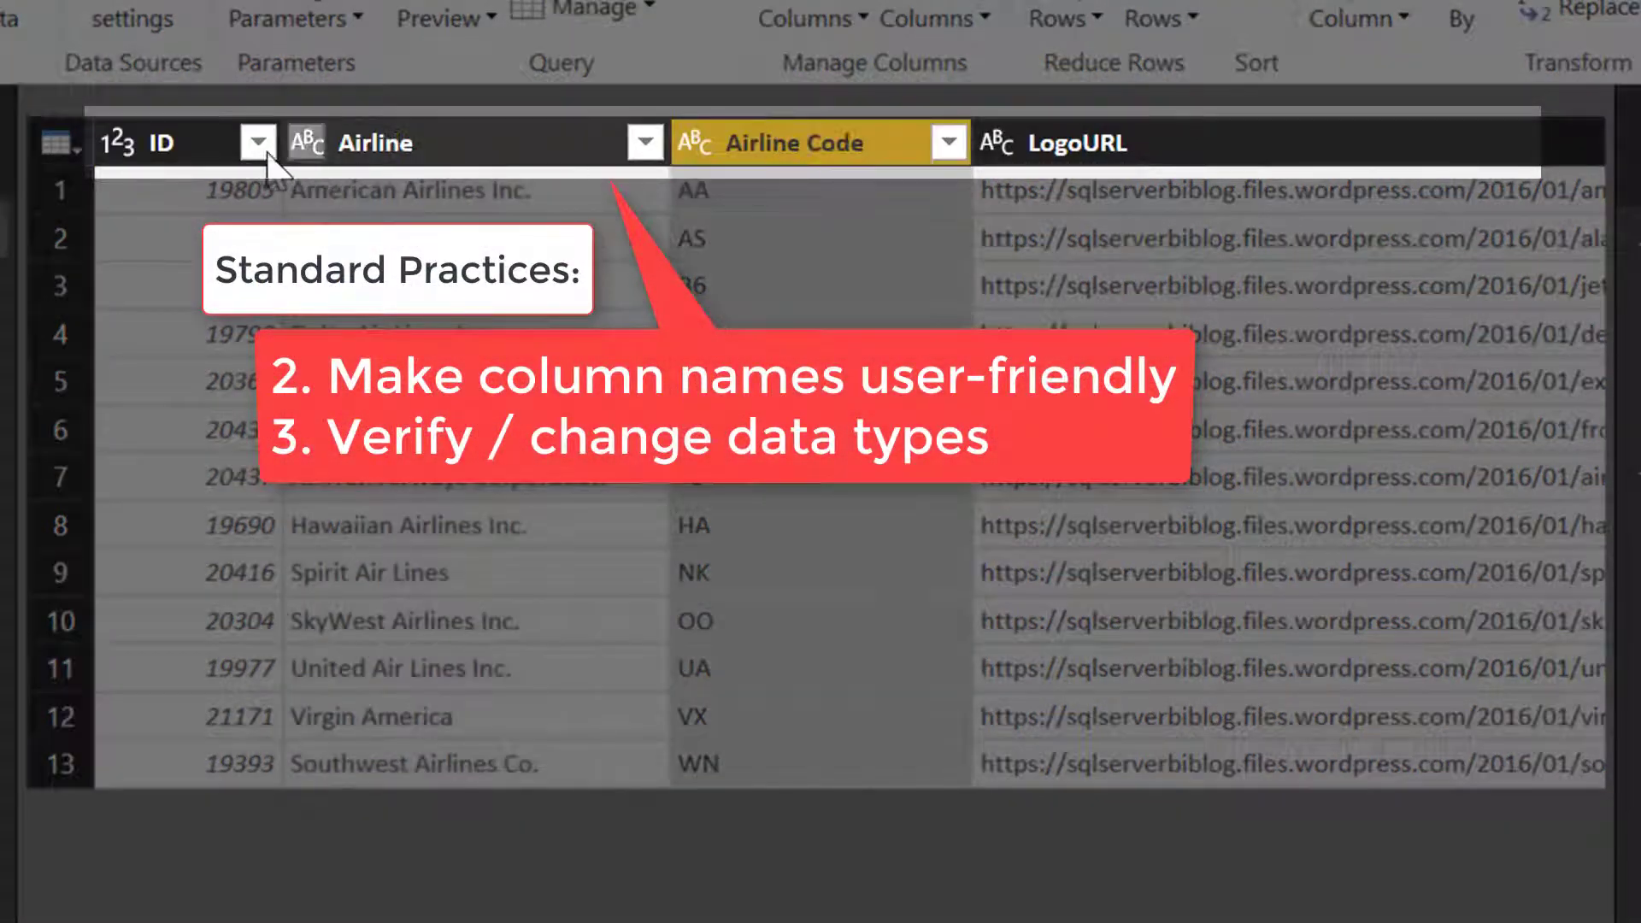
pyautogui.click(179, 146)
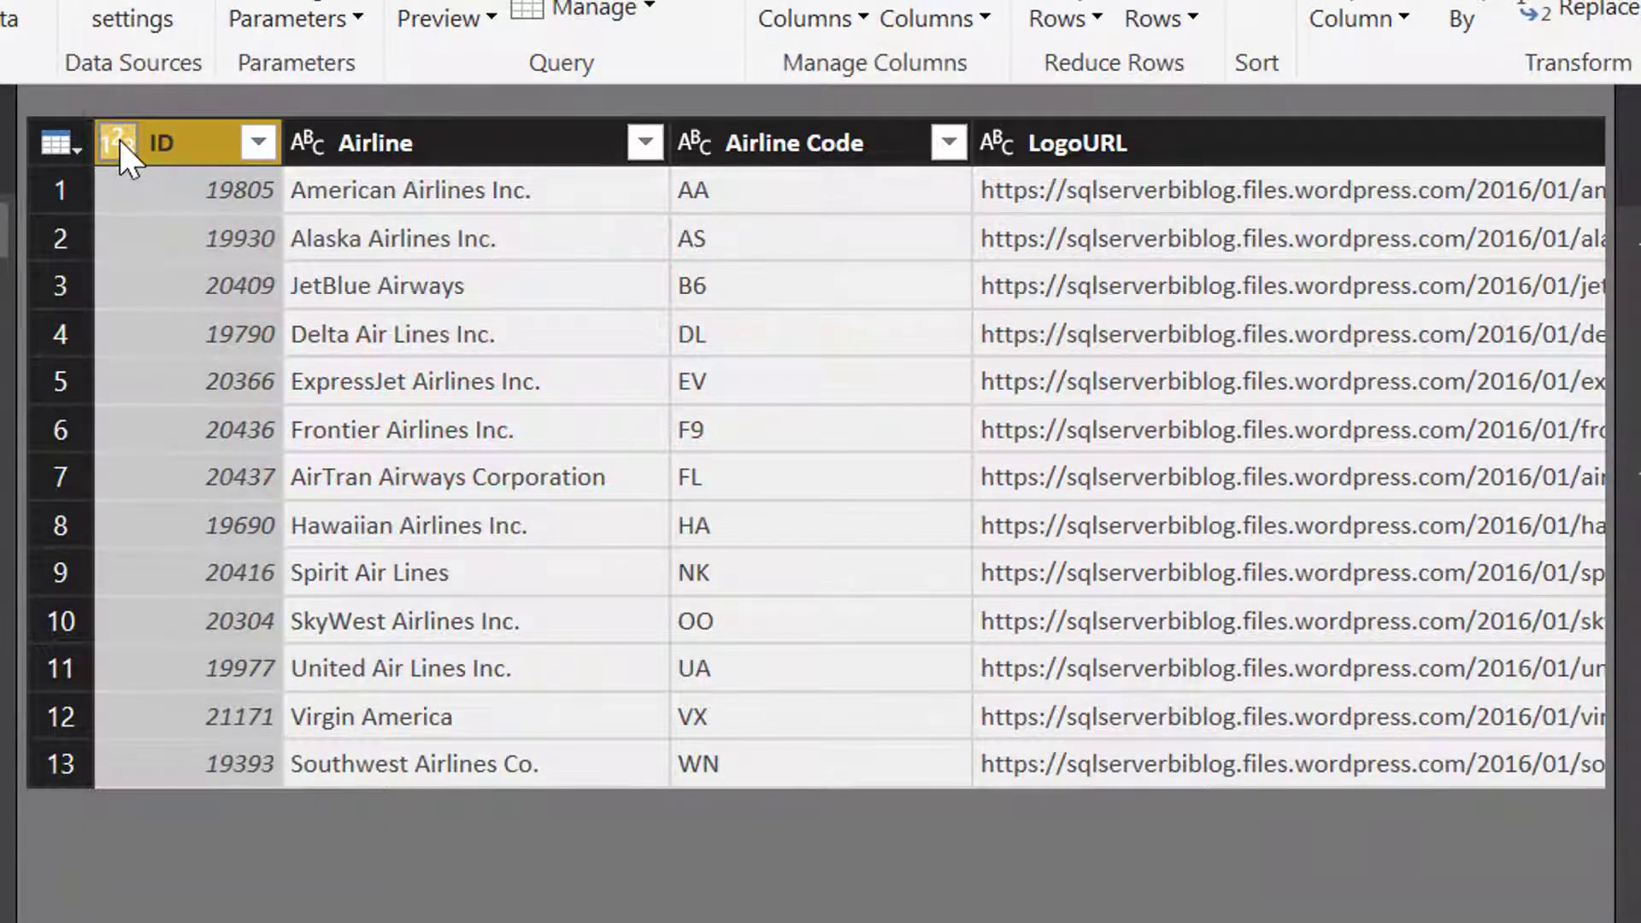
pyautogui.click(117, 142)
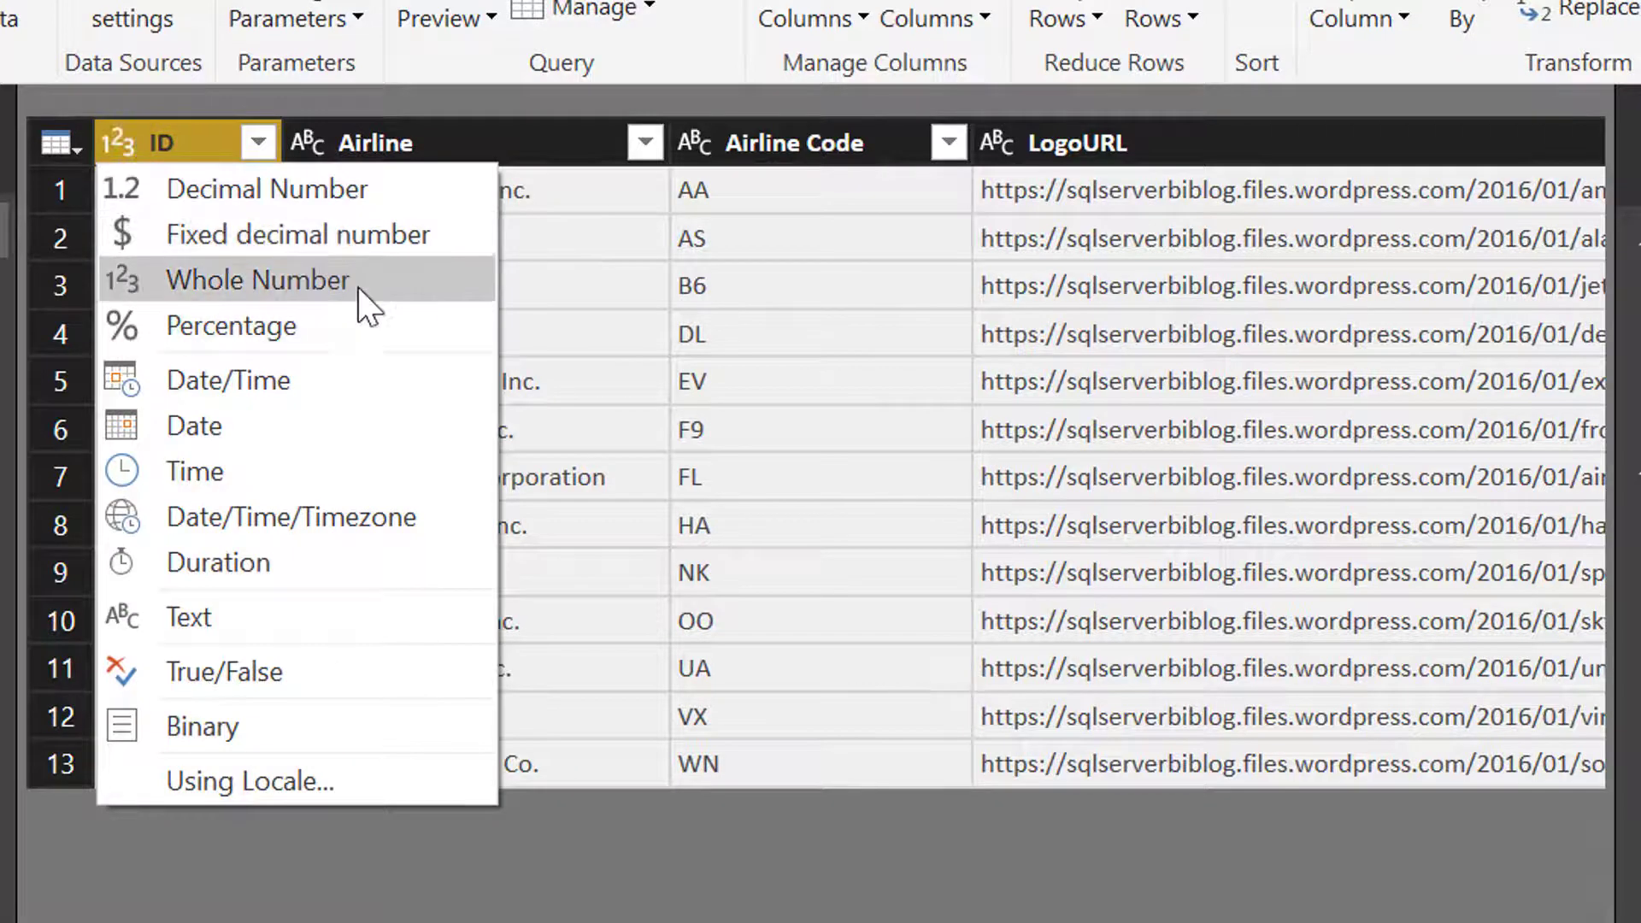
pyautogui.click(554, 145)
pyautogui.click(831, 141)
pyautogui.click(1300, 143)
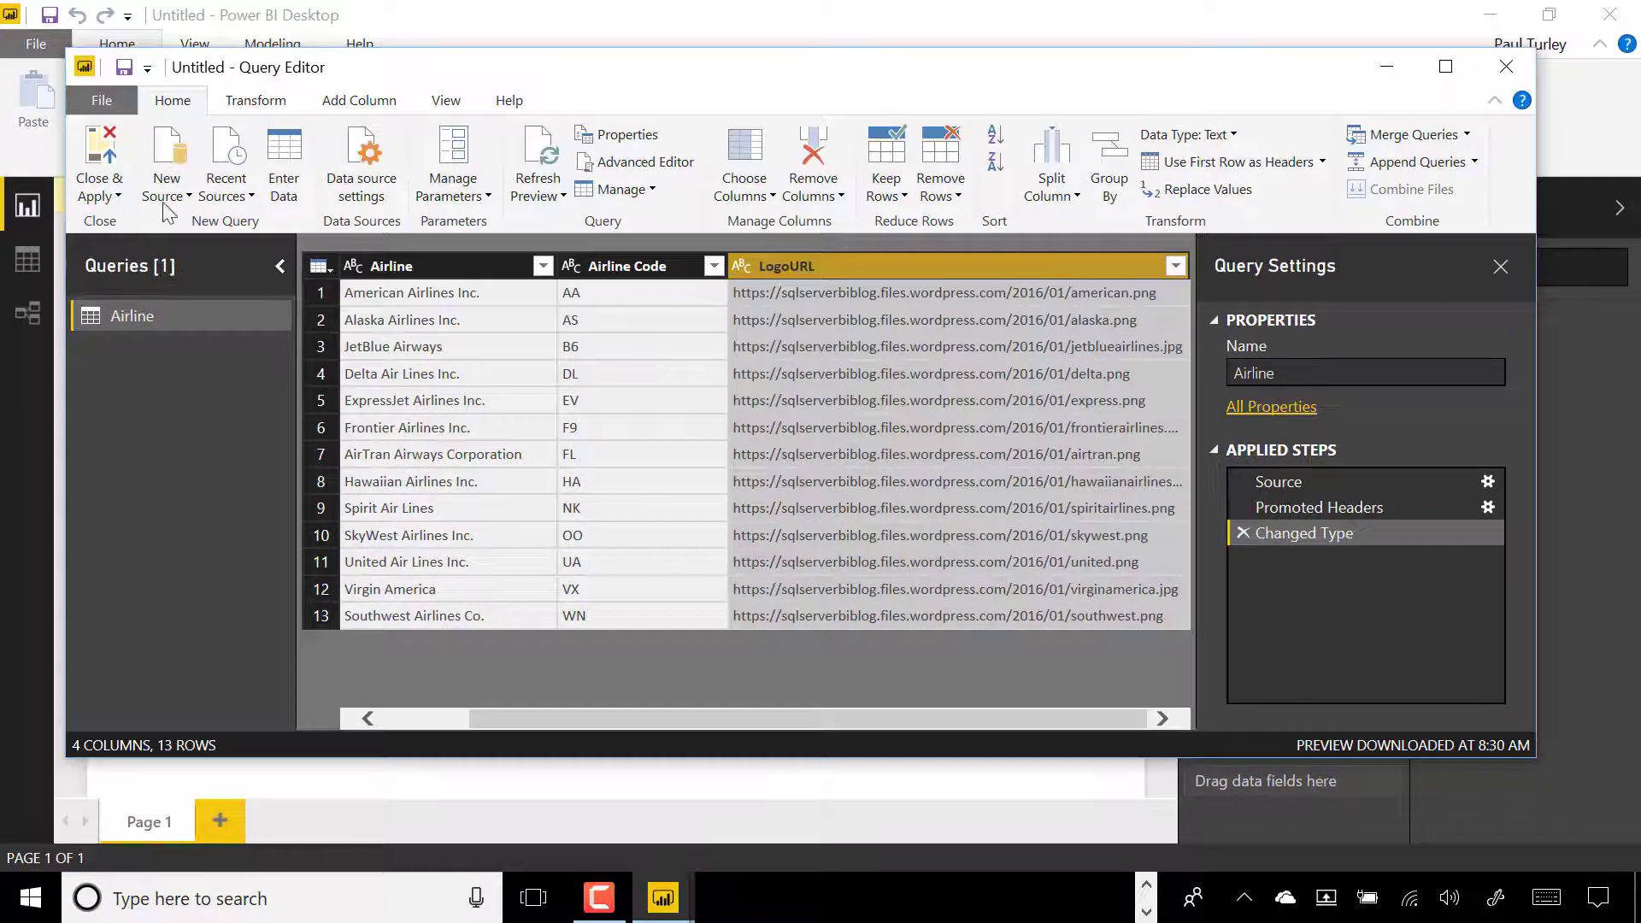
# Add Airports.csv from the Dimension Data folder as a new Text/CSV query and promote its first row to column headers.
pyautogui.click(179, 193)
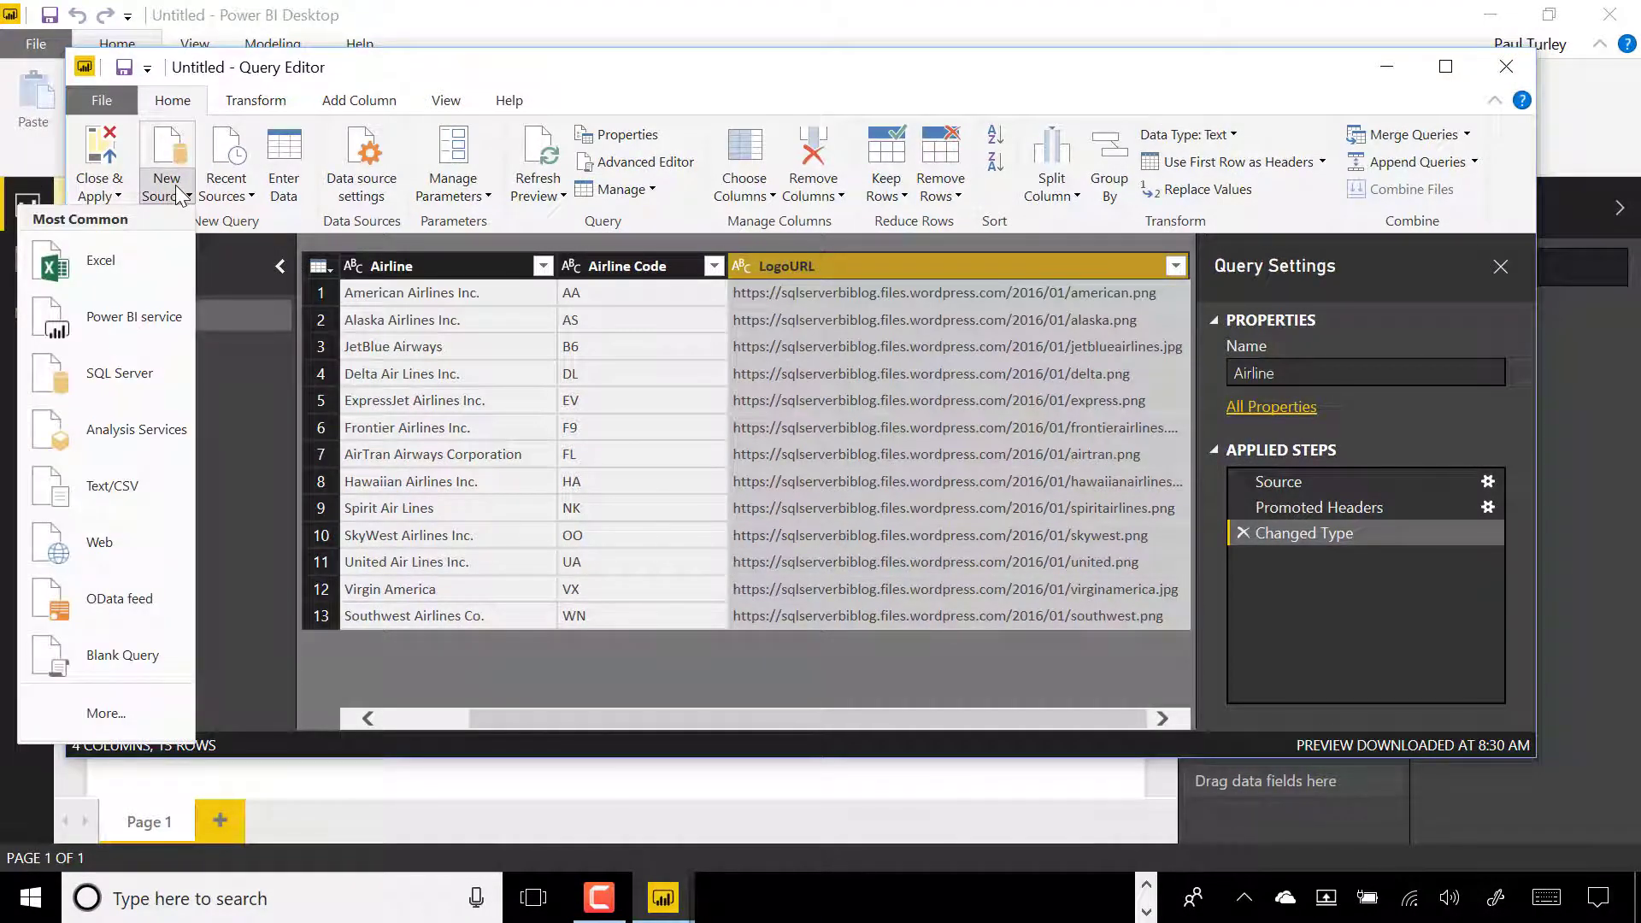
pyautogui.click(133, 495)
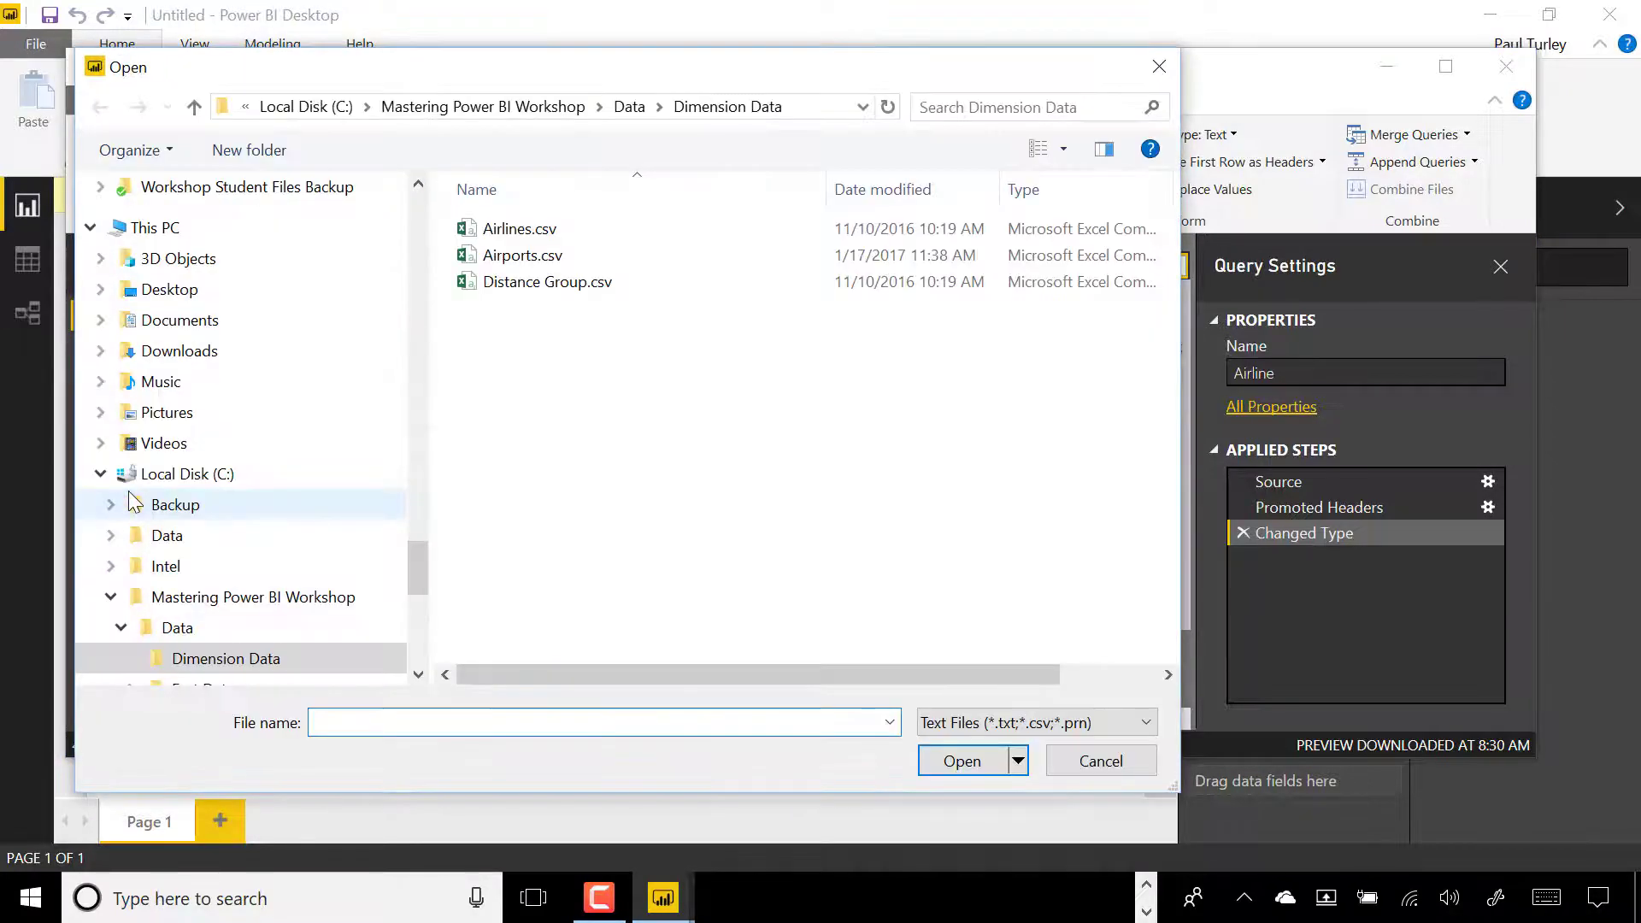
pyautogui.click(563, 253)
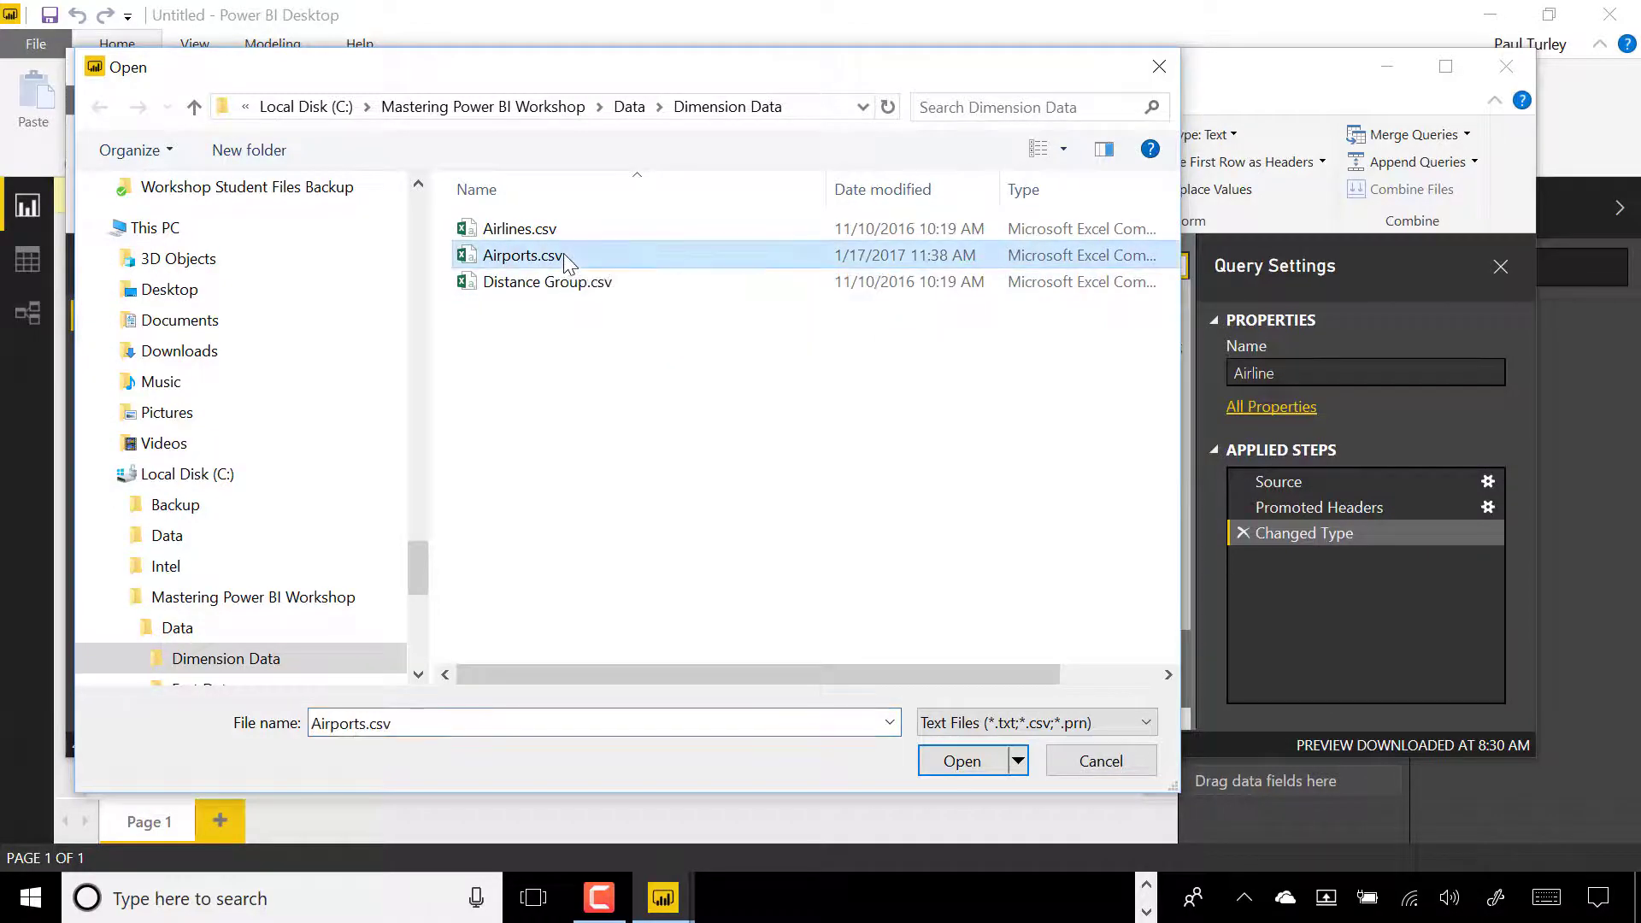
pyautogui.click(972, 759)
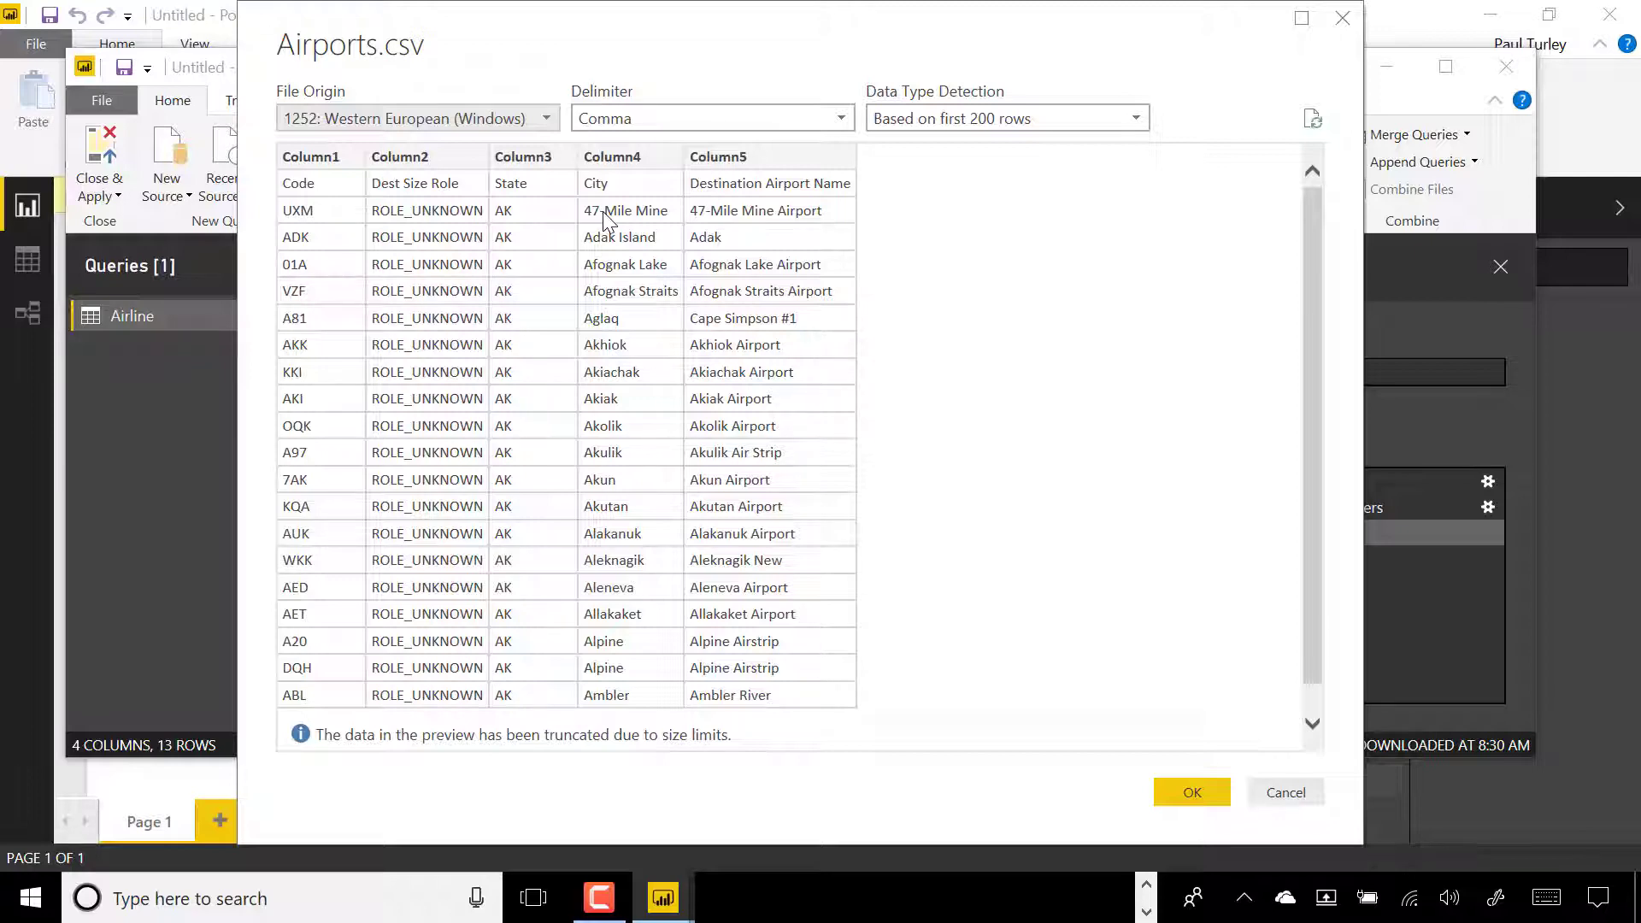
pyautogui.moveTo(766, 34); pyautogui.dragTo(828, 606)
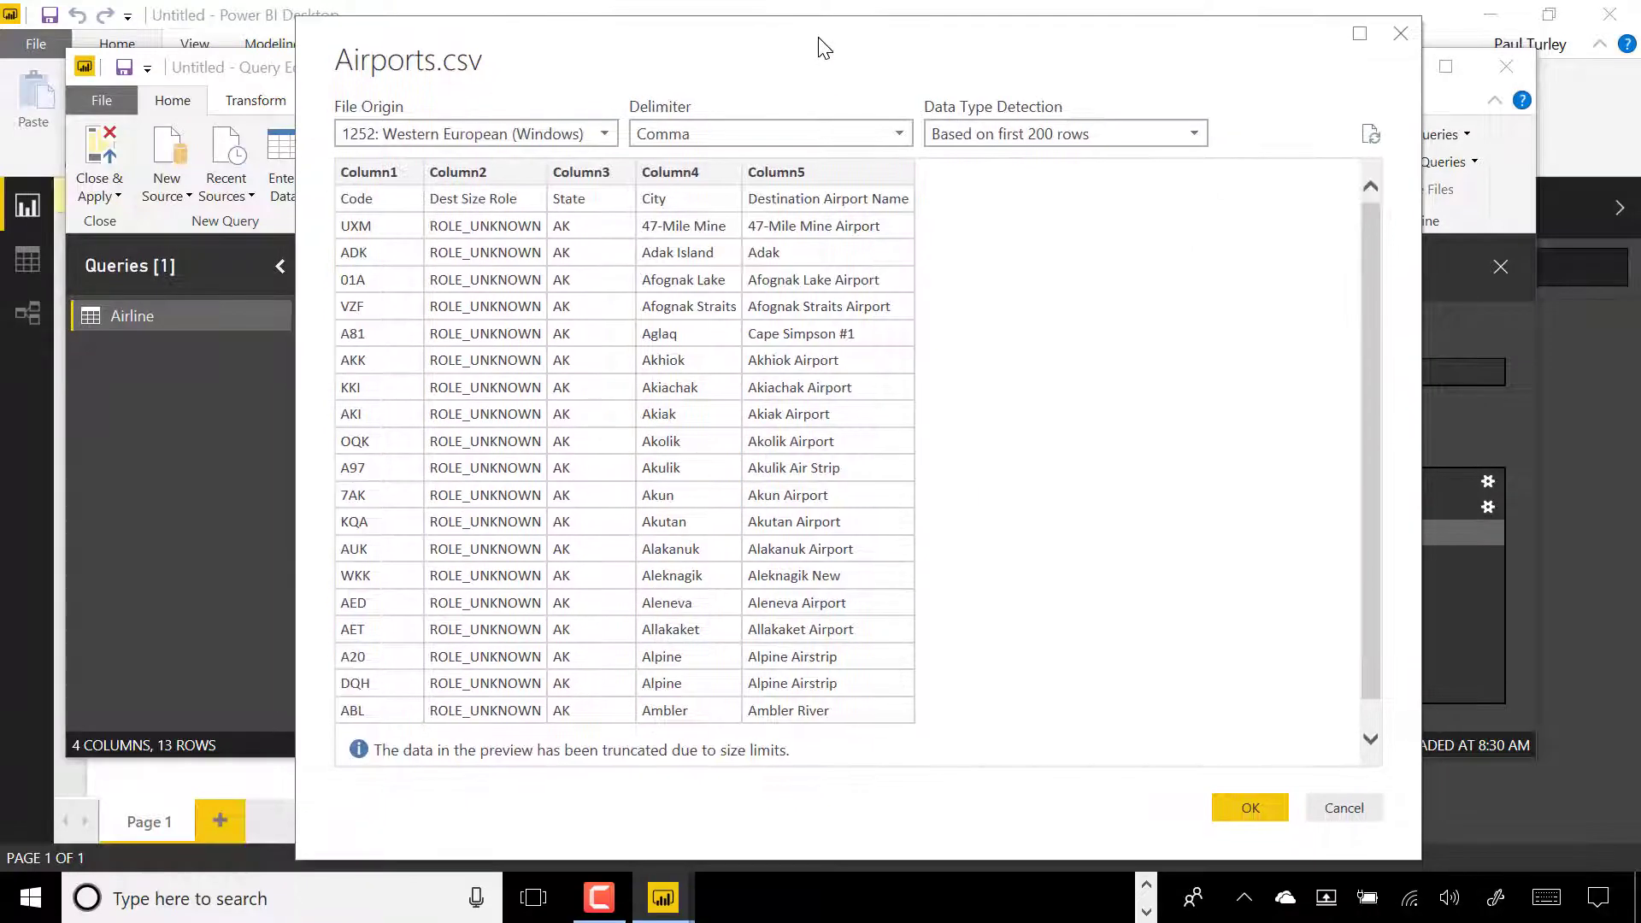
pyautogui.click(1246, 803)
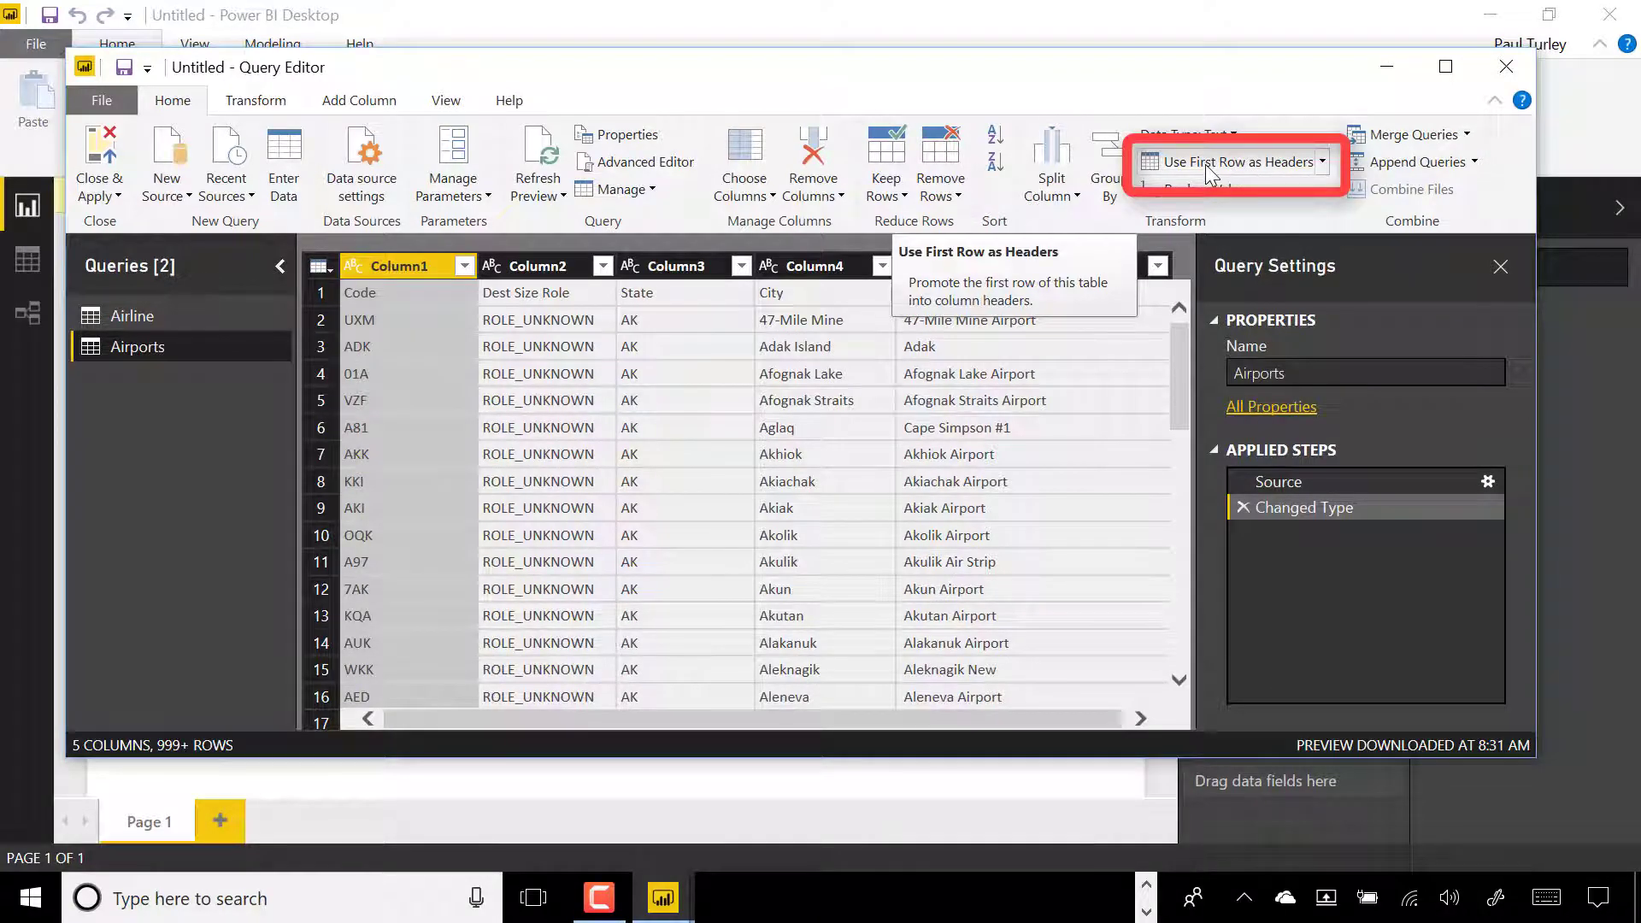
pyautogui.click(1211, 169)
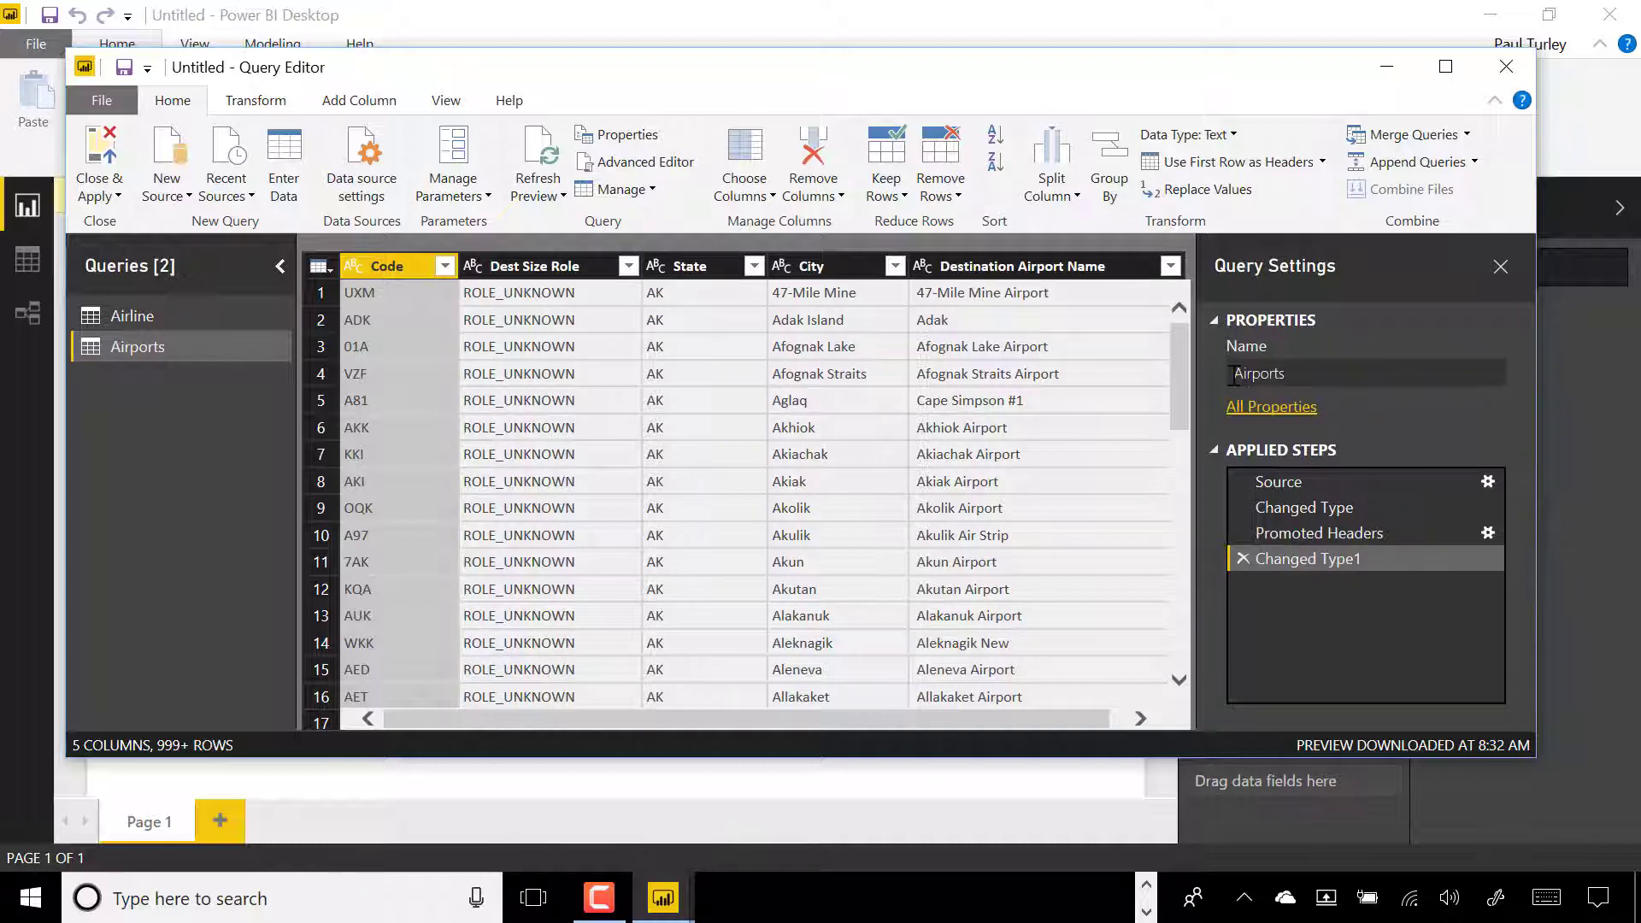
# Rename the Airports query to Destination Airport.
pyautogui.click(1286, 376)
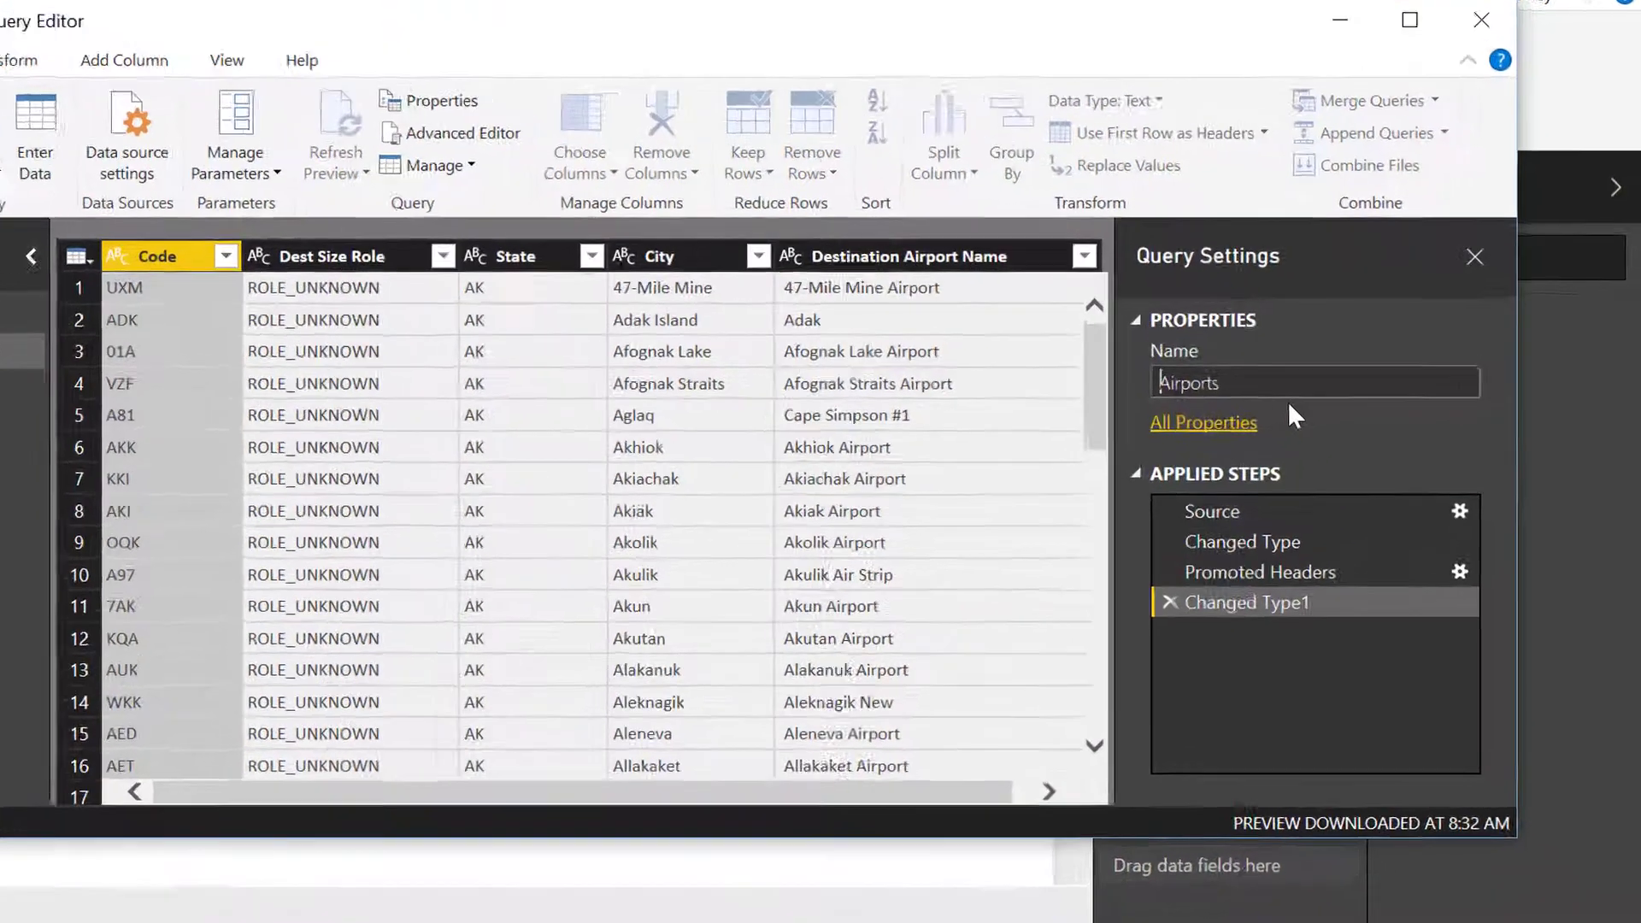
pyautogui.write('Desti')
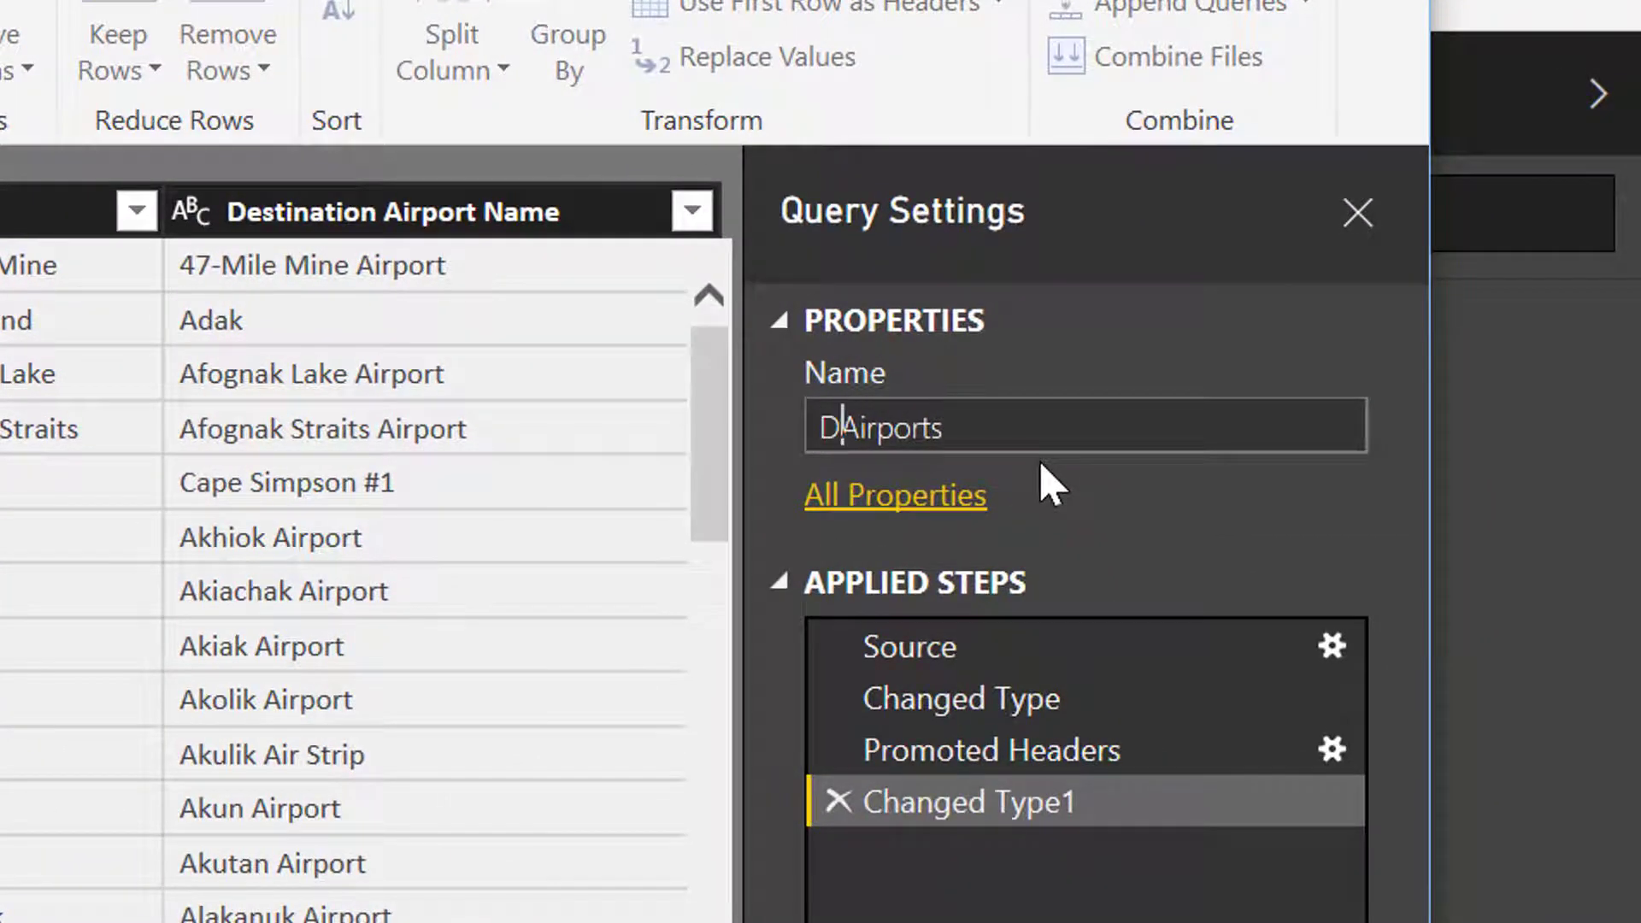
pyautogui.write('nation')
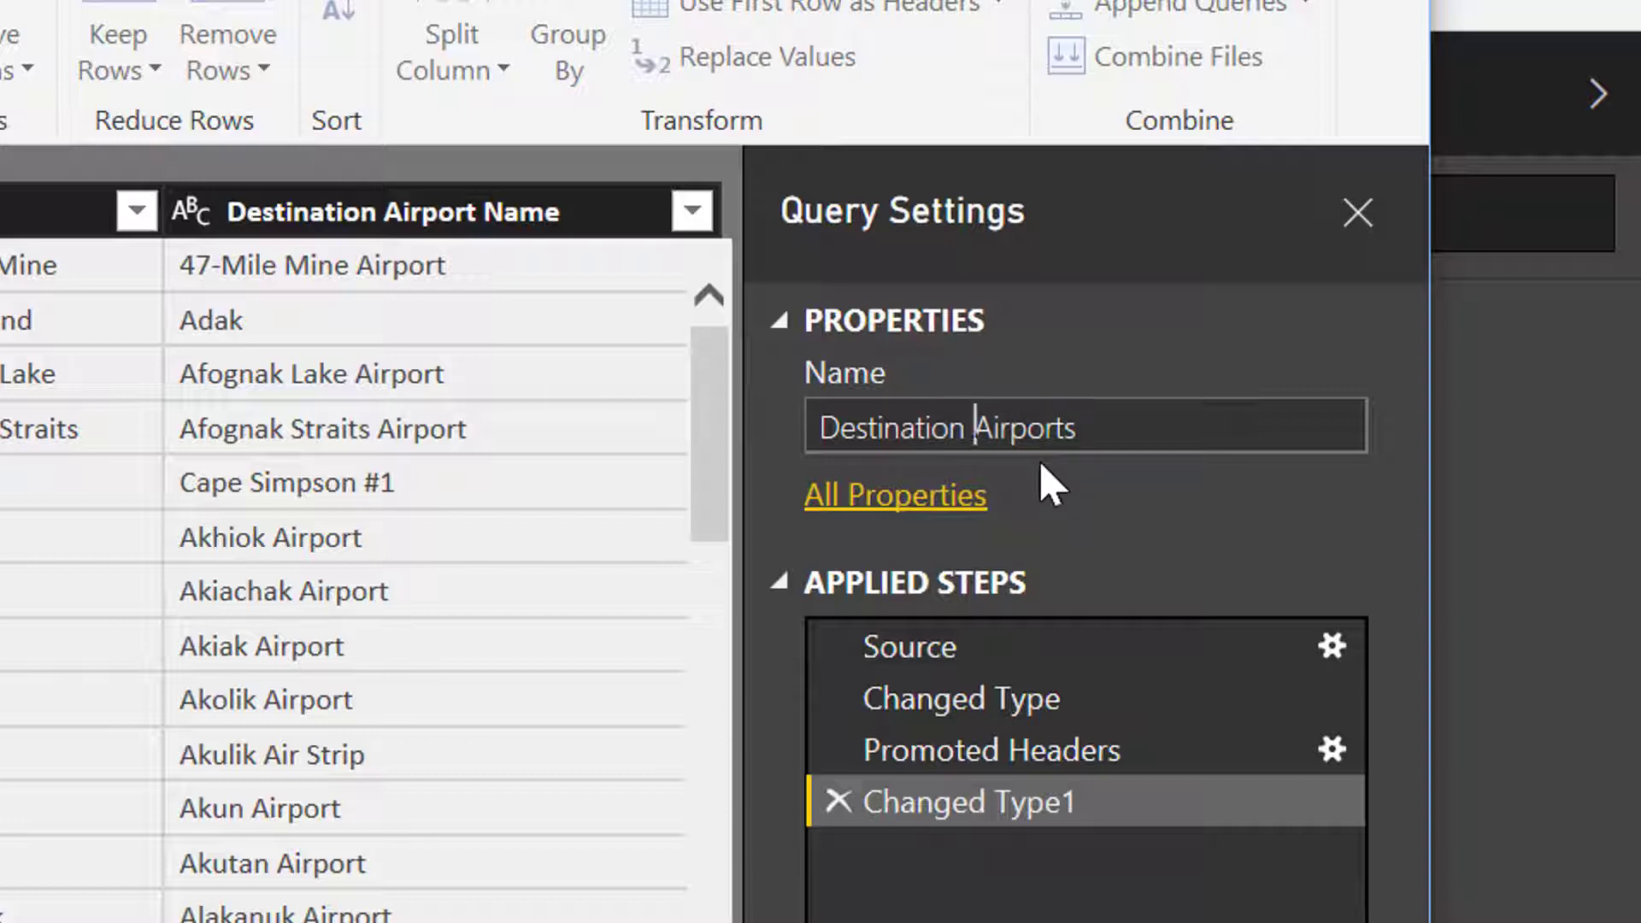
pyautogui.press('End')
pyautogui.press('BackSpace')
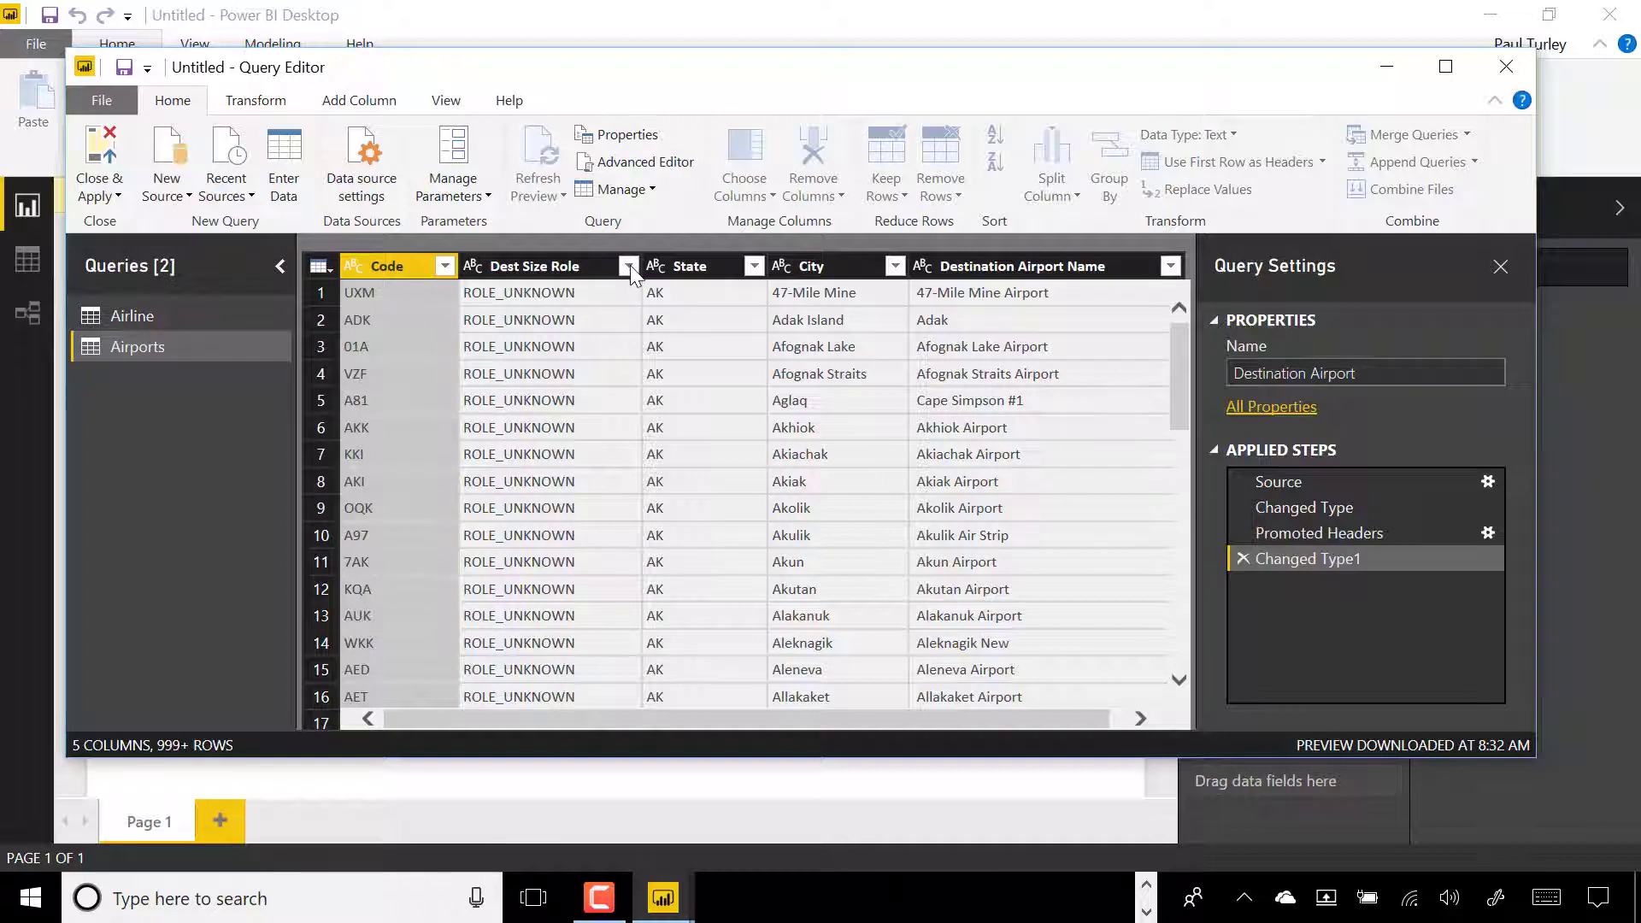
pyautogui.press('Return')
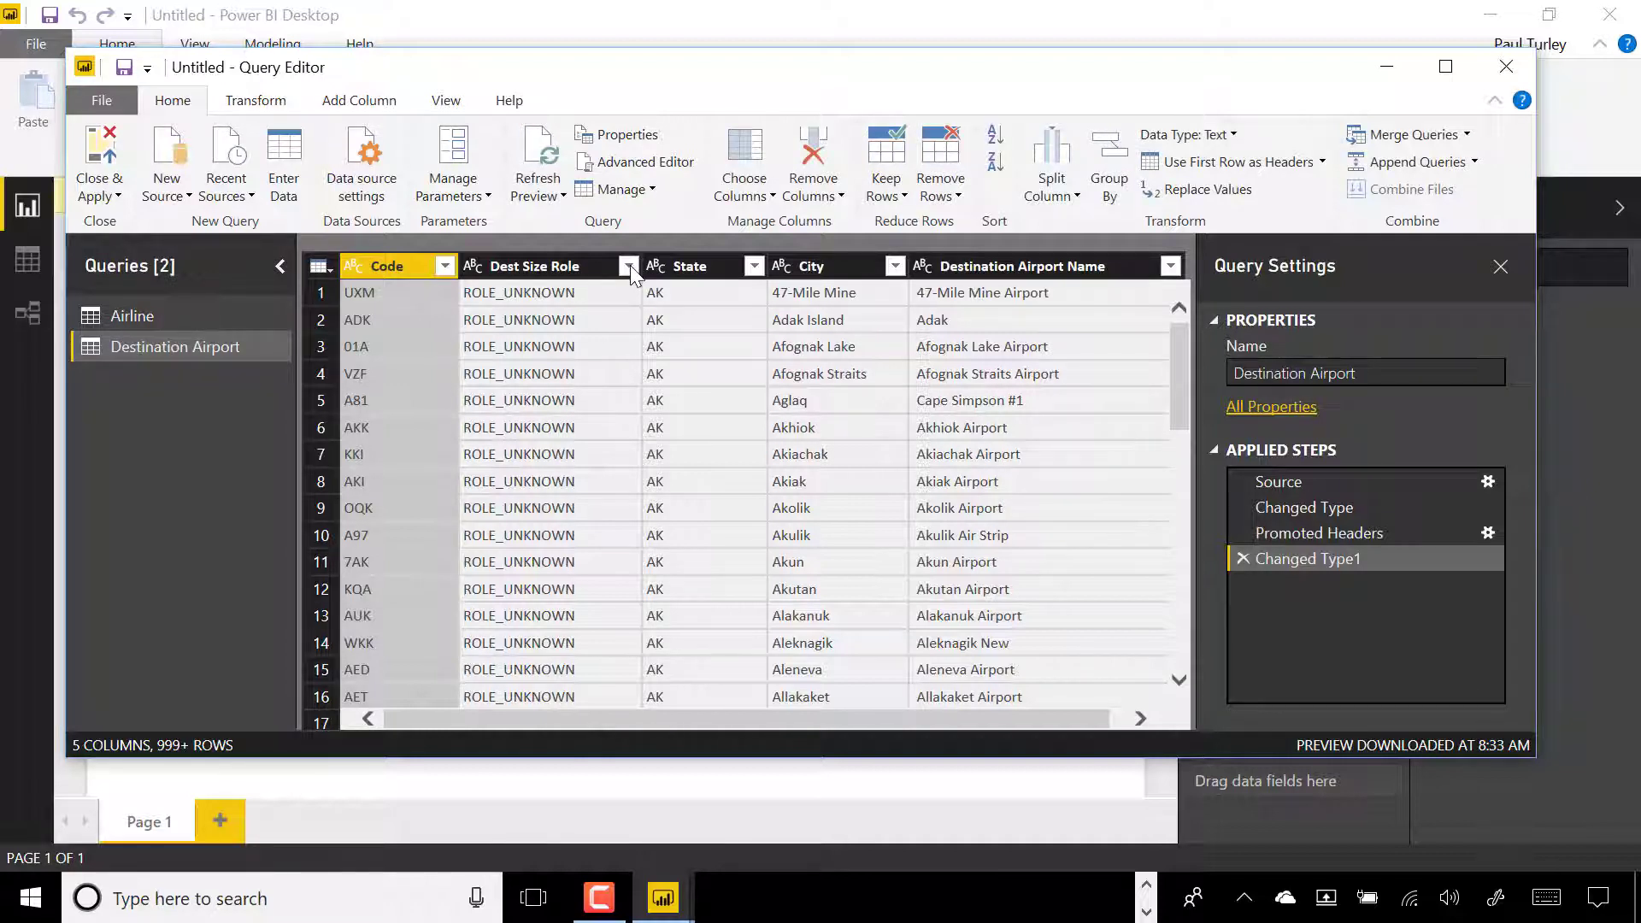
# Check the distinct values in the Dest Size Role column and replace ROLE_UNKNOWN with Unknown.
pyautogui.click(629, 267)
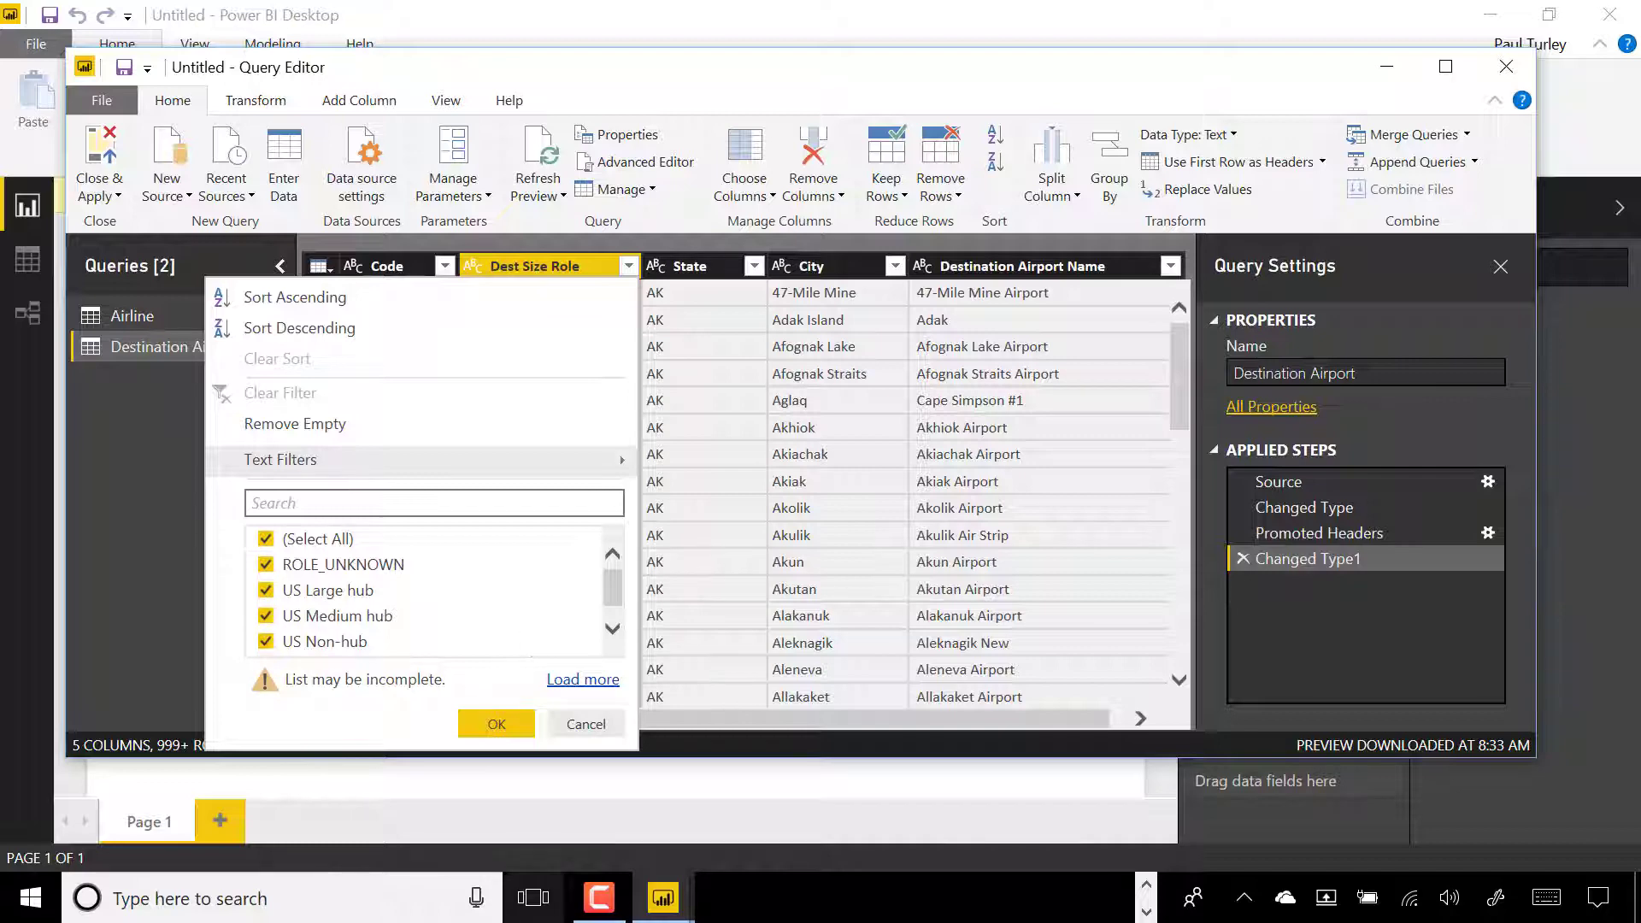
pyautogui.click(580, 726)
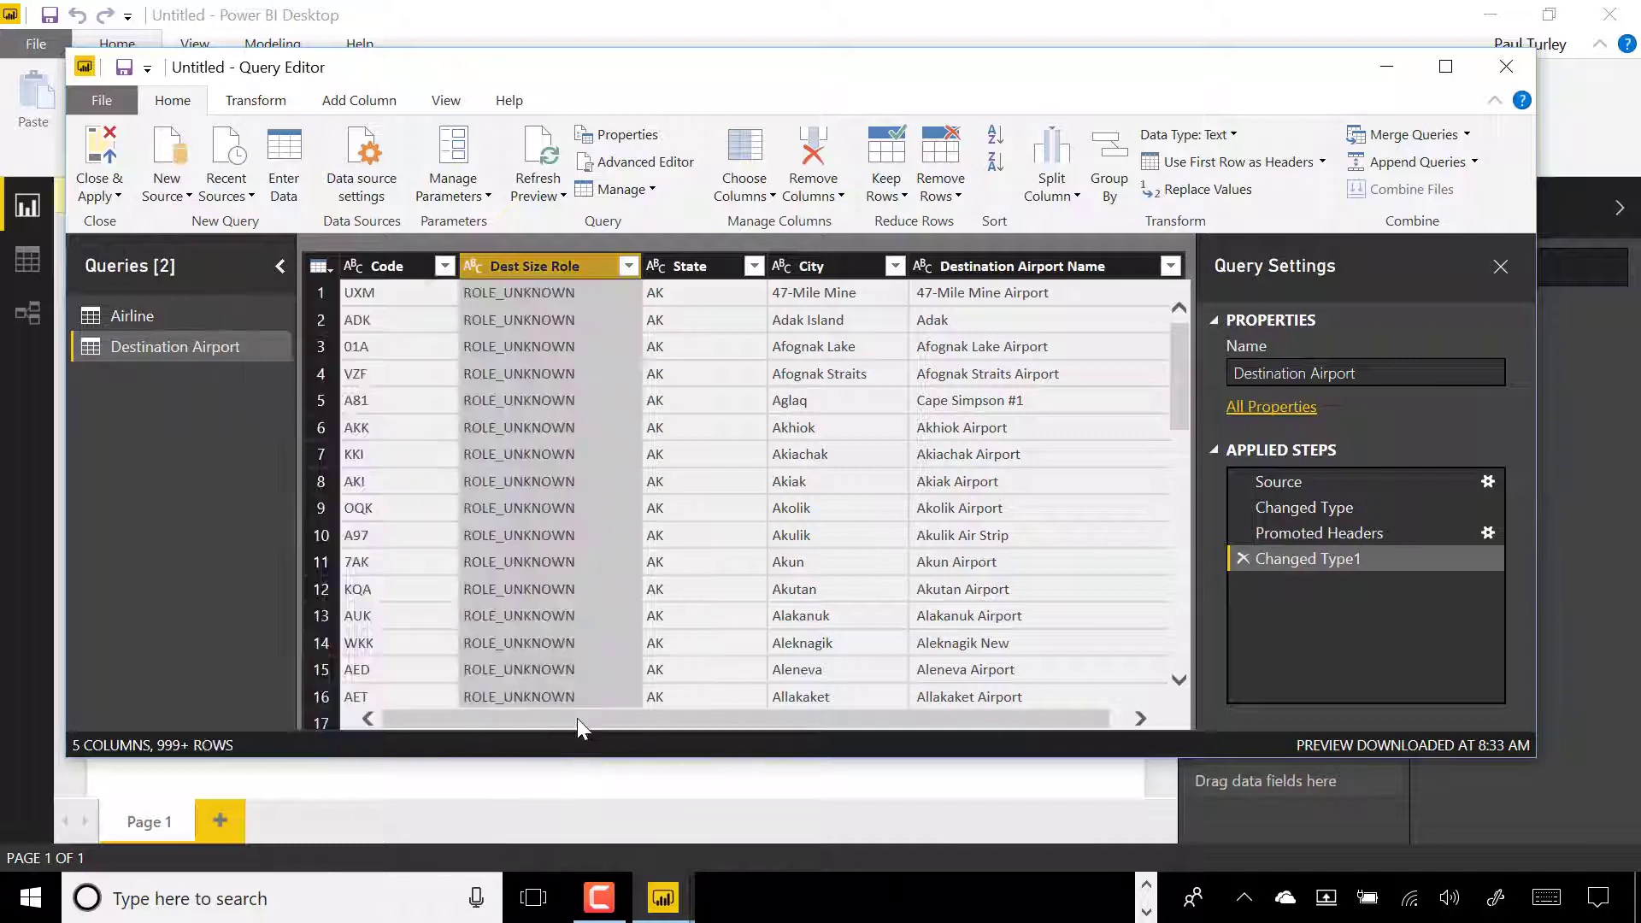
pyautogui.rightClick(601, 318)
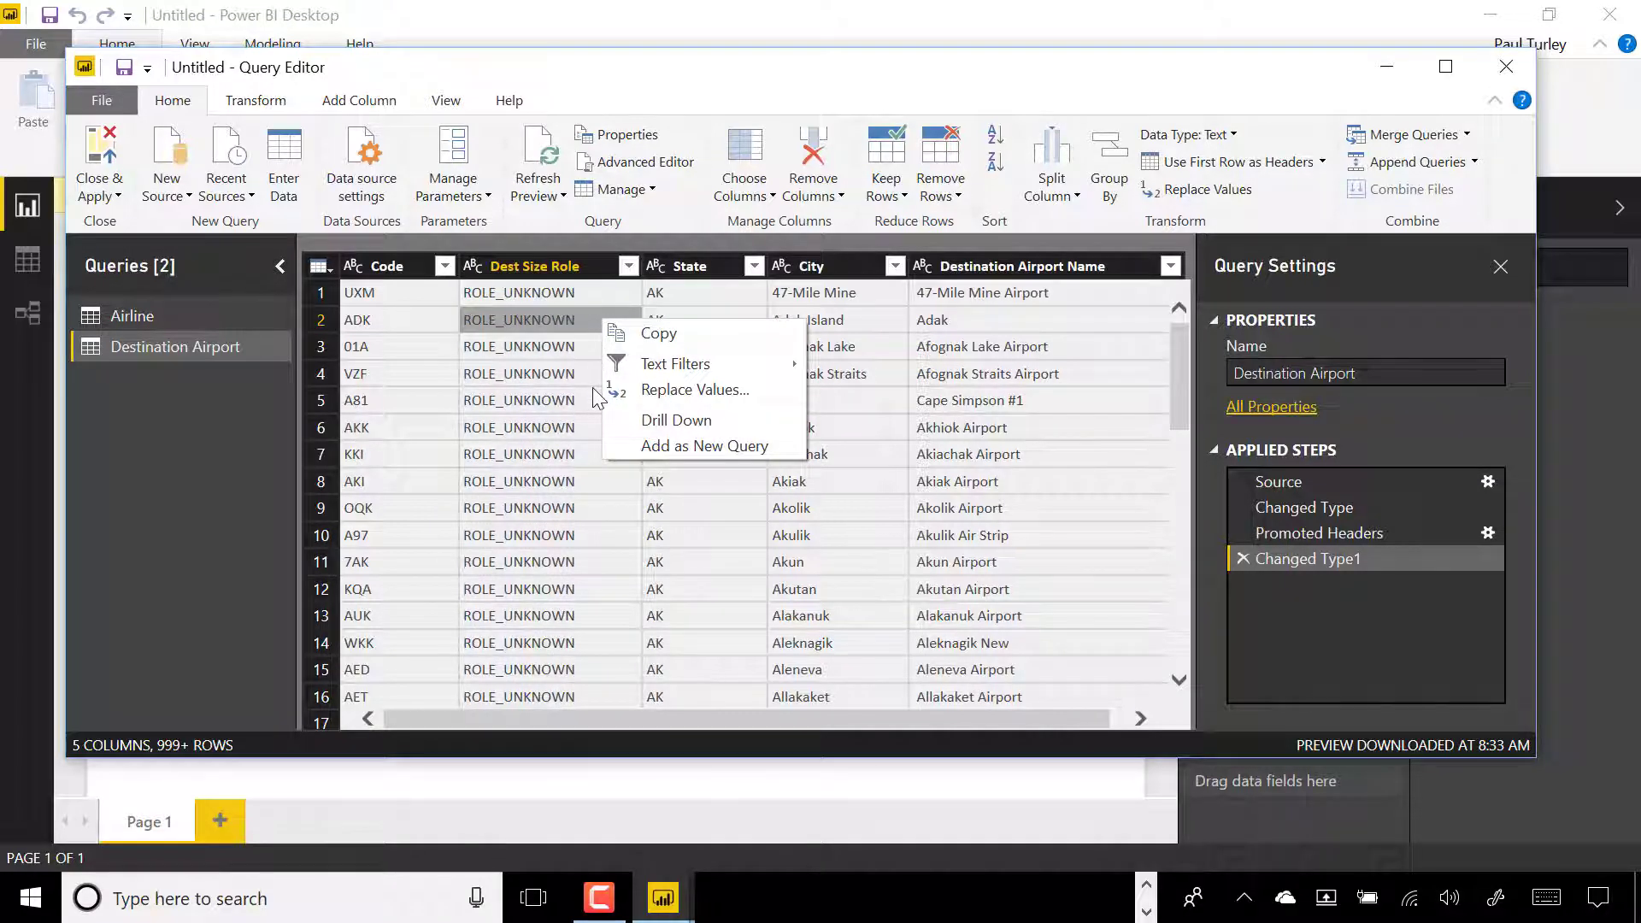
pyautogui.click(697, 390)
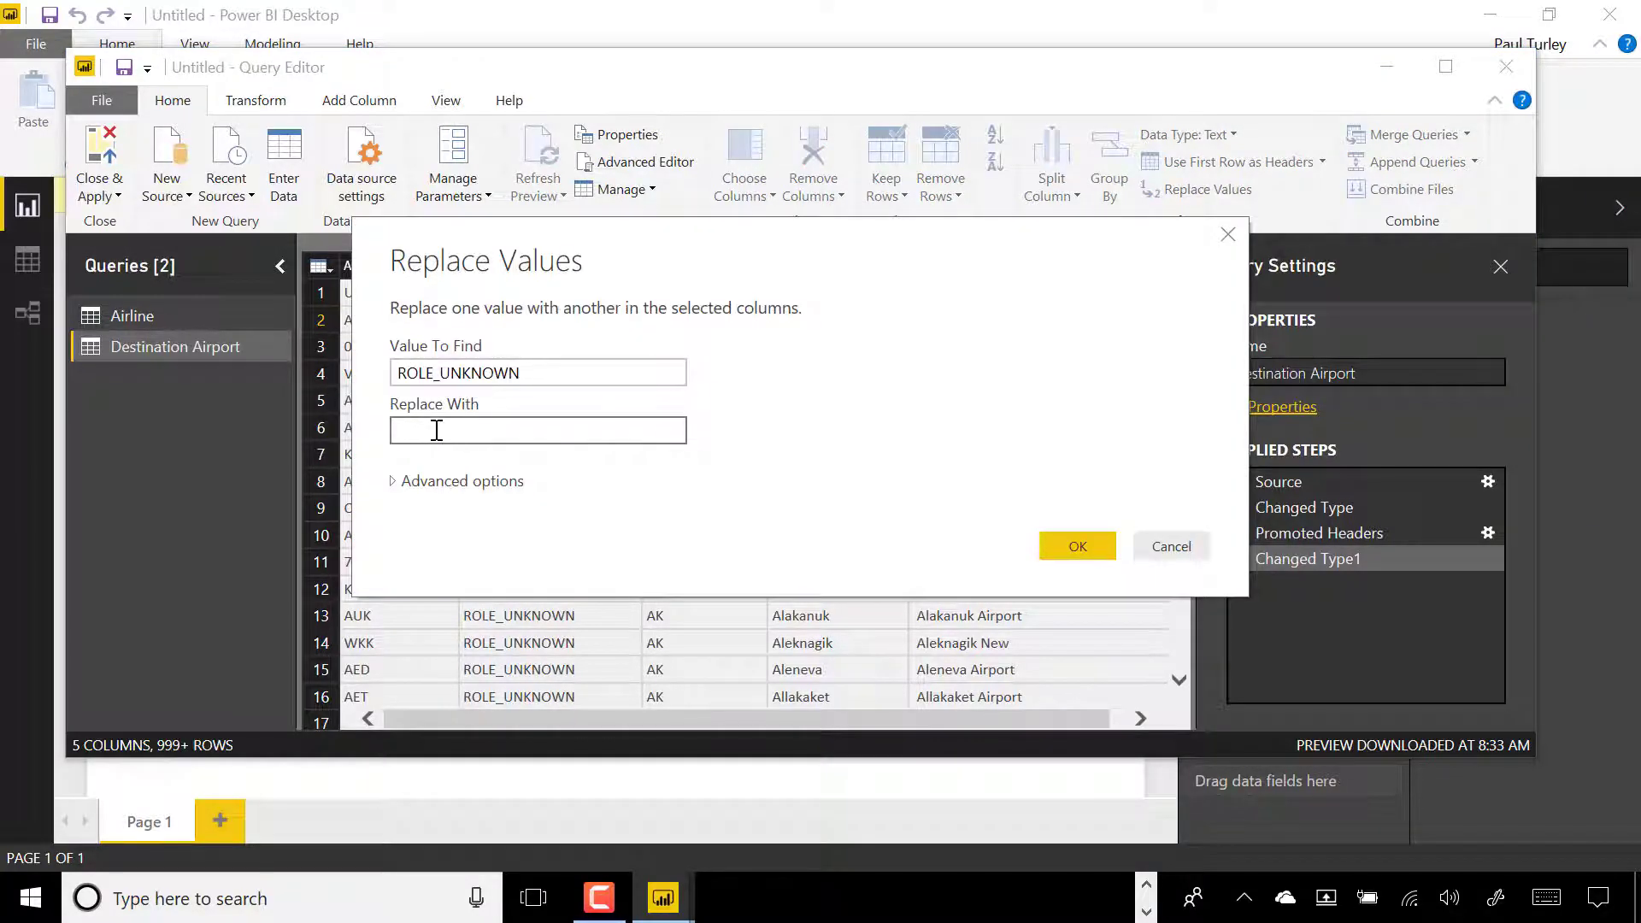
pyautogui.write('Unknown')
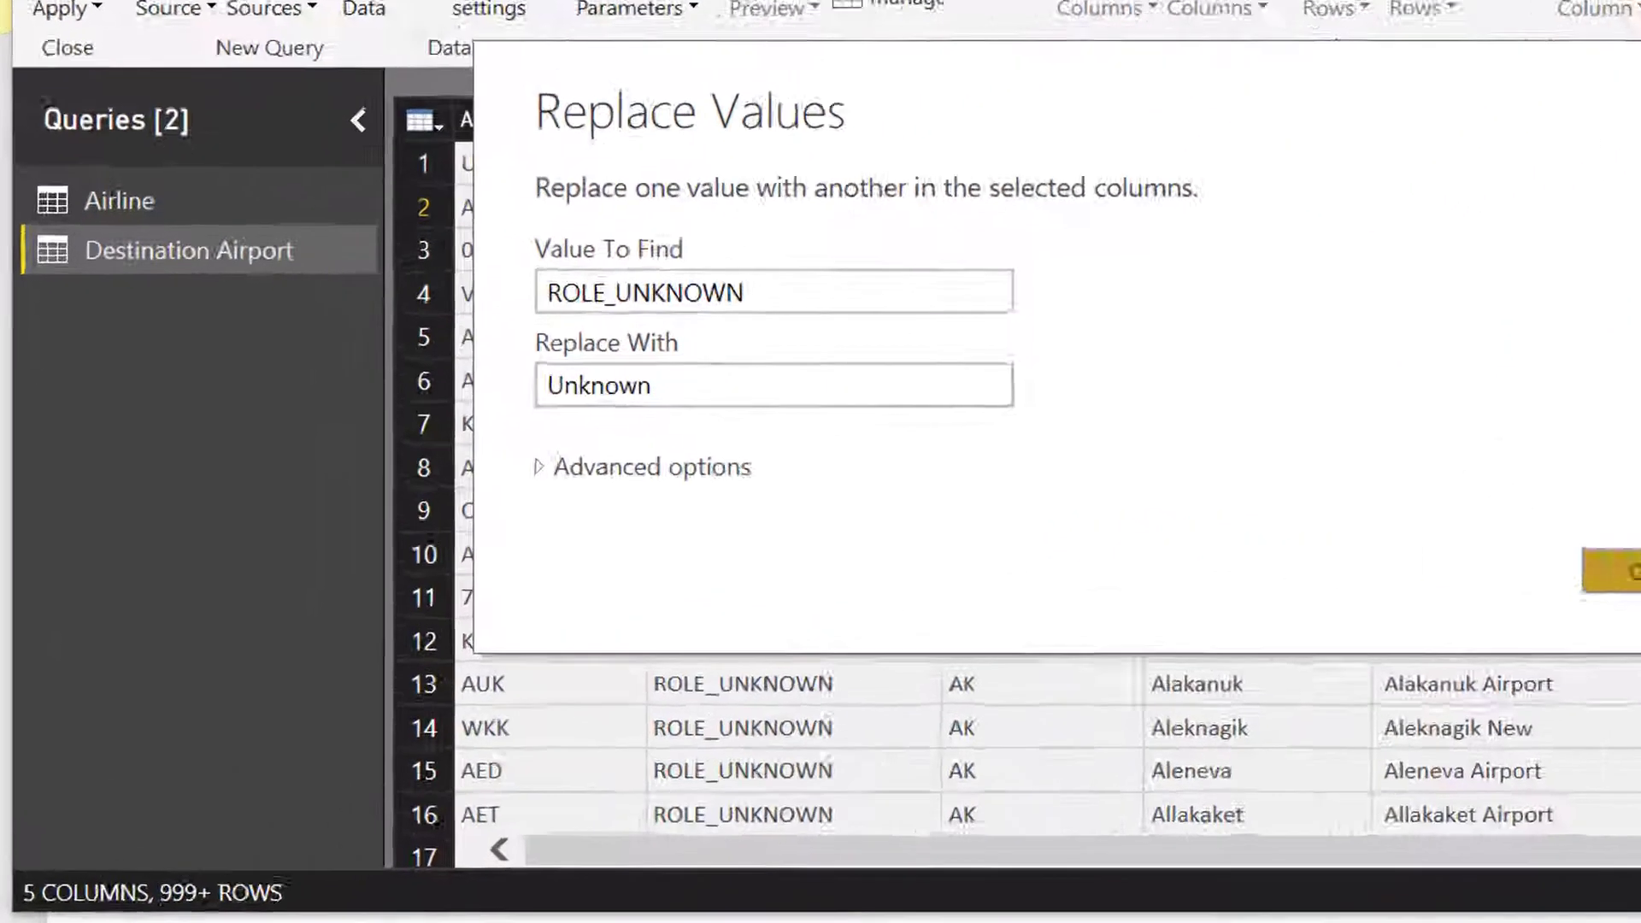
pyautogui.press('Return')
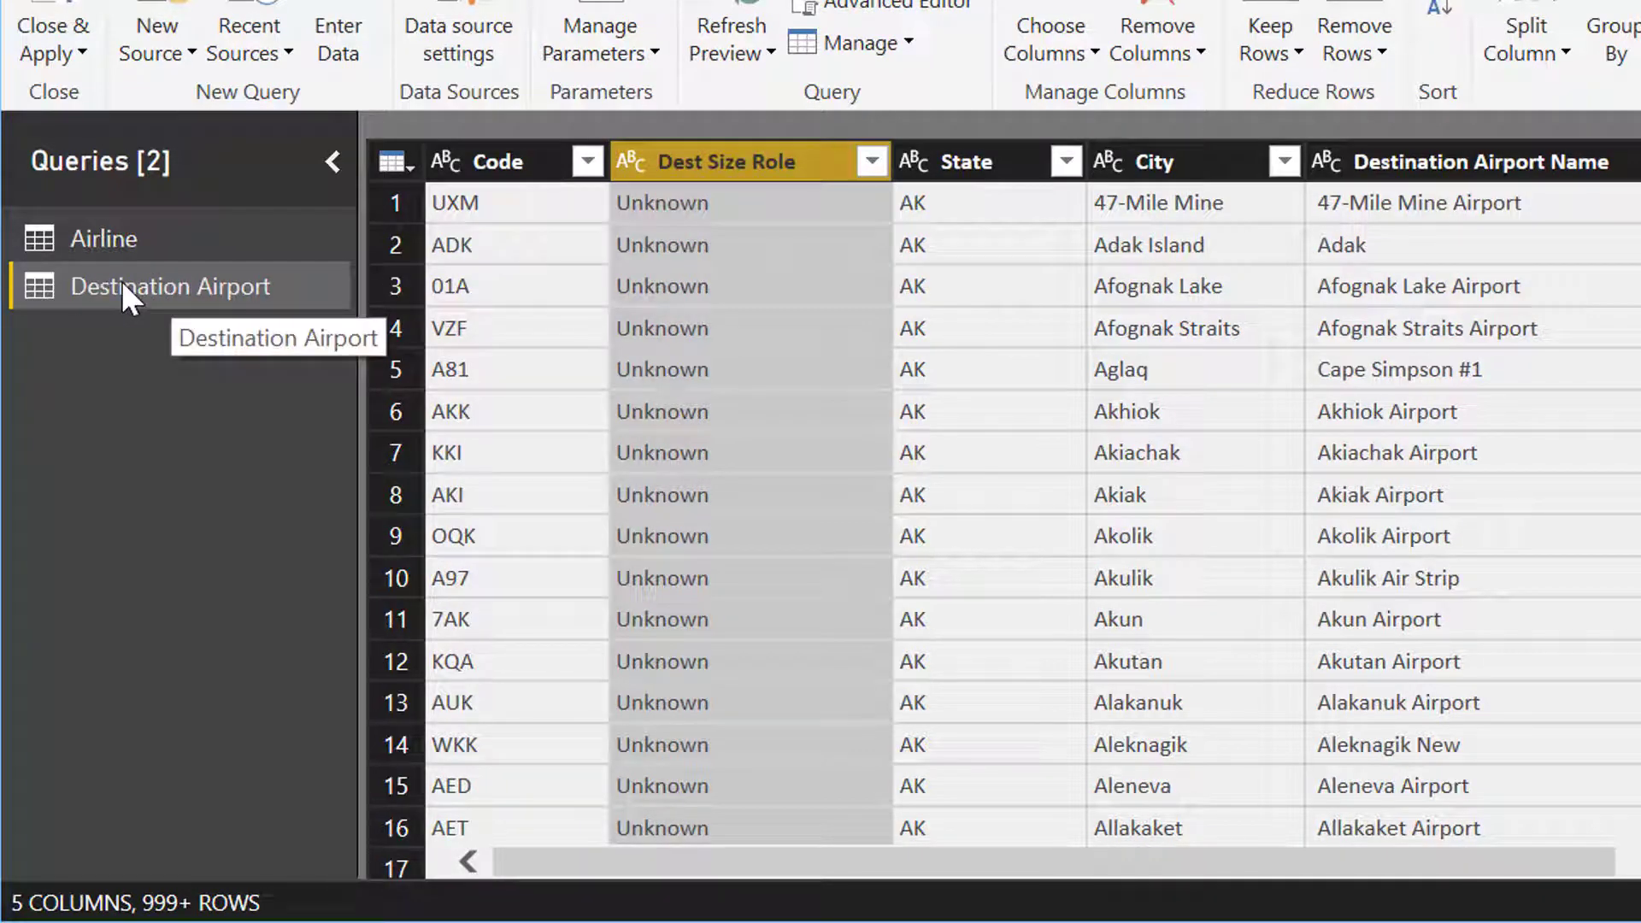
# Create a reference of the Destination Airport query and rename the new query as Origin Airport.
pyautogui.rightClick(121, 280)
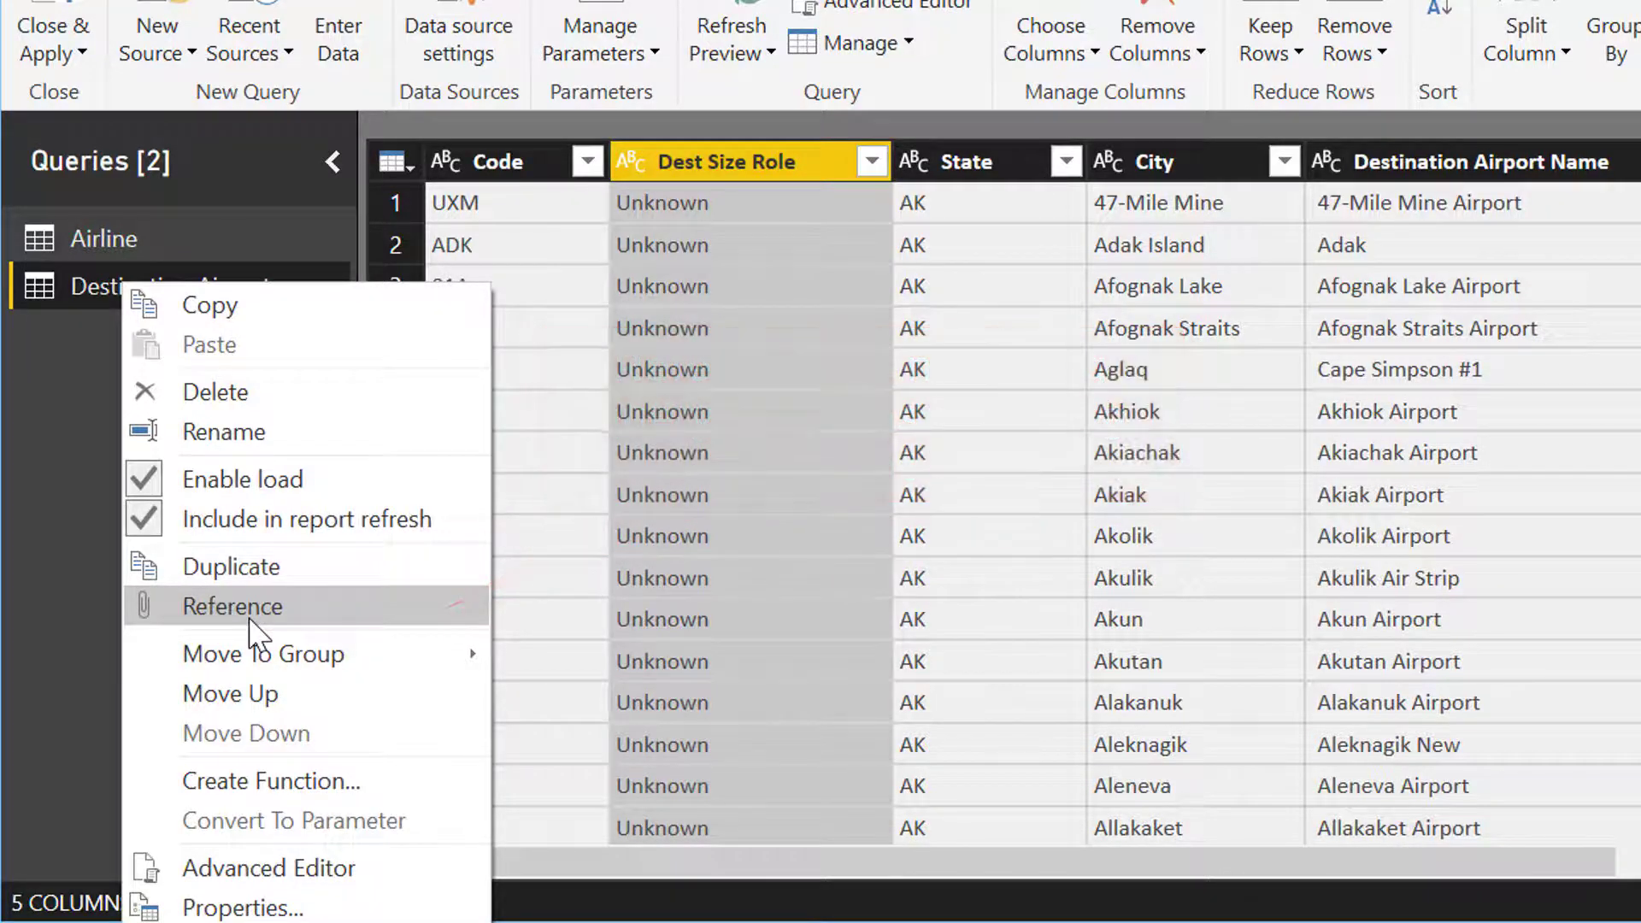
pyautogui.click(257, 609)
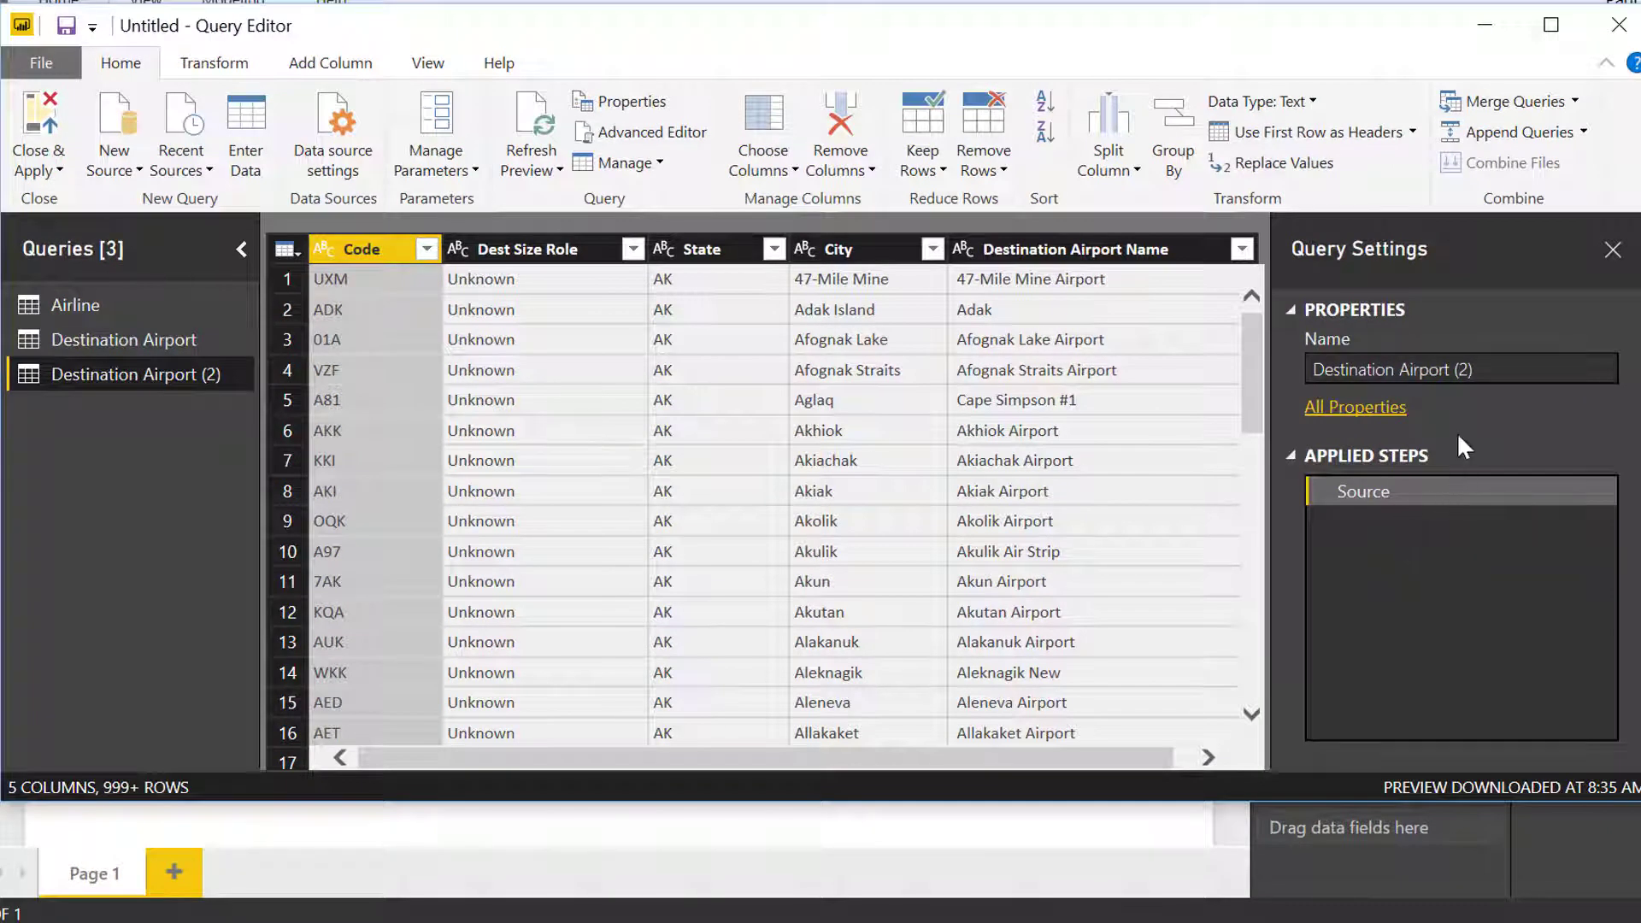
pyautogui.click(1514, 369)
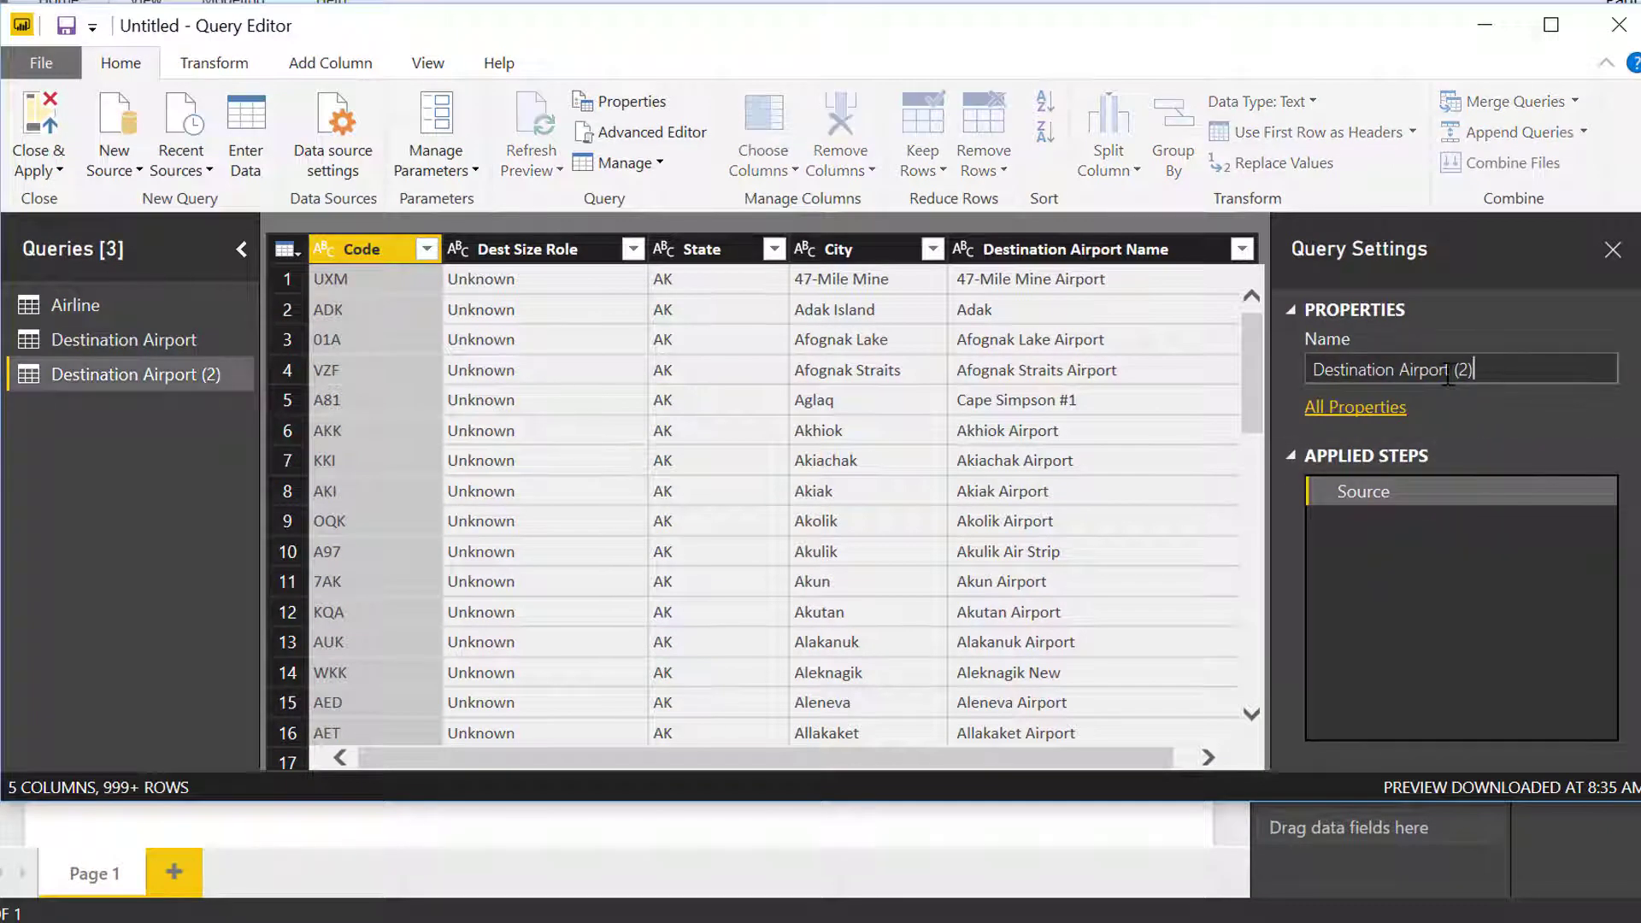
pyautogui.doubleClick(1389, 369)
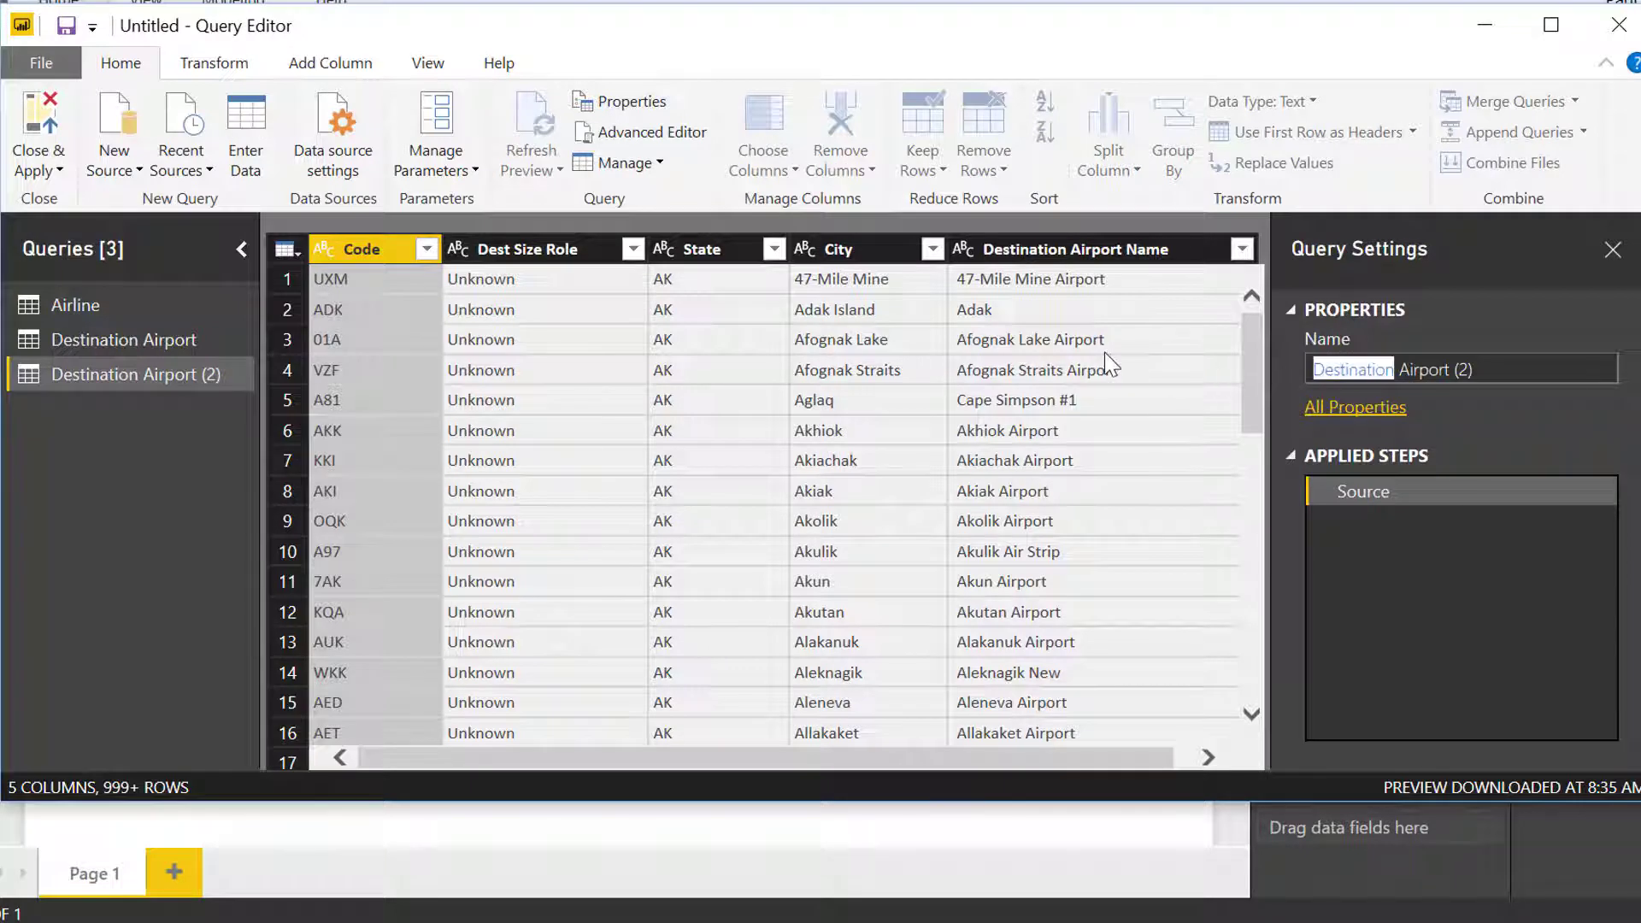
pyautogui.write('Origin')
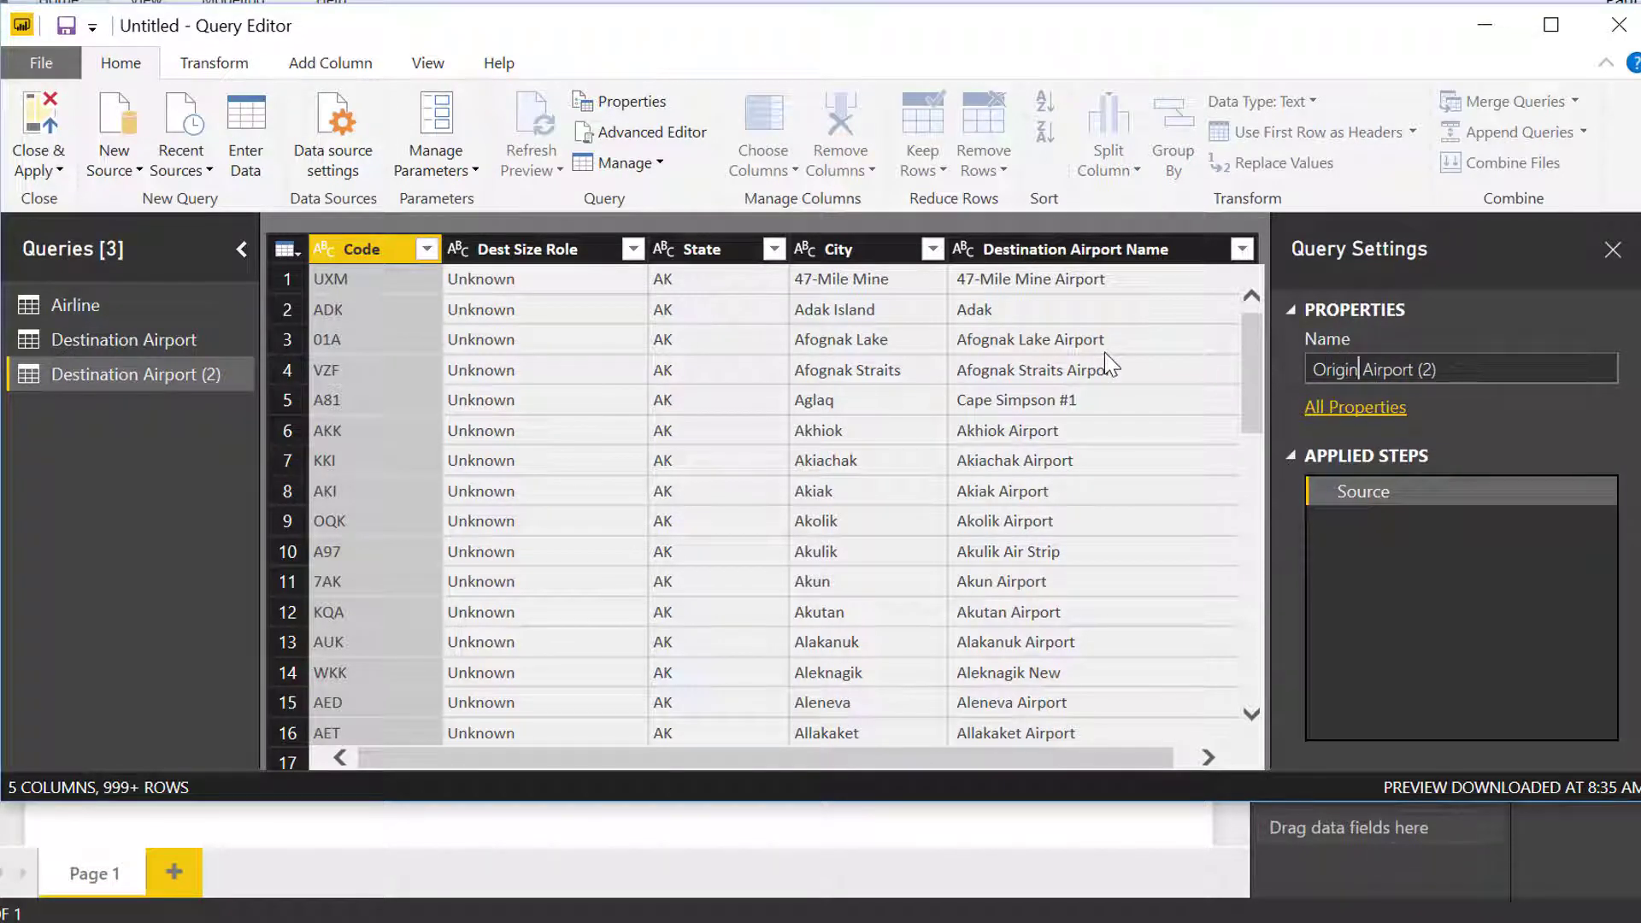
pyautogui.press('End')
pyautogui.press('BackSpace')
pyautogui.press('BackSpace')
pyautogui.press('BackSpace')
pyautogui.press('Return')
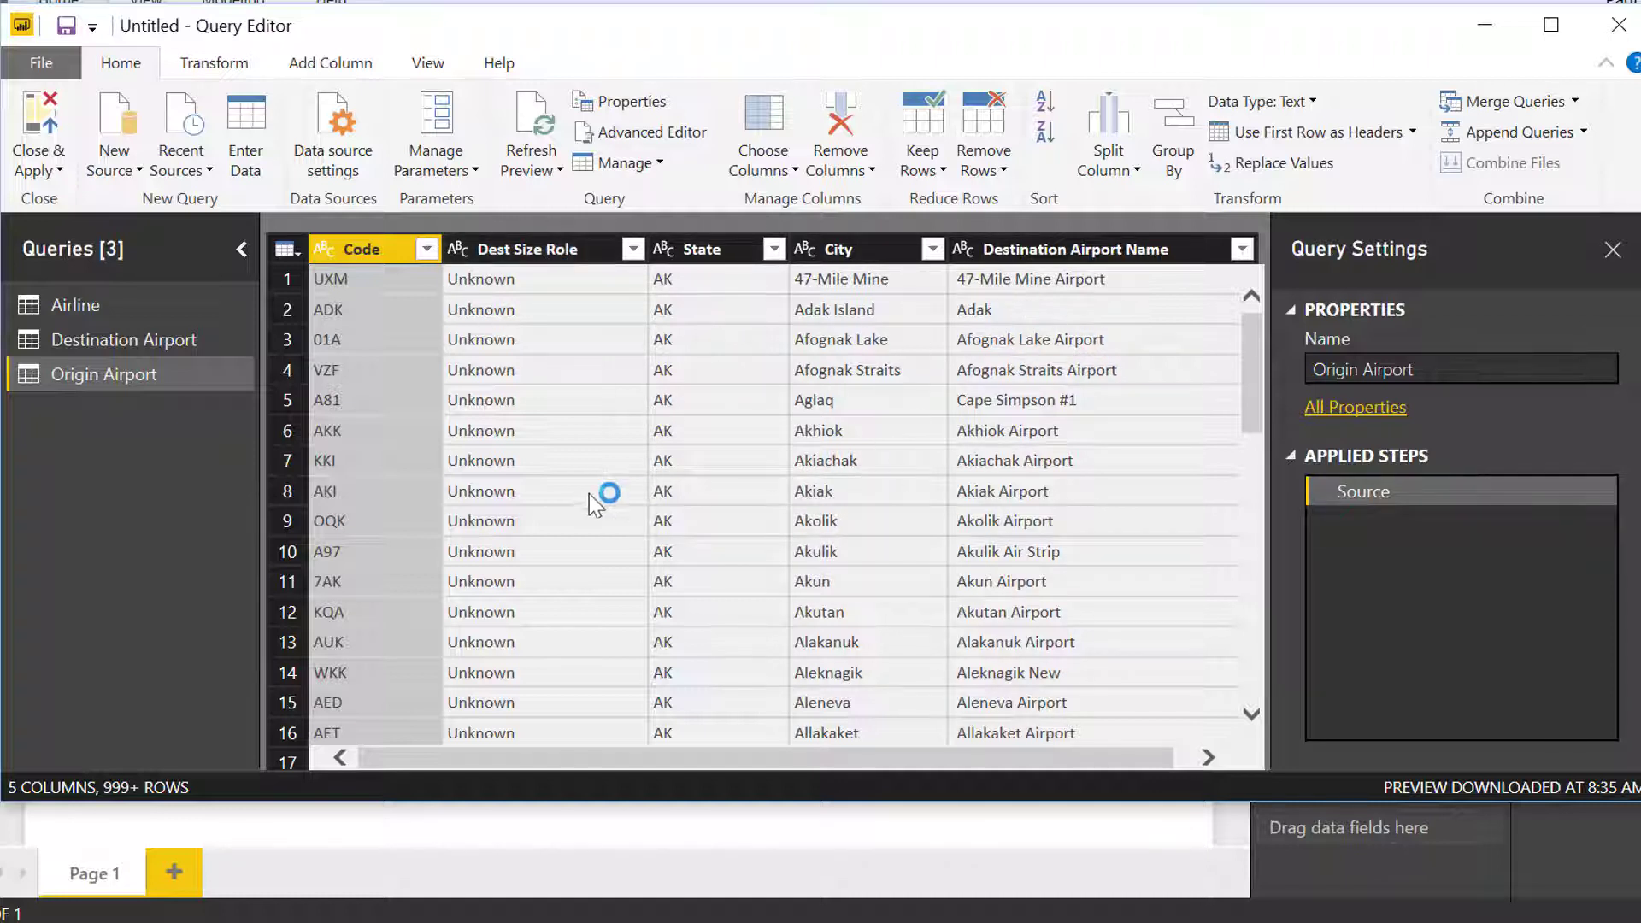
# Rename the Dest Size Role column of the Origin Airport query to Origin Size Role.
pyautogui.click(554, 255)
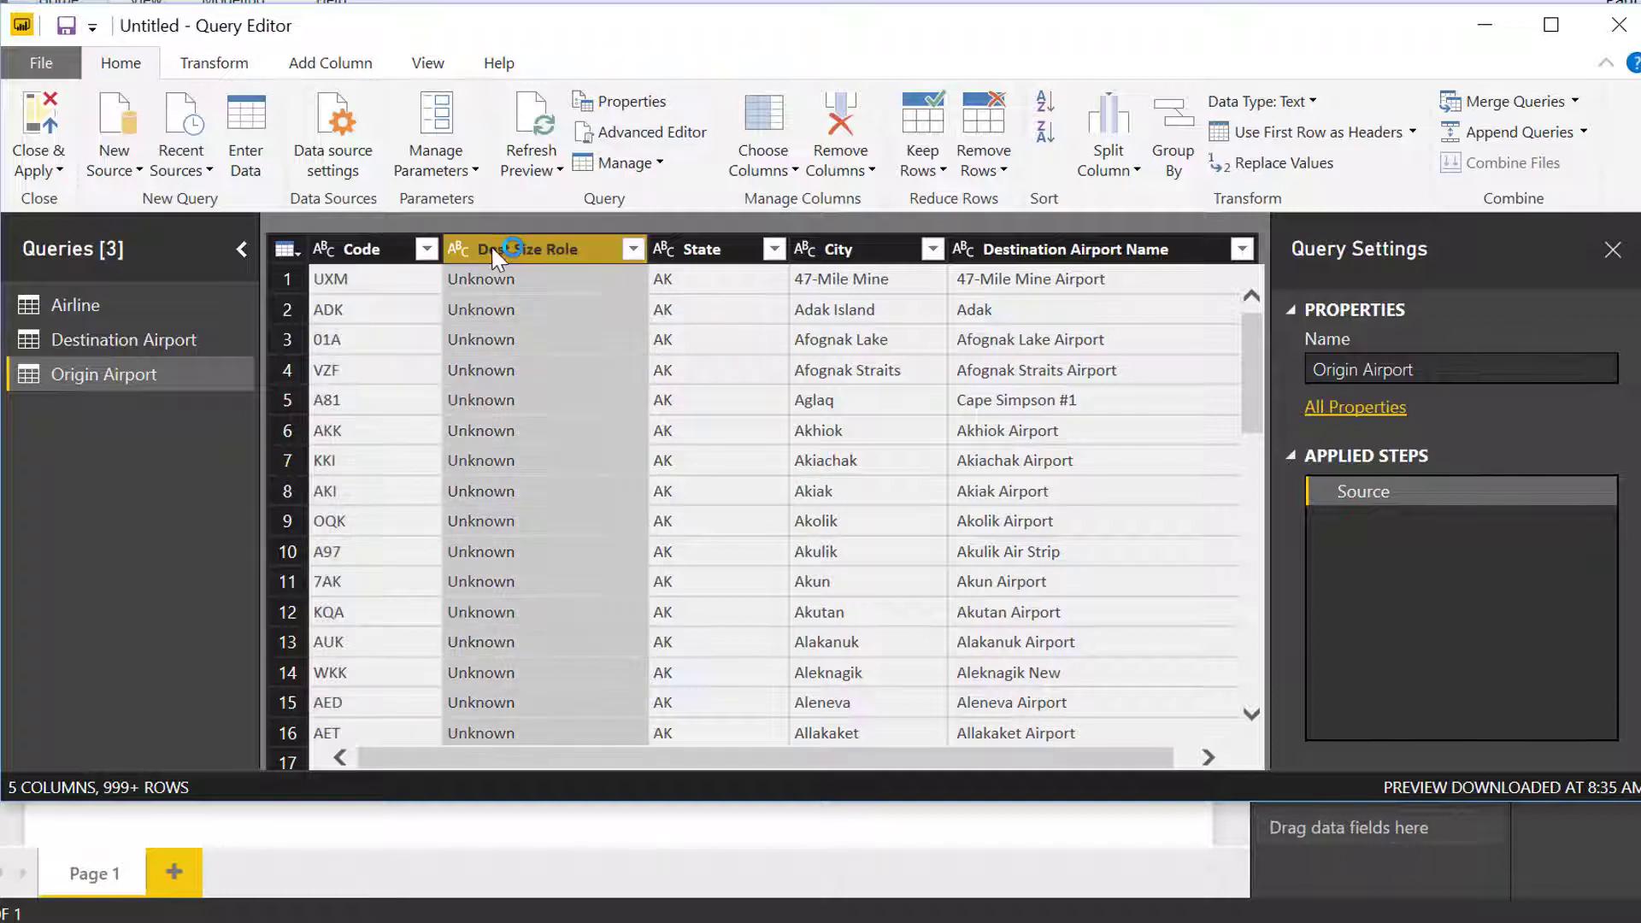
pyautogui.doubleClick(490, 244)
pyautogui.click(499, 249)
pyautogui.doubleClick(500, 248)
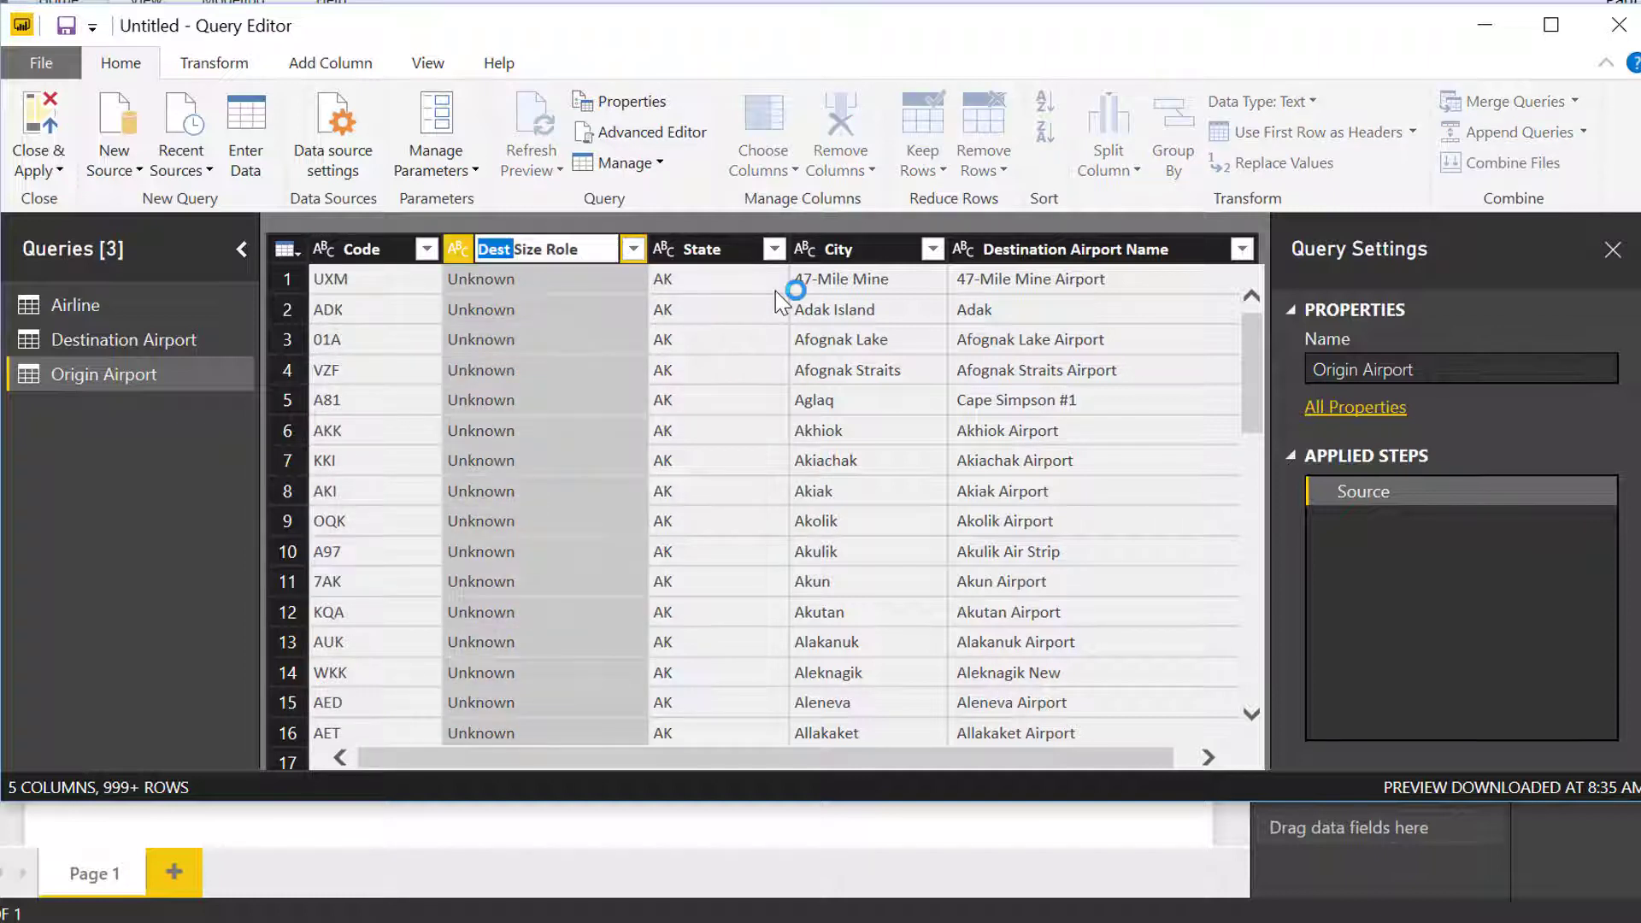
pyautogui.write('Origin')
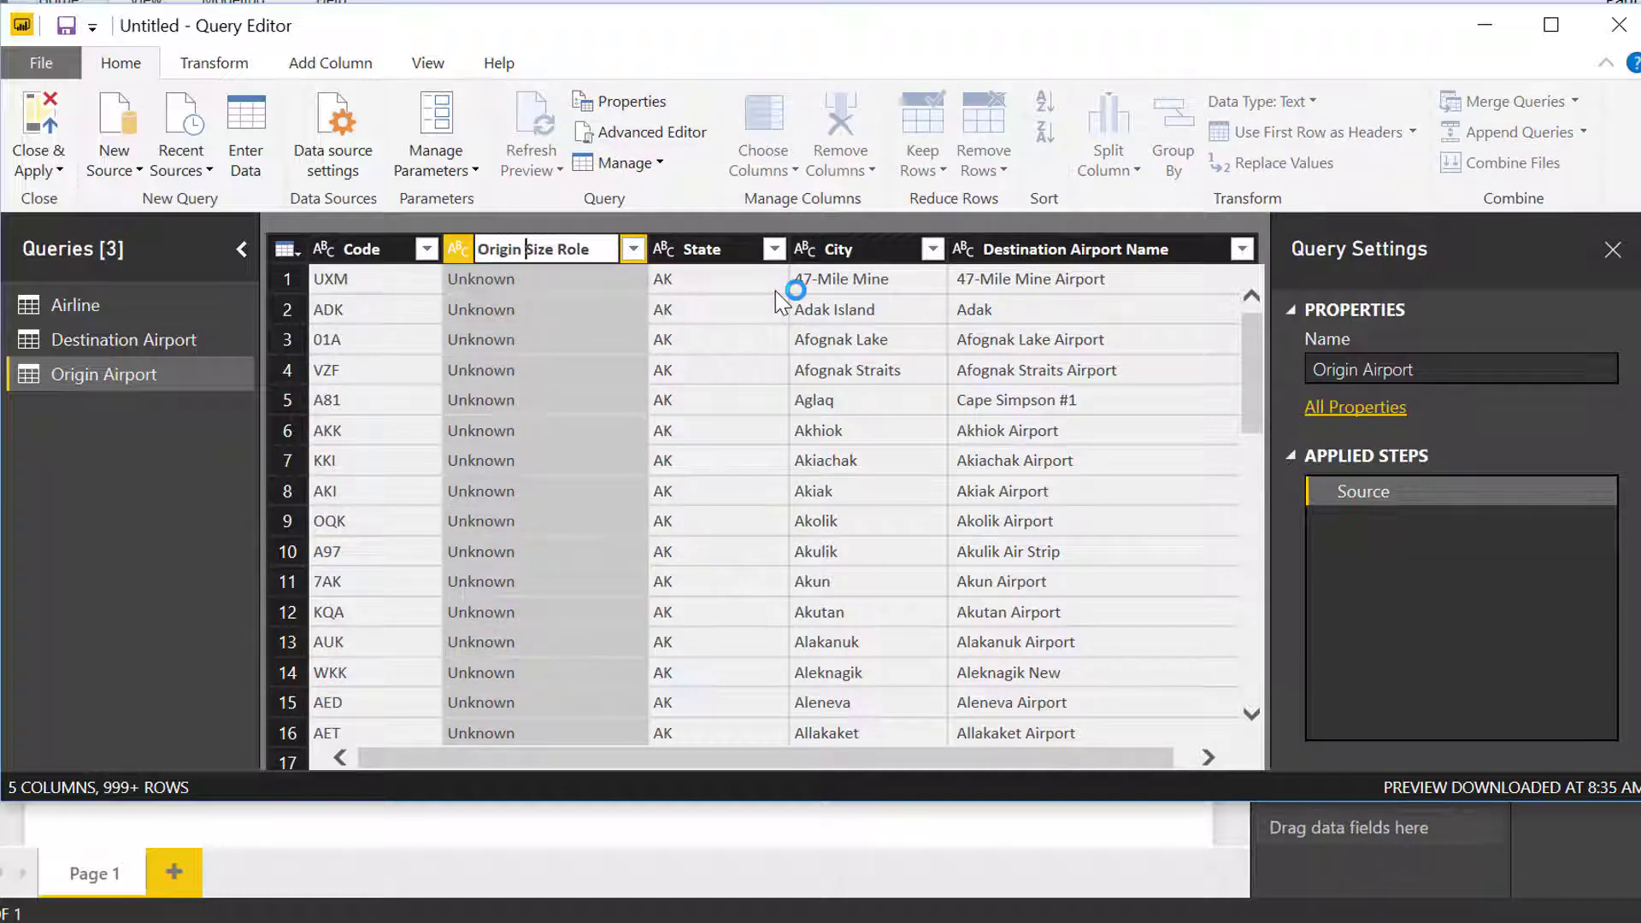
pyautogui.press('Return')
# Rename the Destination Airport Name column of the Origin Airport query to Origin Airport Name.
pyautogui.doubleClick(1025, 251)
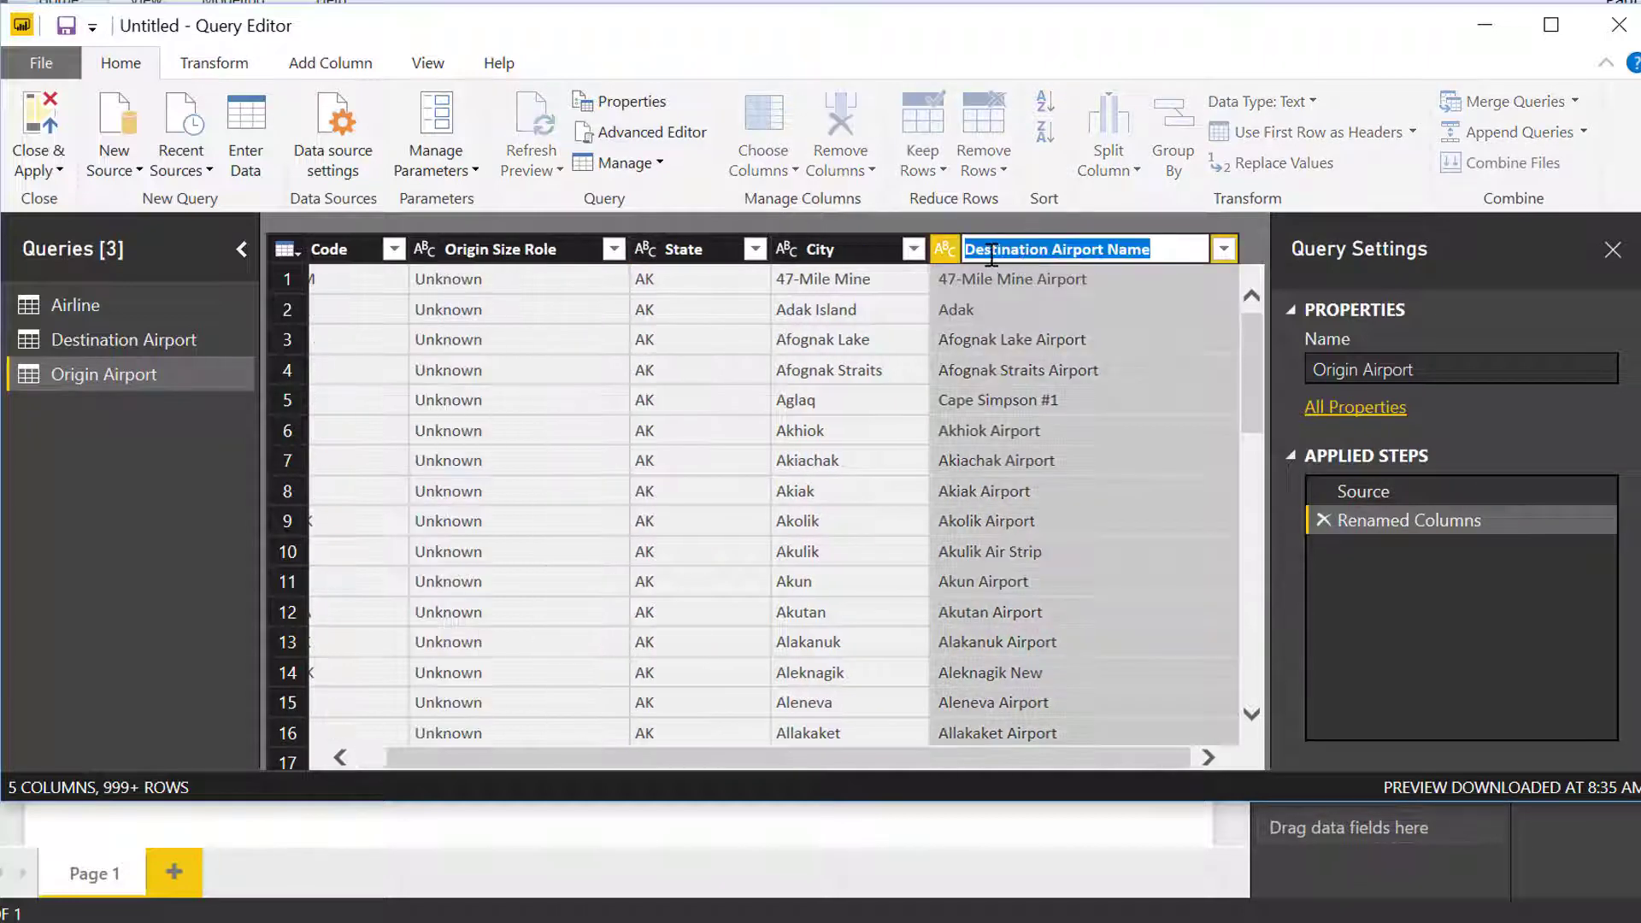
pyautogui.doubleClick(991, 250)
pyautogui.write('Origin')
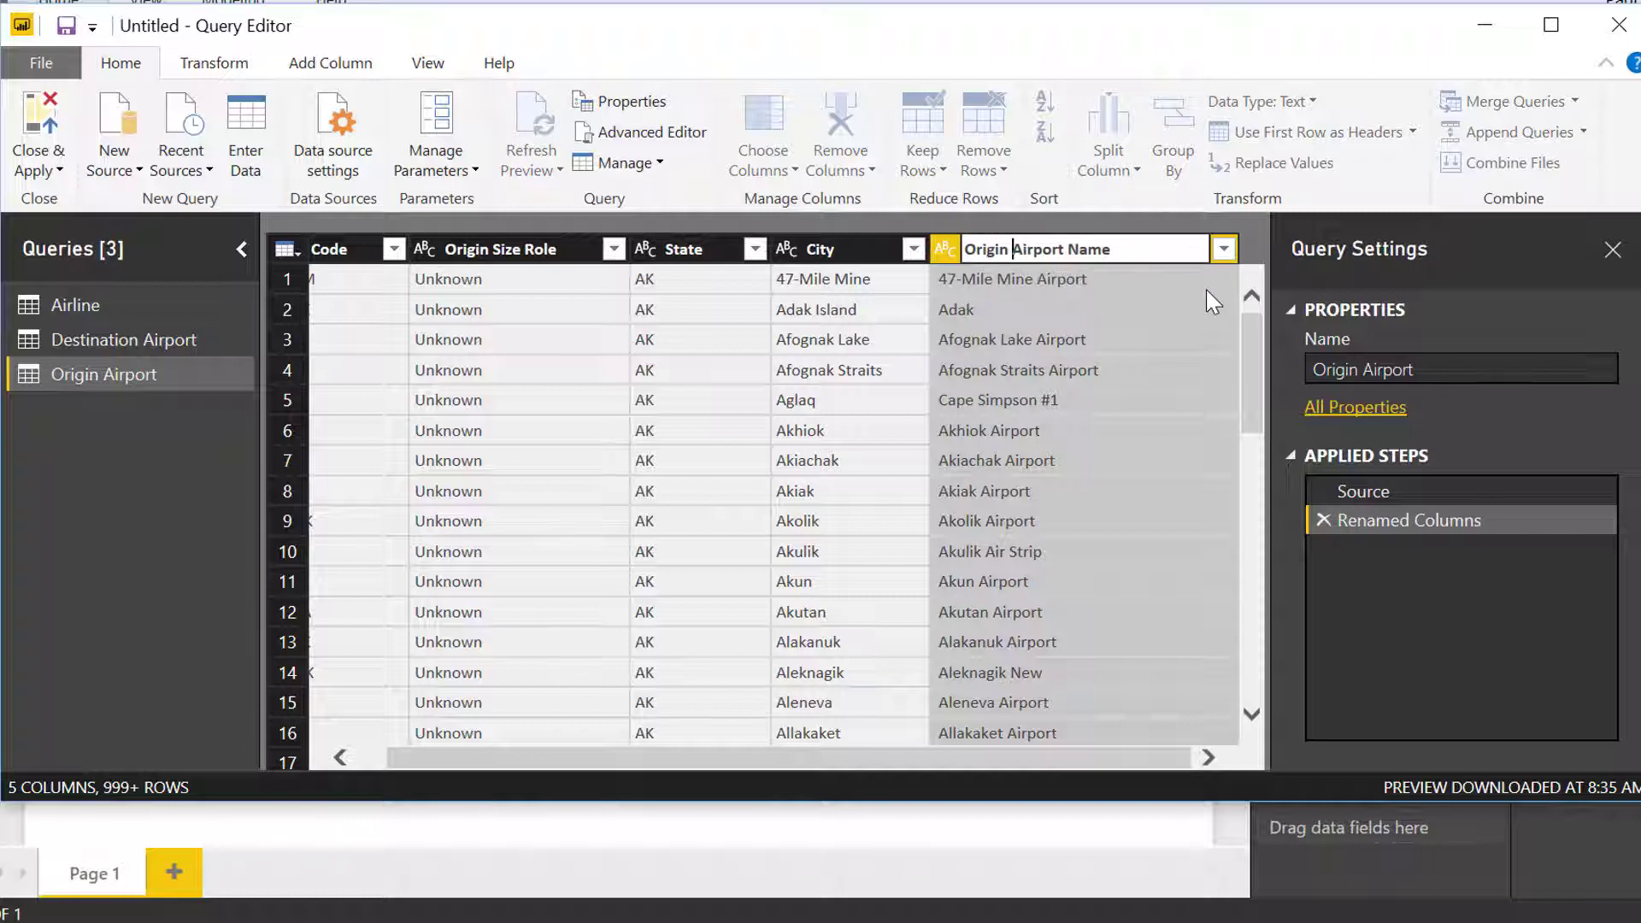
pyautogui.press('Return')
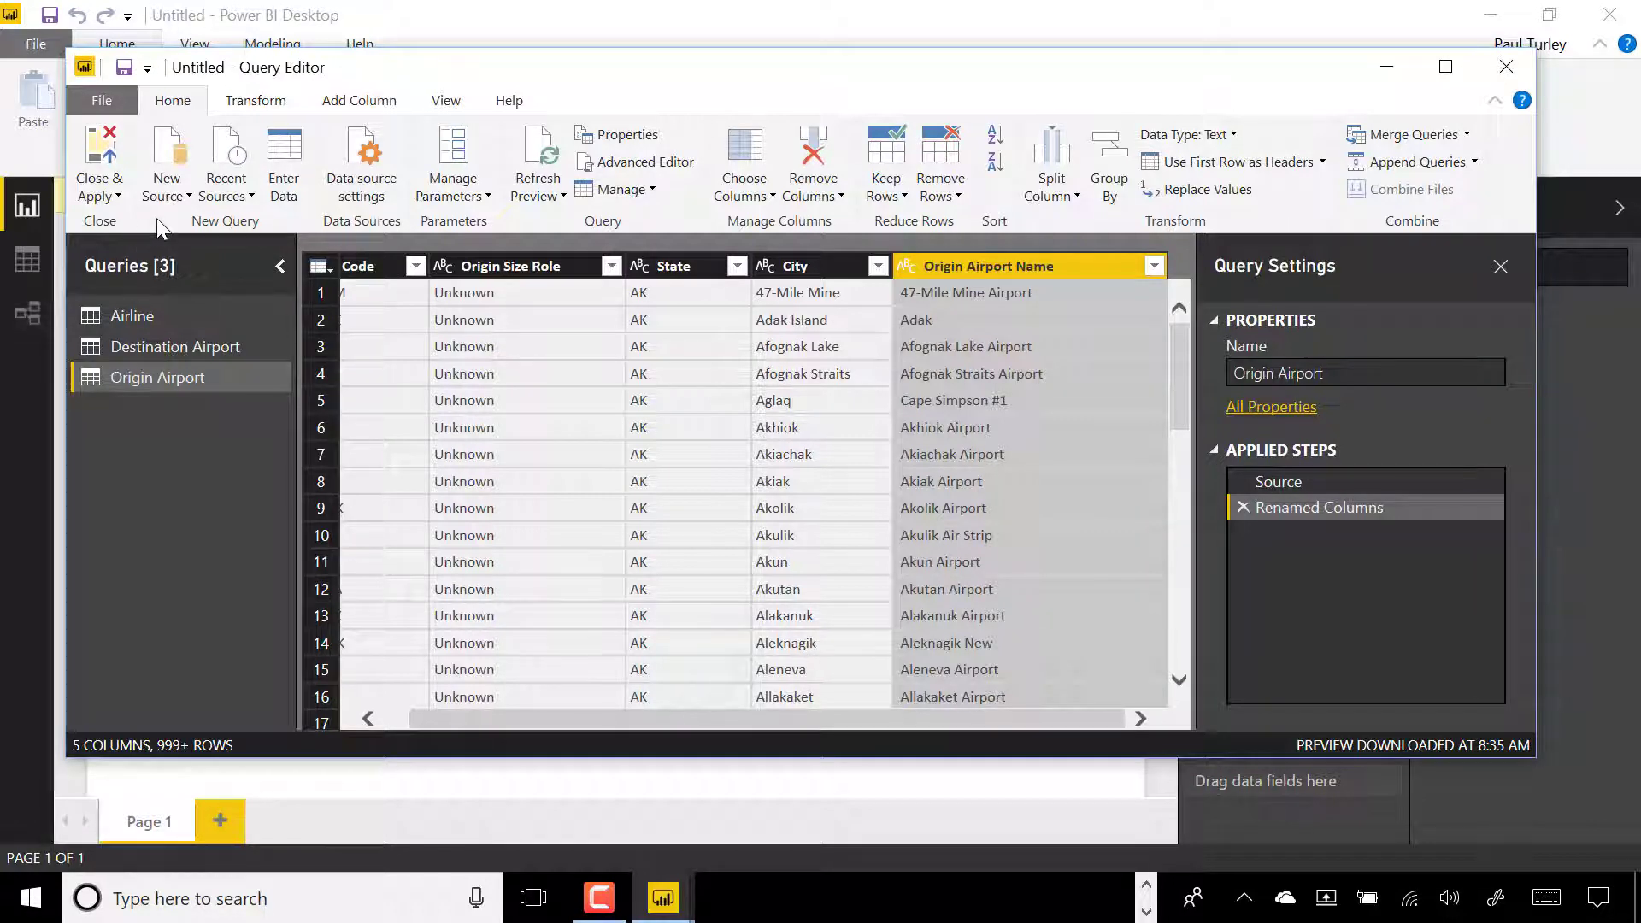
# Add DelayGroup.json from the Dimension Data folder as a new JSON query.
pyautogui.click(170, 196)
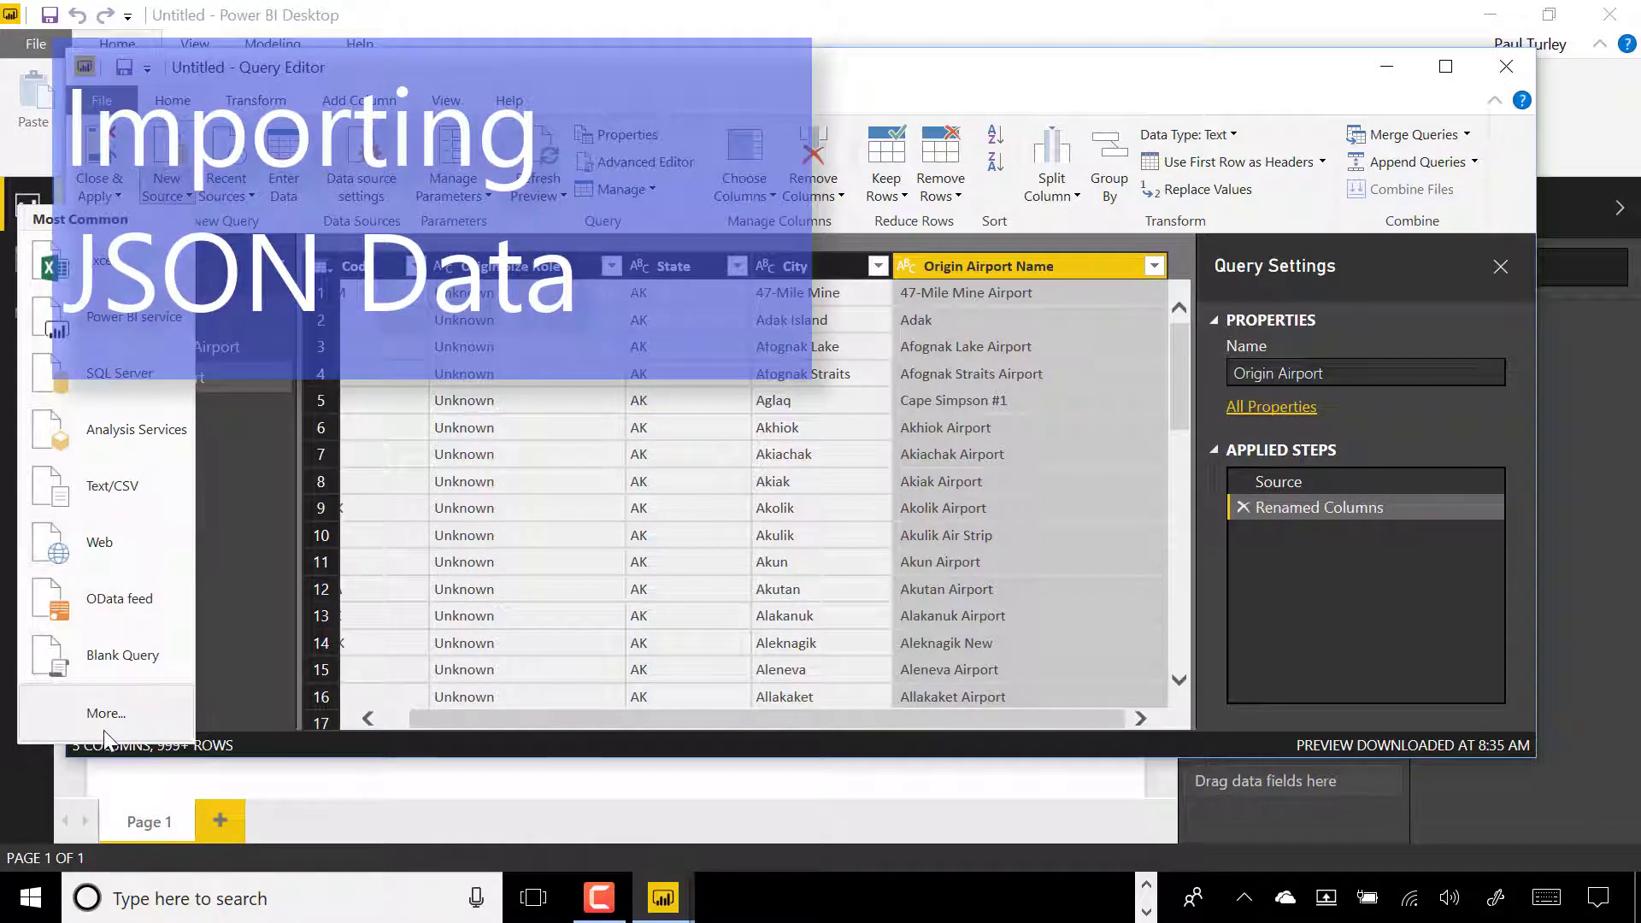
pyautogui.click(106, 716)
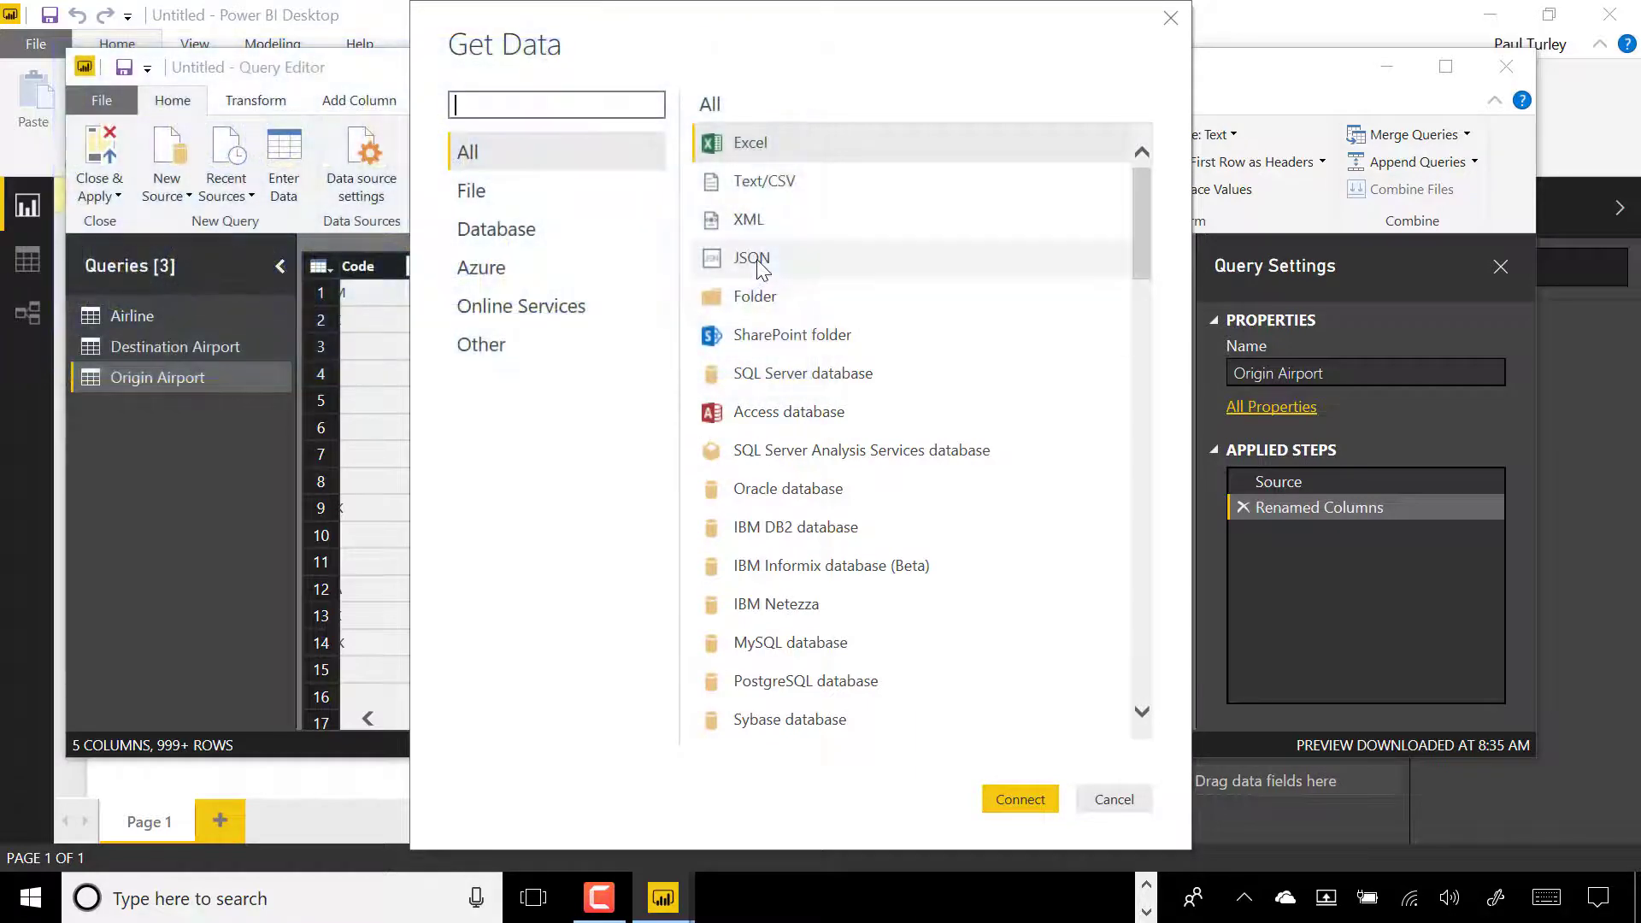
pyautogui.click(757, 259)
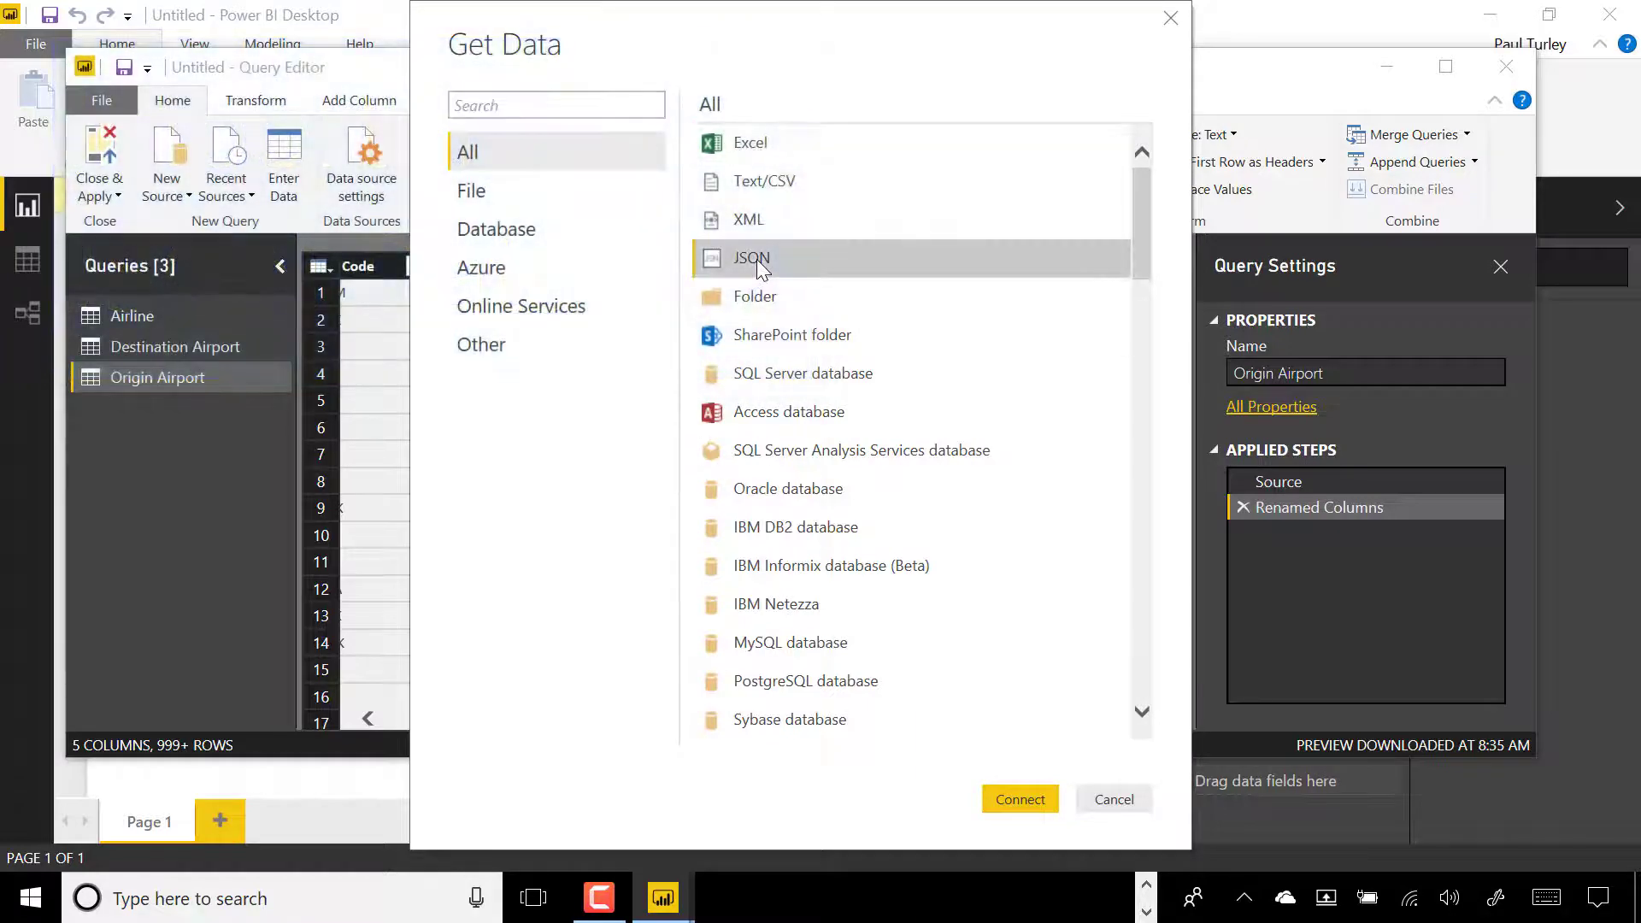
pyautogui.click(1019, 799)
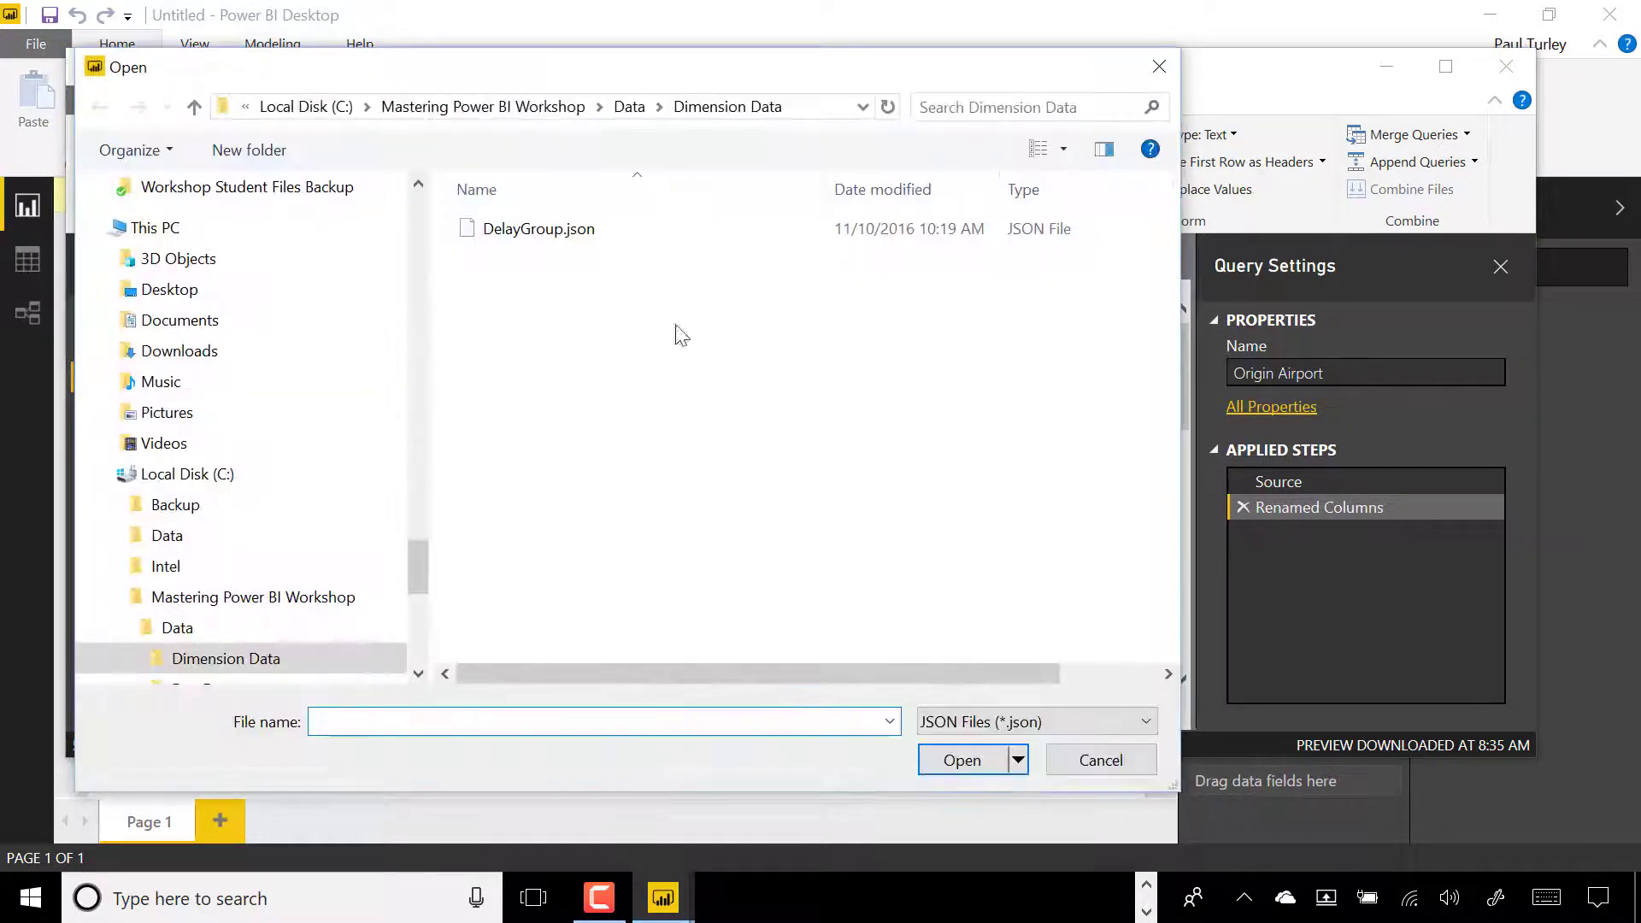
pyautogui.click(562, 229)
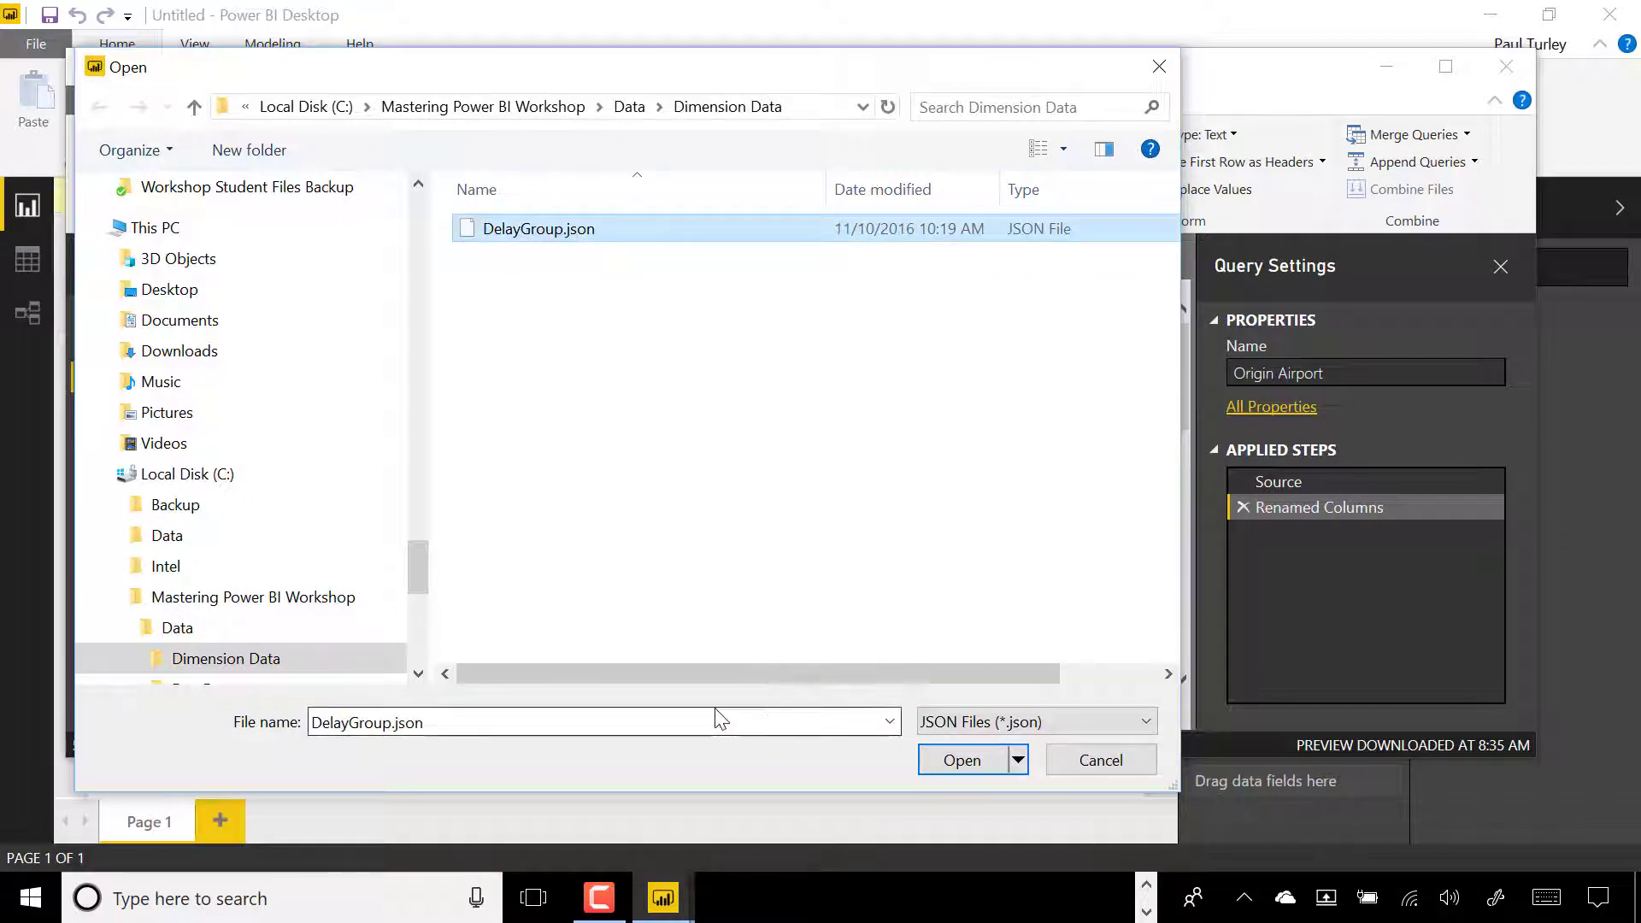
pyautogui.click(962, 760)
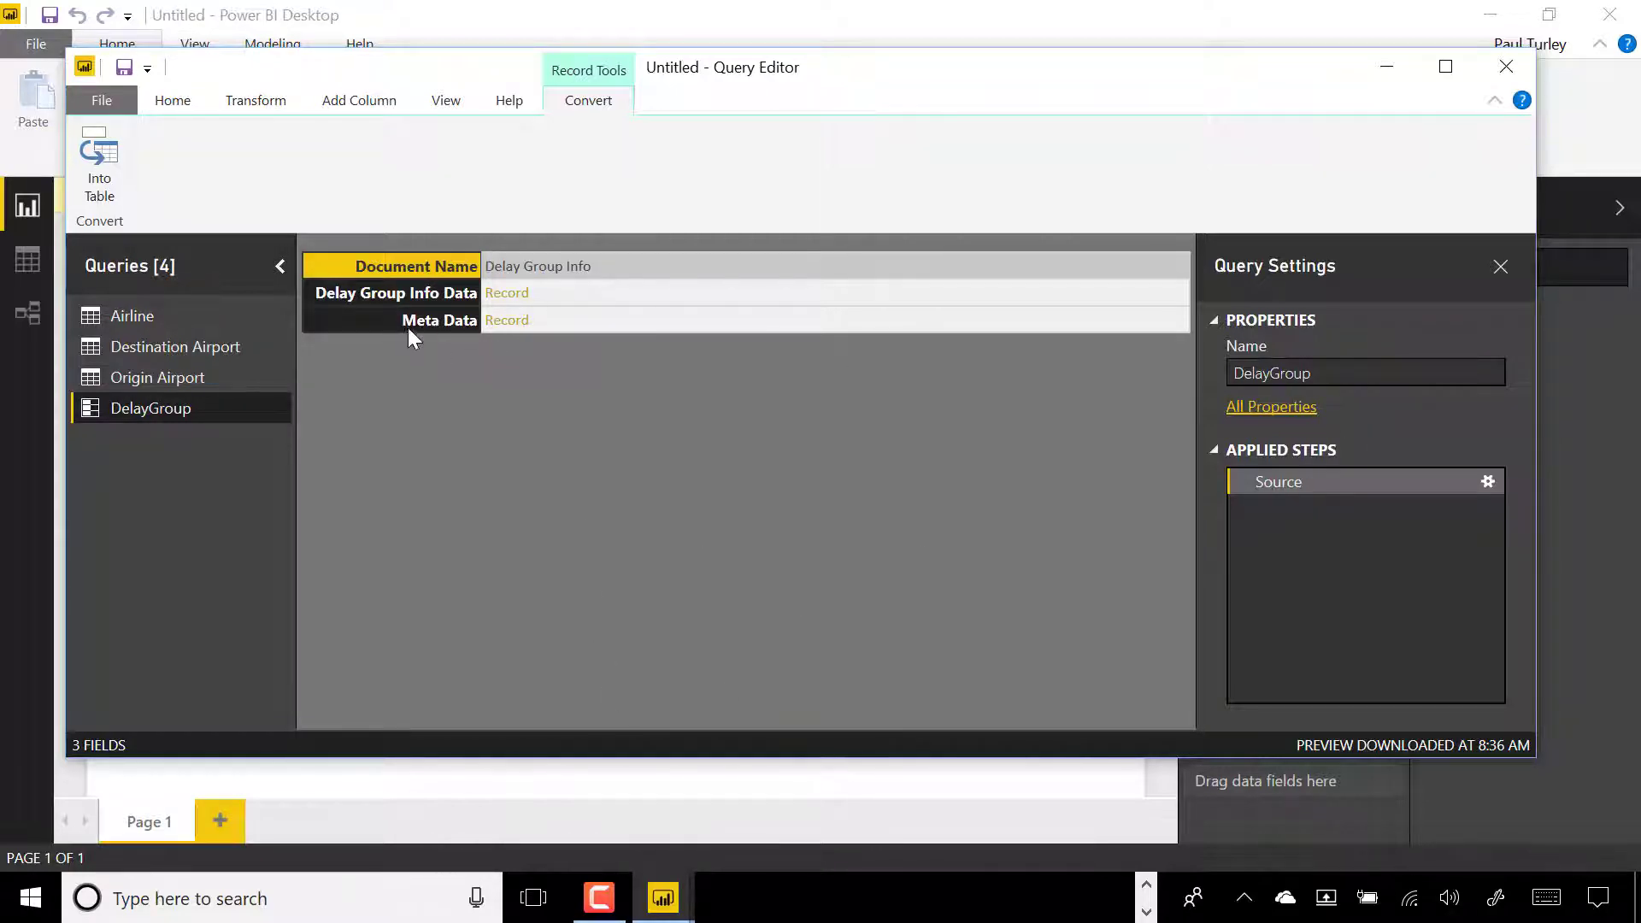
# Examine the contents of the Meta Data and Delay Group Info Data records in the DelayGroup query, leaving only its Source step.
pyautogui.click(517, 325)
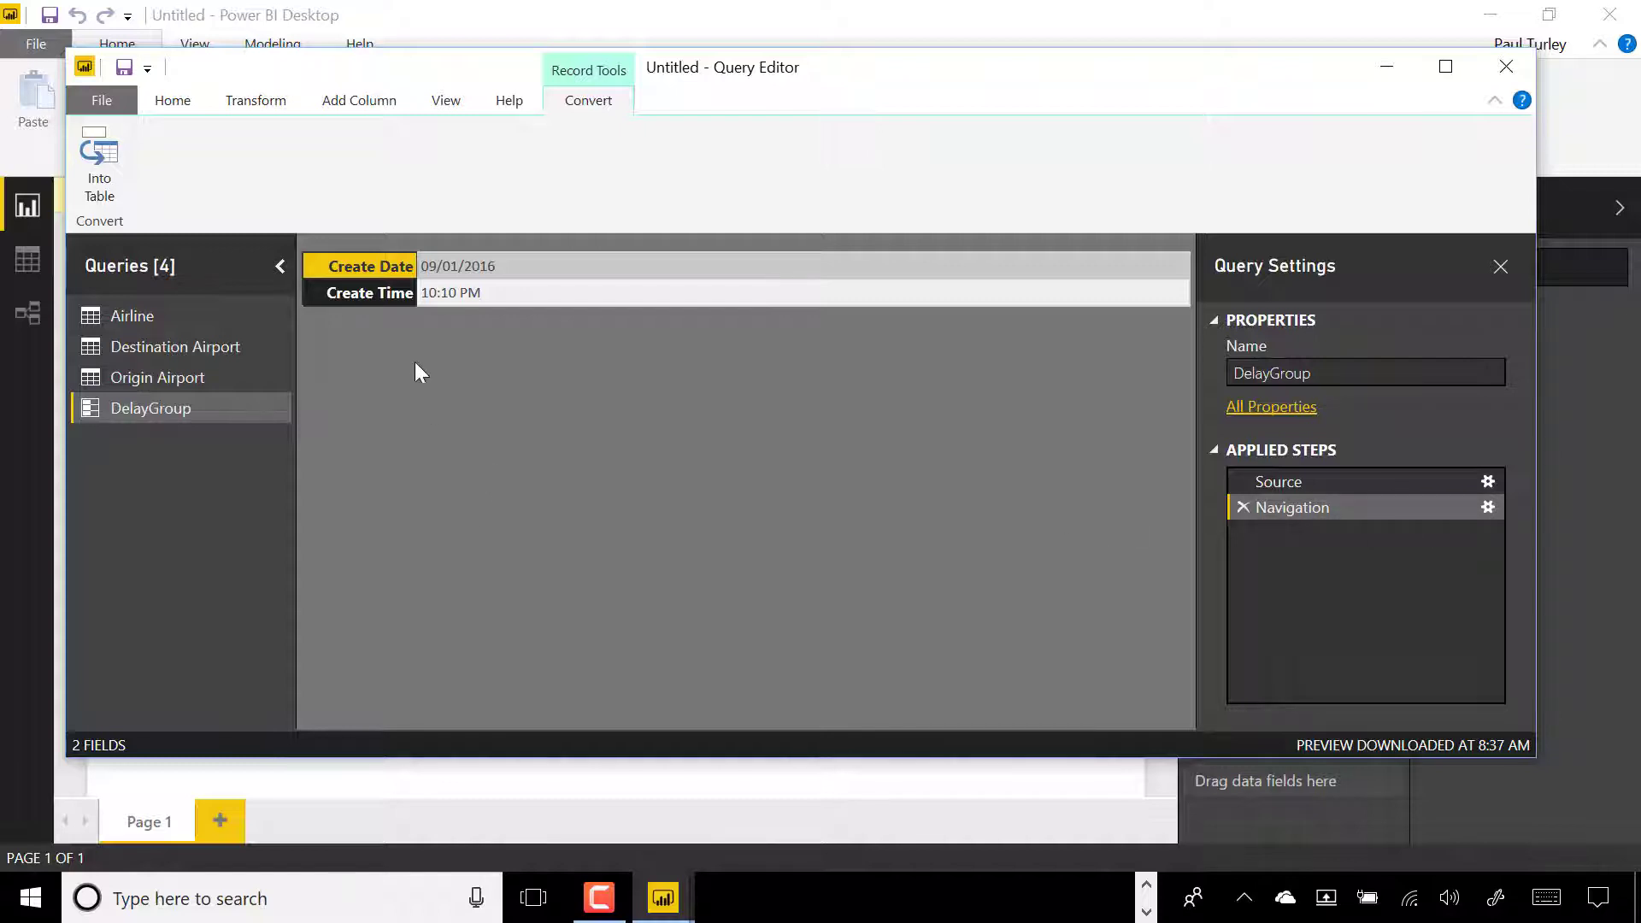
pyautogui.click(1242, 506)
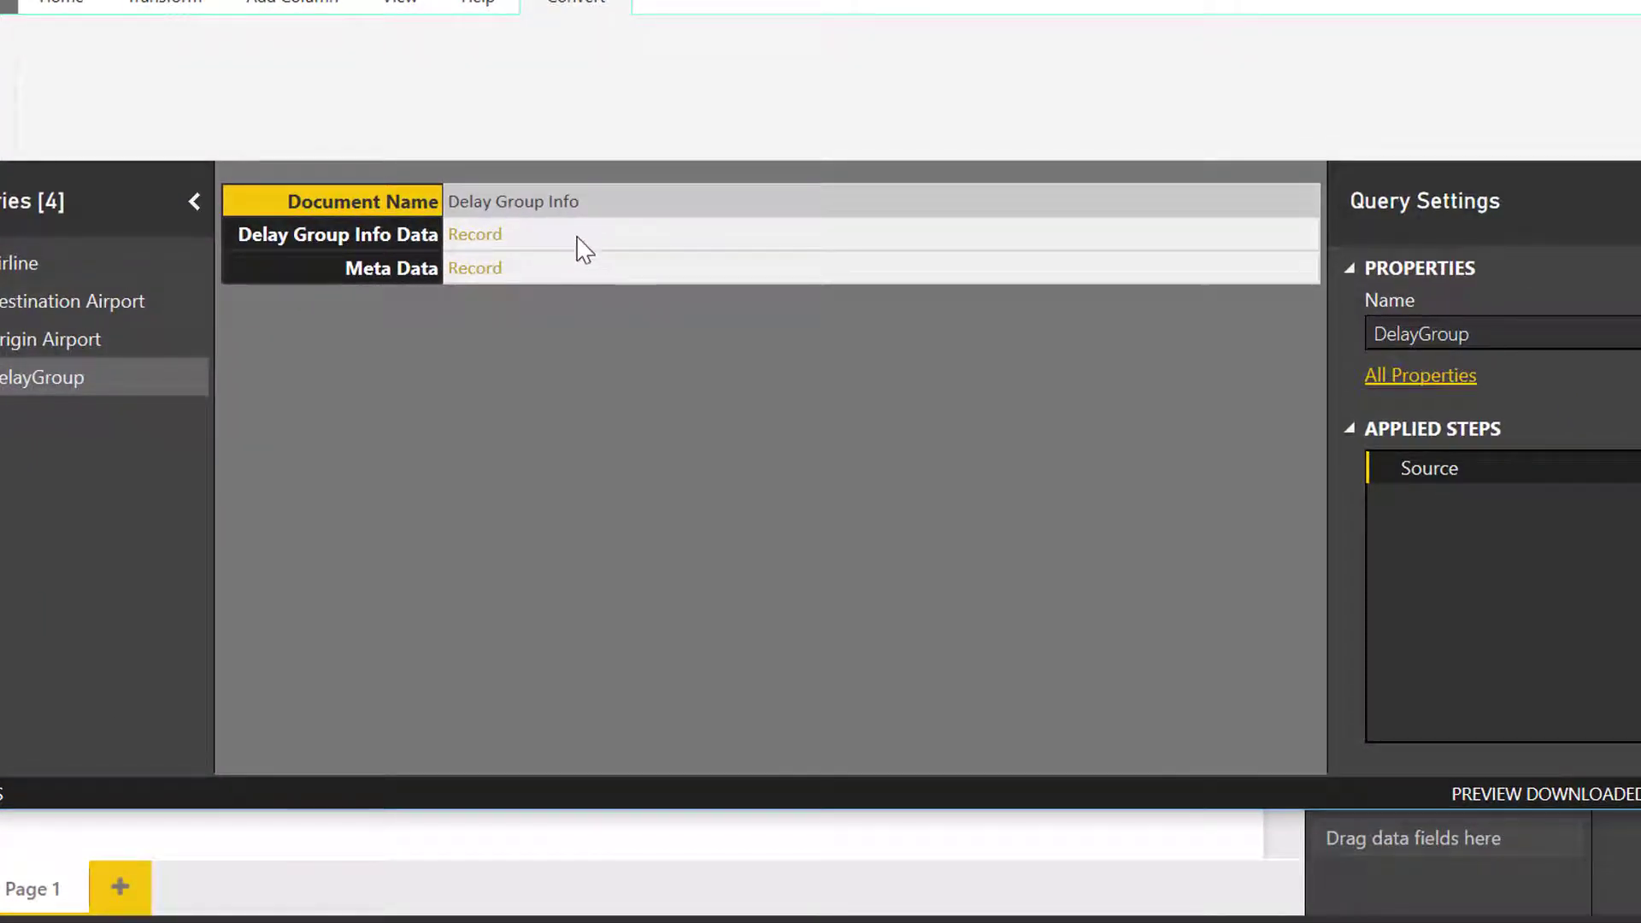
pyautogui.click(546, 270)
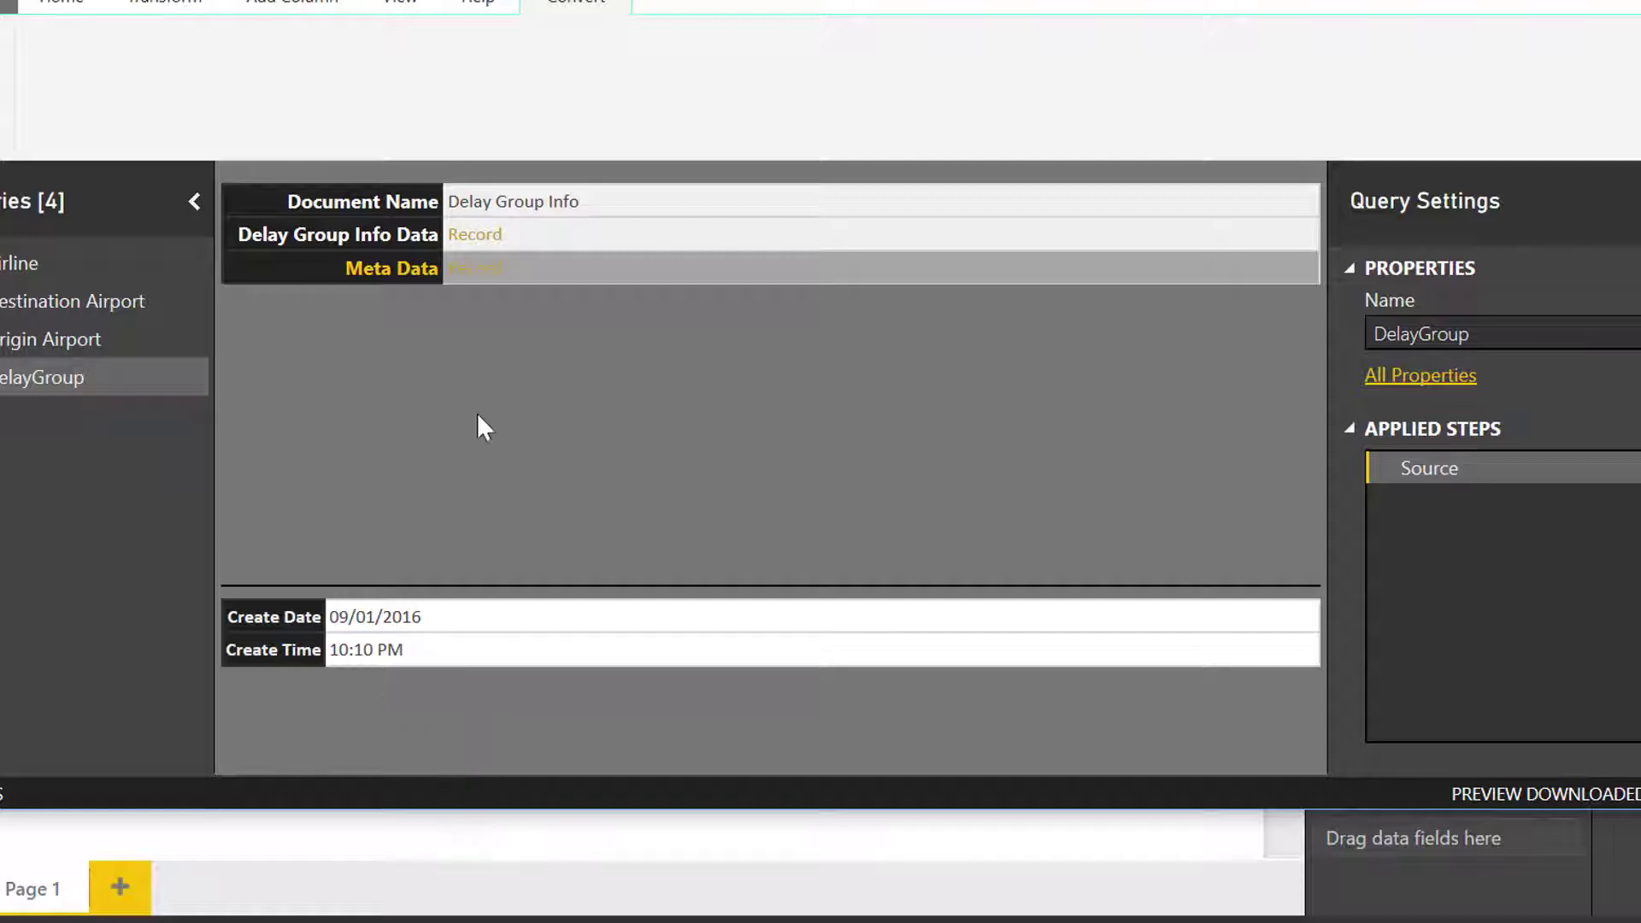
pyautogui.click(572, 237)
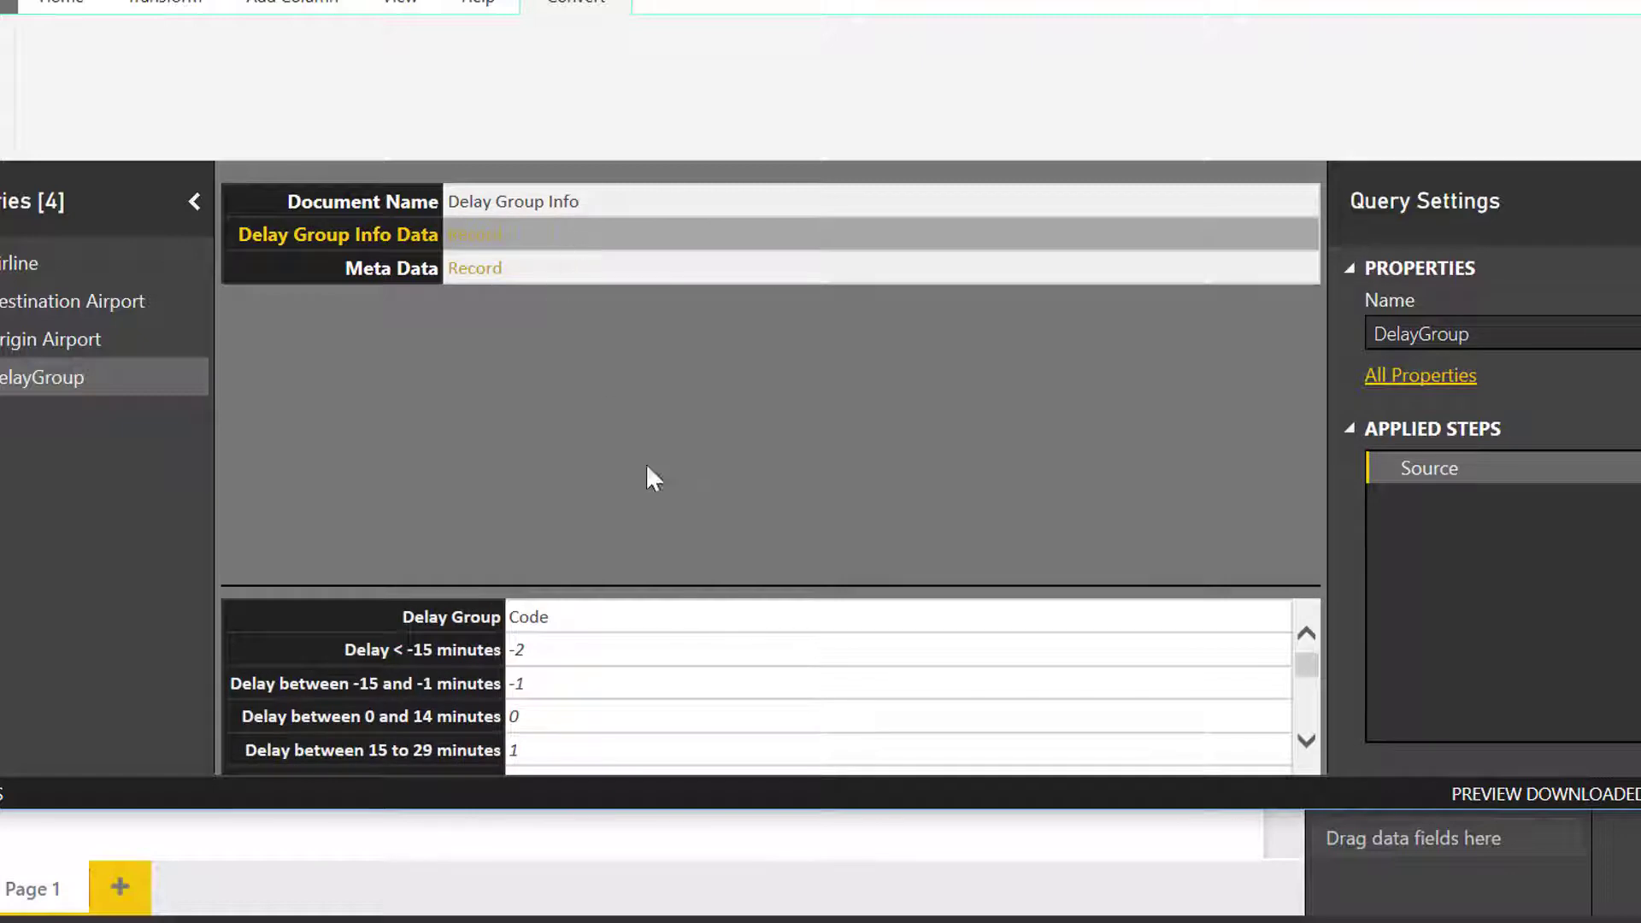
pyautogui.moveTo(668, 587); pyautogui.dragTo(676, 417)
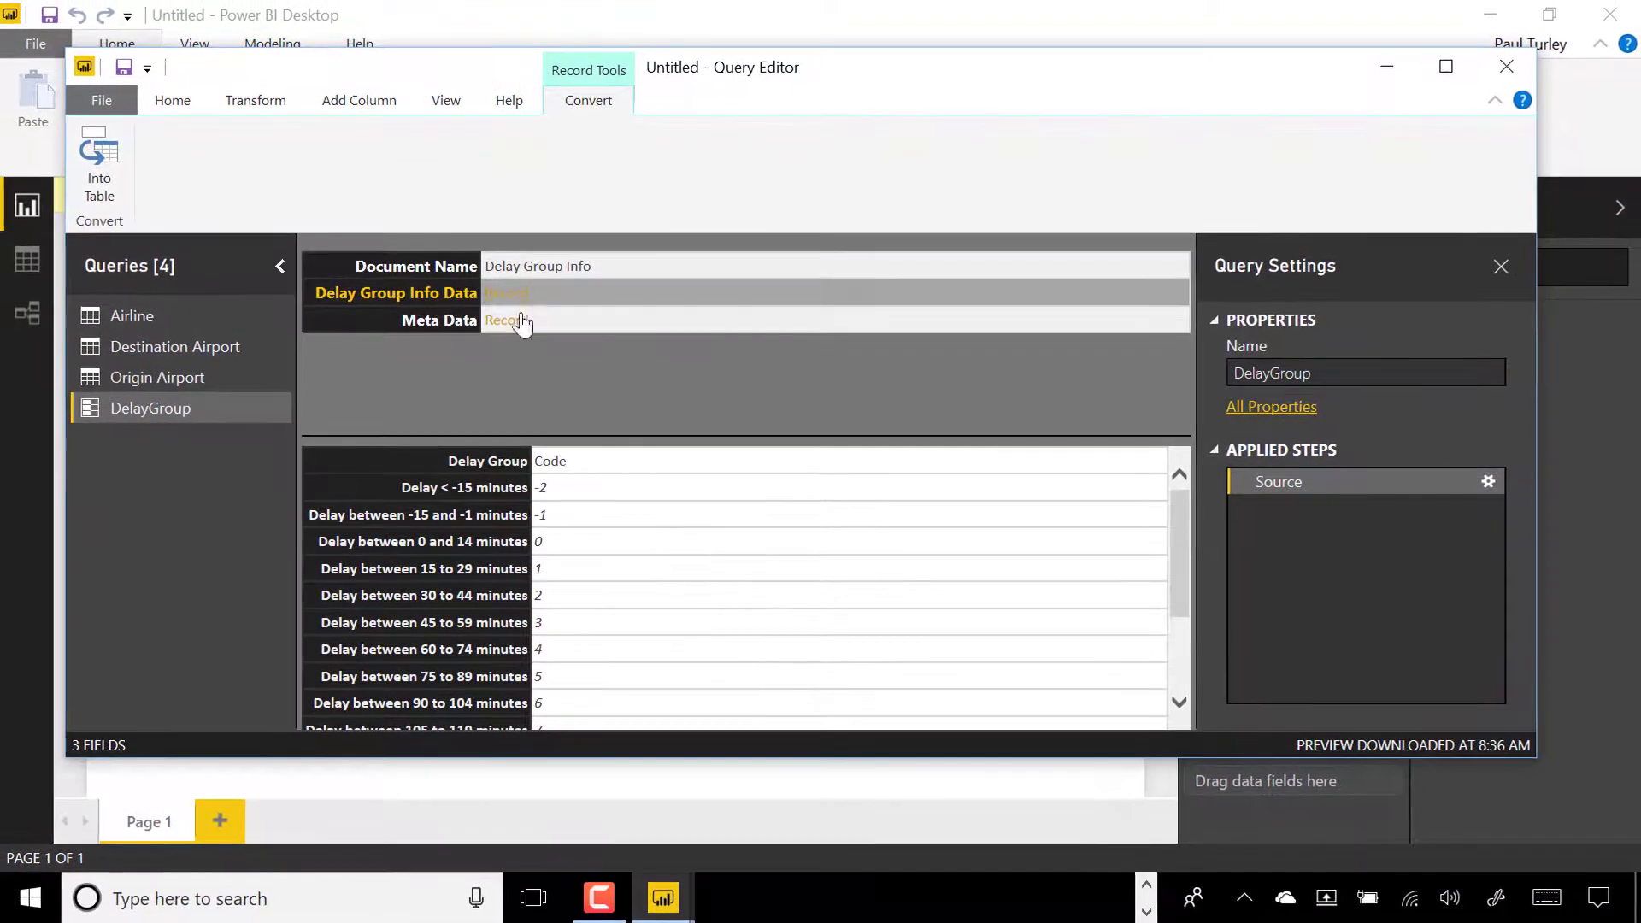
# Convert the Delay Group Info Data record into a table that uses its first row as headers.
pyautogui.click(508, 299)
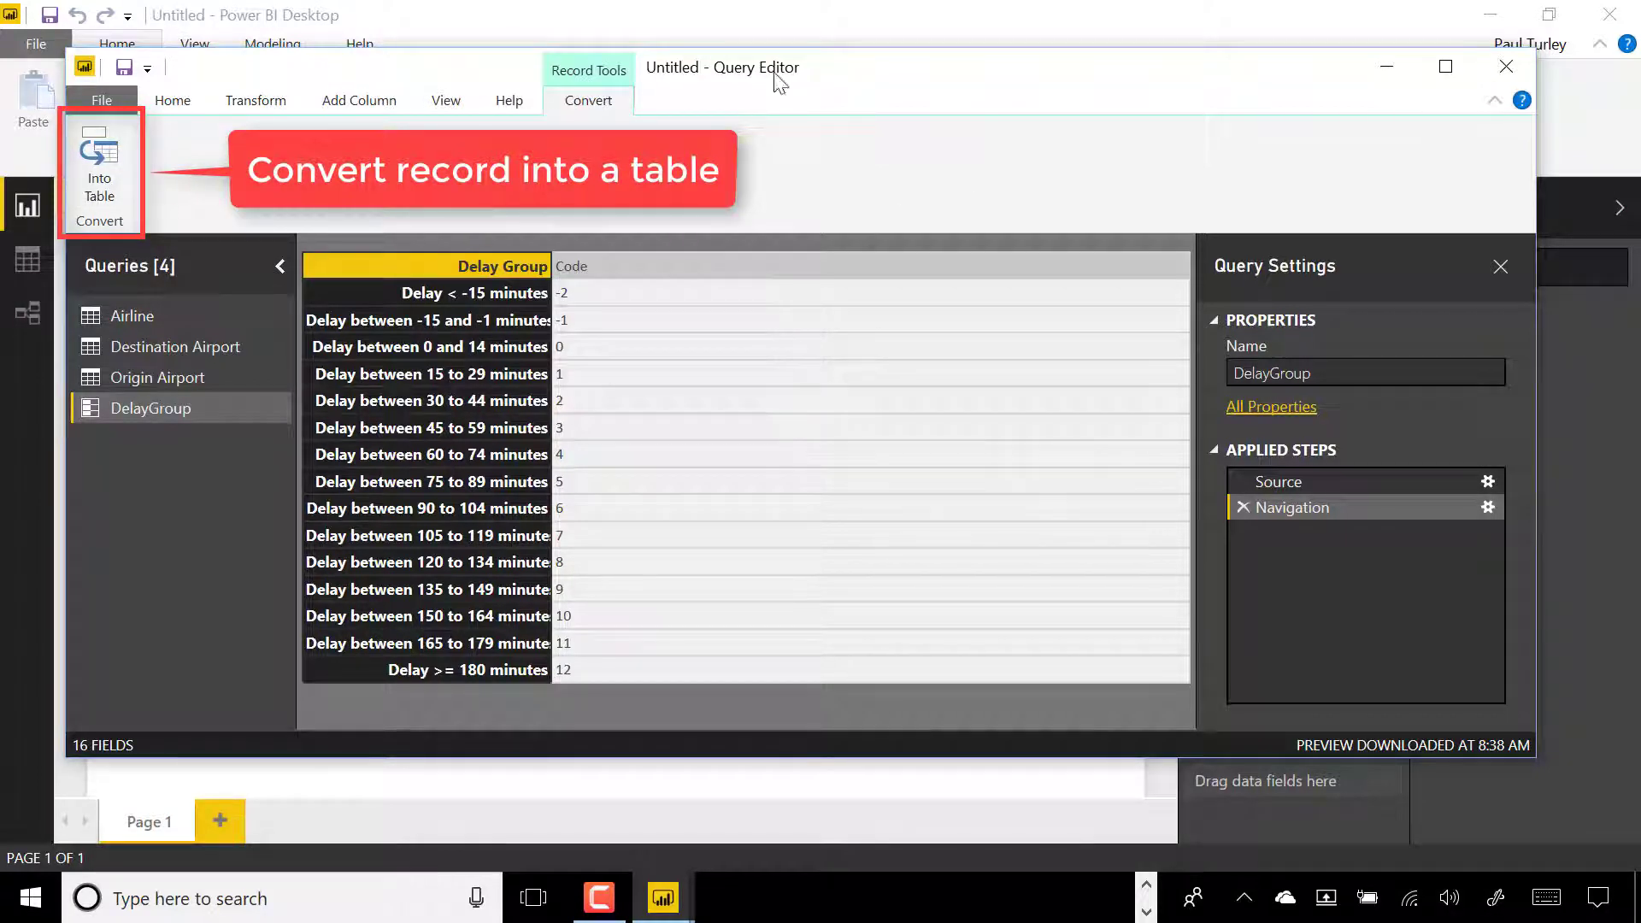
pyautogui.click(101, 177)
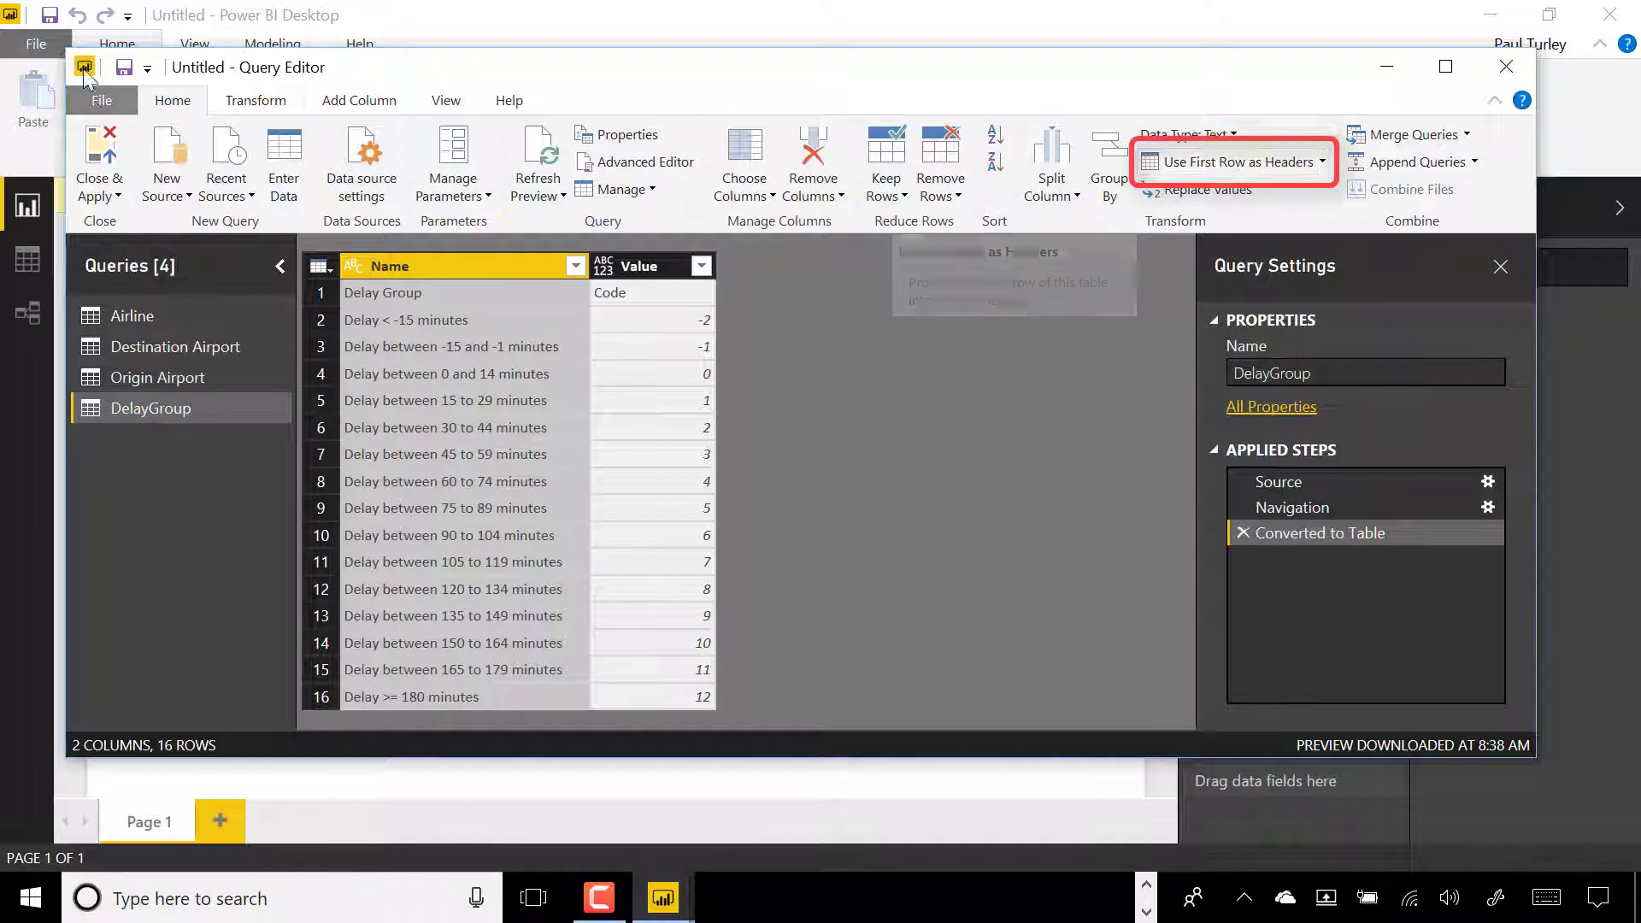
pyautogui.click(1216, 169)
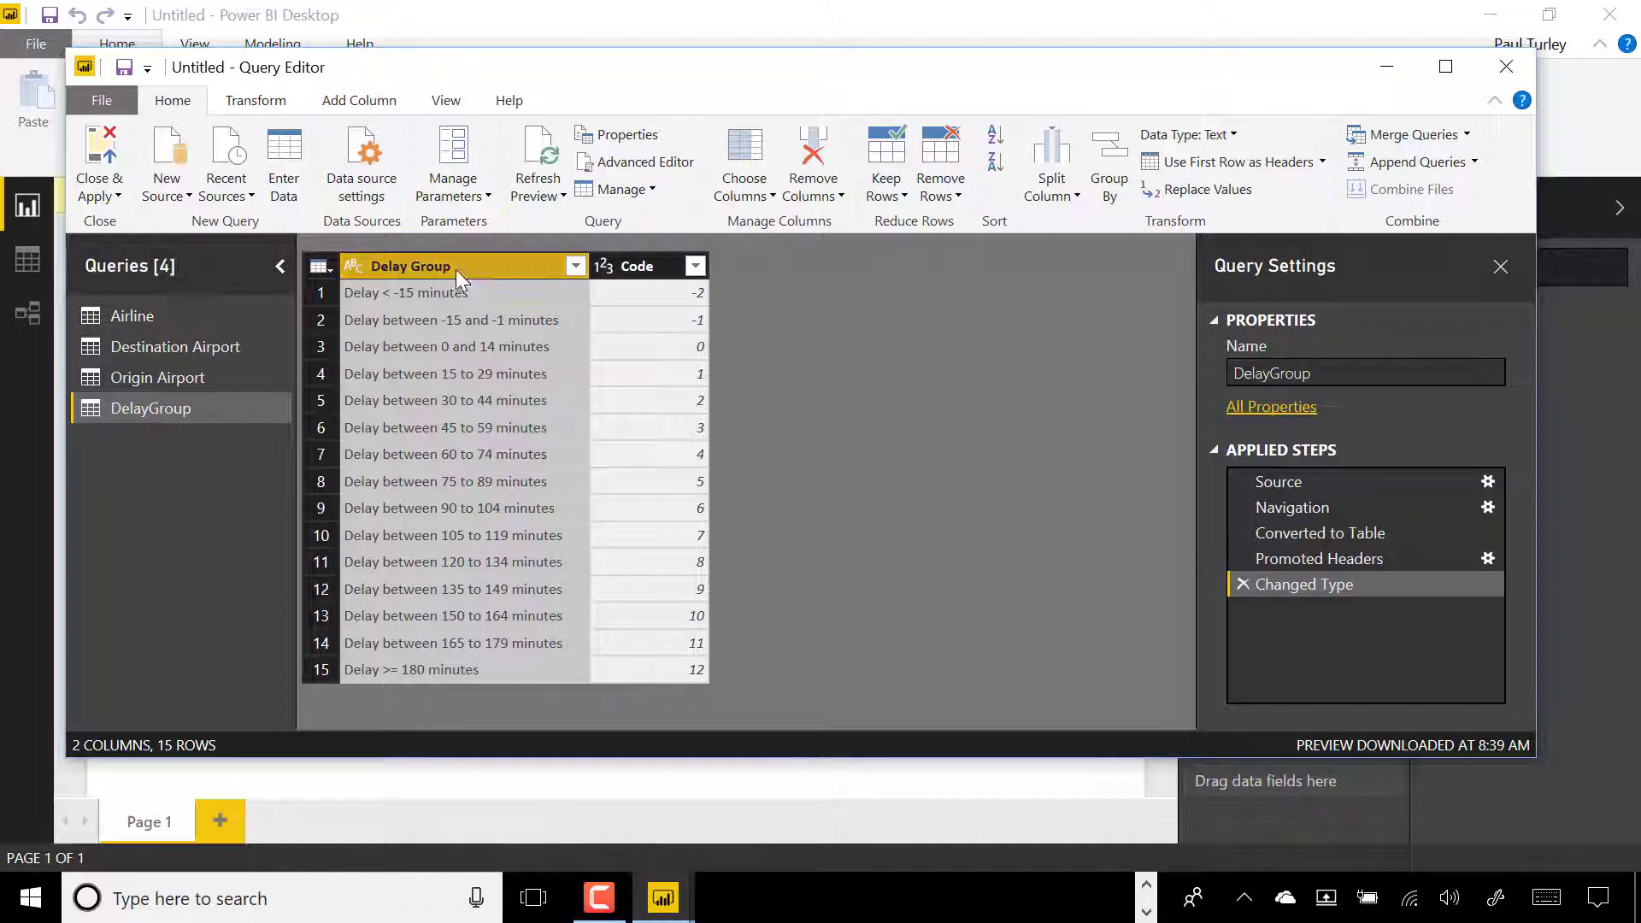
# Move the Code column ahead of the Delay Group column in the DelayGroup query.
pyautogui.click(633, 266)
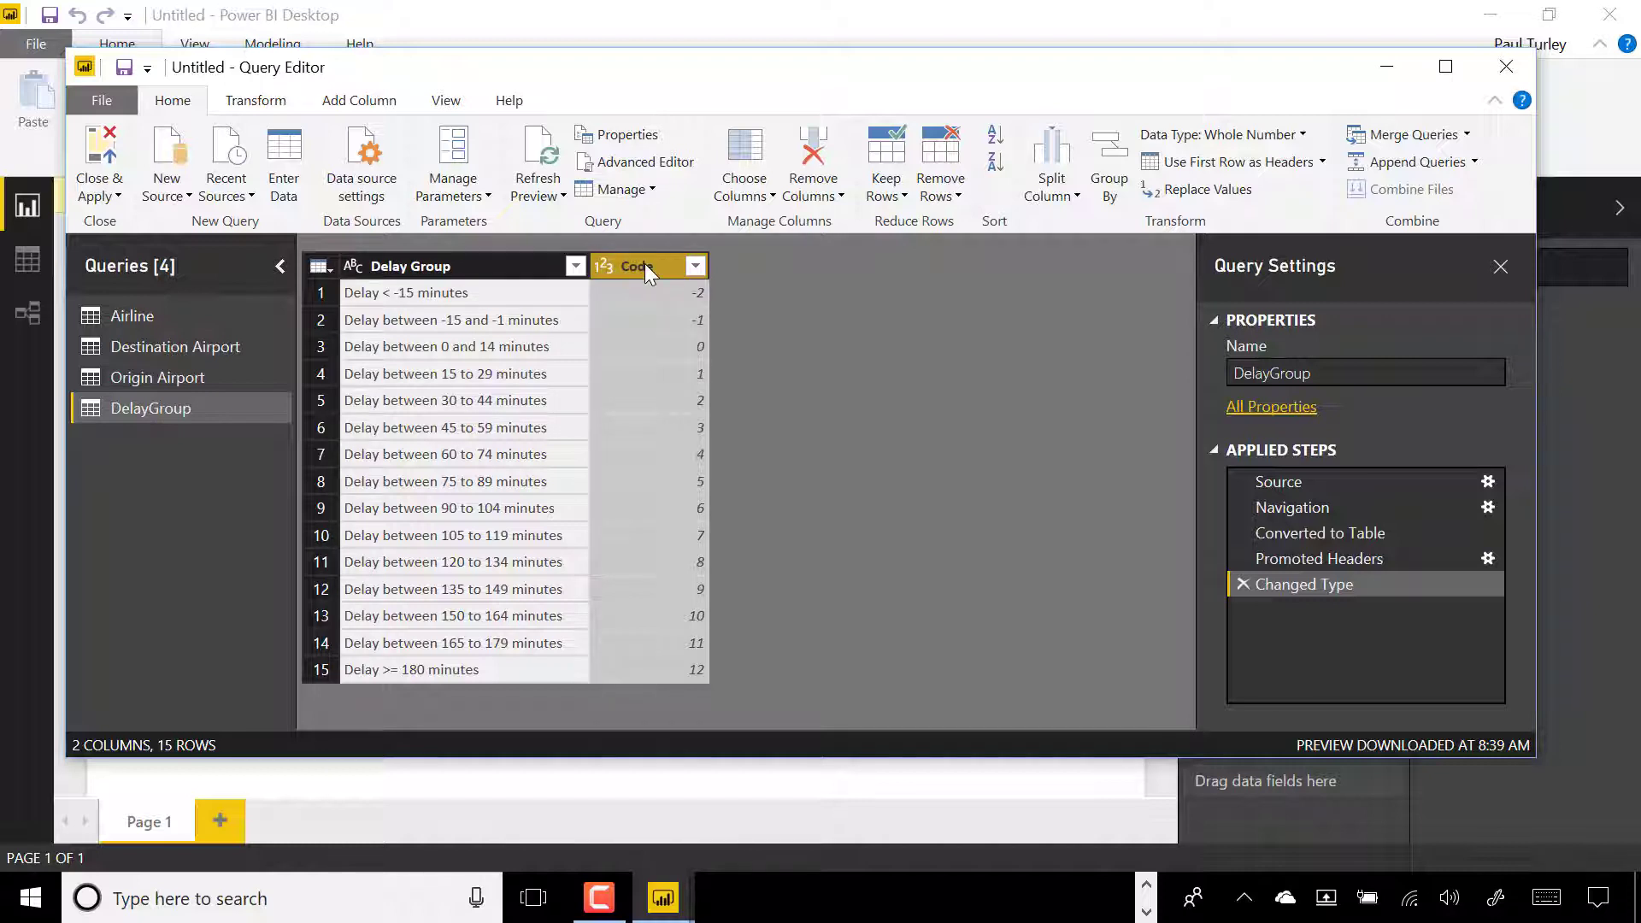
pyautogui.moveTo(645, 263)
pyautogui.mouseDown()
pyautogui.moveTo(638, 306)
pyautogui.moveTo(394, 295)
pyautogui.moveTo(337, 268)
pyautogui.mouseUp()
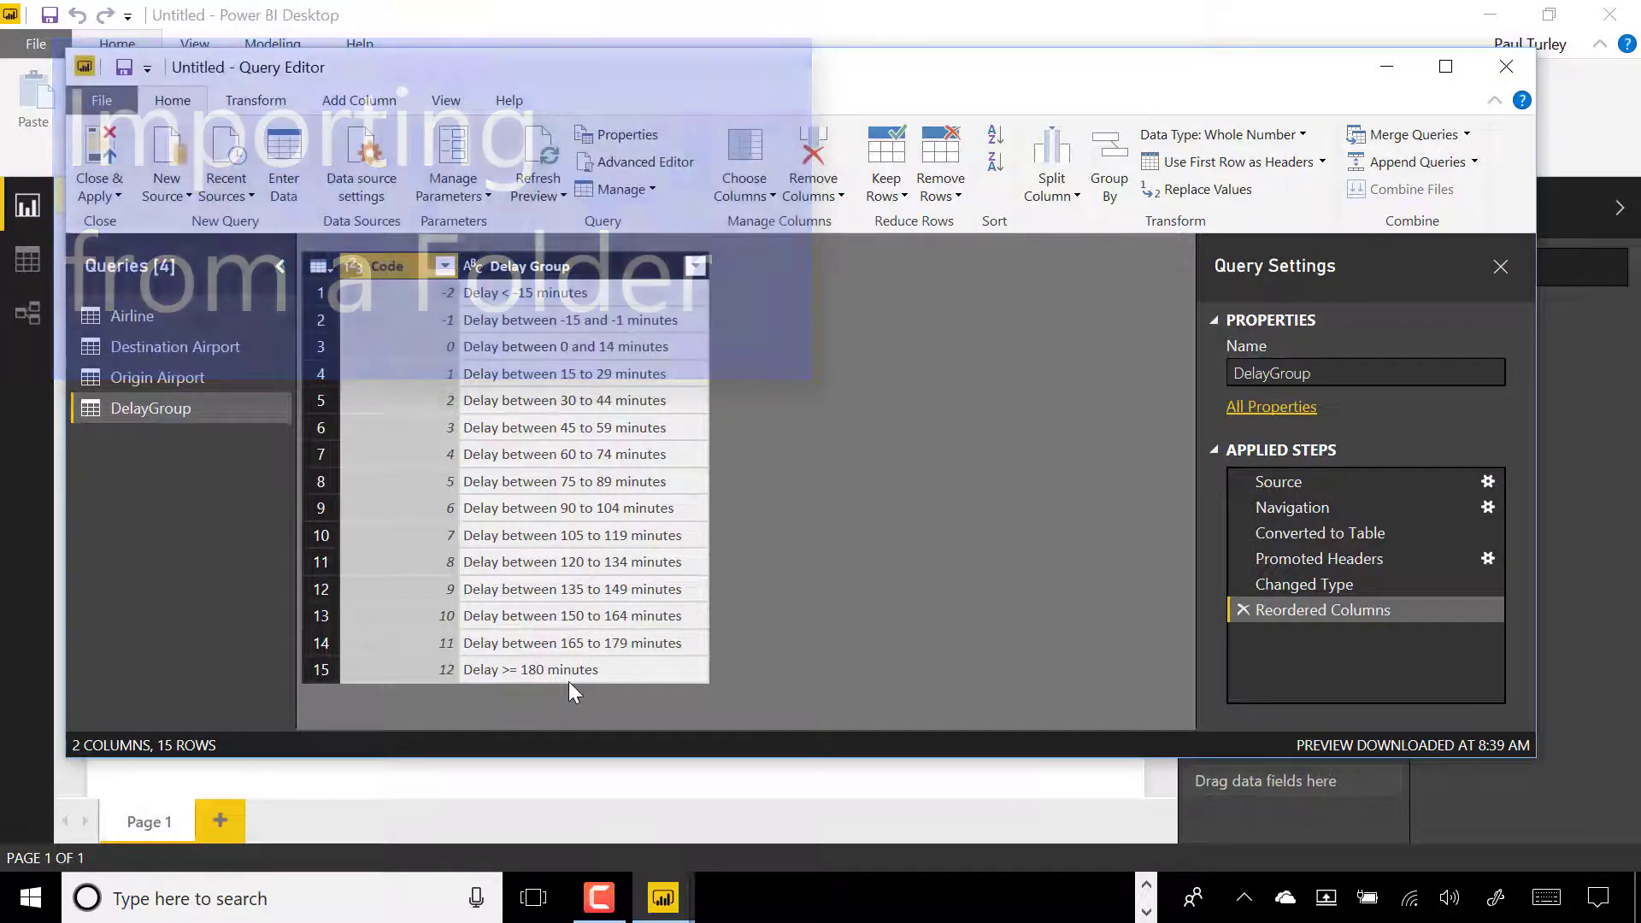
# Start a new query that uses a Folder as its data source.
pyautogui.click(177, 197)
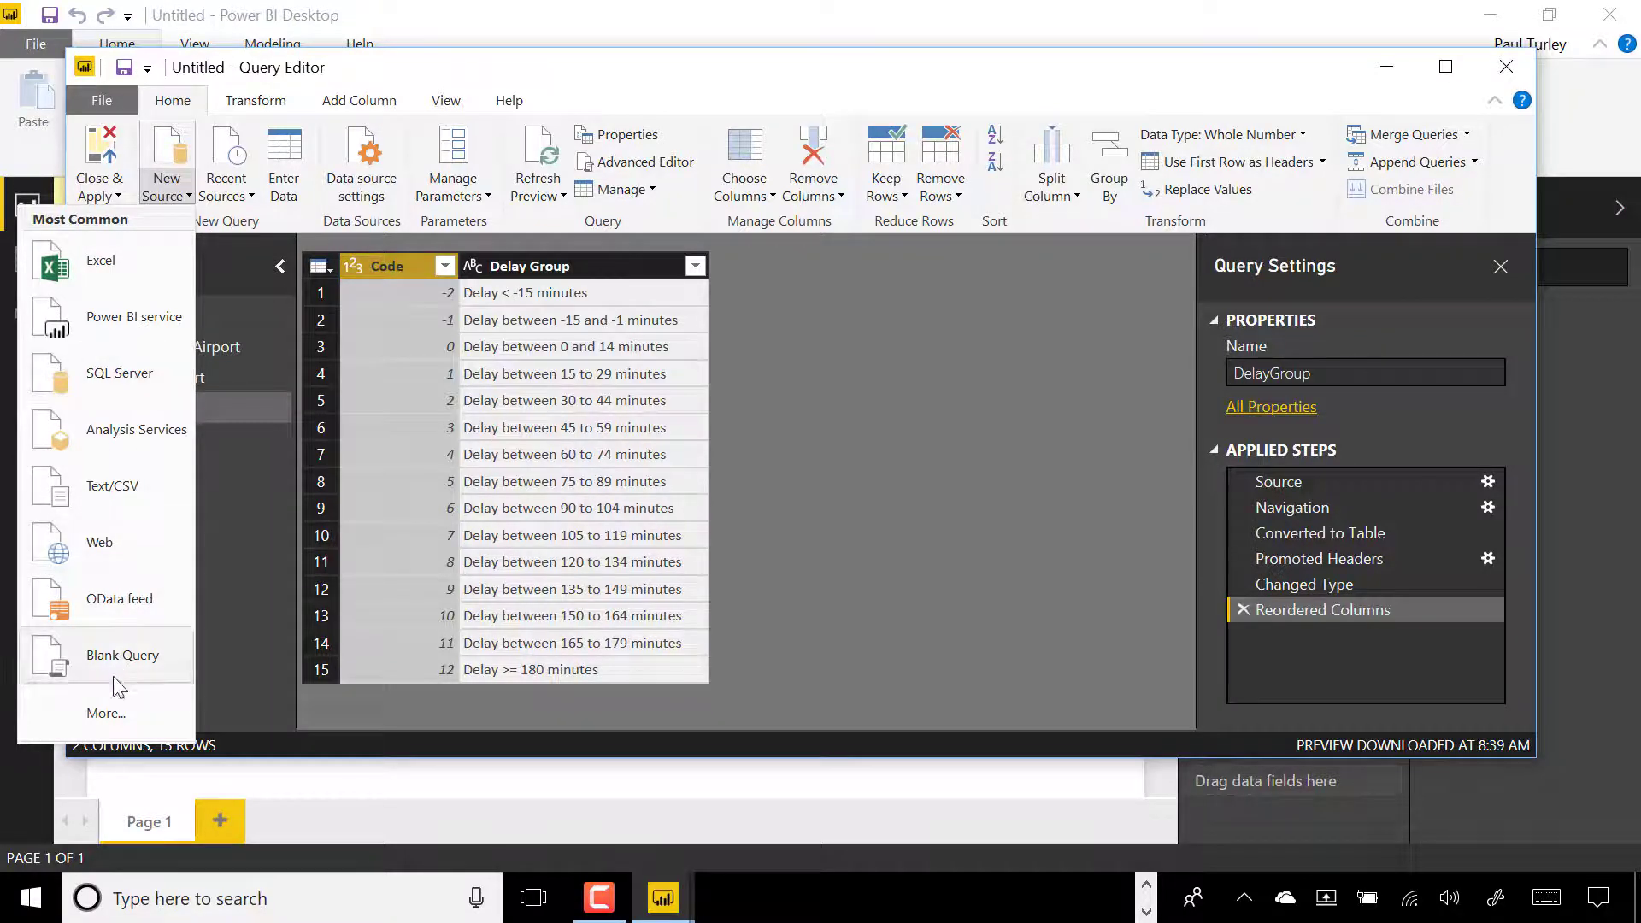
pyautogui.click(106, 725)
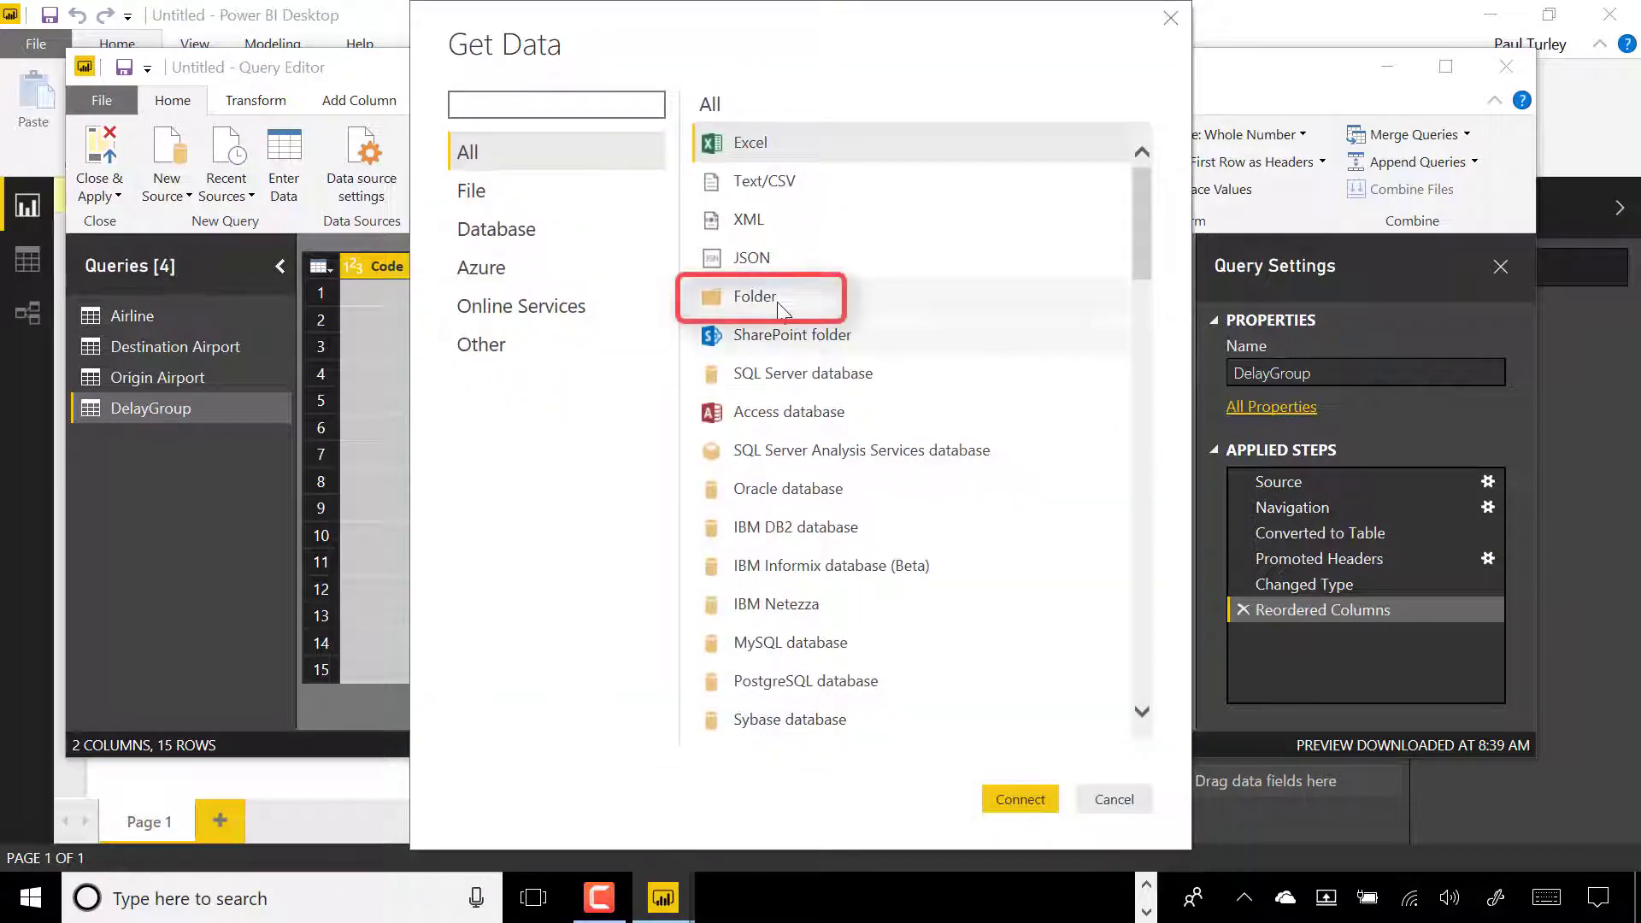
pyautogui.click(774, 299)
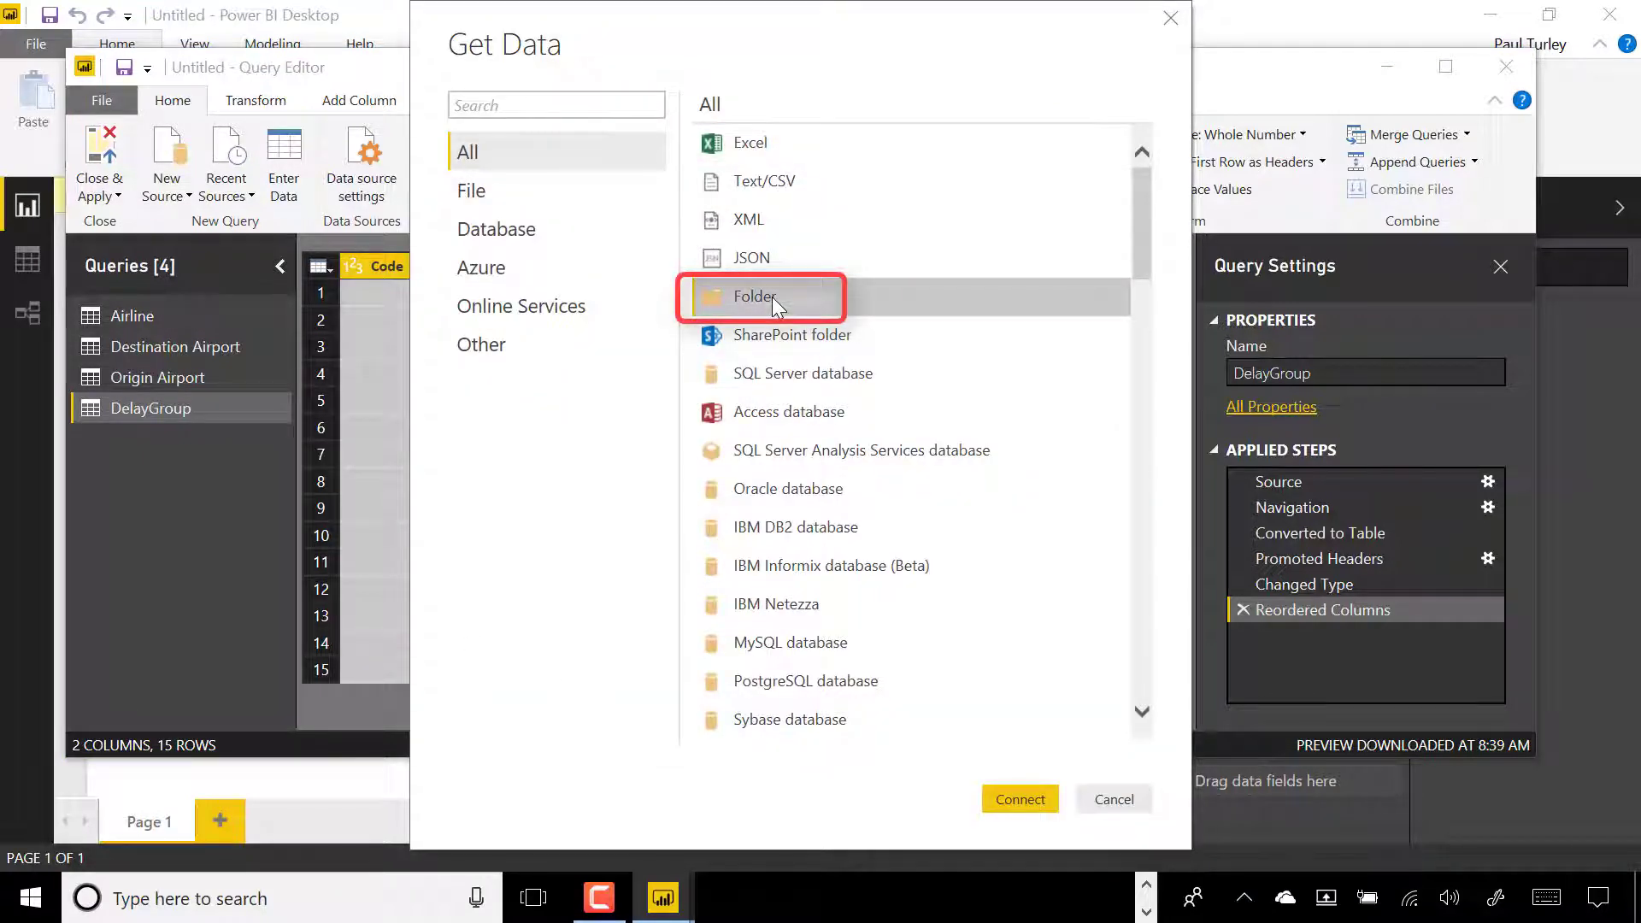
pyautogui.click(1019, 799)
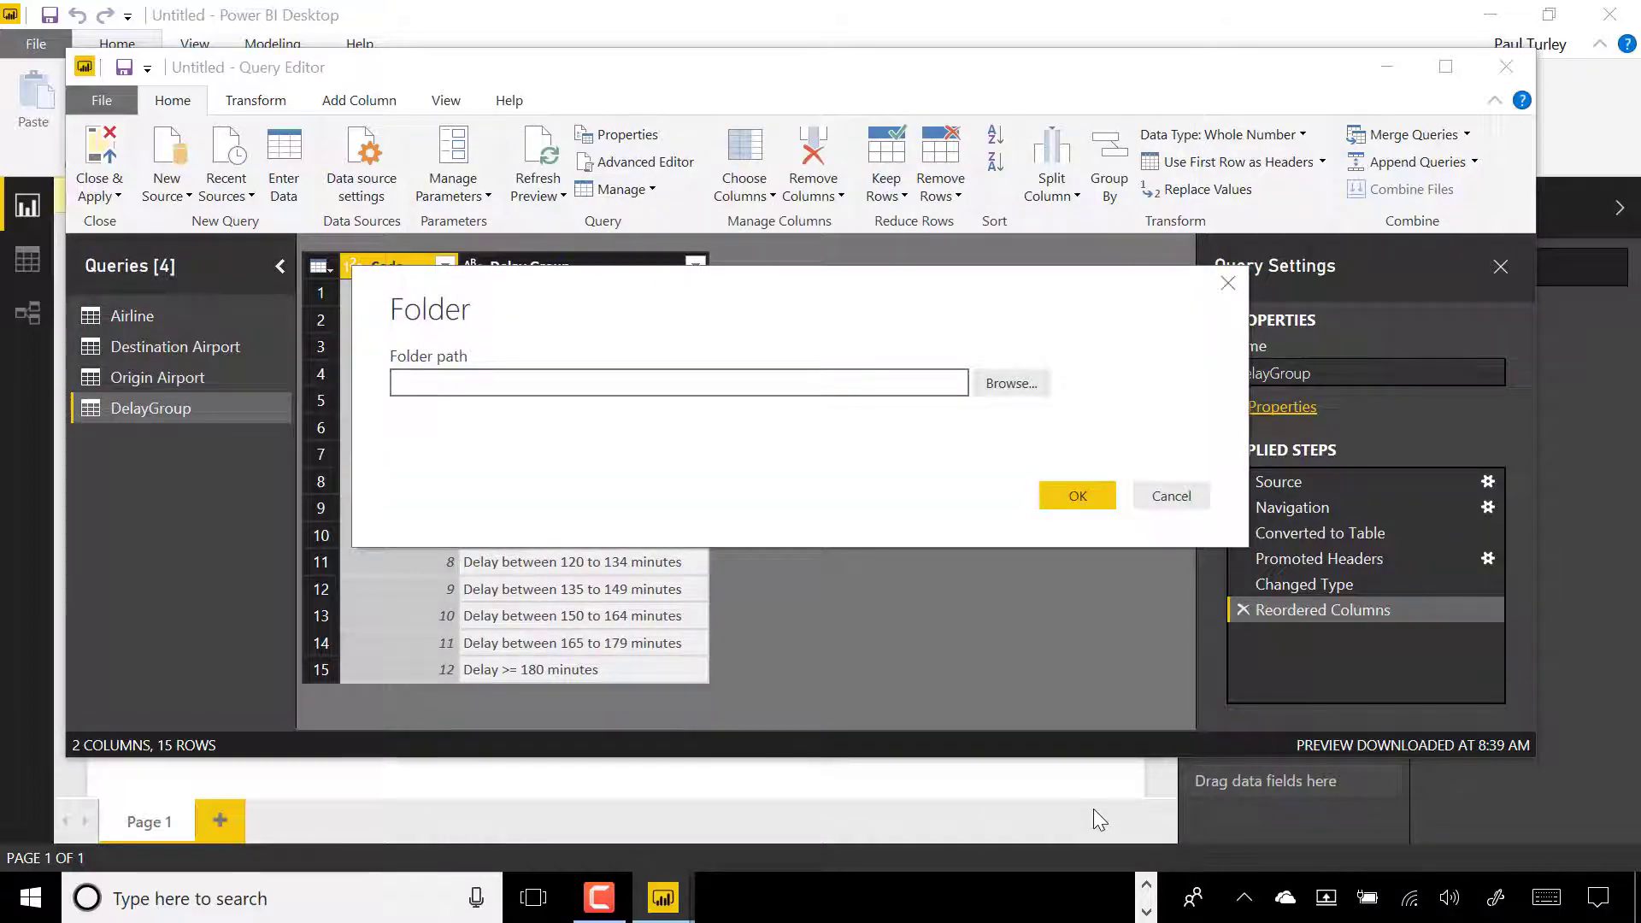
# Set the folder path to C:\Mastering Power BI Workshop\Data\Fact Data\2016.
pyautogui.click(1004, 384)
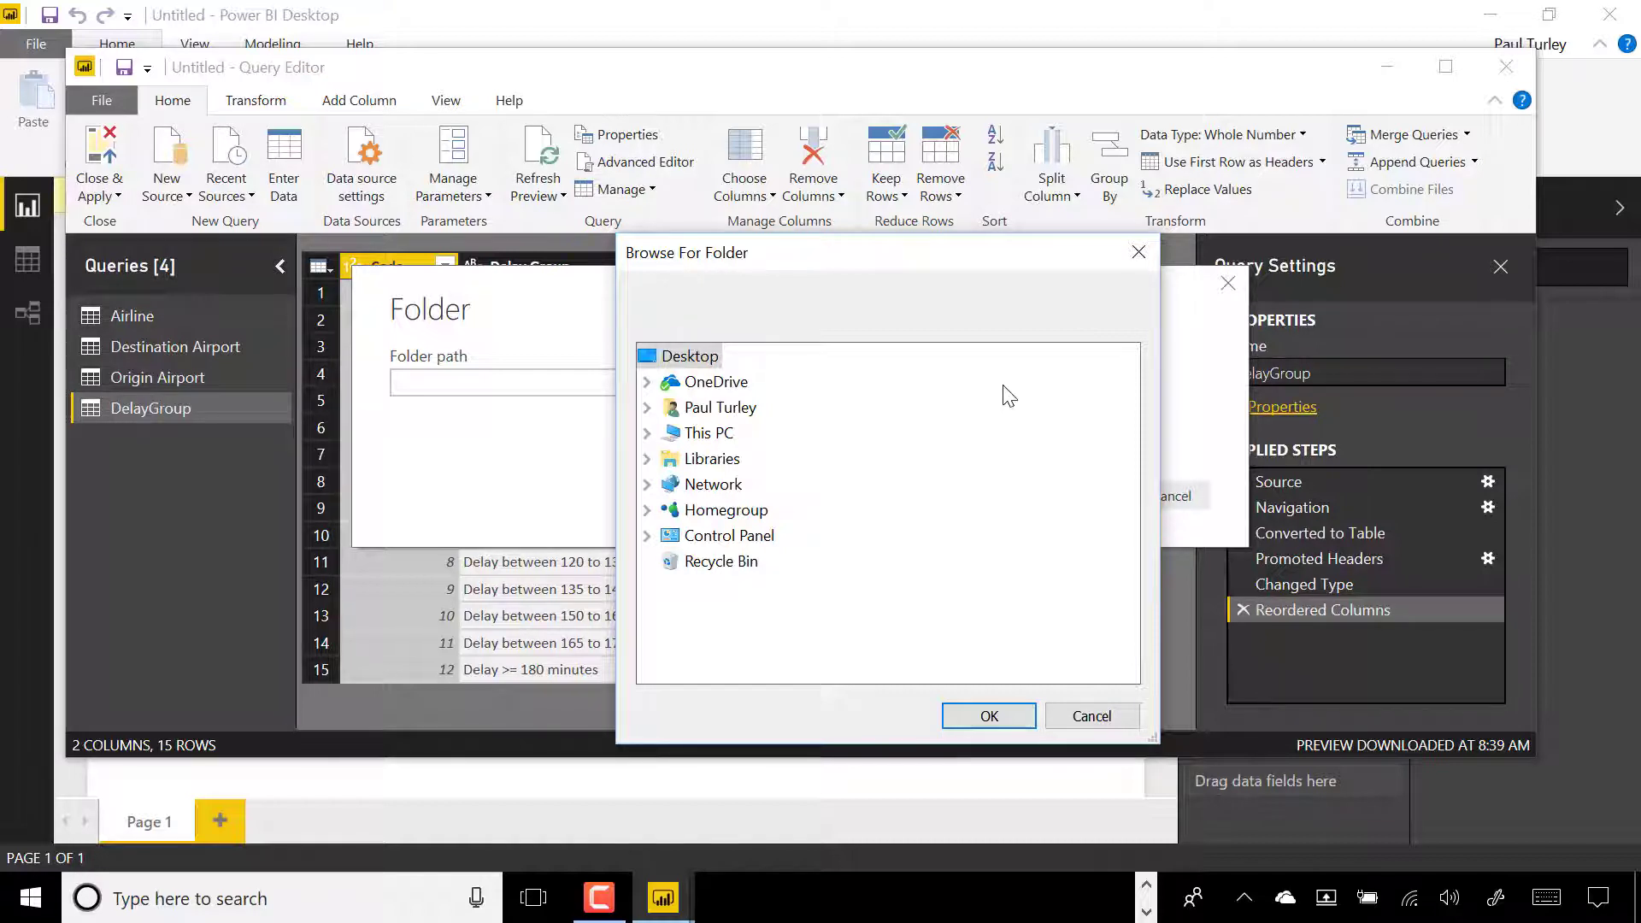
pyautogui.click(646, 432)
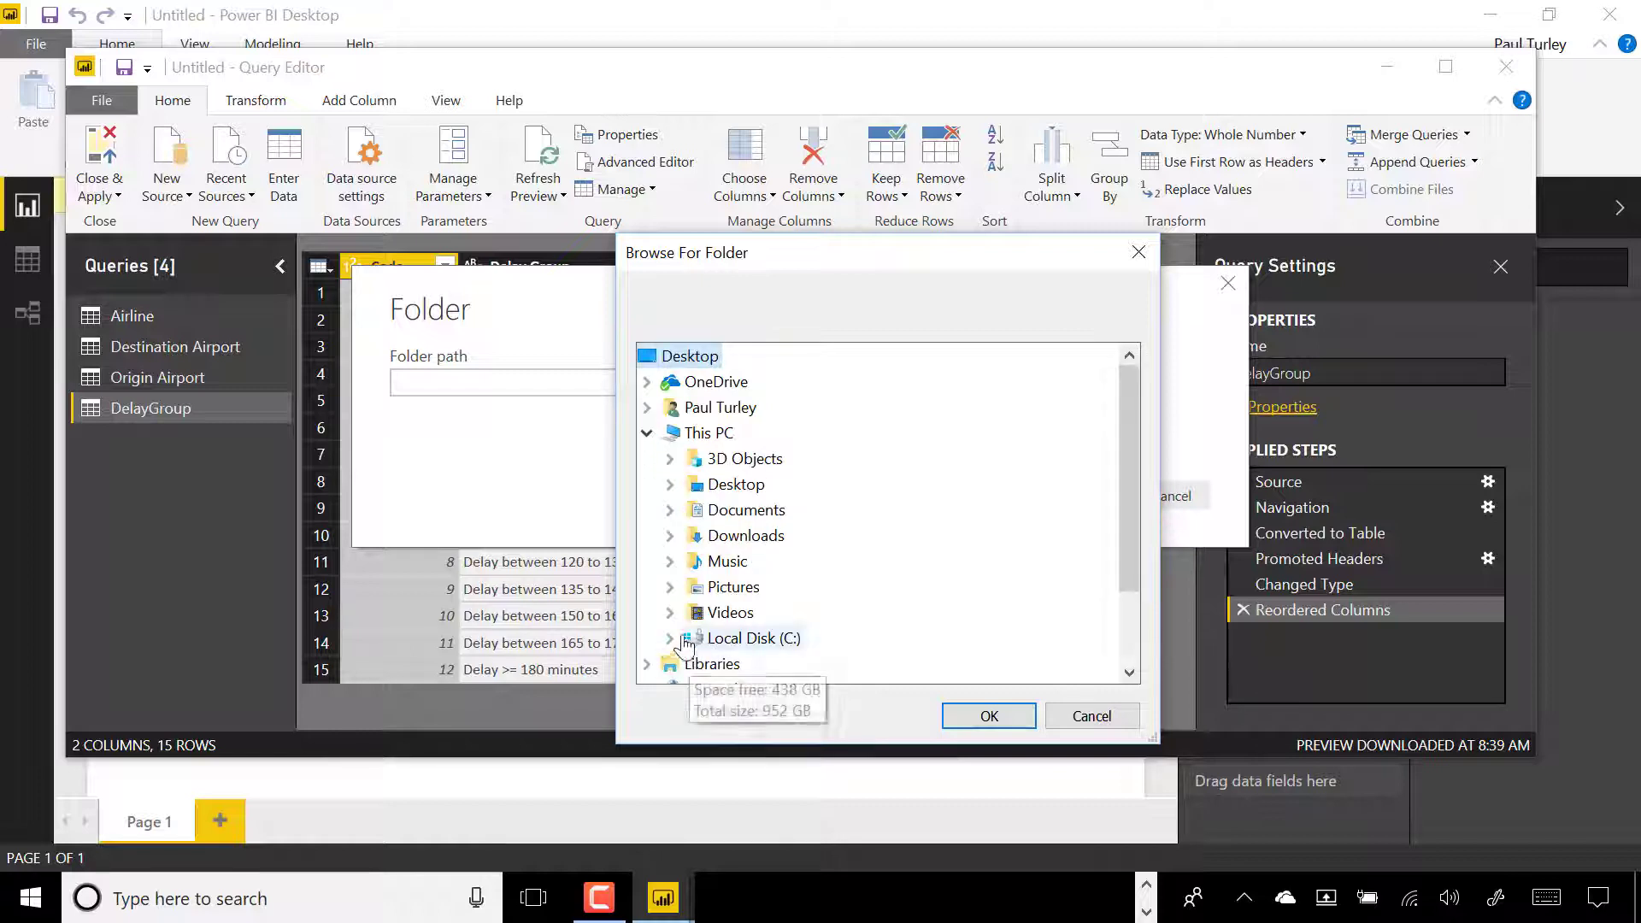
pyautogui.click(669, 646)
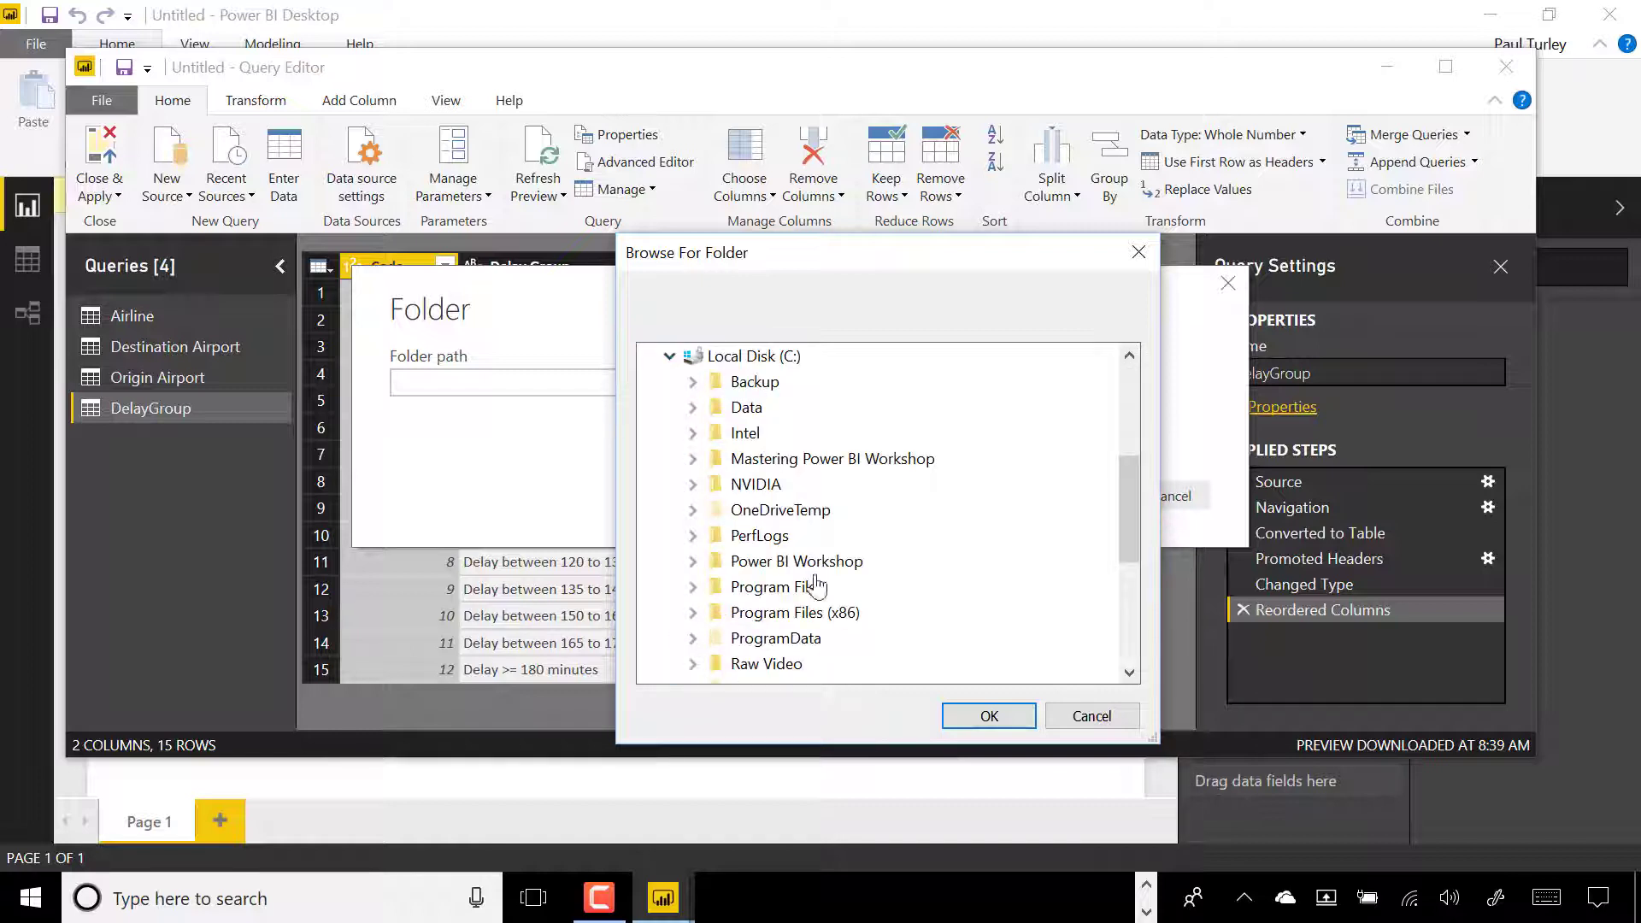
pyautogui.click(693, 459)
pyautogui.click(716, 484)
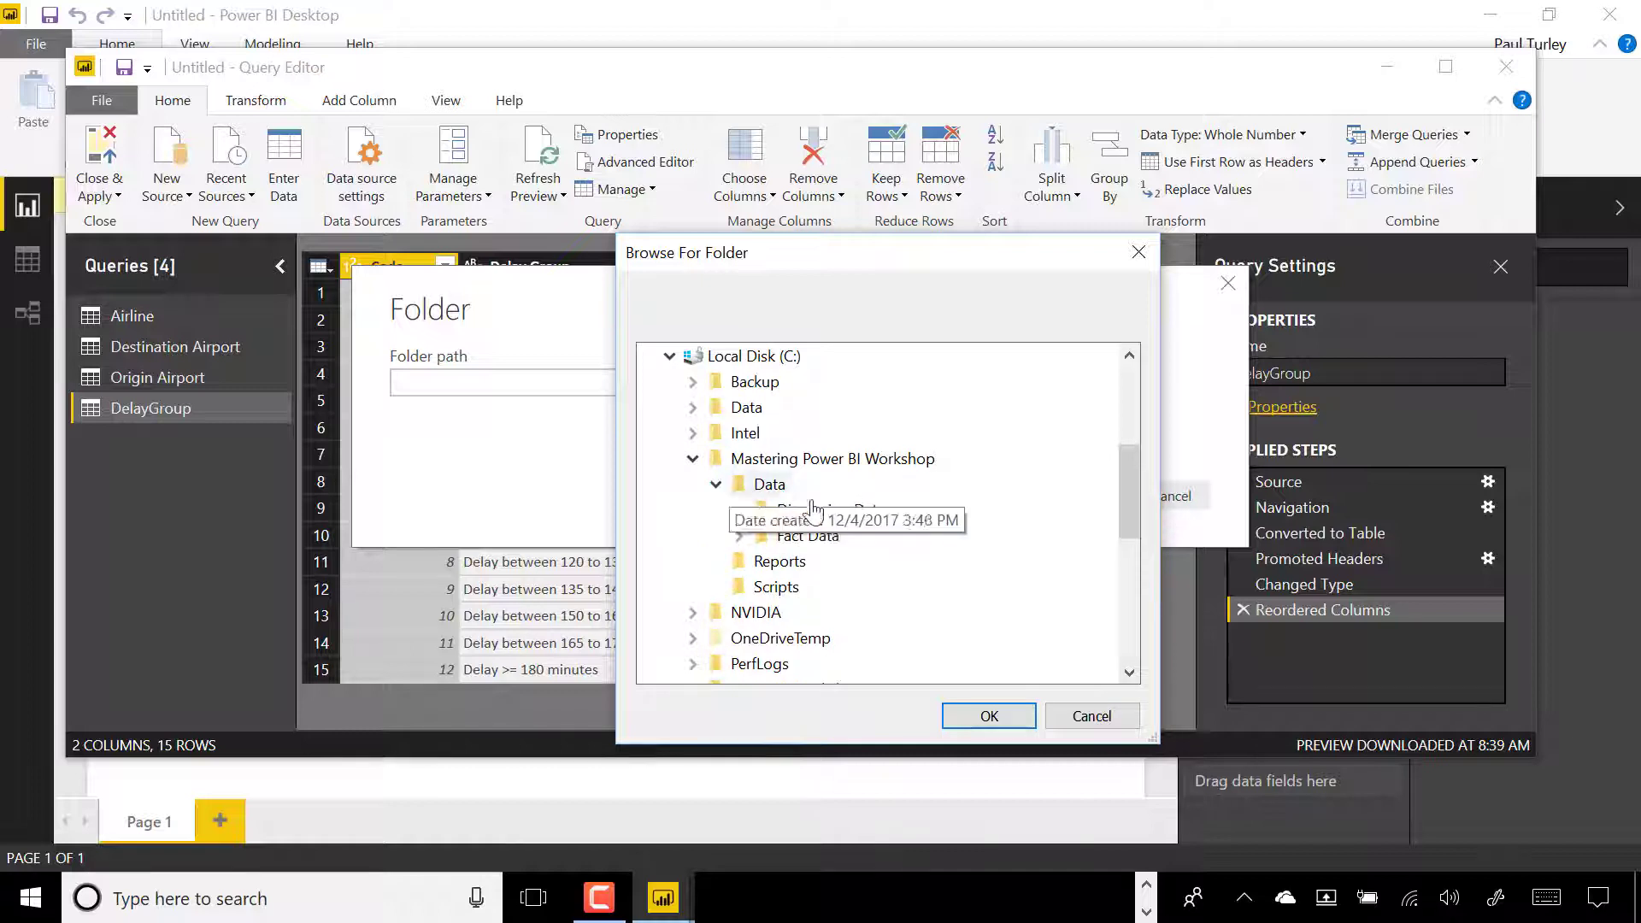
pyautogui.click(738, 535)
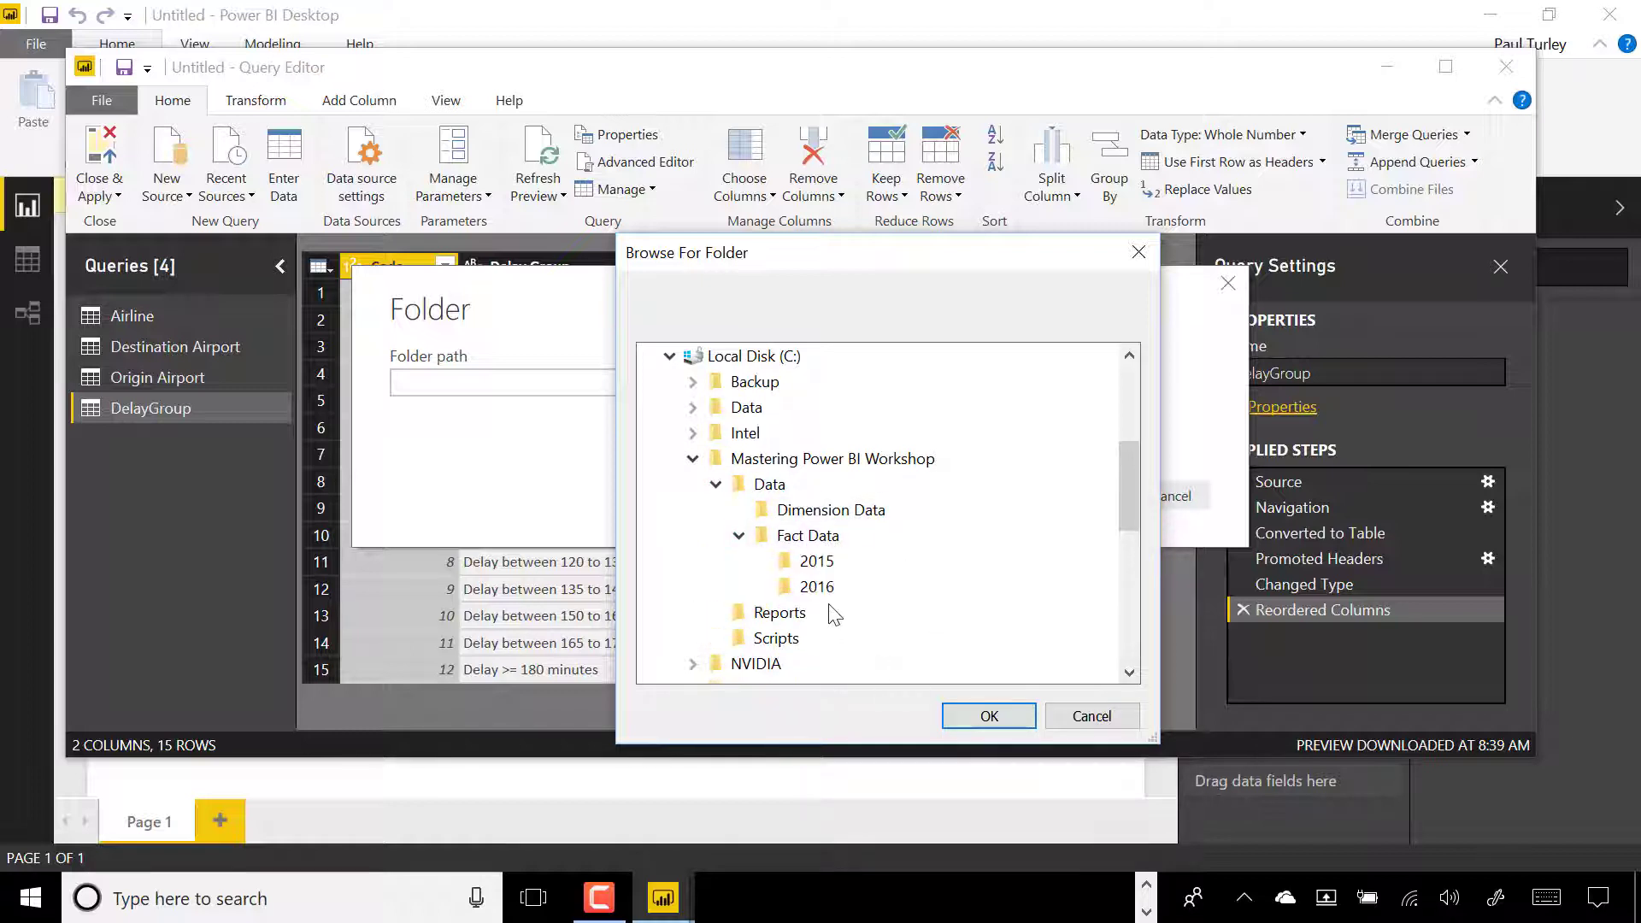
pyautogui.click(816, 587)
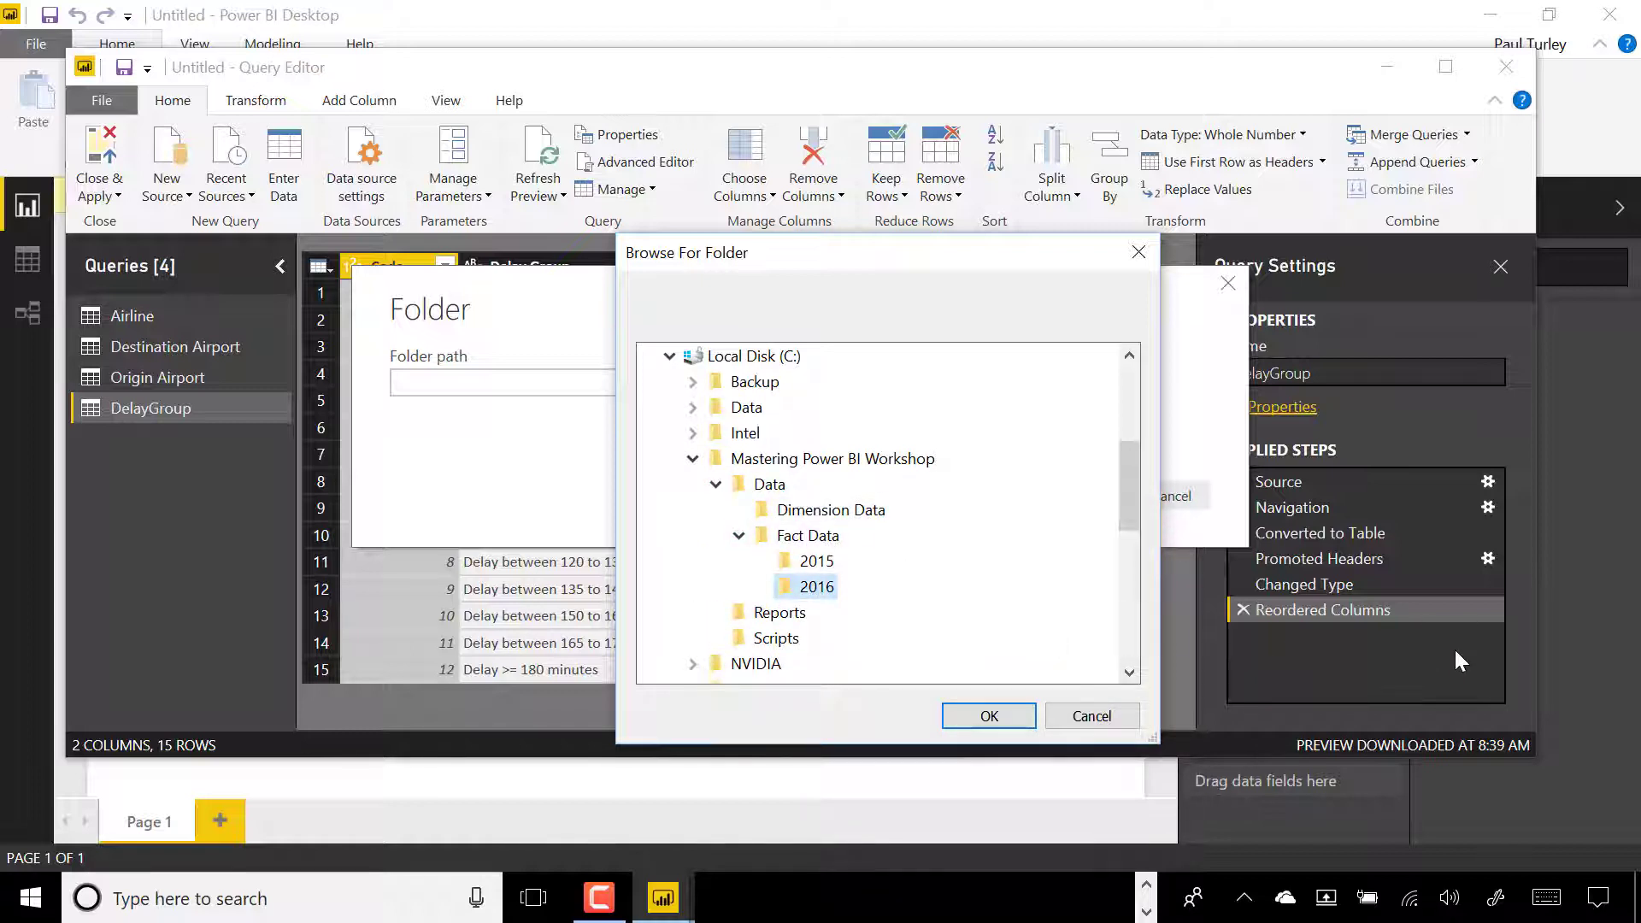
pyautogui.click(989, 715)
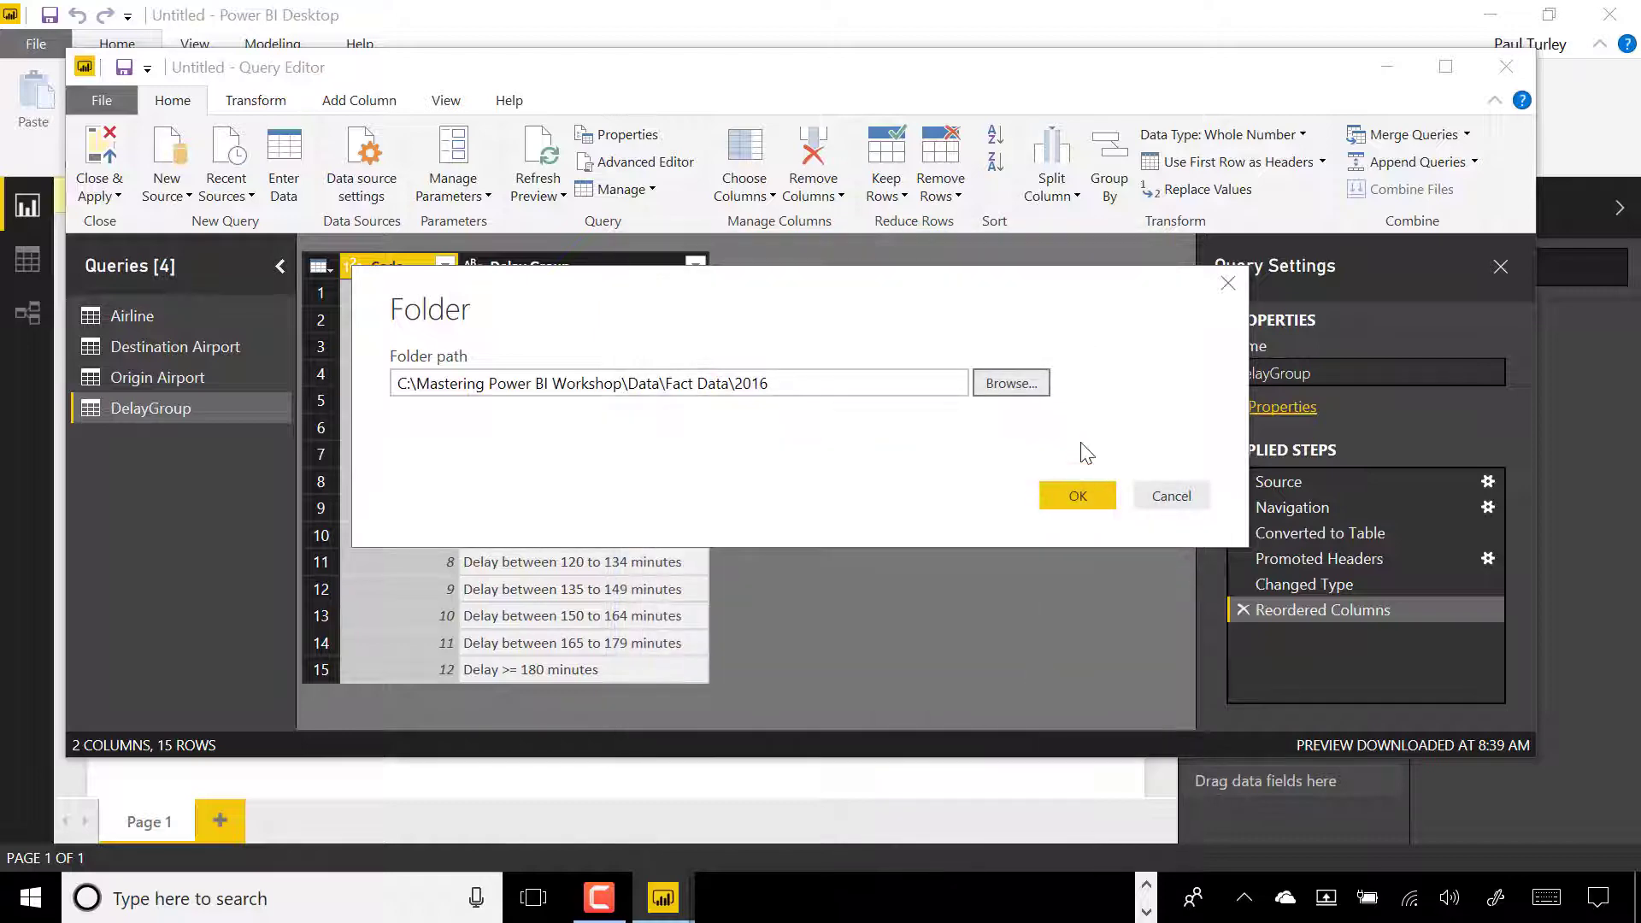
# Combine and edit the folder's CSV files, using the first file as the example, a comma delimiter and type detection based on the first 200 rows.
pyautogui.click(1070, 499)
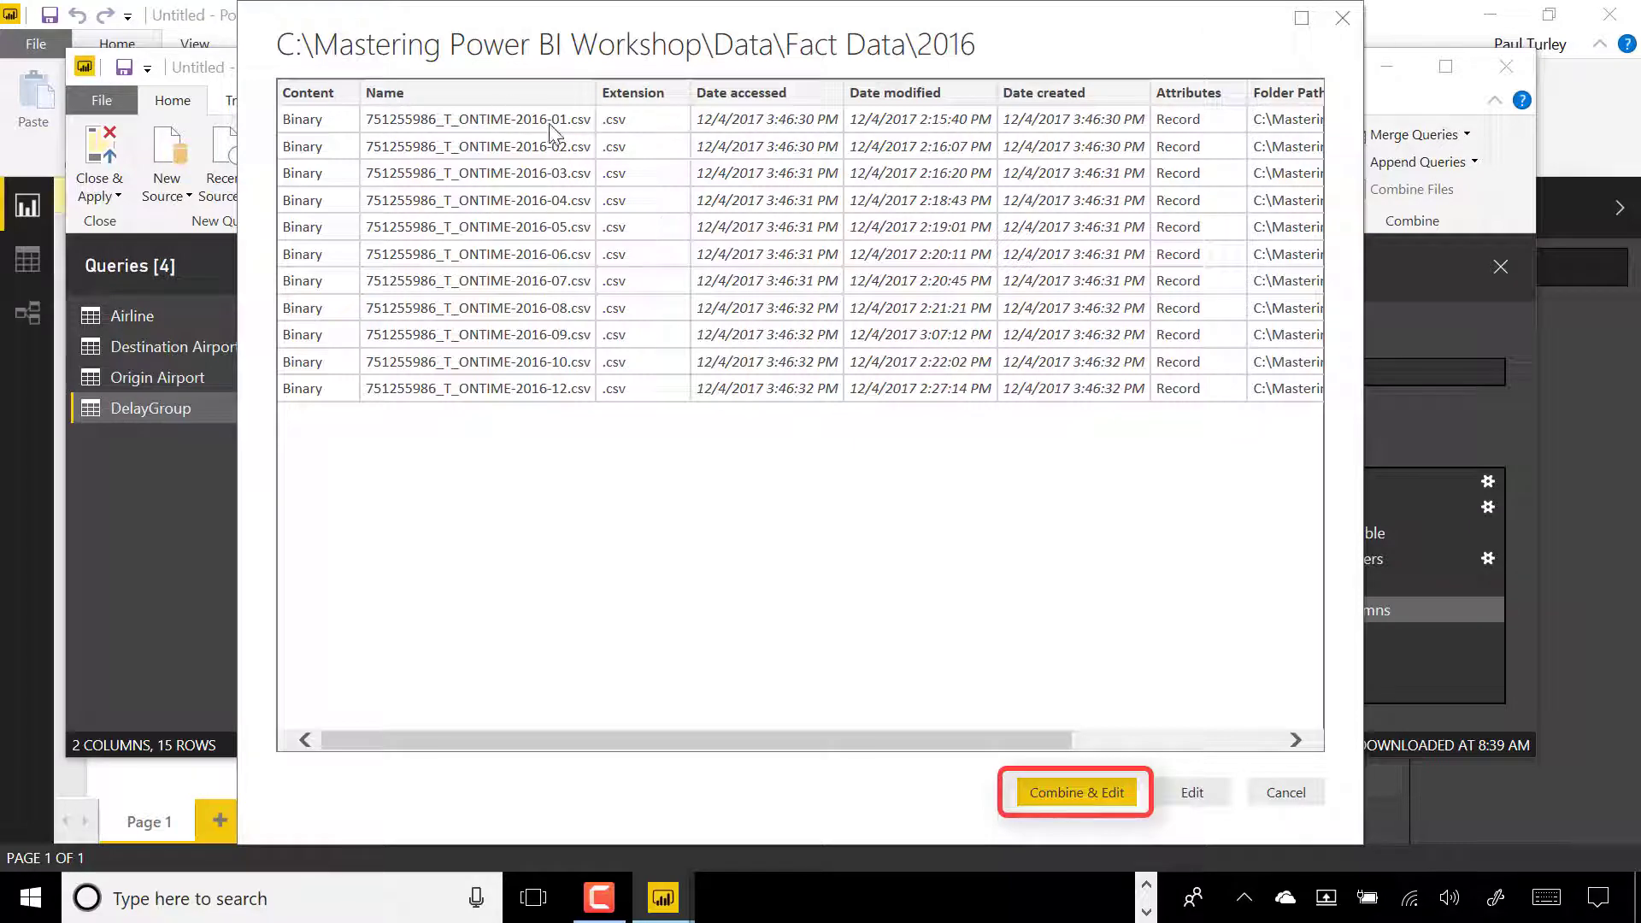
pyautogui.click(1078, 793)
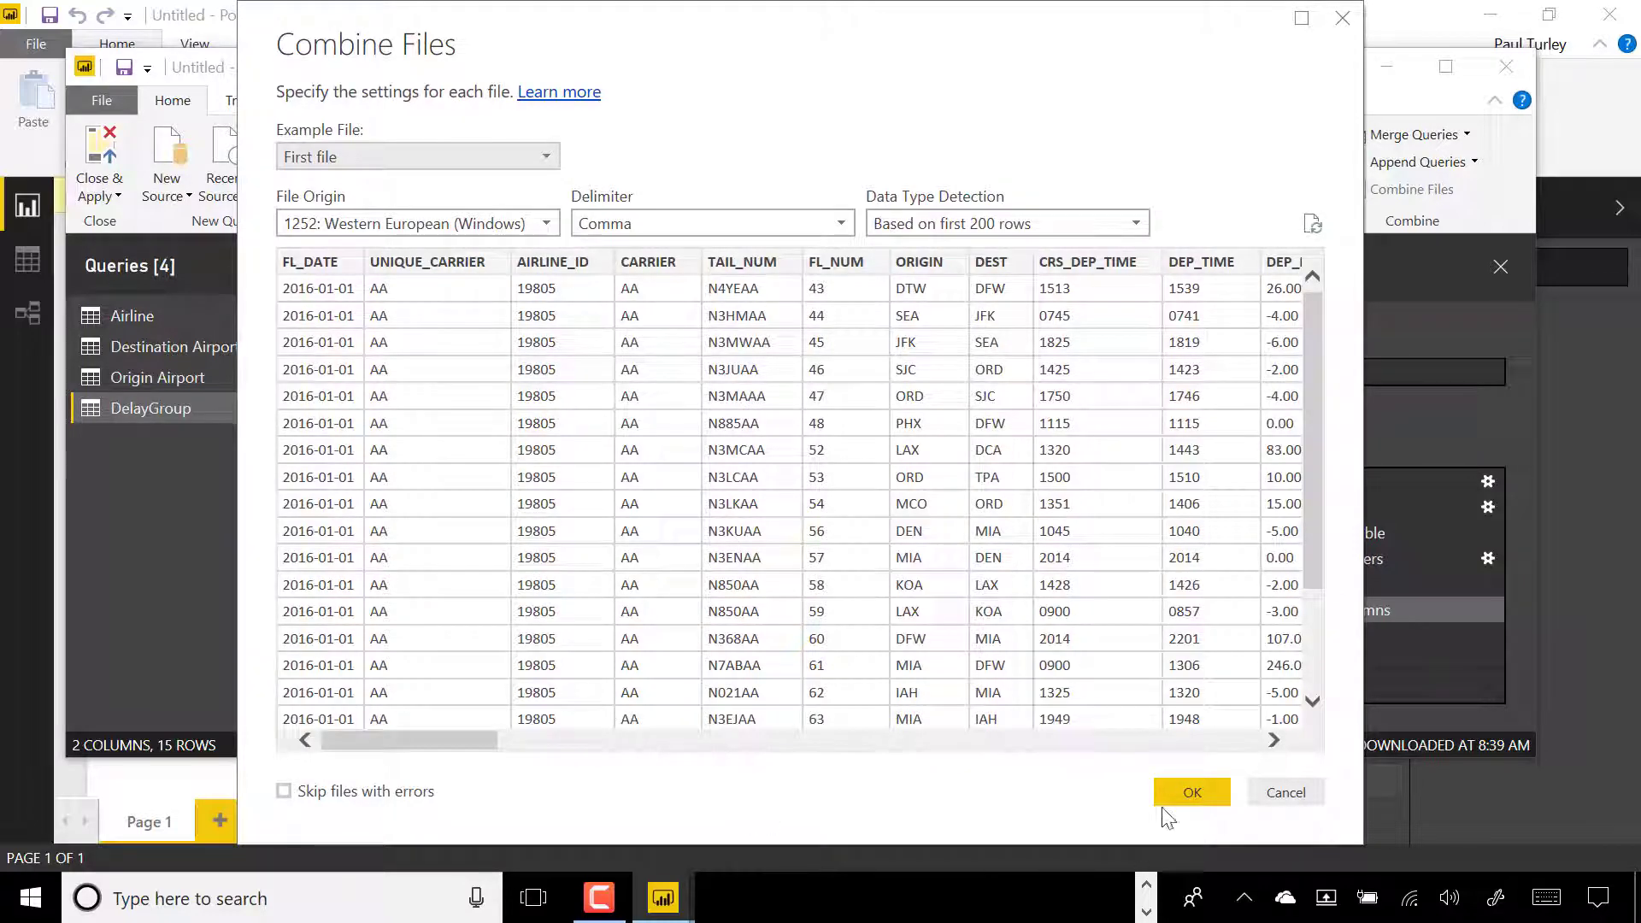
pyautogui.click(1192, 792)
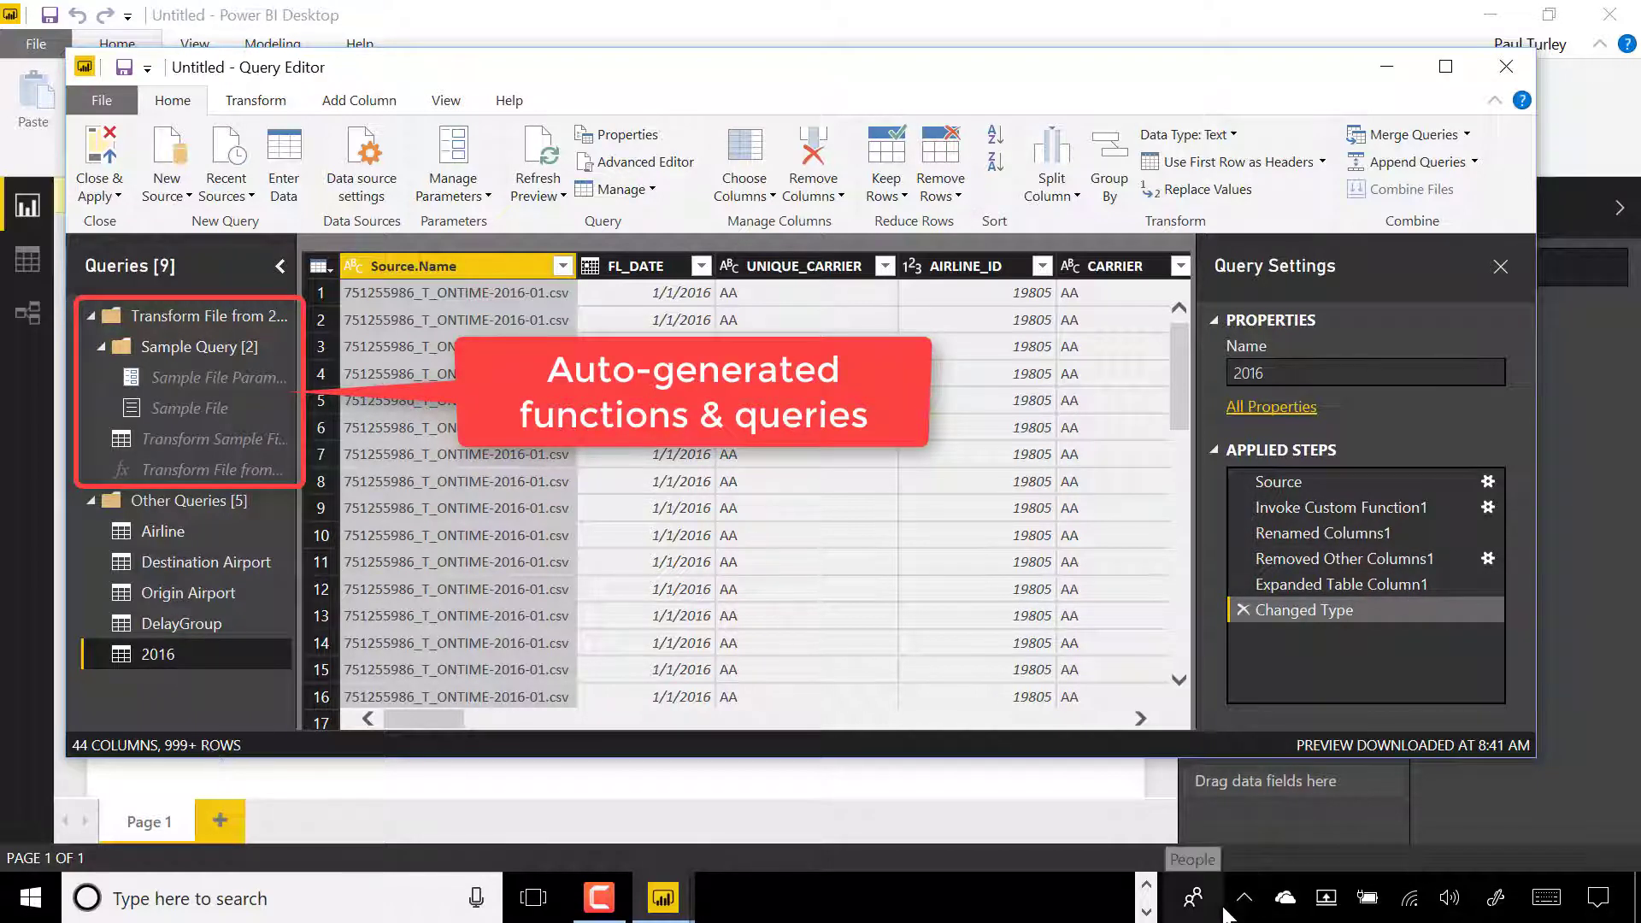
# Rename the combined 2016 query as Ontime Performance and maximize the Query Editor window.
pyautogui.click(1295, 373)
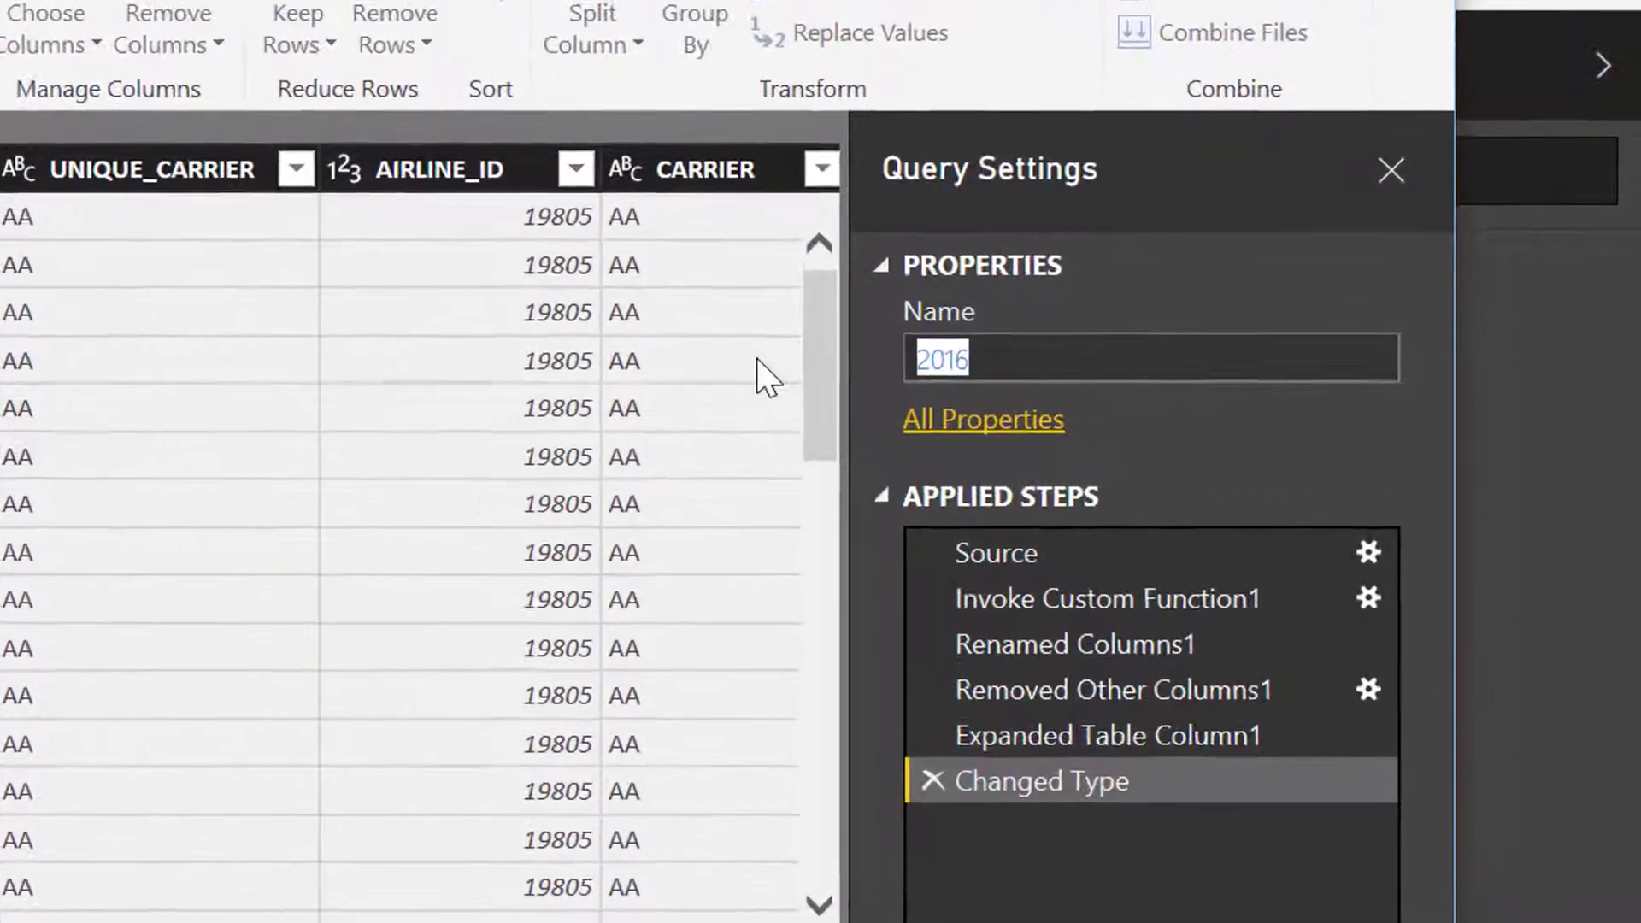
pyautogui.write('Ontime ')
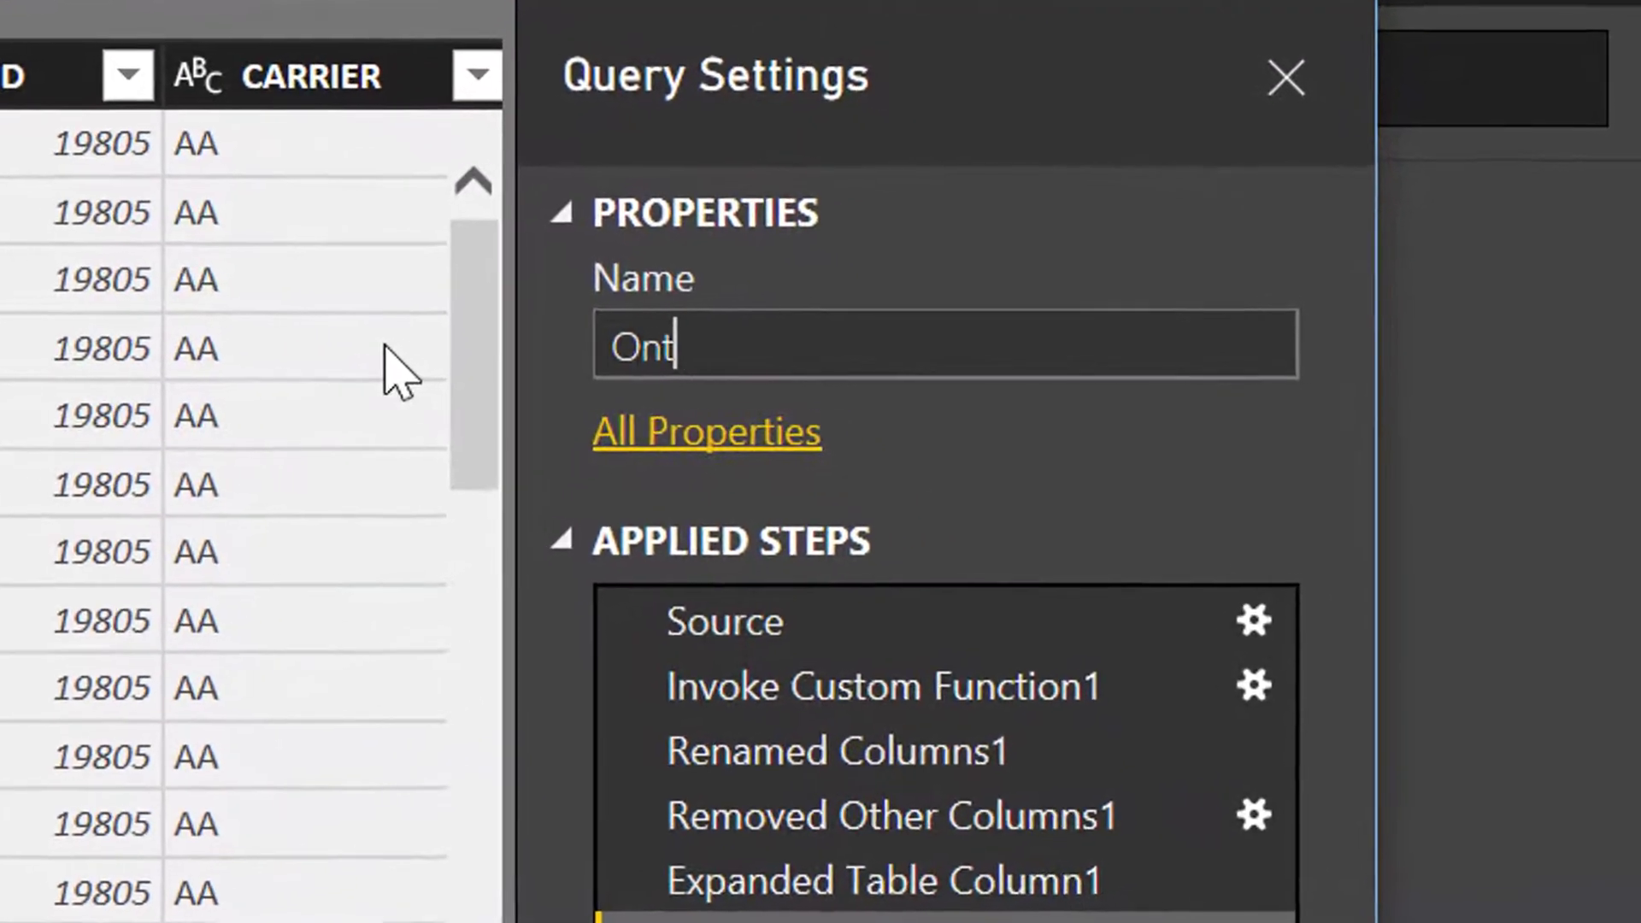
pyautogui.write('Perform')
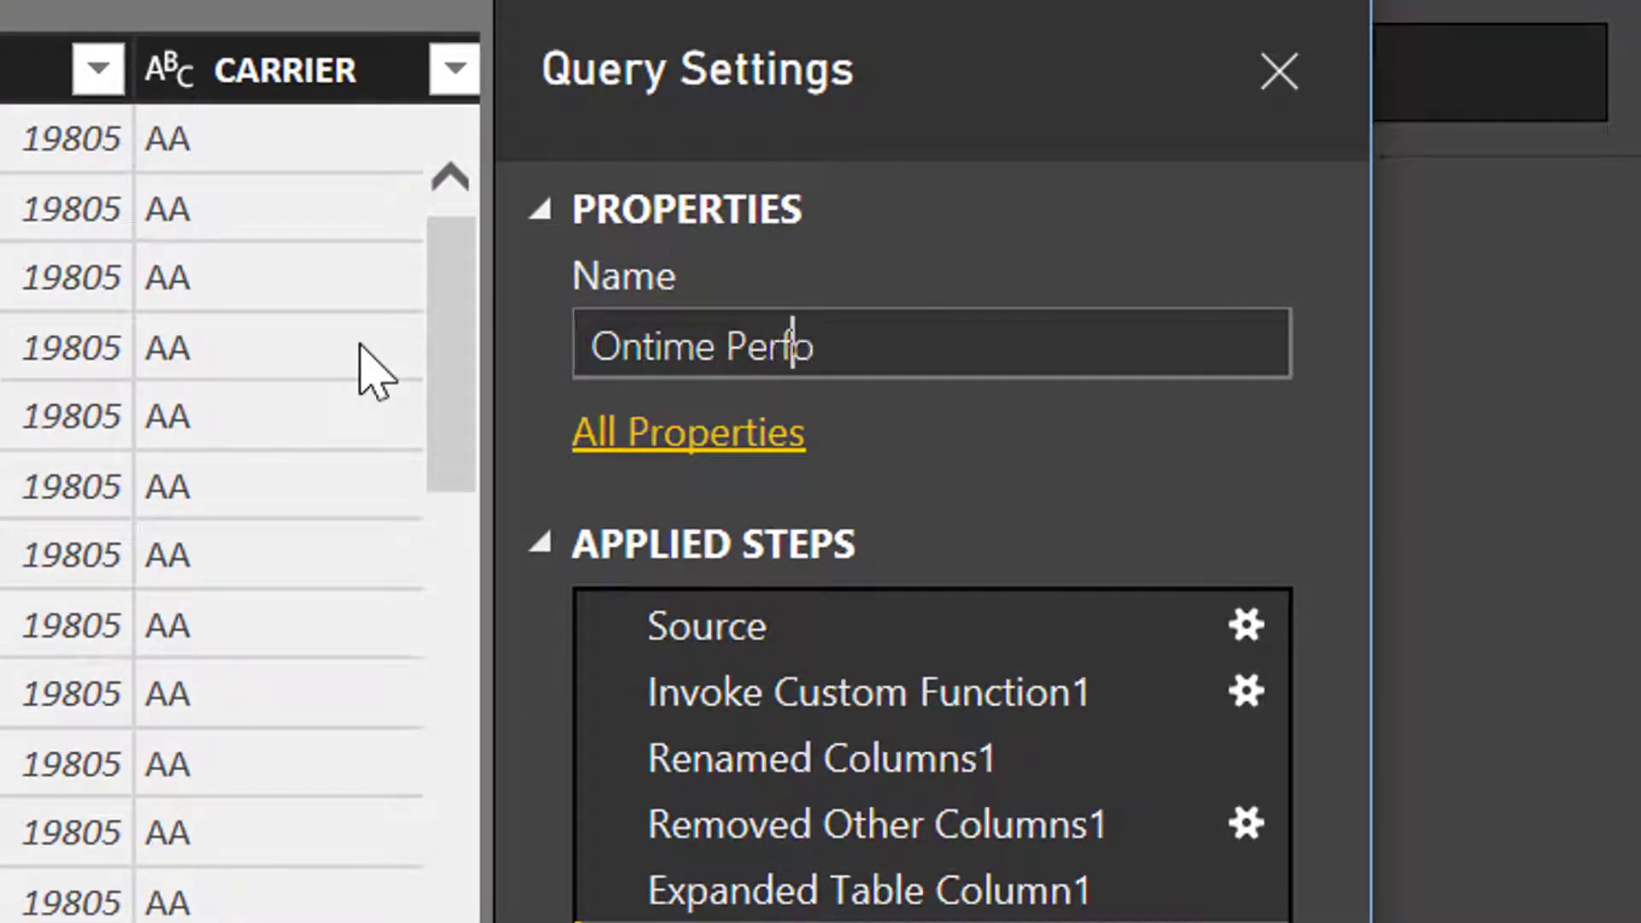
pyautogui.write('ance')
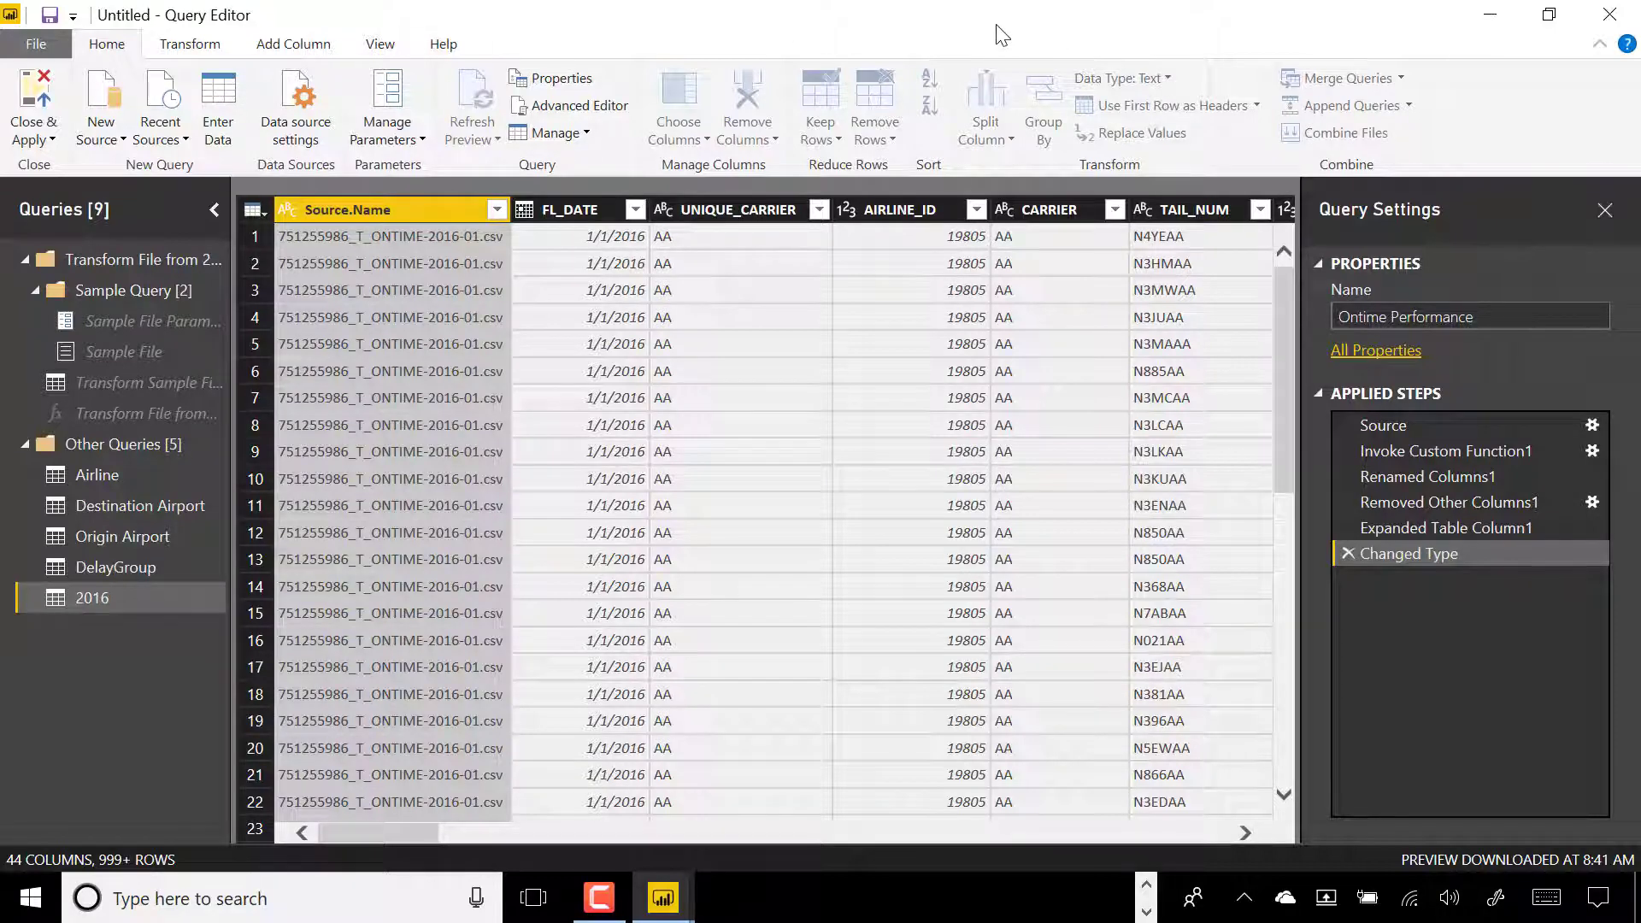
pyautogui.moveTo(932, 24); pyautogui.dragTo(1175, 333)
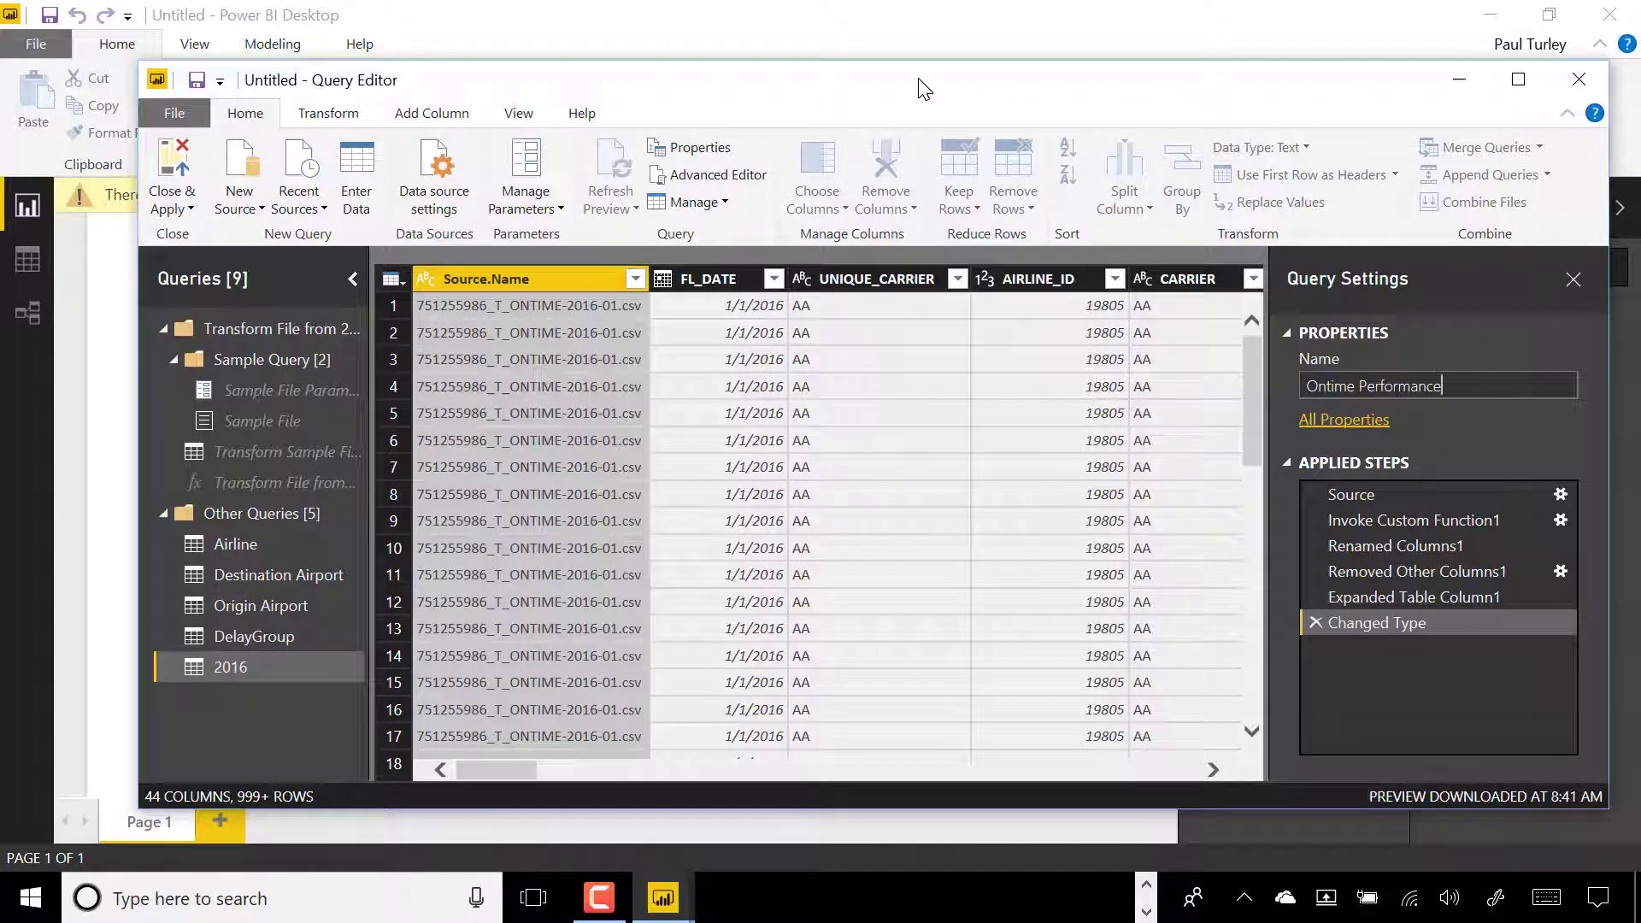
pyautogui.moveTo(924, 89); pyautogui.dragTo(891, 84)
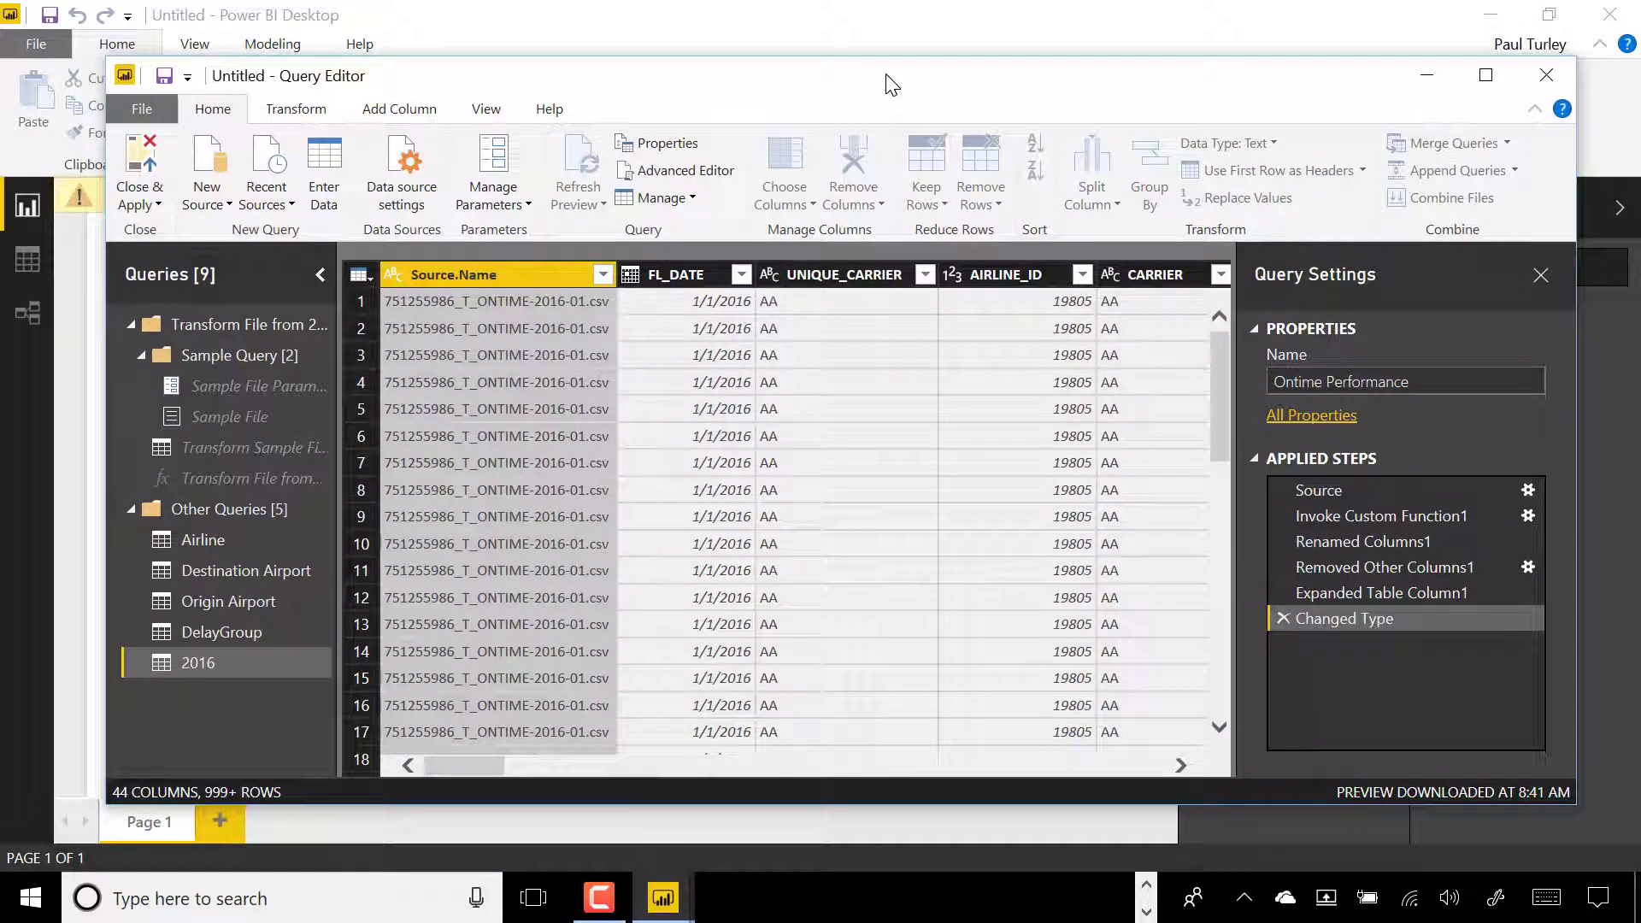
pyautogui.click(1485, 77)
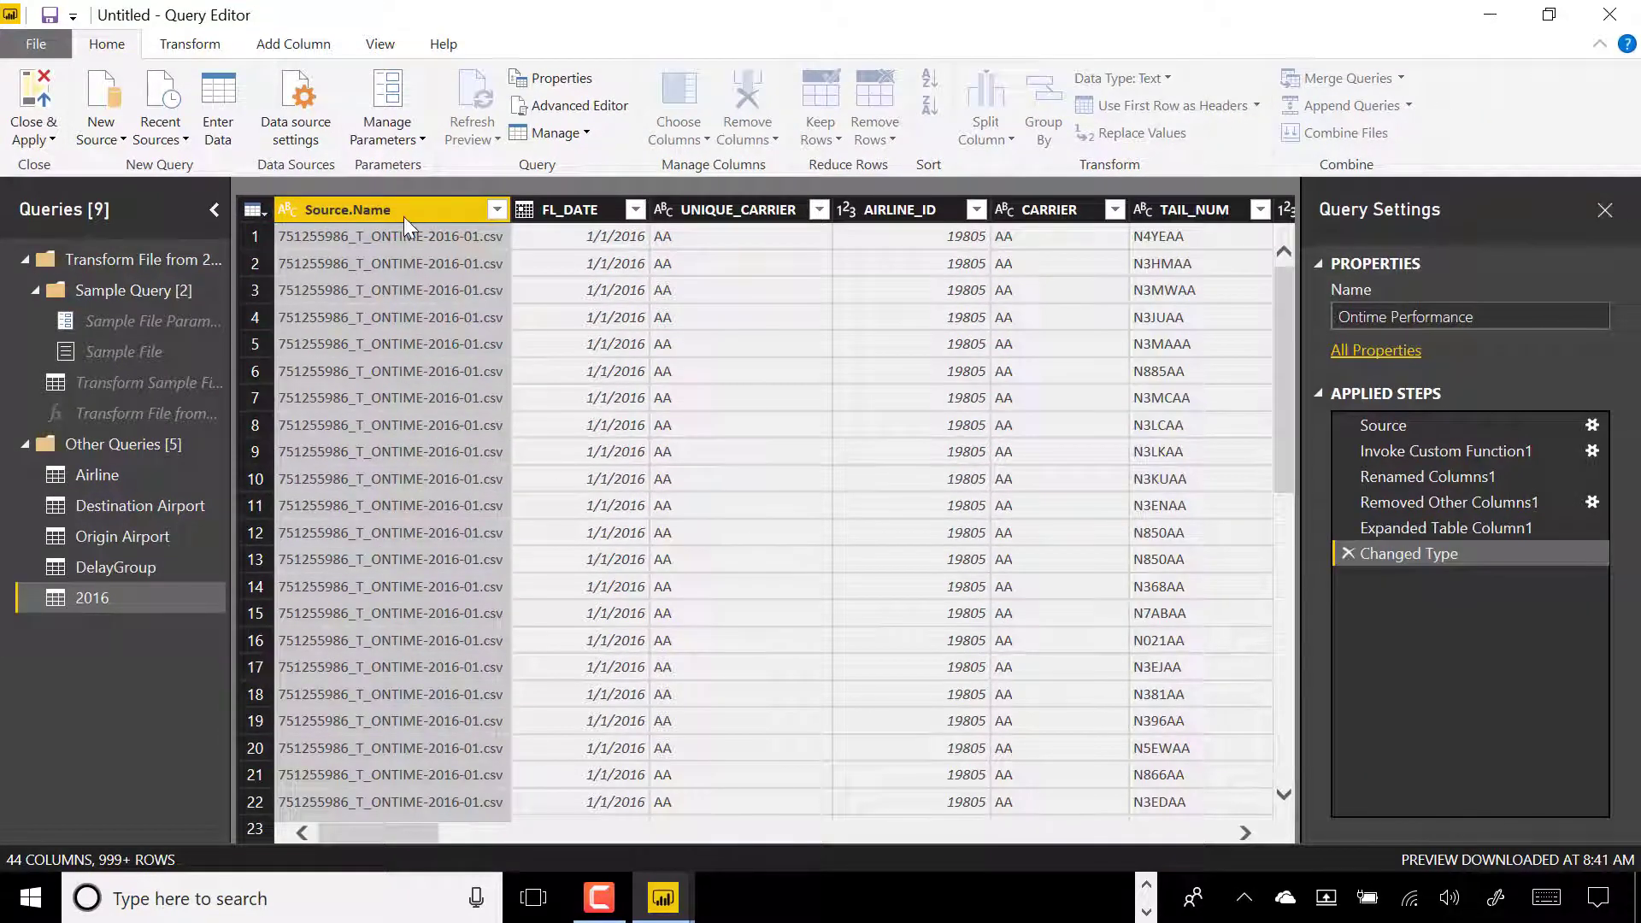
pyautogui.press('Return')
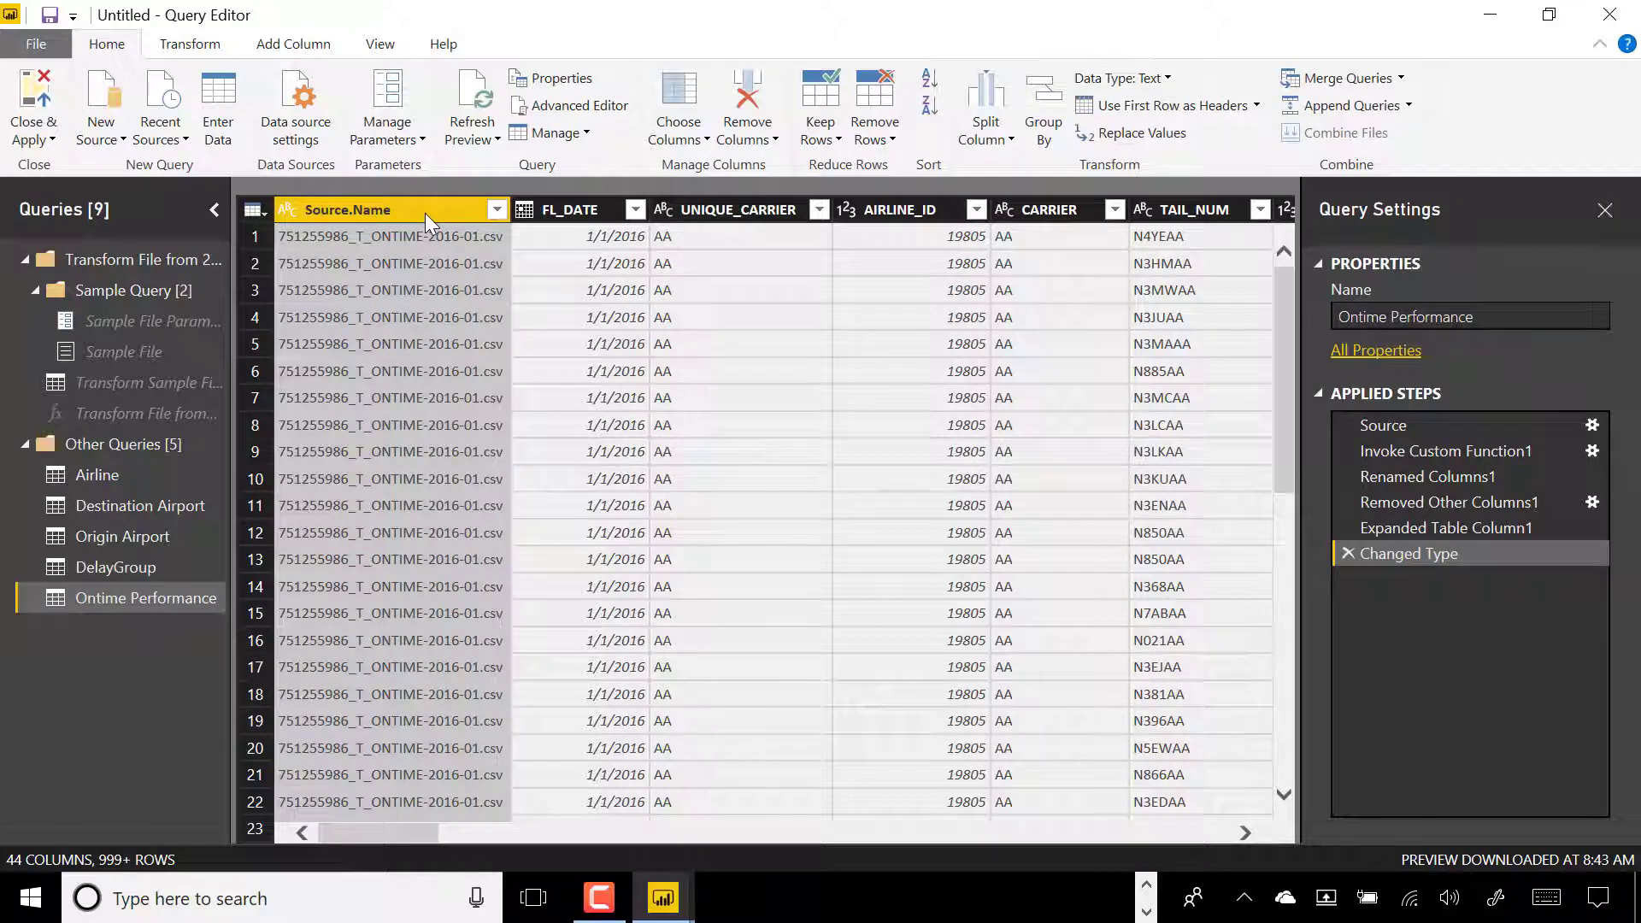
# Remove the Source.Name column from the Ontime Performance query and rename FL_DATE as Flight Date.
pyautogui.rightClick(425, 212)
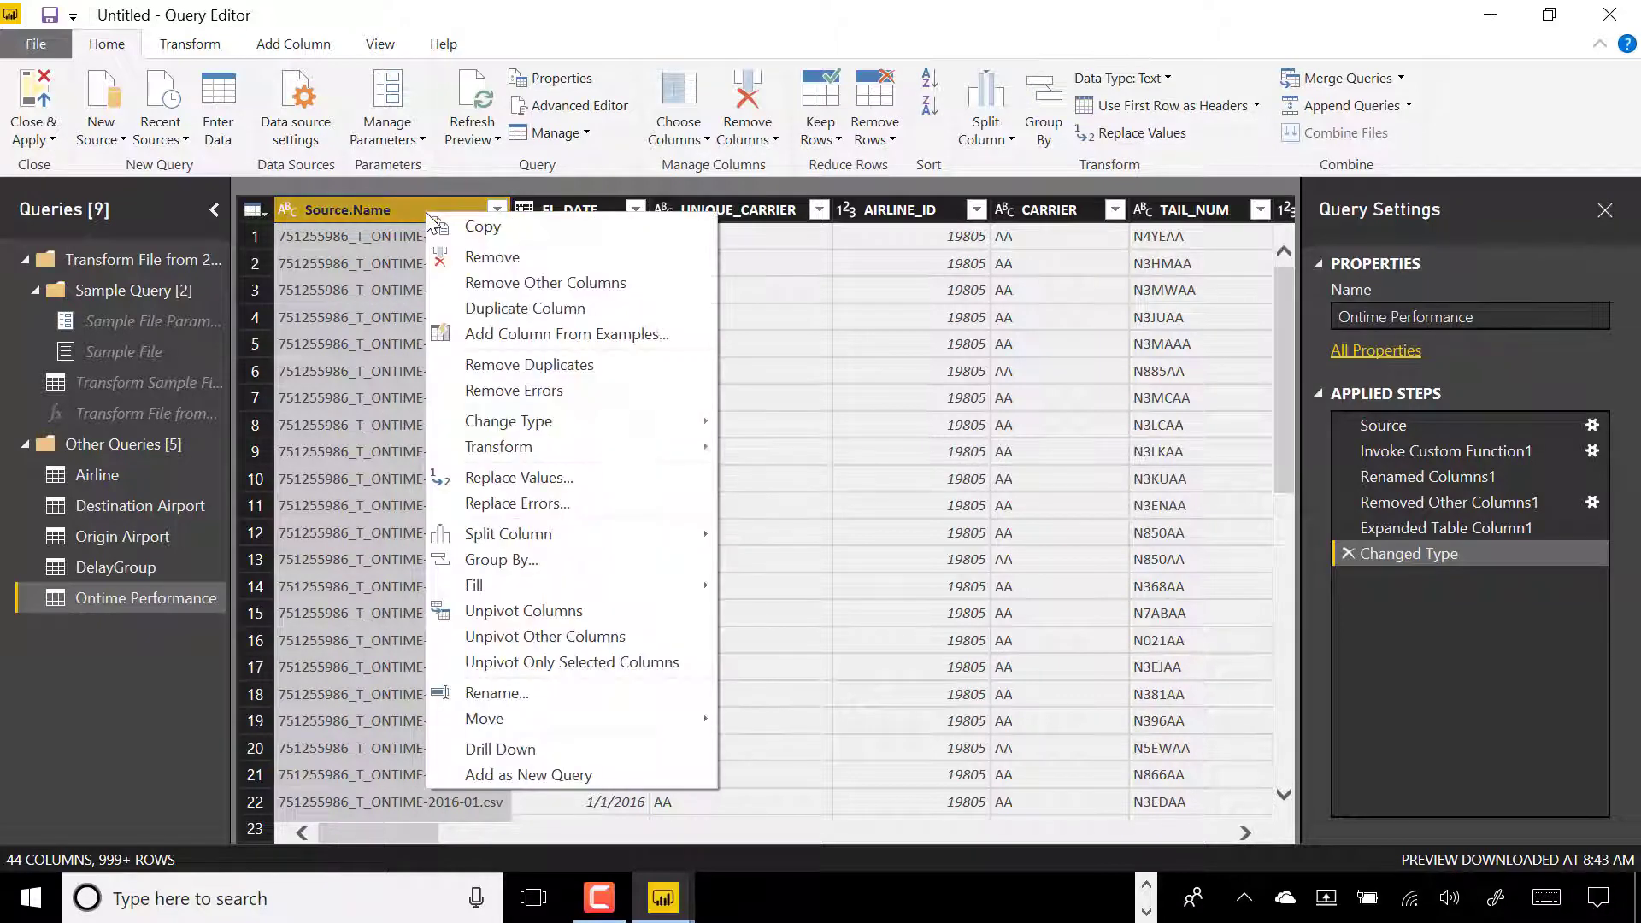
pyautogui.click(515, 256)
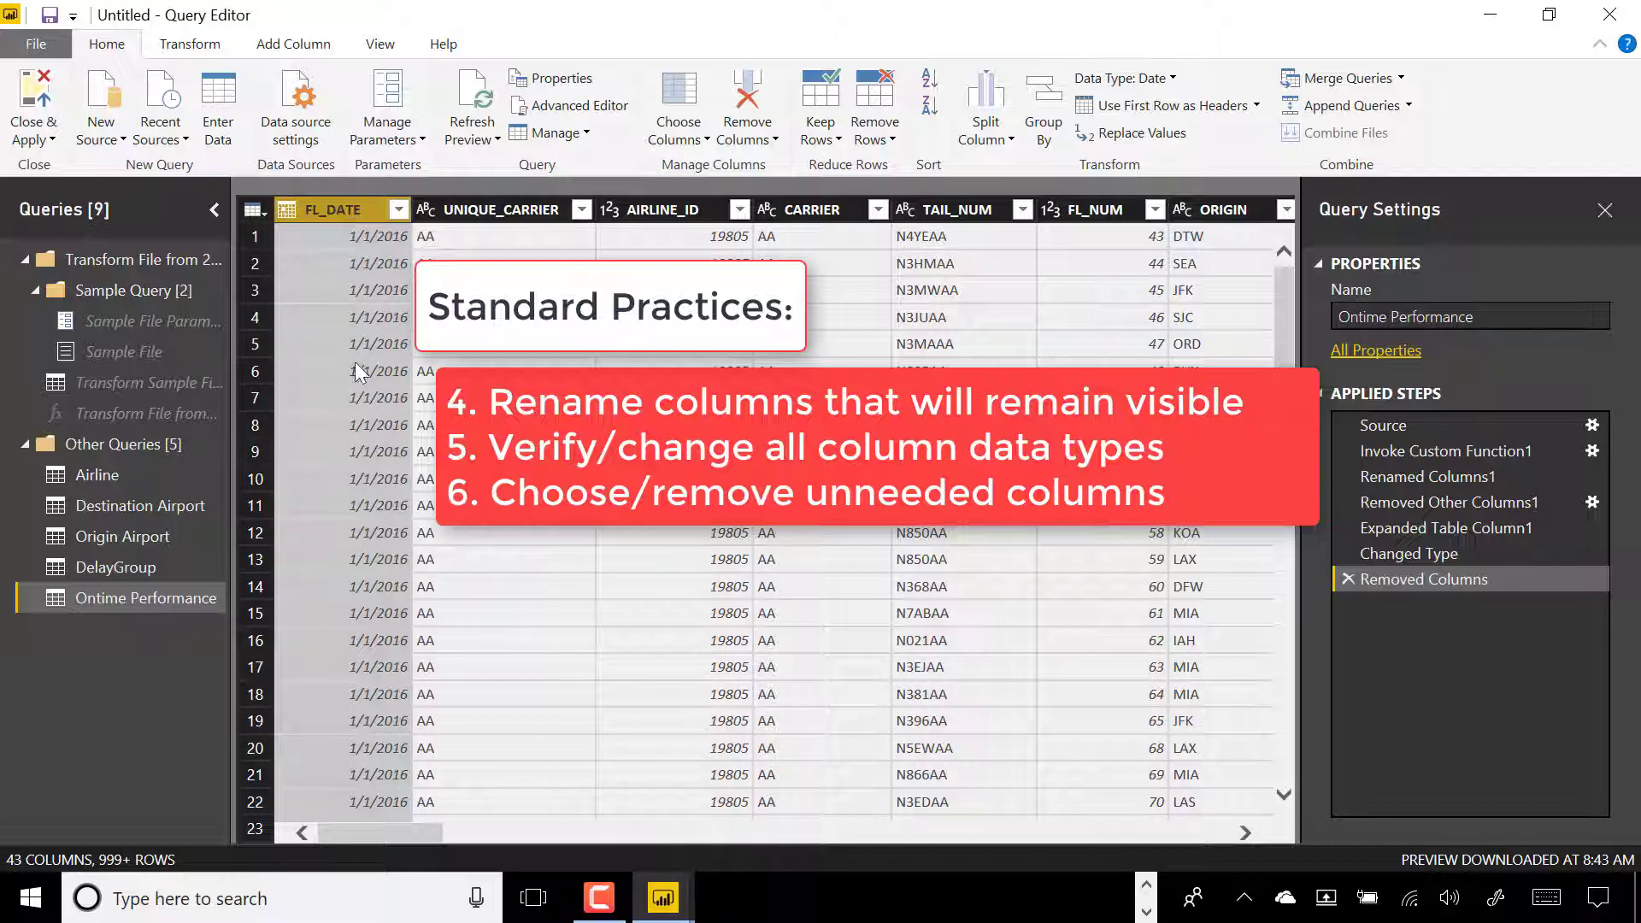
pyautogui.doubleClick(361, 209)
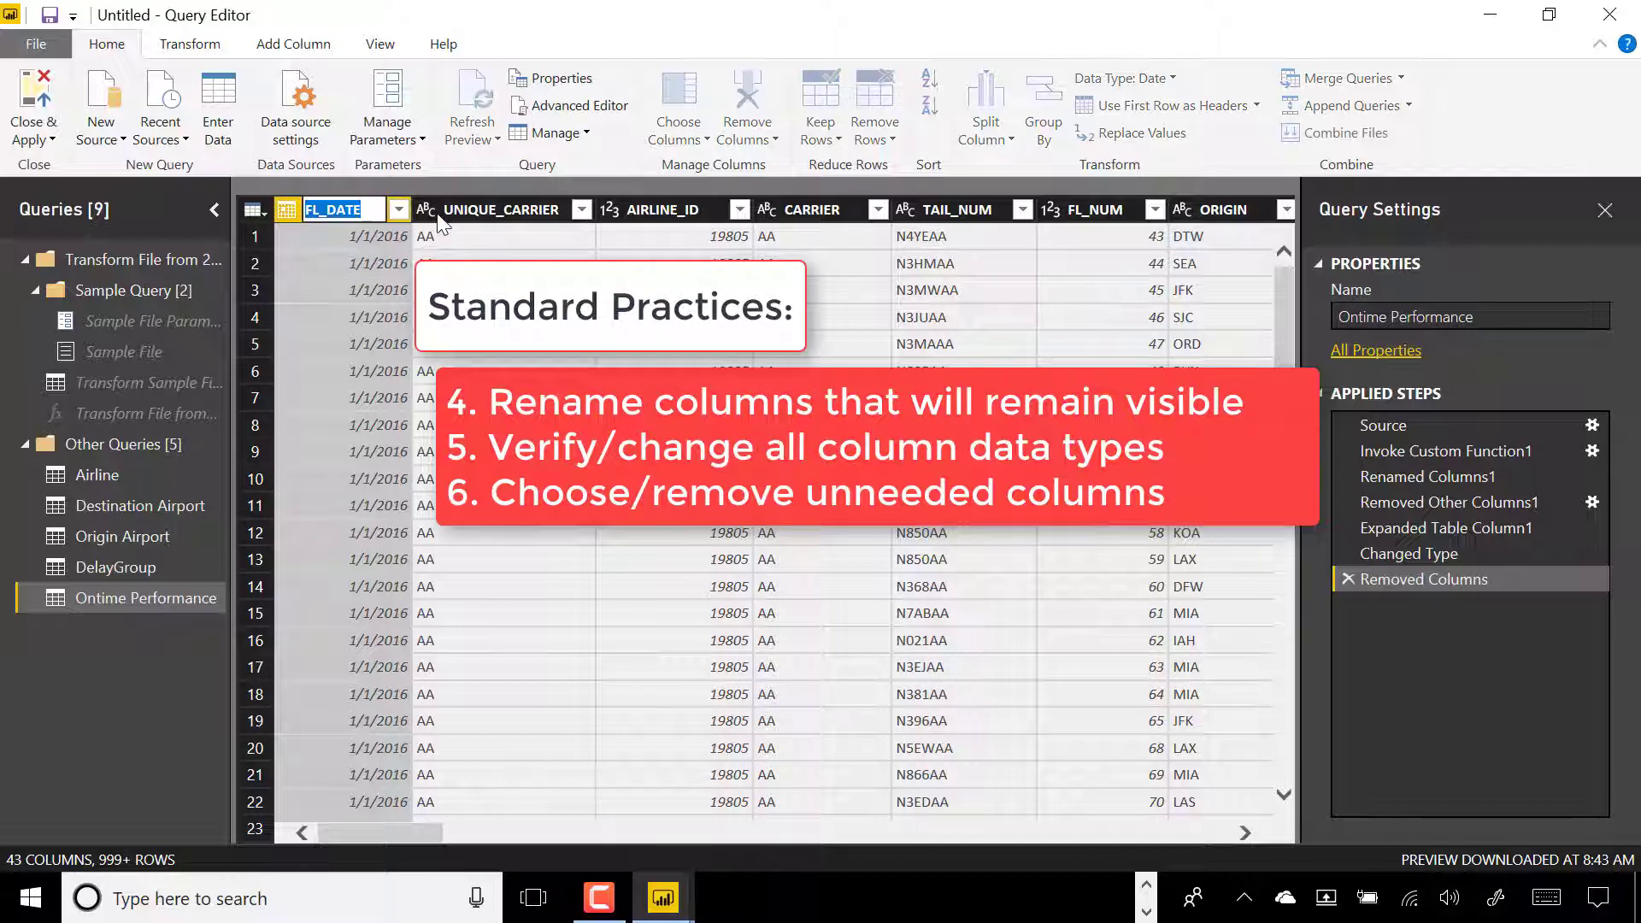
pyautogui.write('Flight Date')
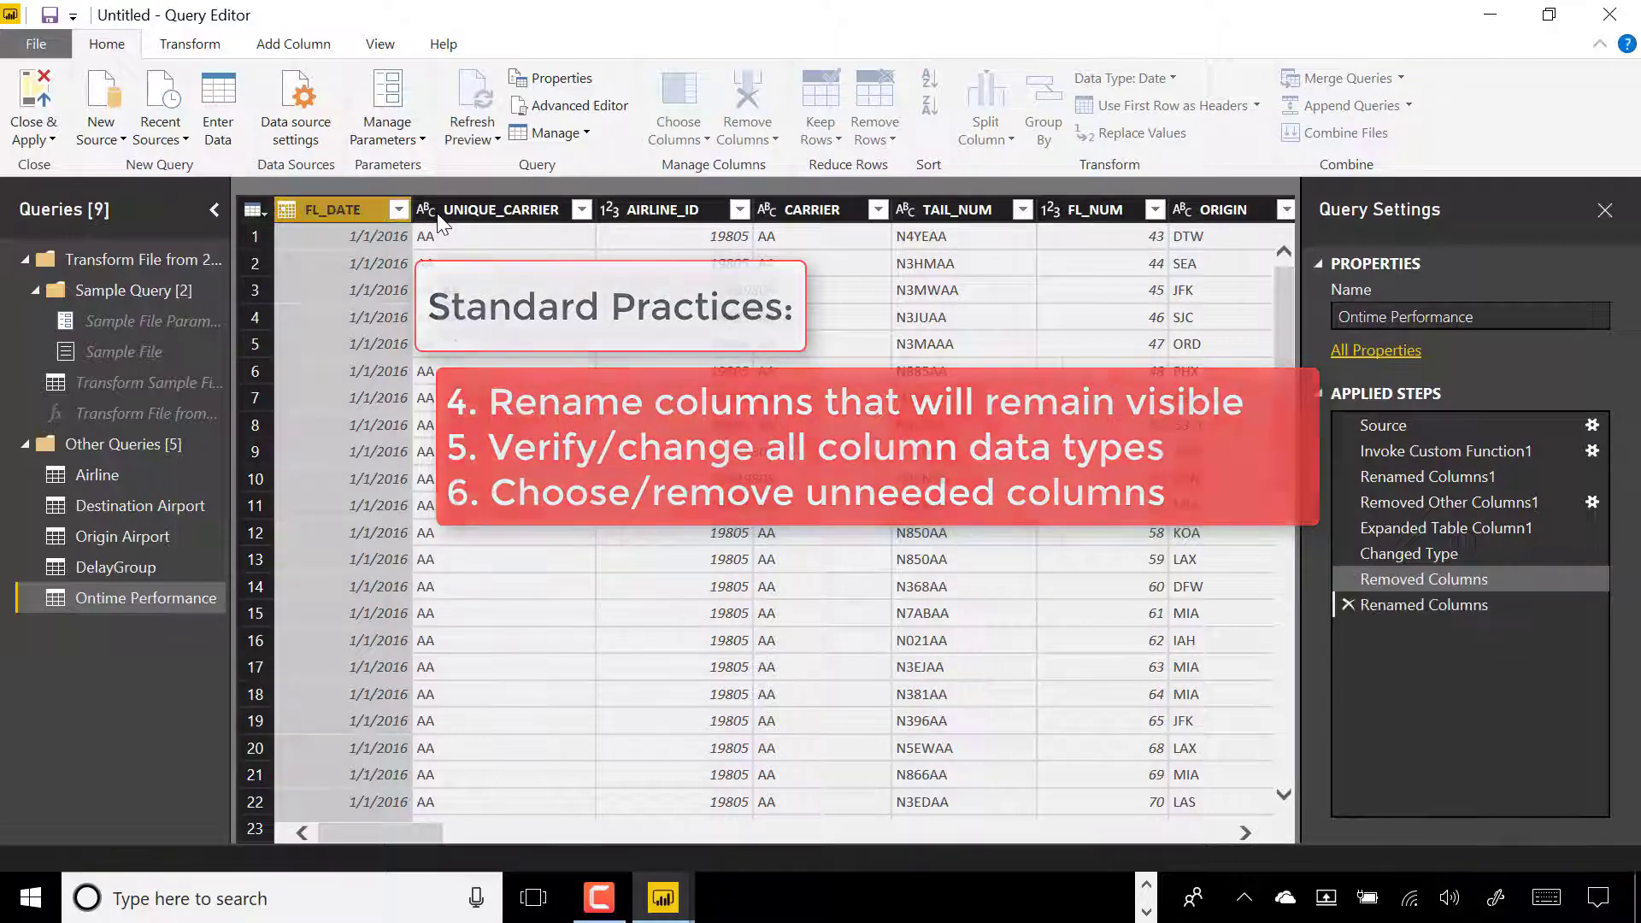
pyautogui.press('Return')
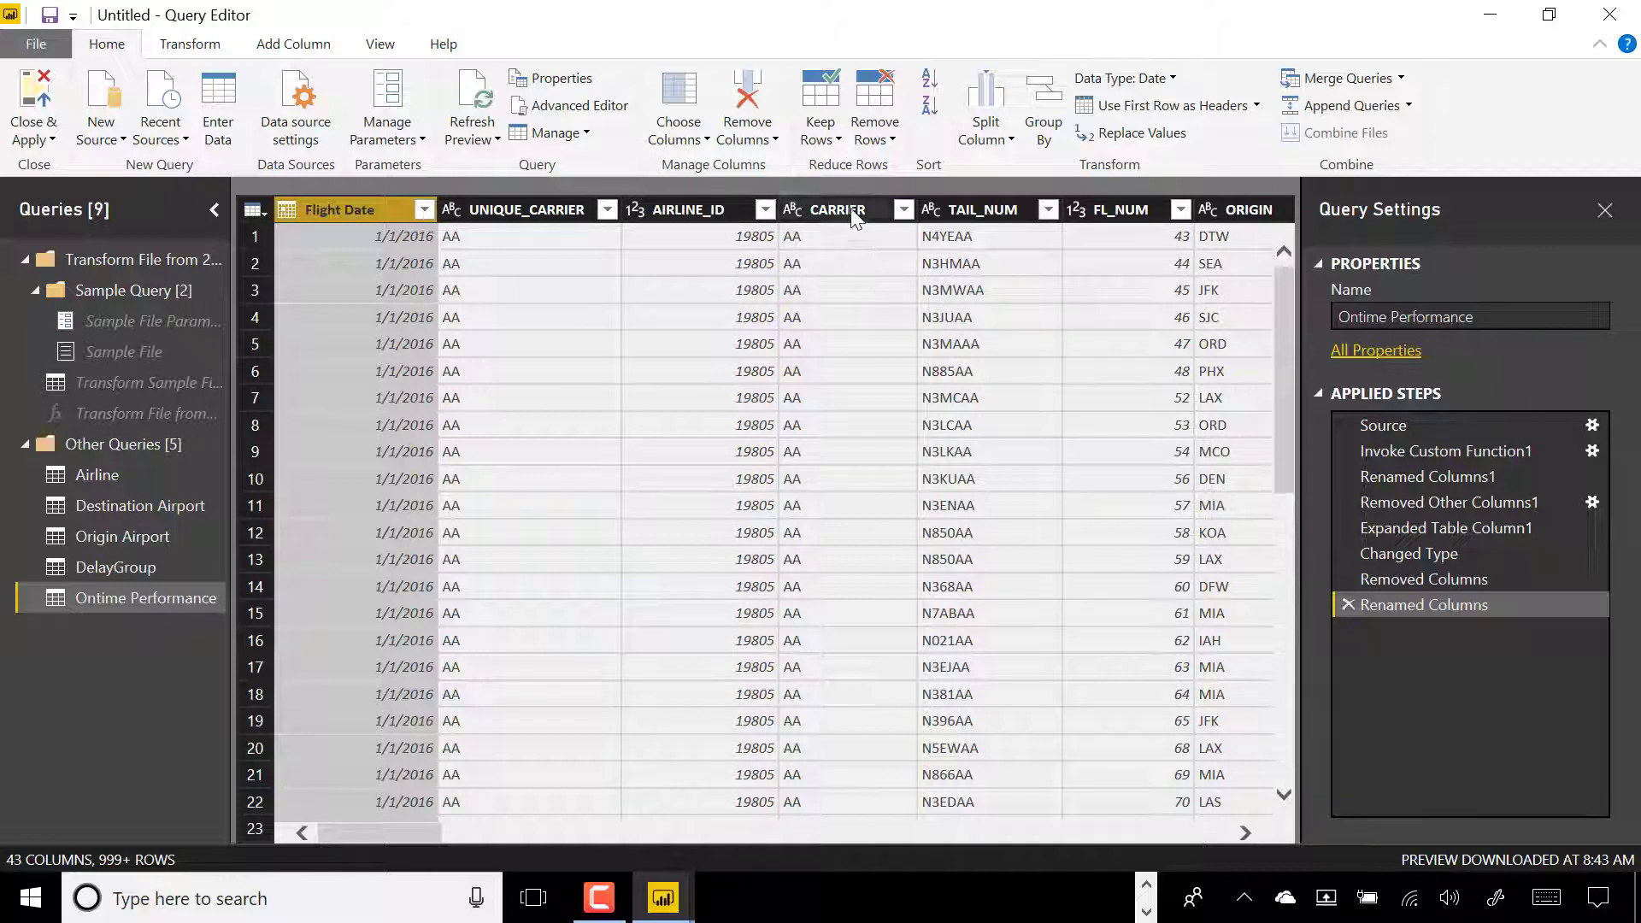
# Rename the TAIL_NUM column as Tail Number and the FL_NUM column as Flight Number.
pyautogui.click(991, 209)
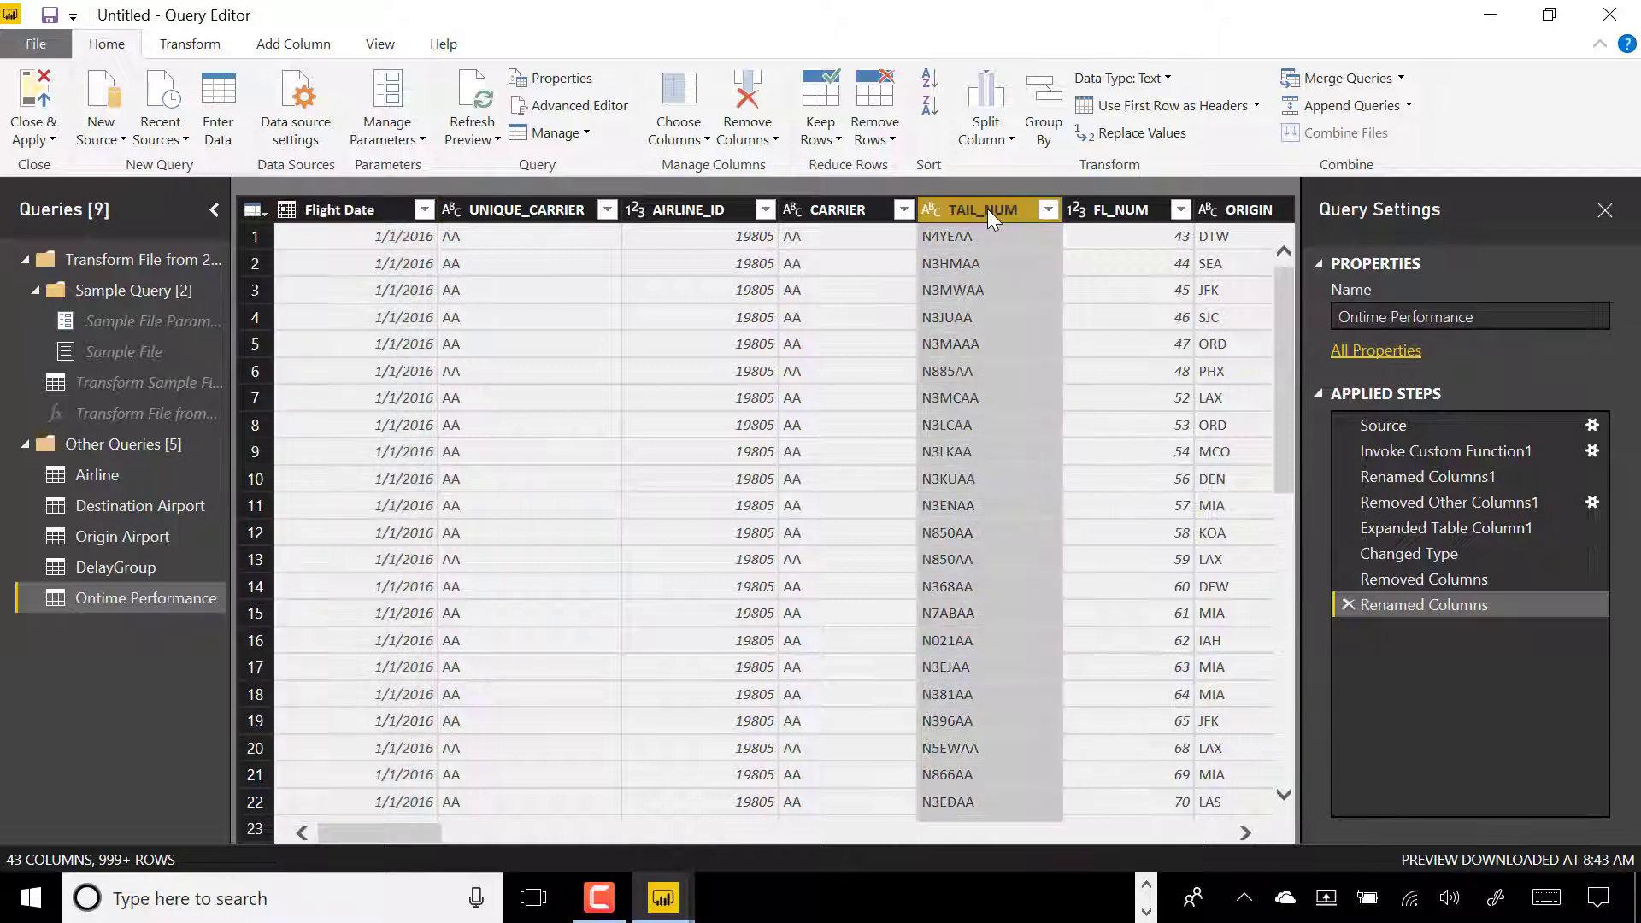
pyautogui.doubleClick(987, 209)
pyautogui.write('Tail Number')
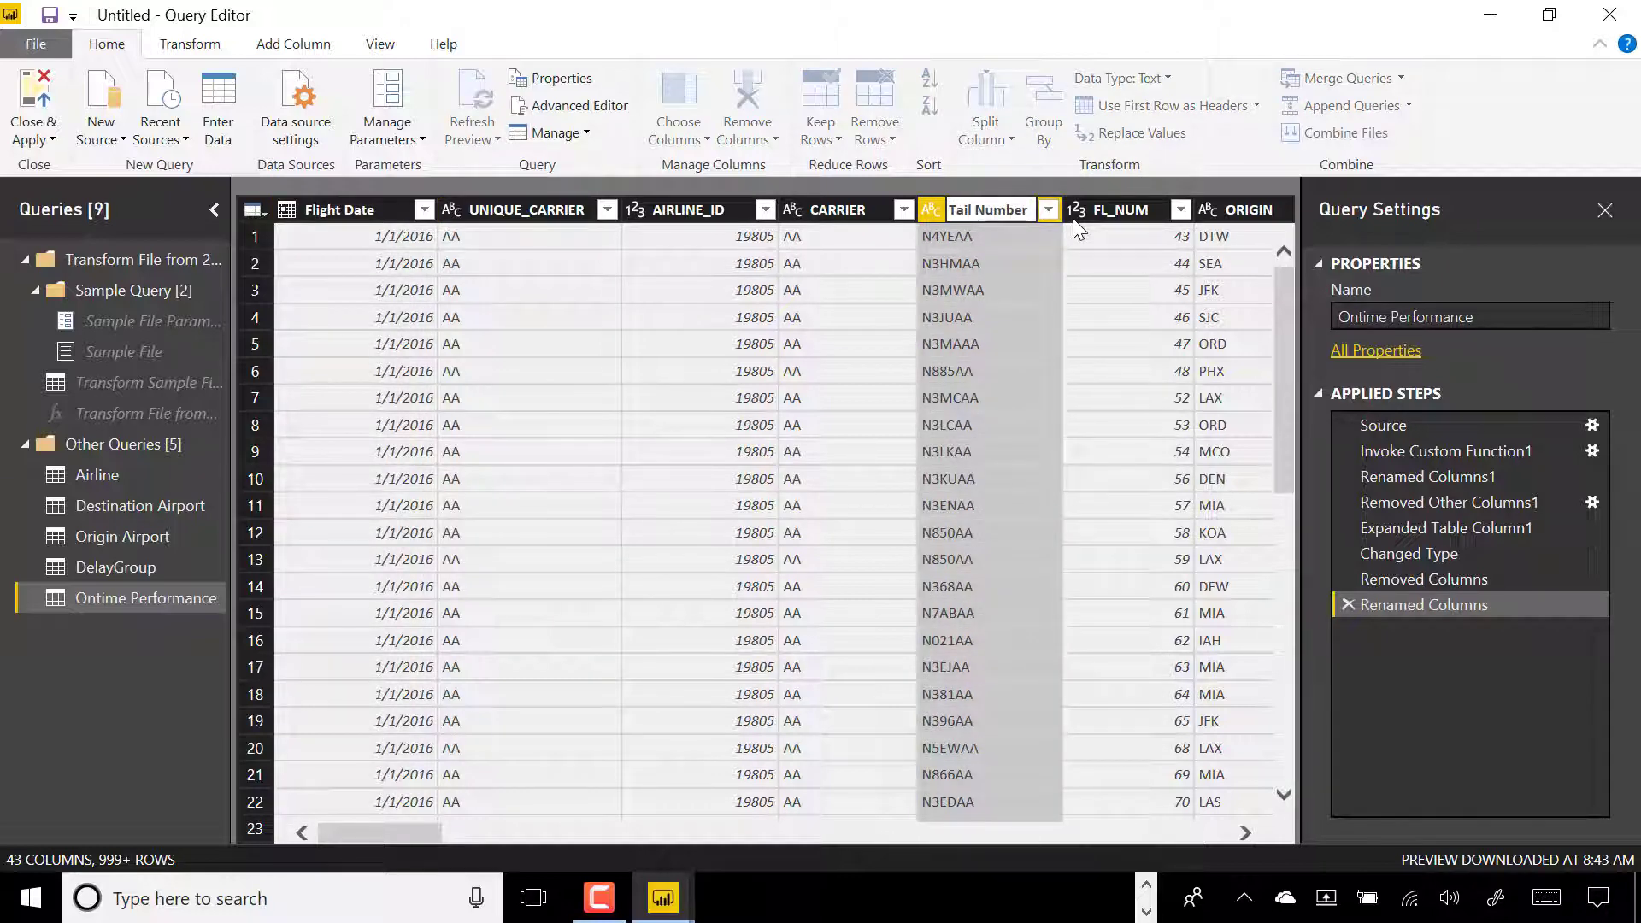
pyautogui.press('Return')
pyautogui.click(1132, 215)
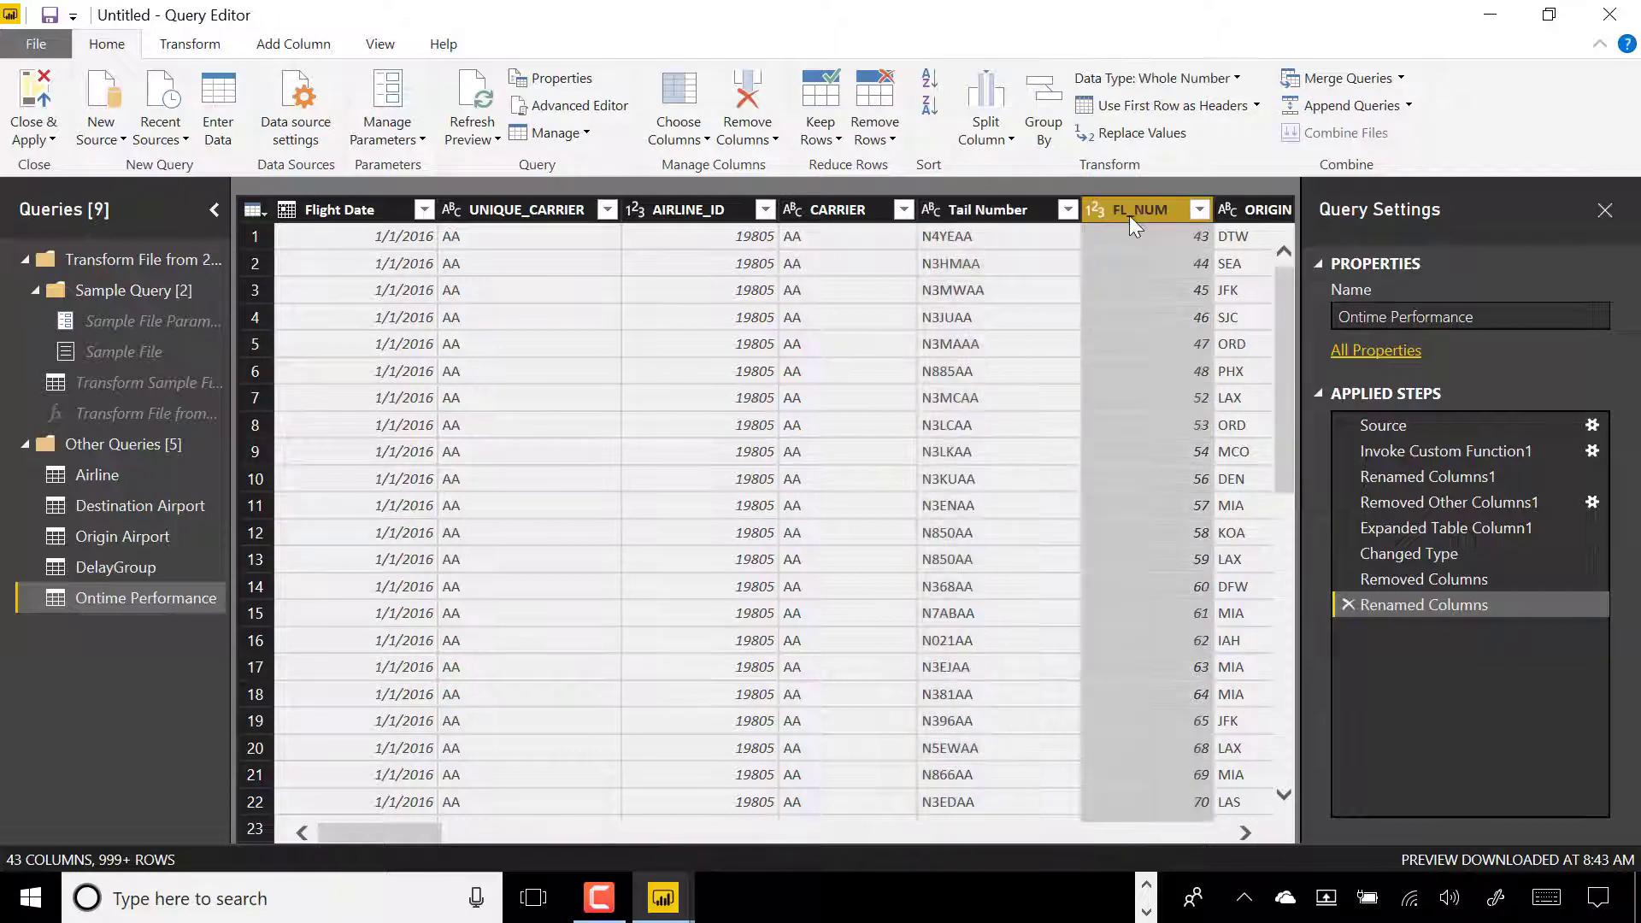
pyautogui.doubleClick(1130, 215)
pyautogui.write('Fl')
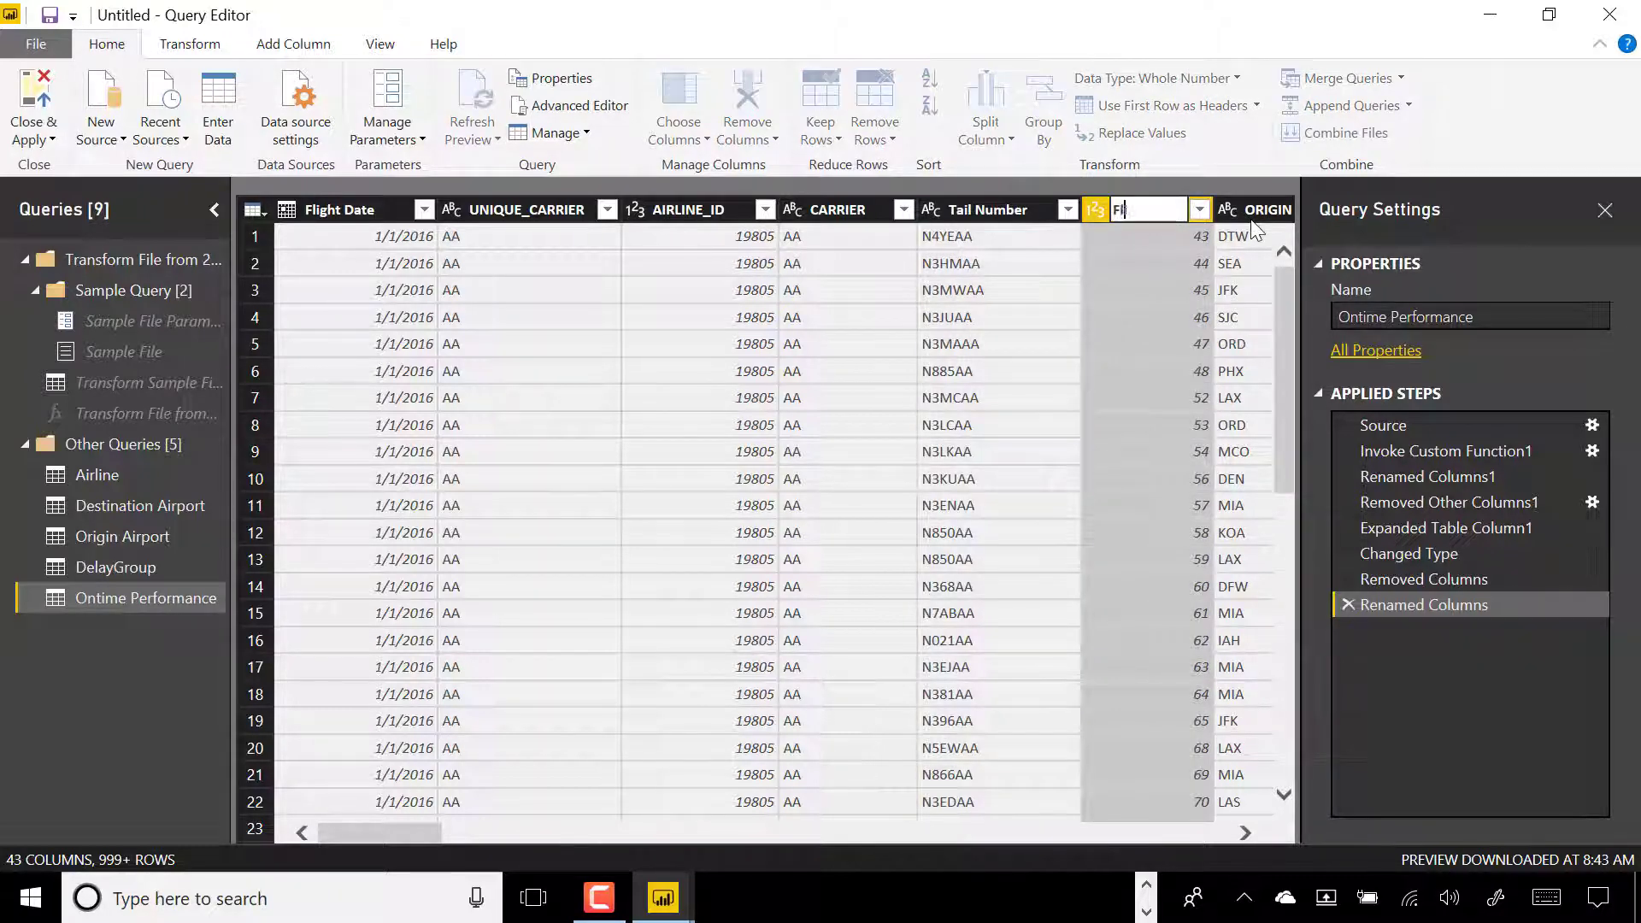
pyautogui.write('ight Number')
pyautogui.press('Return')
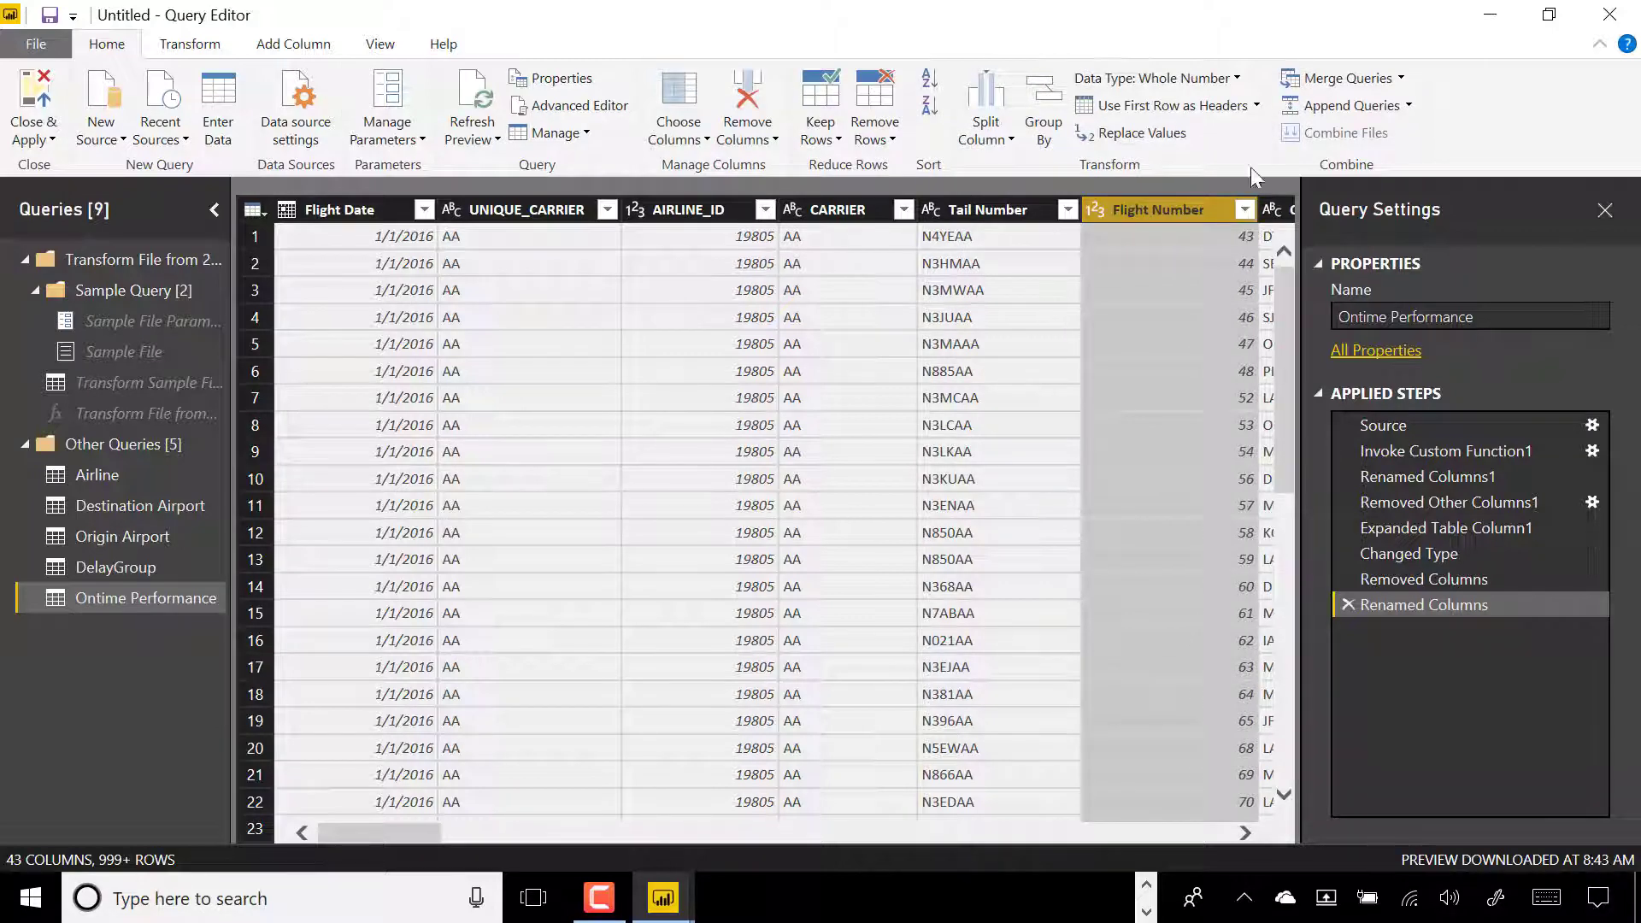
# Rename the CRS_DEP_TIME column as CRS Dep Time and the DEP_TIME column as Dep Time.
pyautogui.moveTo(397, 828); pyautogui.dragTo(476, 828)
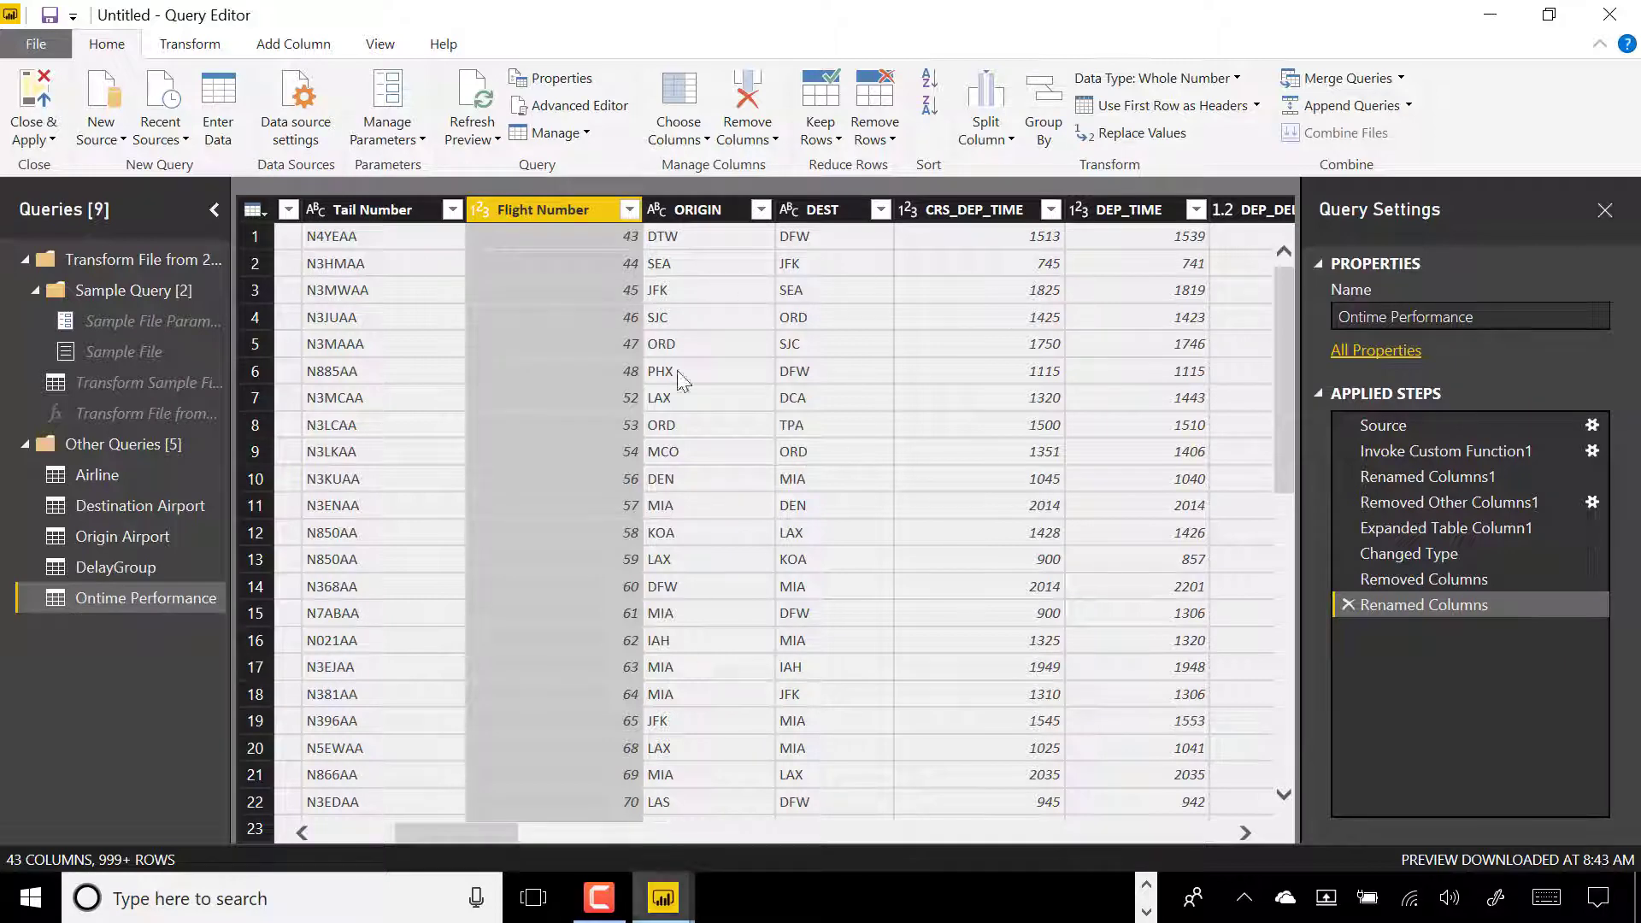
pyautogui.moveTo(466, 834); pyautogui.dragTo(502, 836)
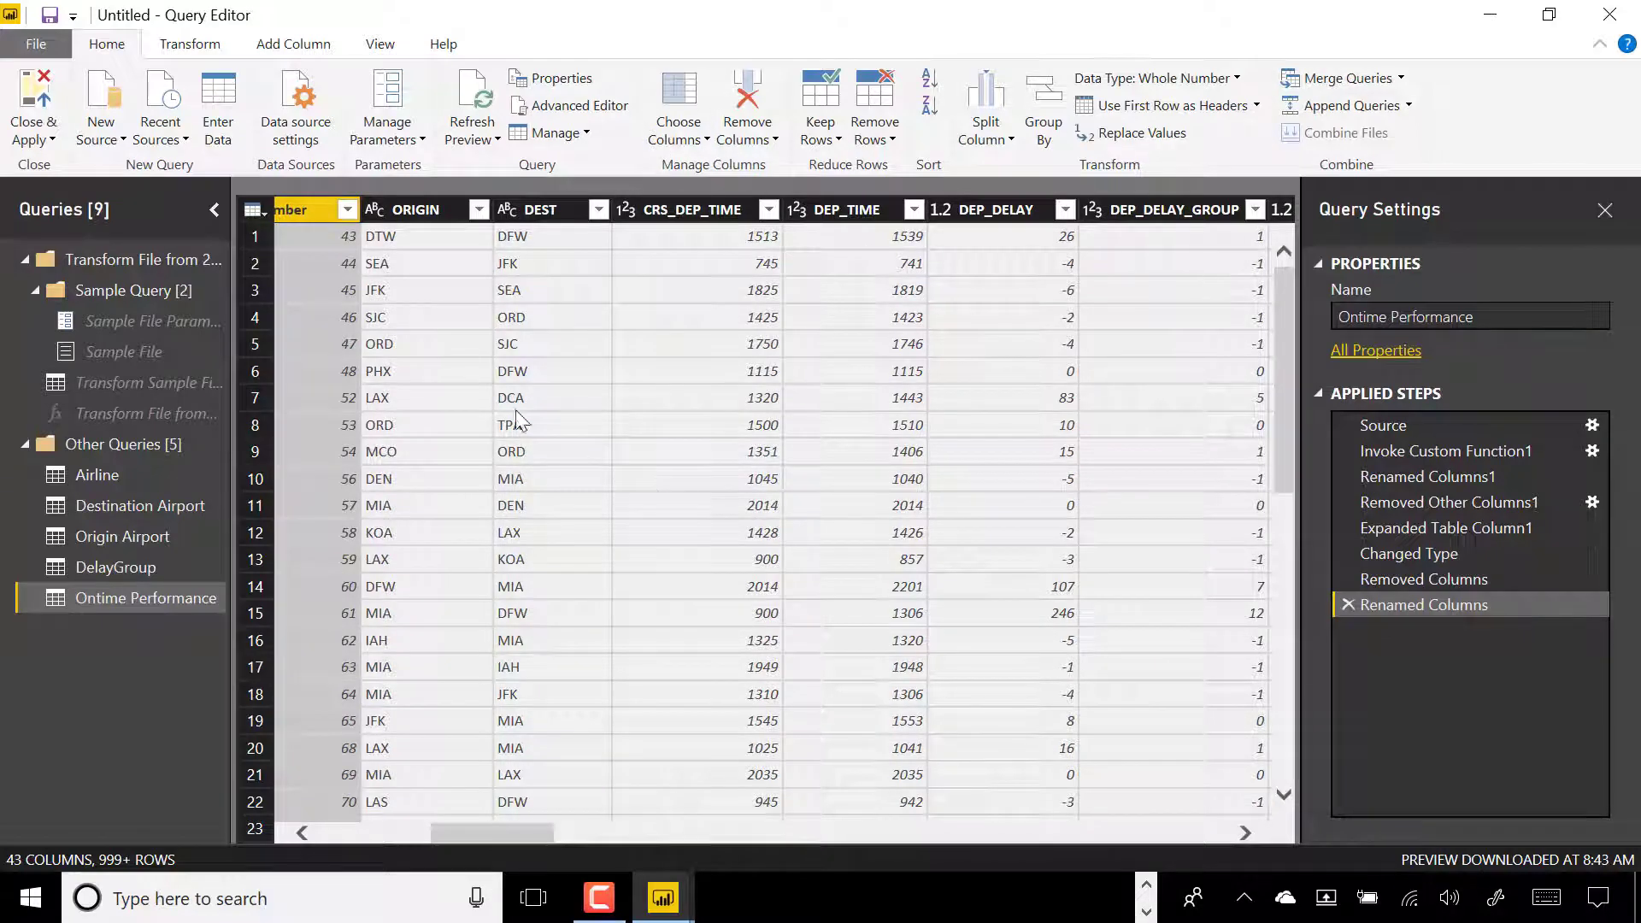
pyautogui.doubleClick(688, 210)
pyautogui.write('CRS')
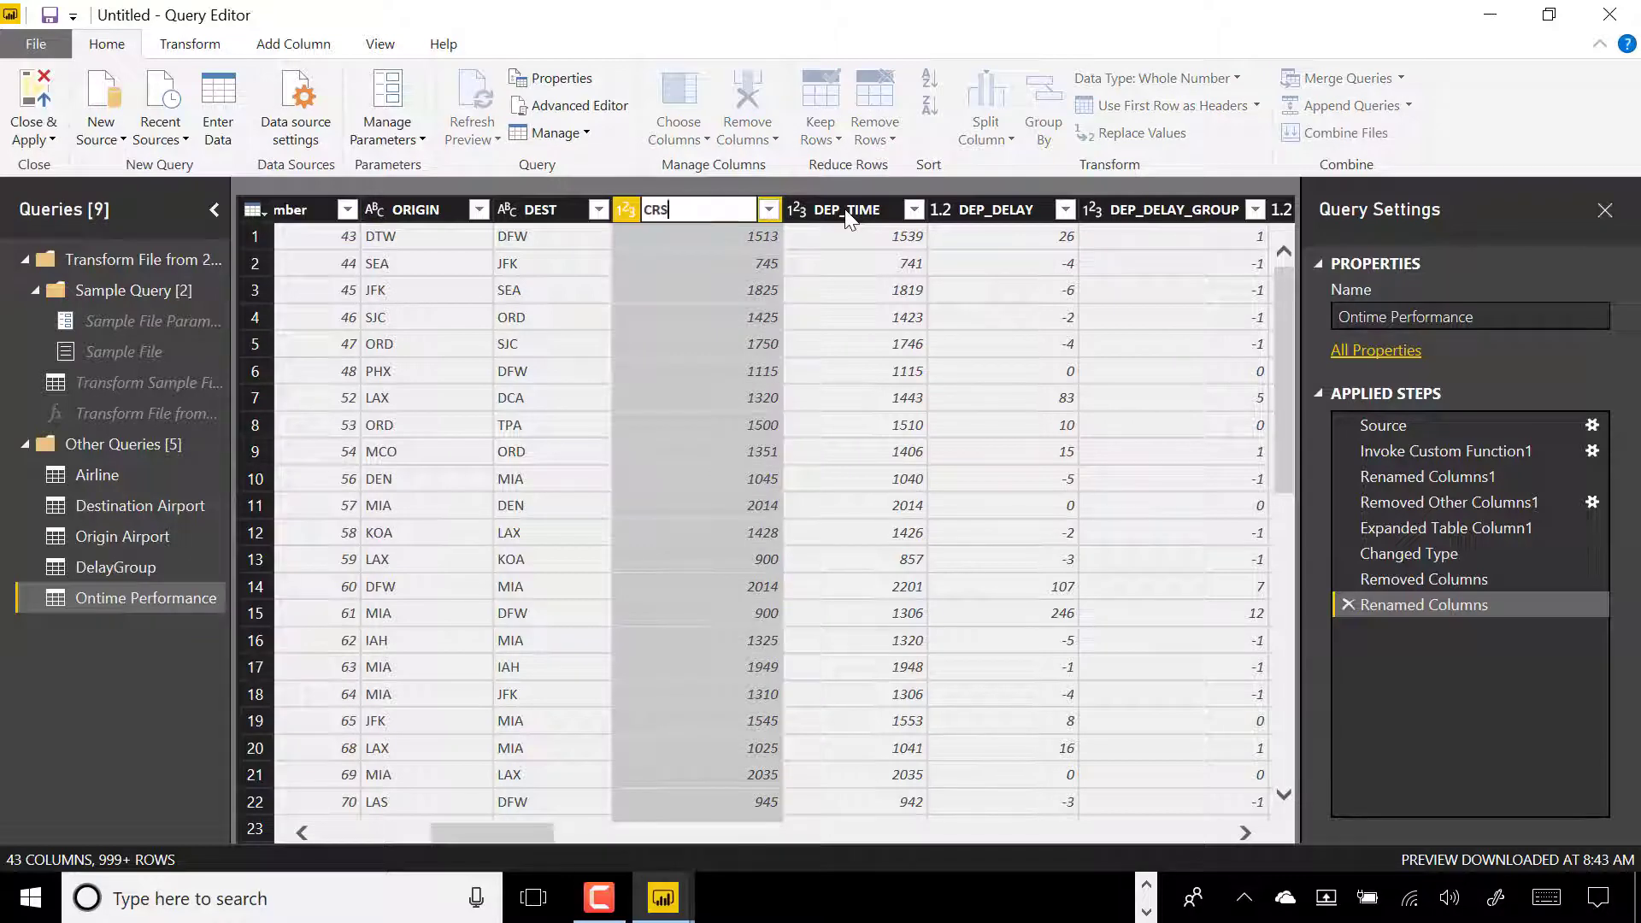
pyautogui.press('Escape')
pyautogui.doubleClick(716, 212)
pyautogui.write('CRS Dep Time')
pyautogui.press('Return')
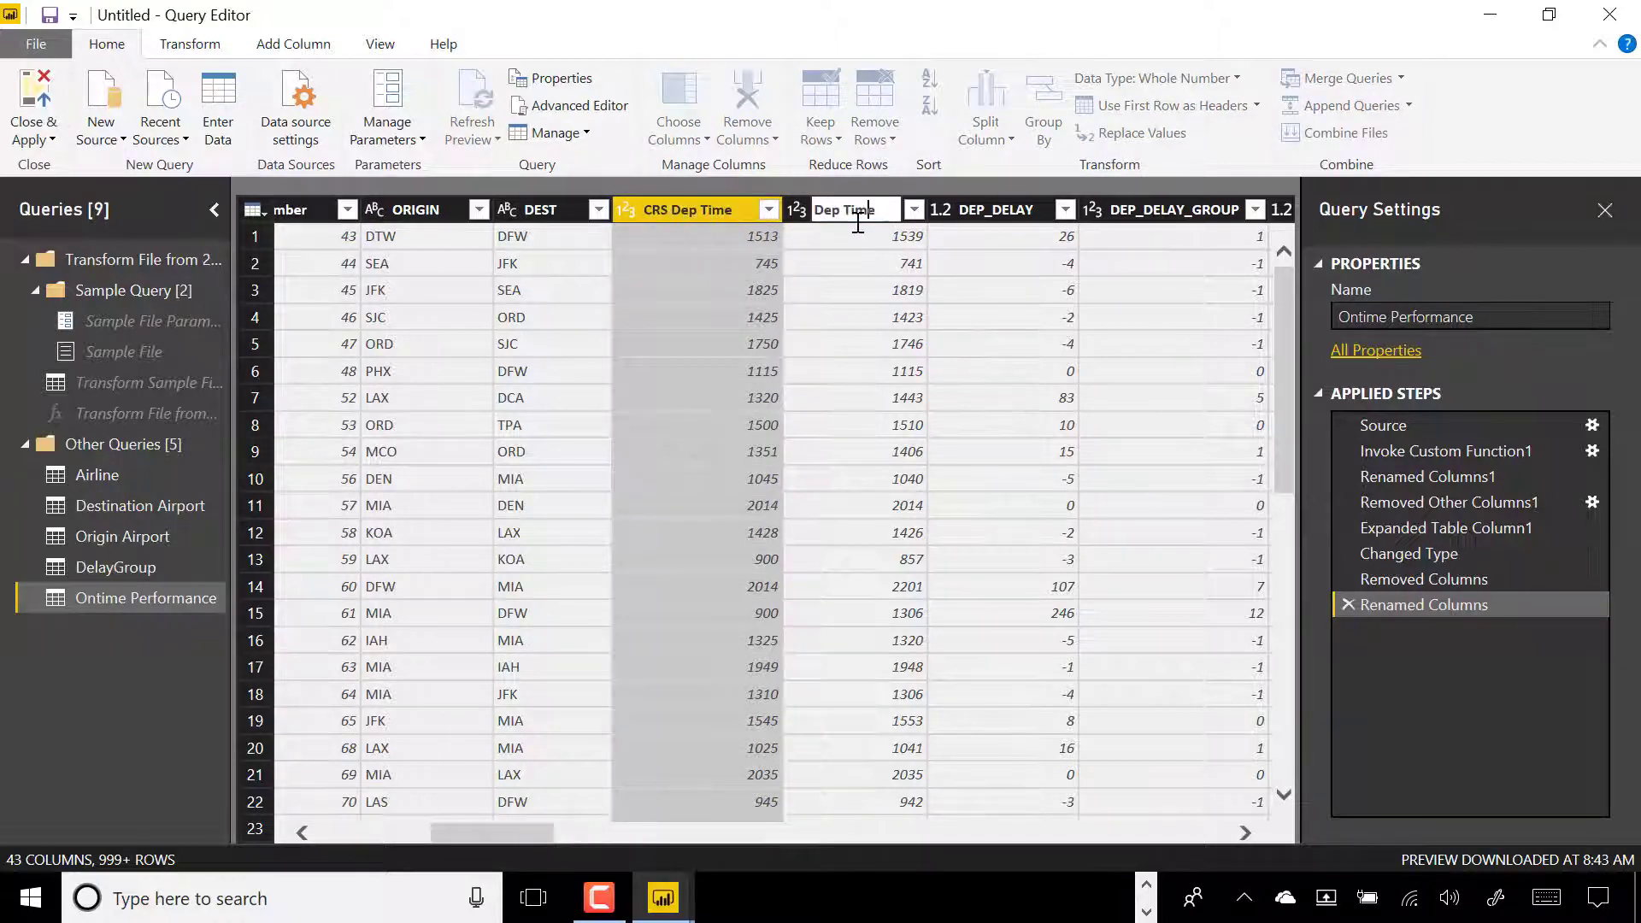
# Rename the DEP_DELAY column as Dep Delay and the taxi-out column as Taxi Out.
pyautogui.doubleClick(996, 214)
pyautogui.write('Dep Delay')
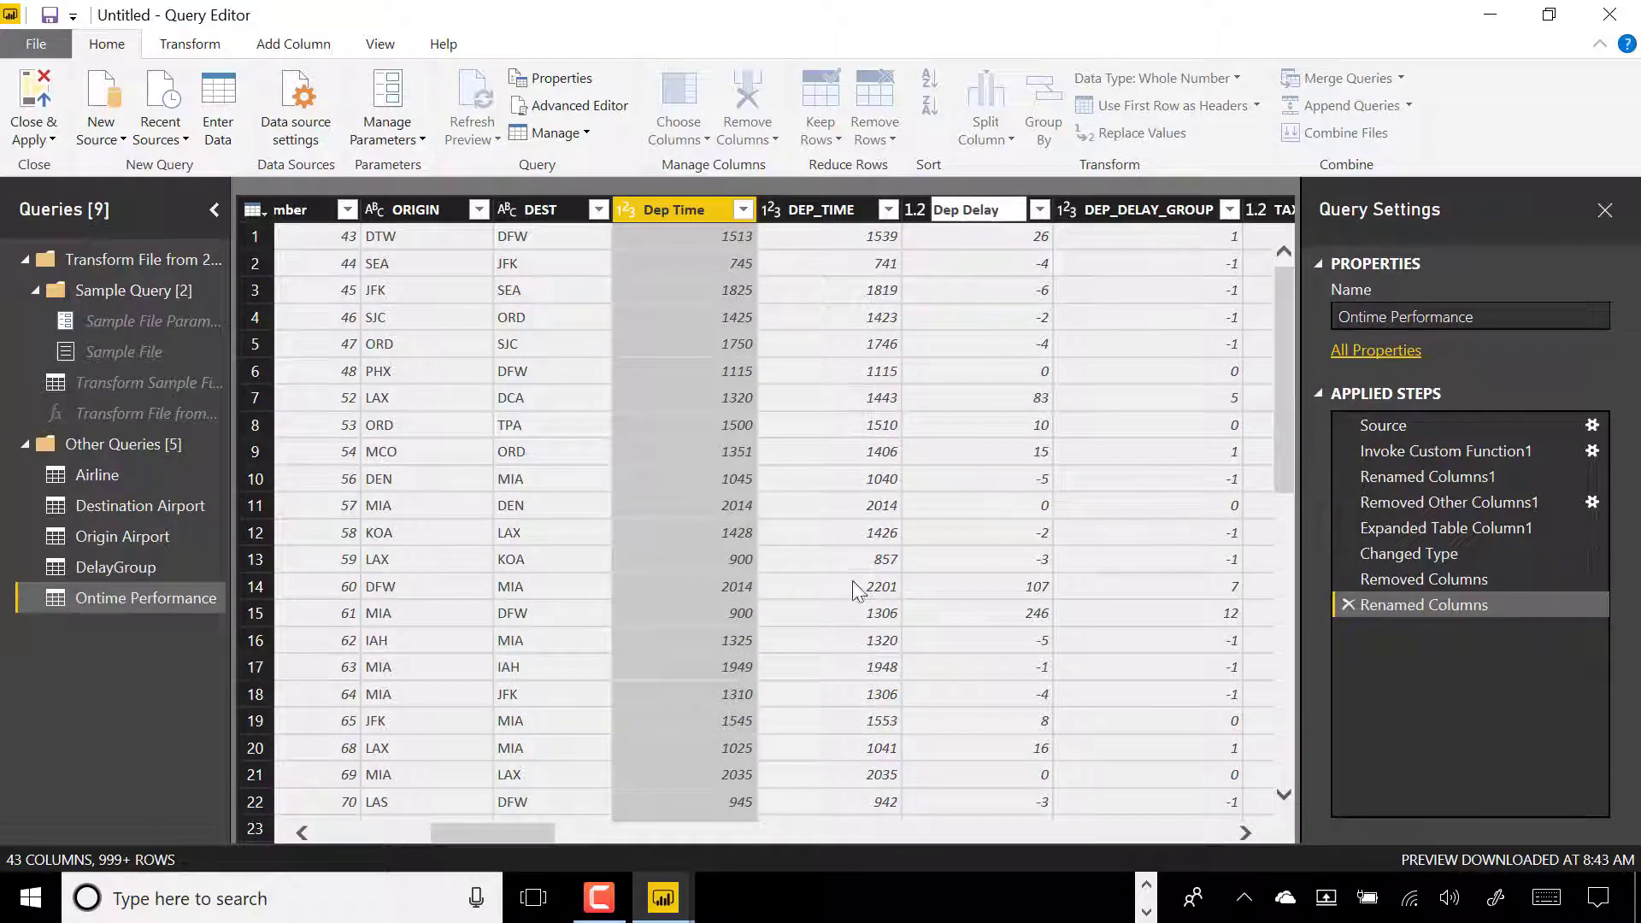
pyautogui.doubleClick(997, 207)
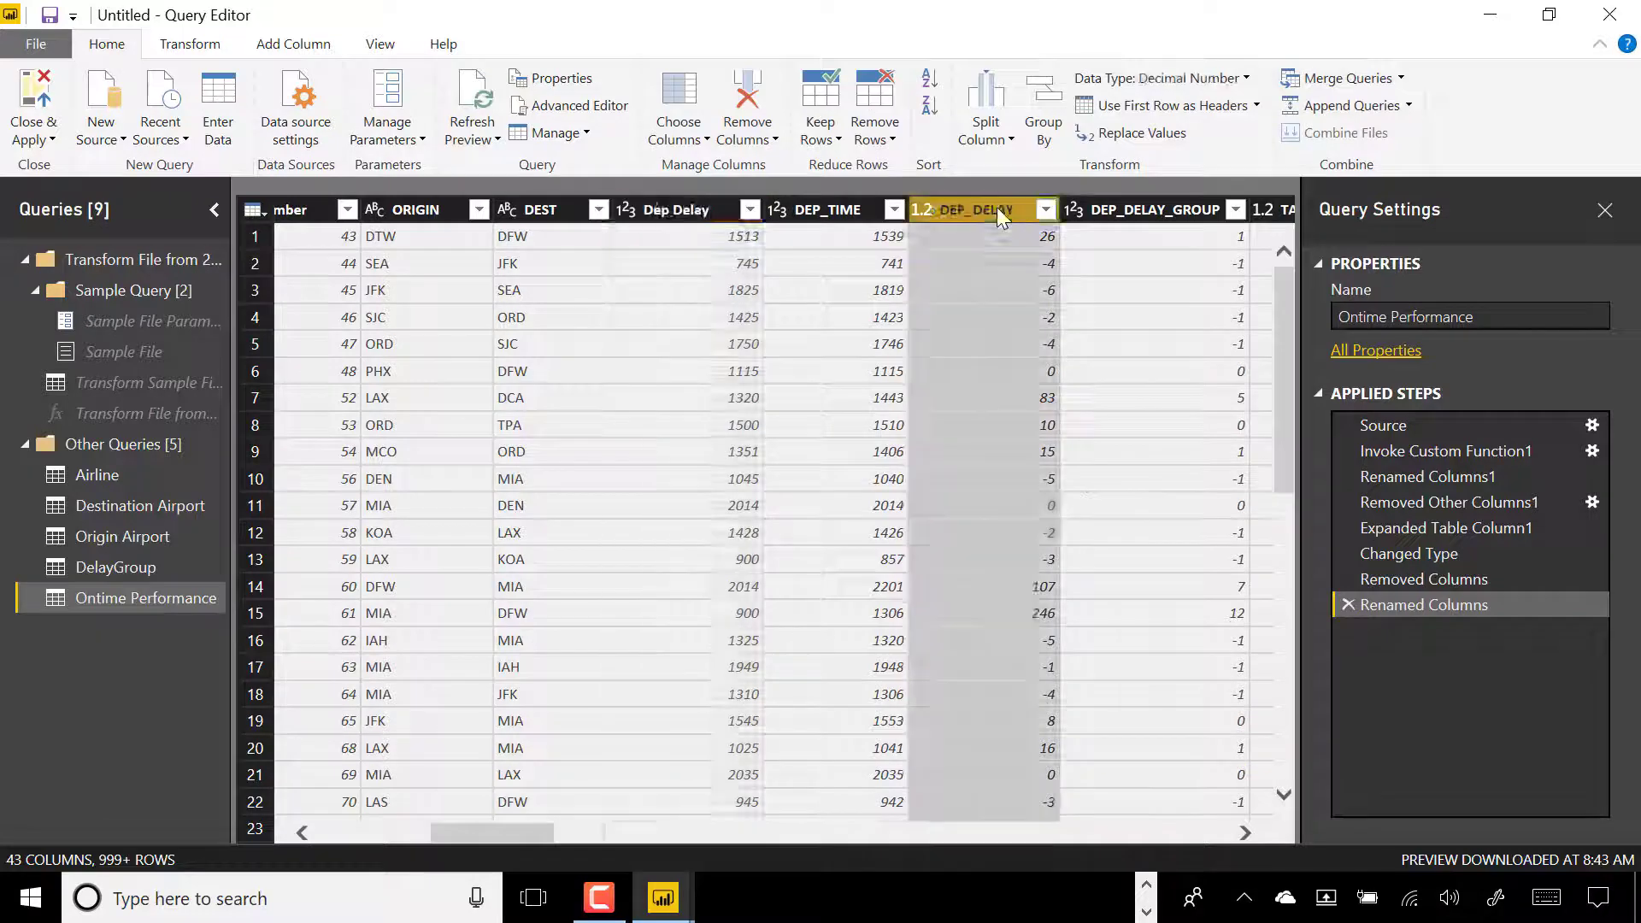
pyautogui.write('Taxi Out')
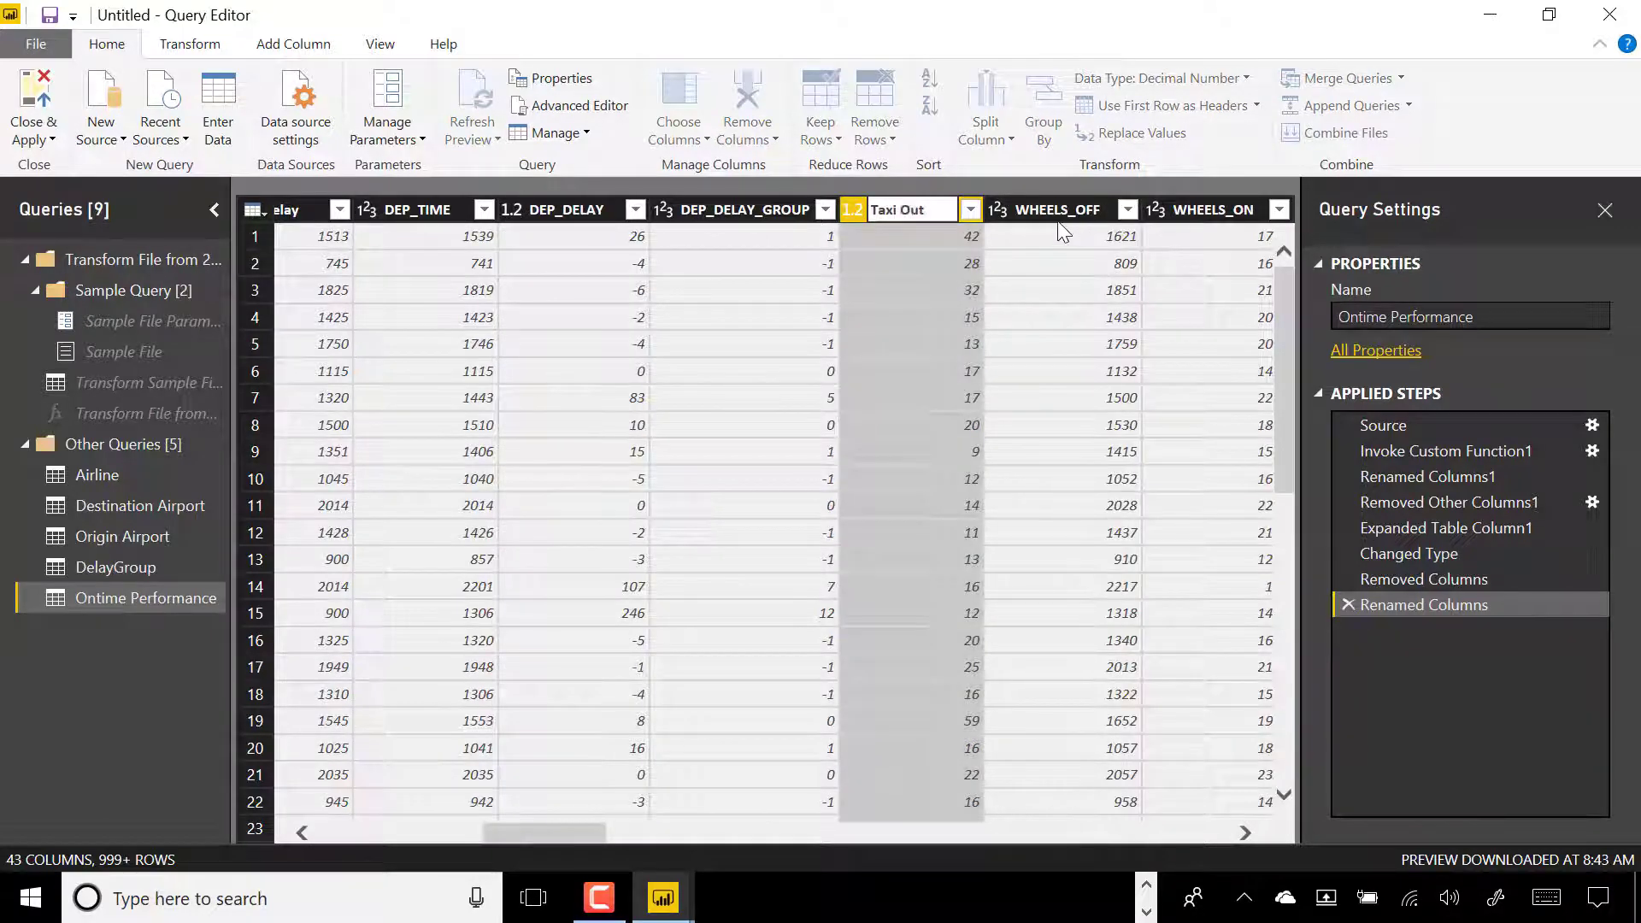
# Rename the WHEELS_OFF column as Wheels Off and the WHEELS_ON column as Wheels On.
pyautogui.doubleClick(1059, 209)
pyautogui.write('Wheels Off')
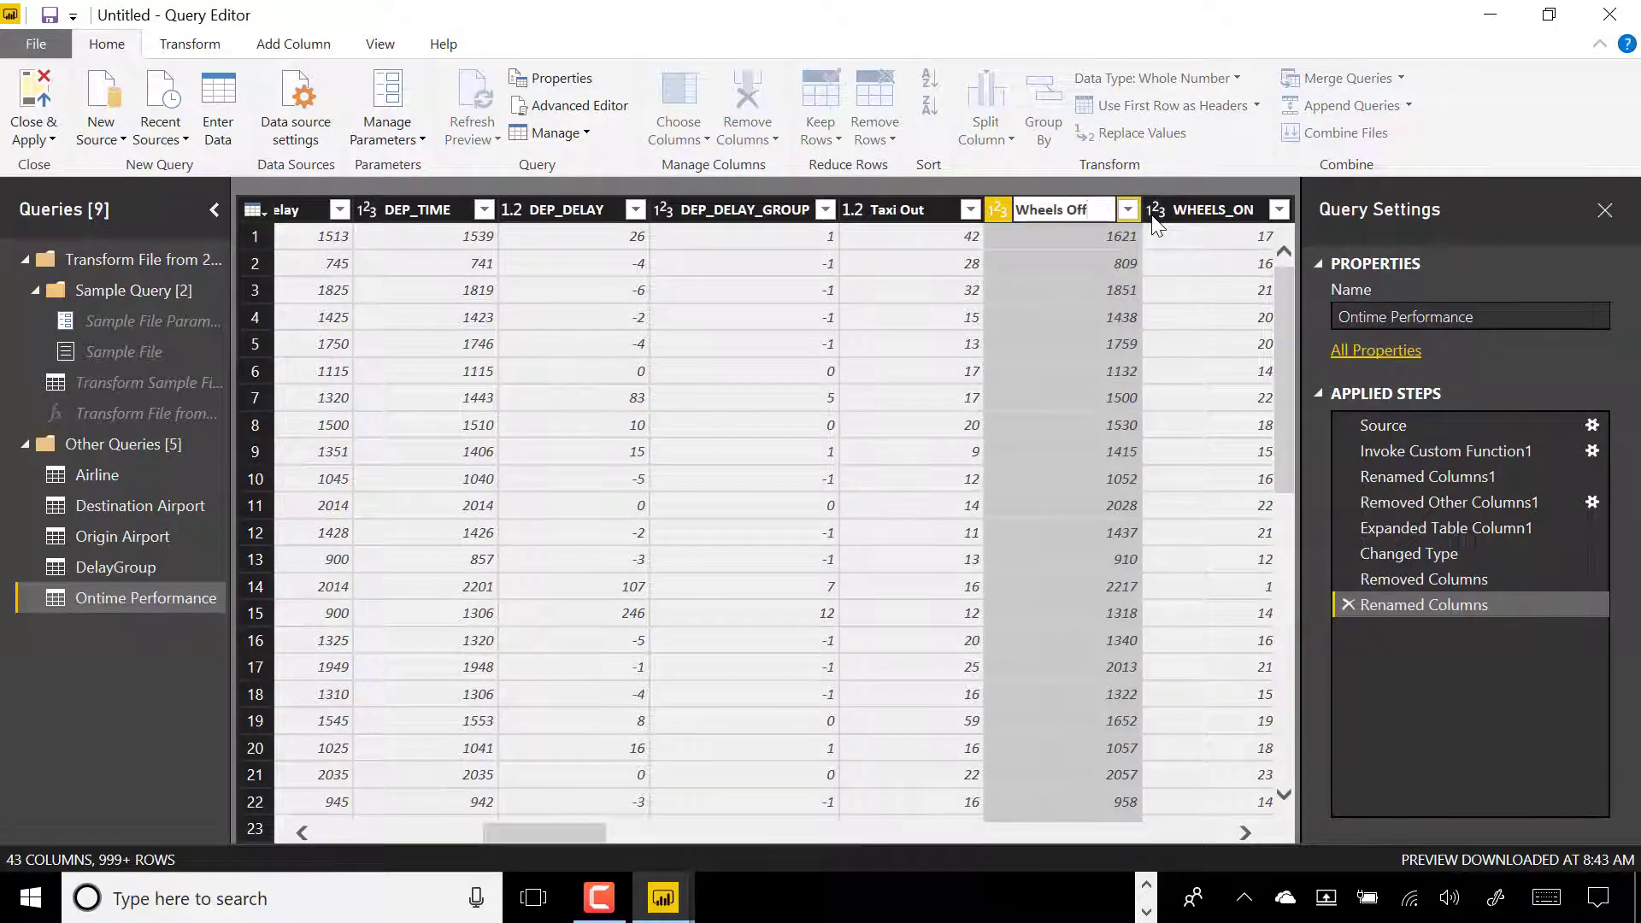
pyautogui.doubleClick(1157, 214)
pyautogui.write('W')
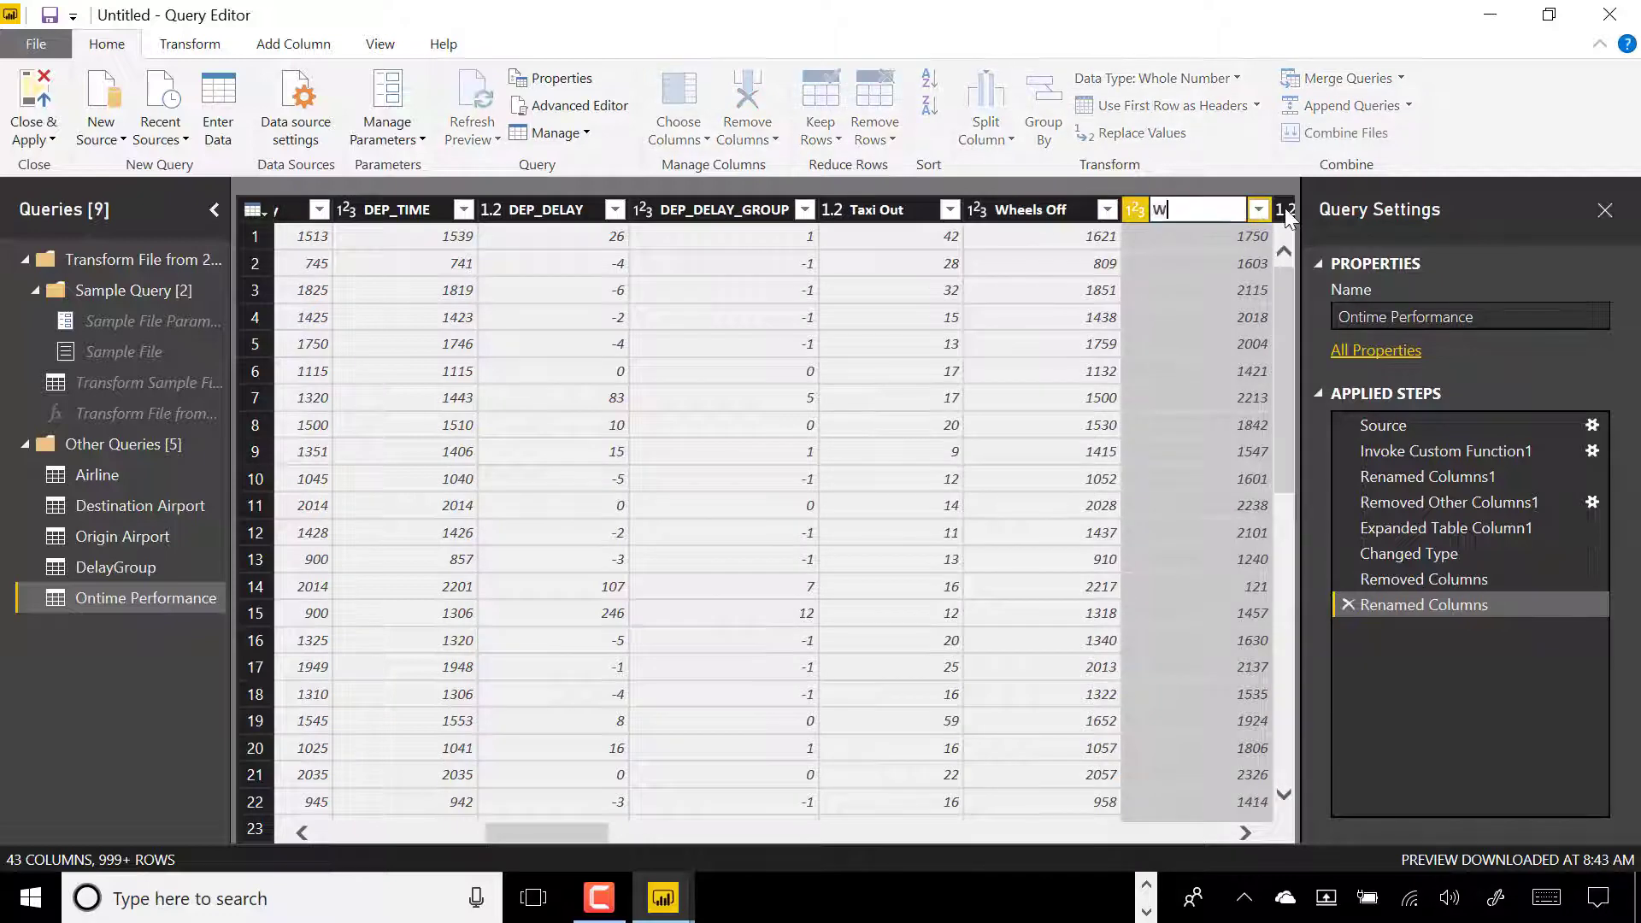
pyautogui.write('heels ON')
pyautogui.press('BackSpace')
pyautogui.write('n')
pyautogui.press('Return')
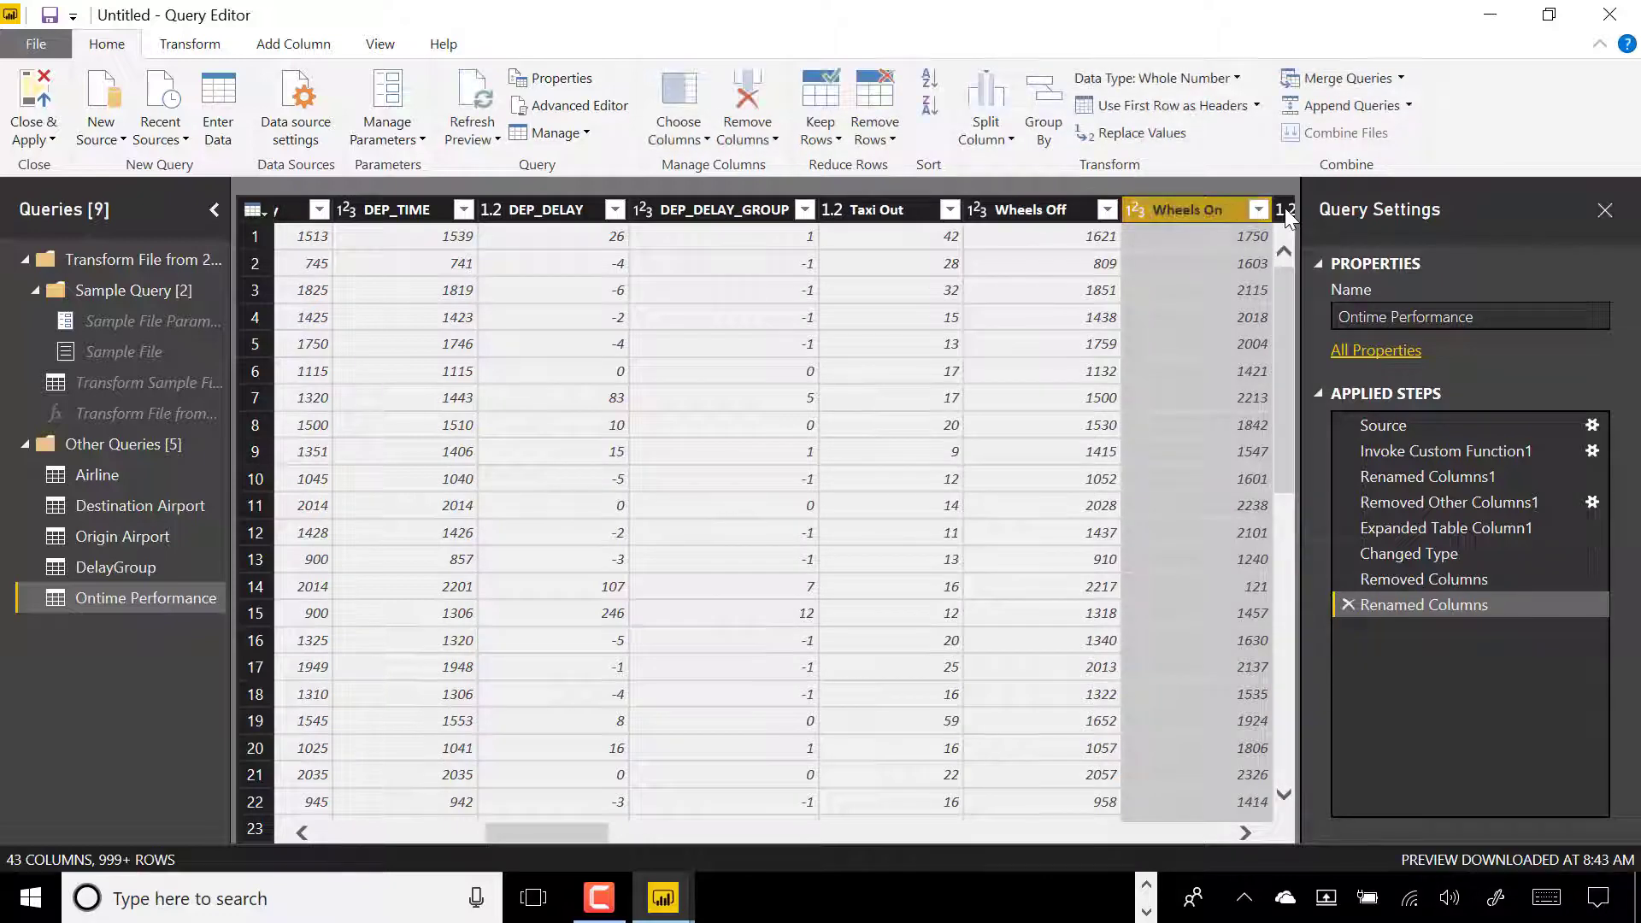
# Rename the taxi-in column as Taxi In and the CRS_ARR_TIME column as CRS Arr Time.
pyautogui.click(1243, 833)
pyautogui.doubleClick(572, 210)
pyautogui.write('Taxi In')
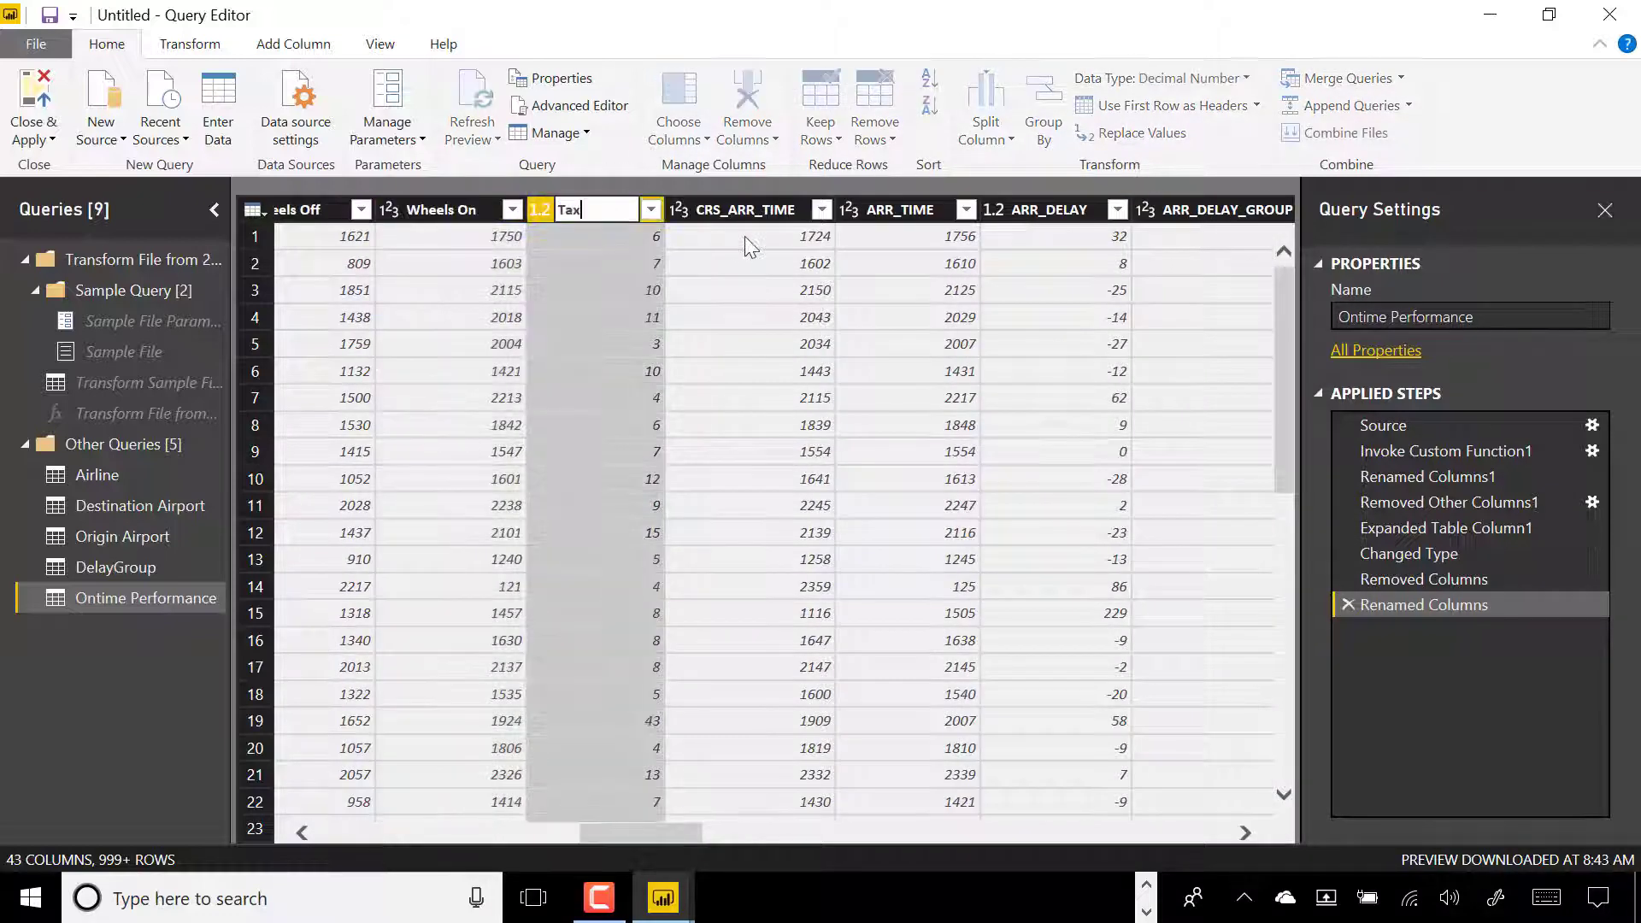
pyautogui.press('Return')
pyautogui.click(757, 207)
pyautogui.doubleClick(762, 210)
pyautogui.write('CRS Arr Time')
pyautogui.press('Return')
# Rename the ARR_TIME column as Arr Time and the ARR_DELAY column as Arr Delay.
pyautogui.click(899, 209)
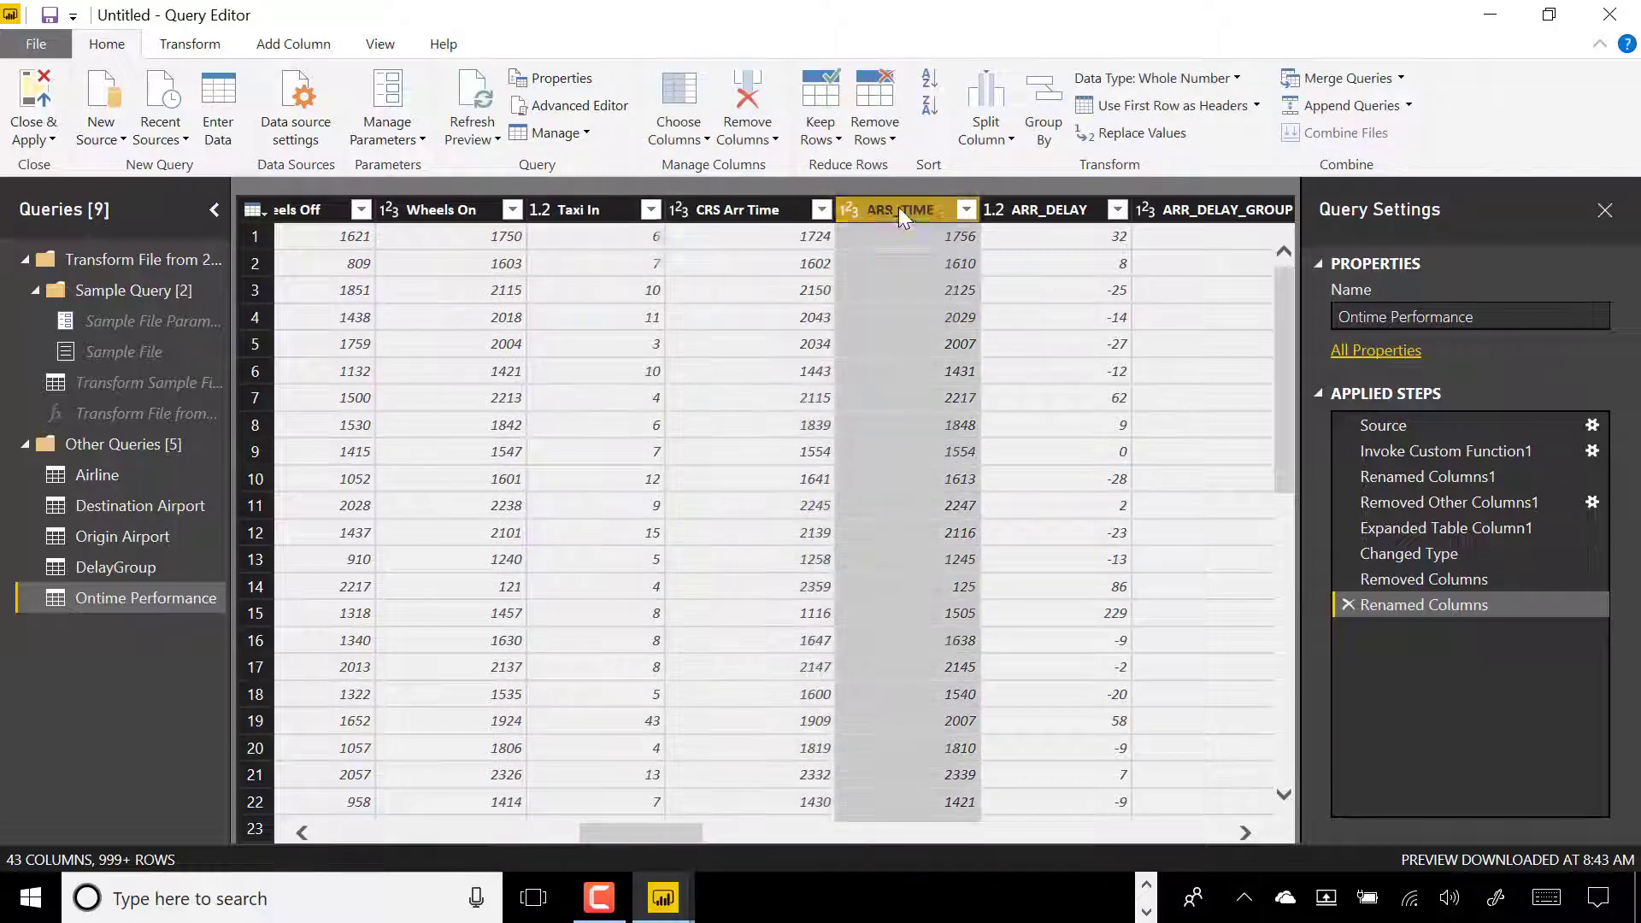
pyautogui.doubleClick(899, 209)
pyautogui.write('Arr Time')
pyautogui.press('Return')
pyautogui.click(1111, 213)
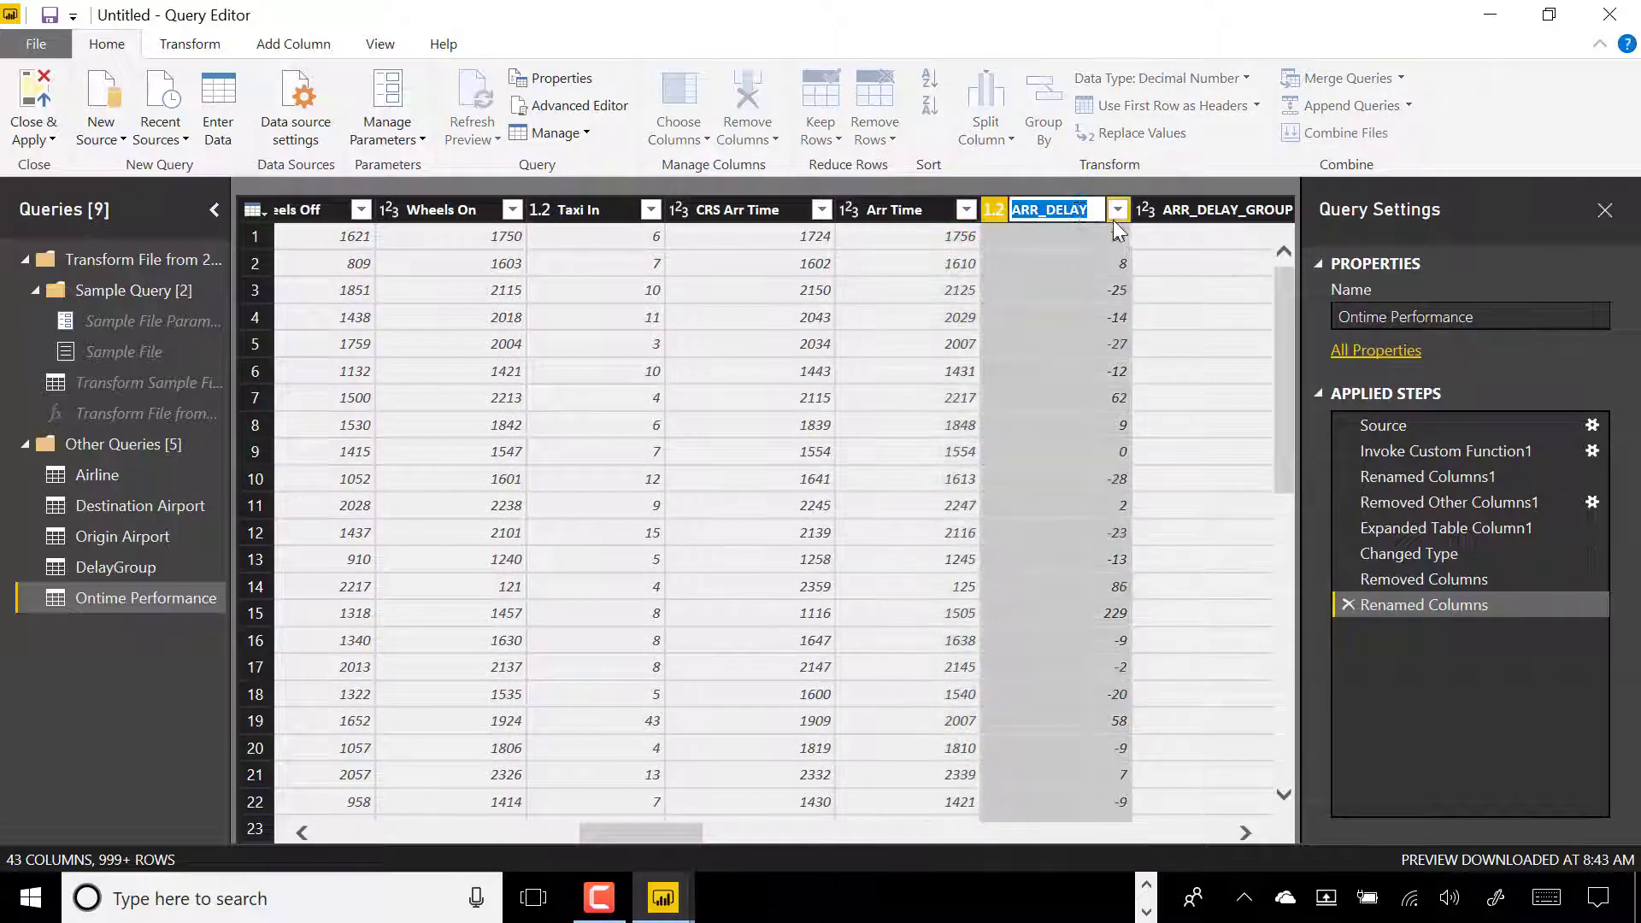
pyautogui.doubleClick(1112, 215)
pyautogui.write('Arr Delay')
pyautogui.press('Return')
# Rename the cancellation flag column after ARR_DELAY_GROUP as Cancelled.
pyautogui.click(1208, 209)
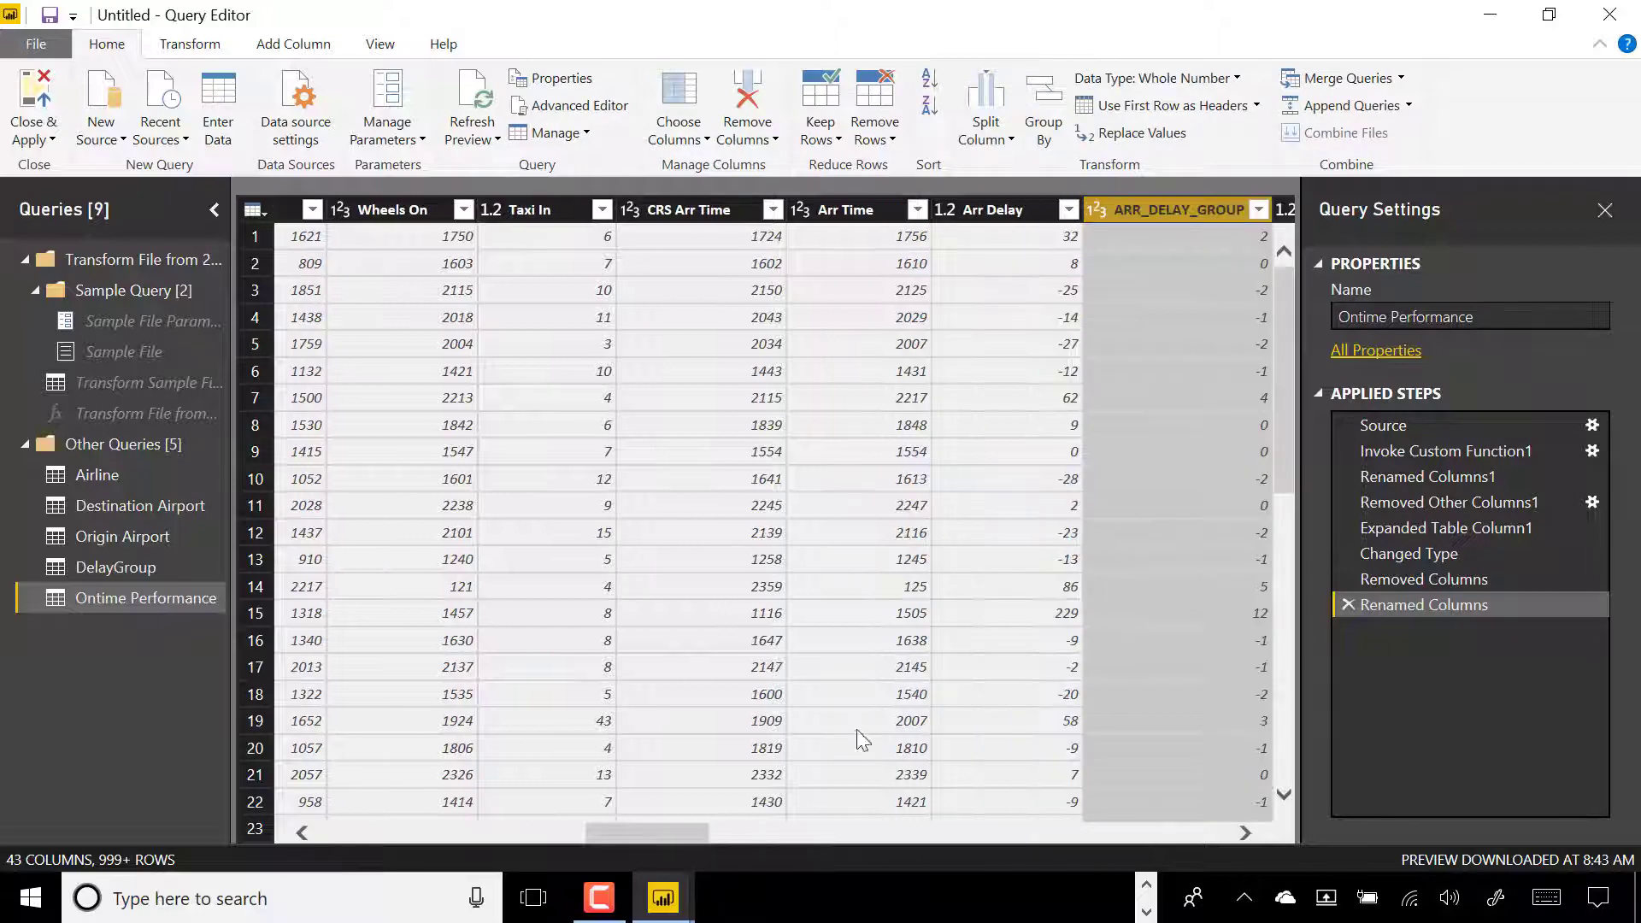
pyautogui.moveTo(676, 833); pyautogui.dragTo(750, 833)
pyautogui.click(755, 210)
pyautogui.doubleClick(755, 209)
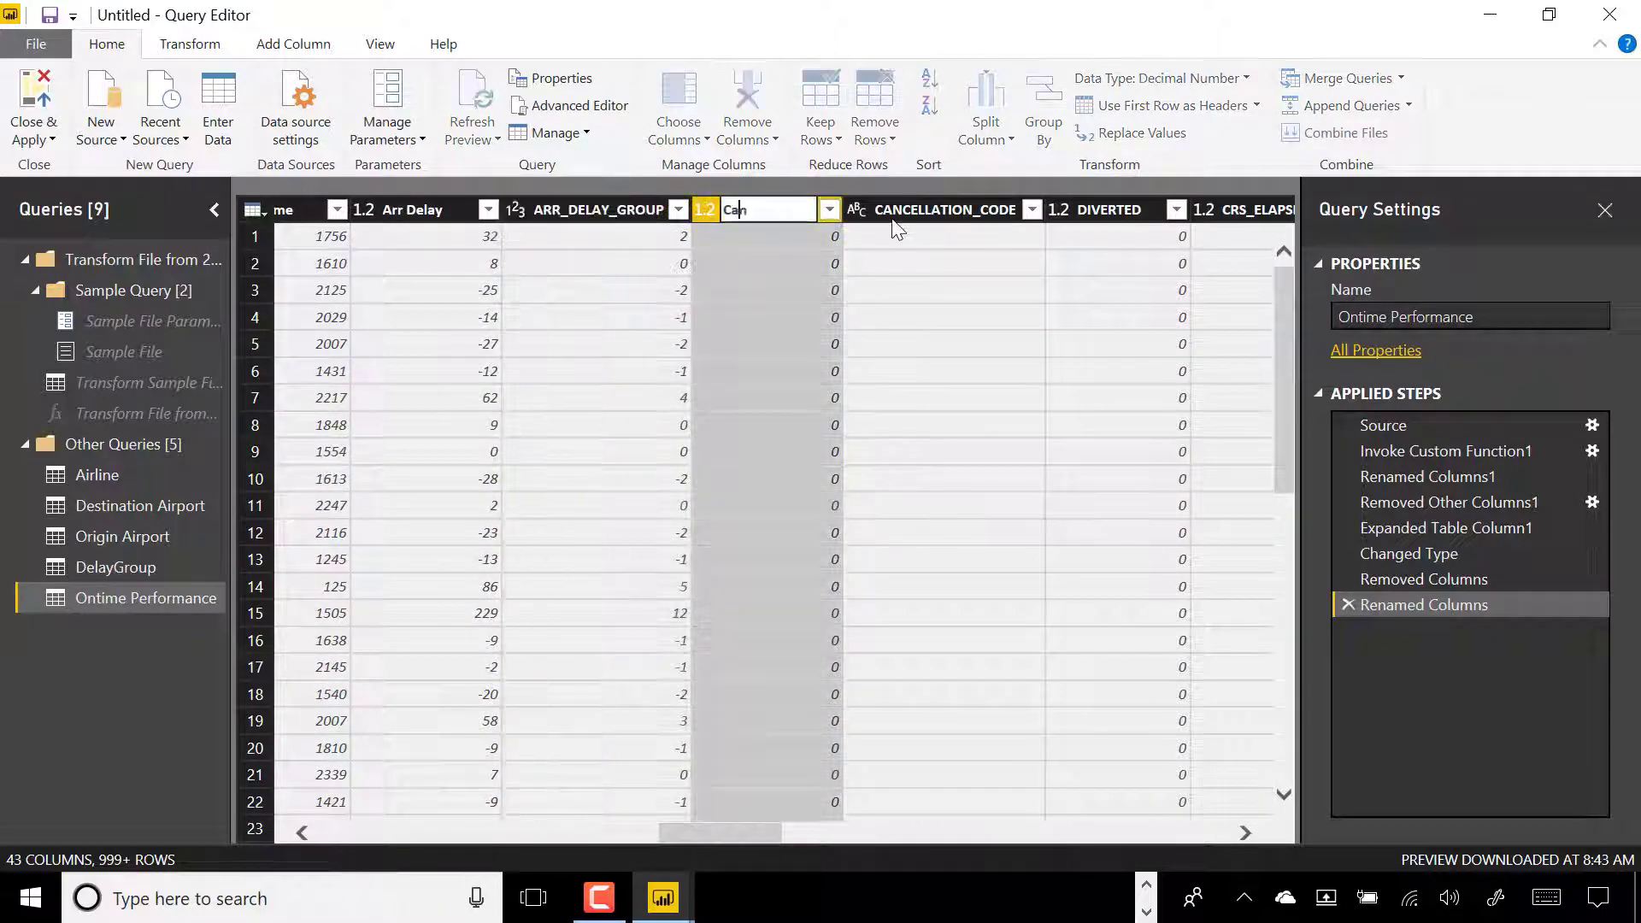
pyautogui.write('Cancelled')
pyautogui.press('Return')
pyautogui.click(913, 211)
pyautogui.doubleClick(913, 211)
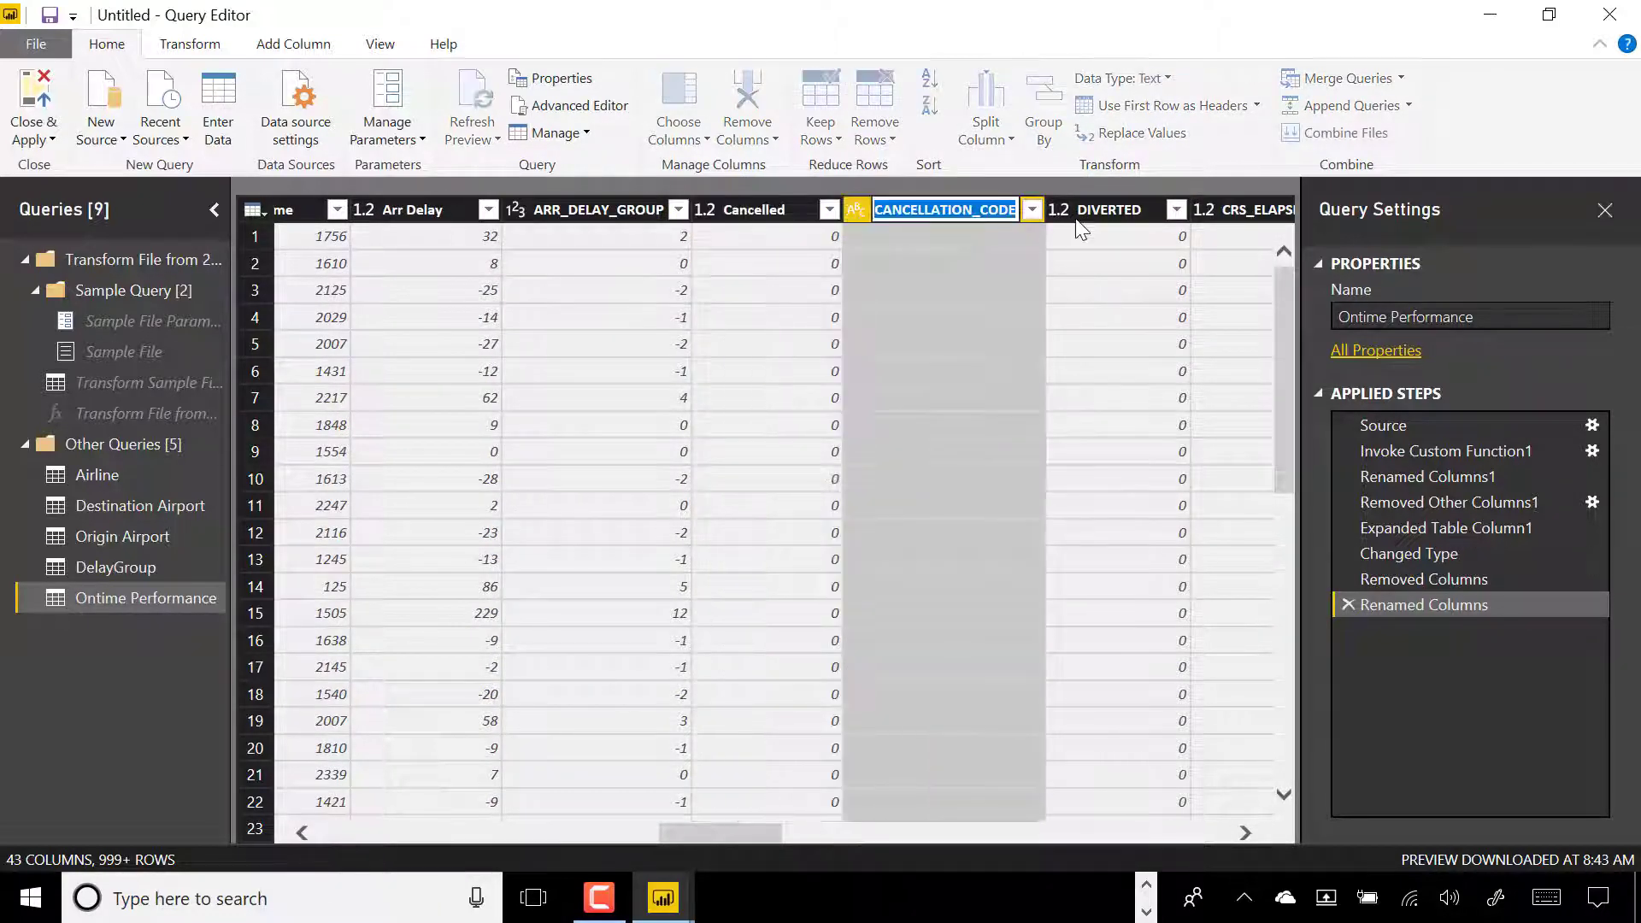
pyautogui.write('Can')
pyautogui.press('Escape')
pyautogui.click(1104, 210)
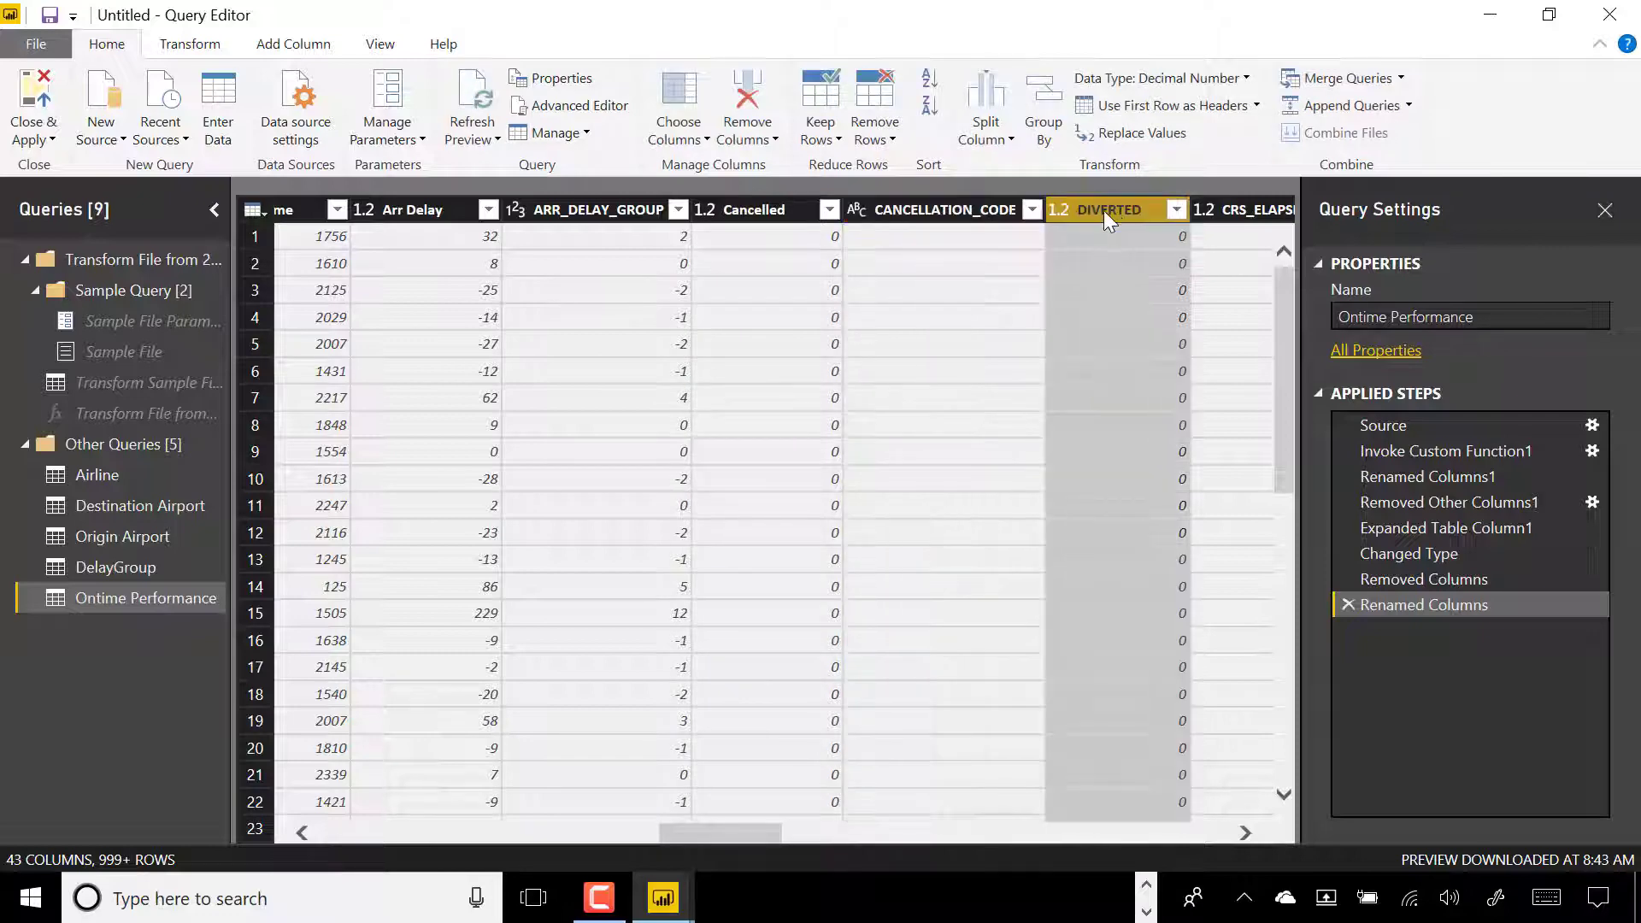
# Rename the AIR_TIME column as Air Time and the DISTANCE column as Distance.
pyautogui.click(1245, 832)
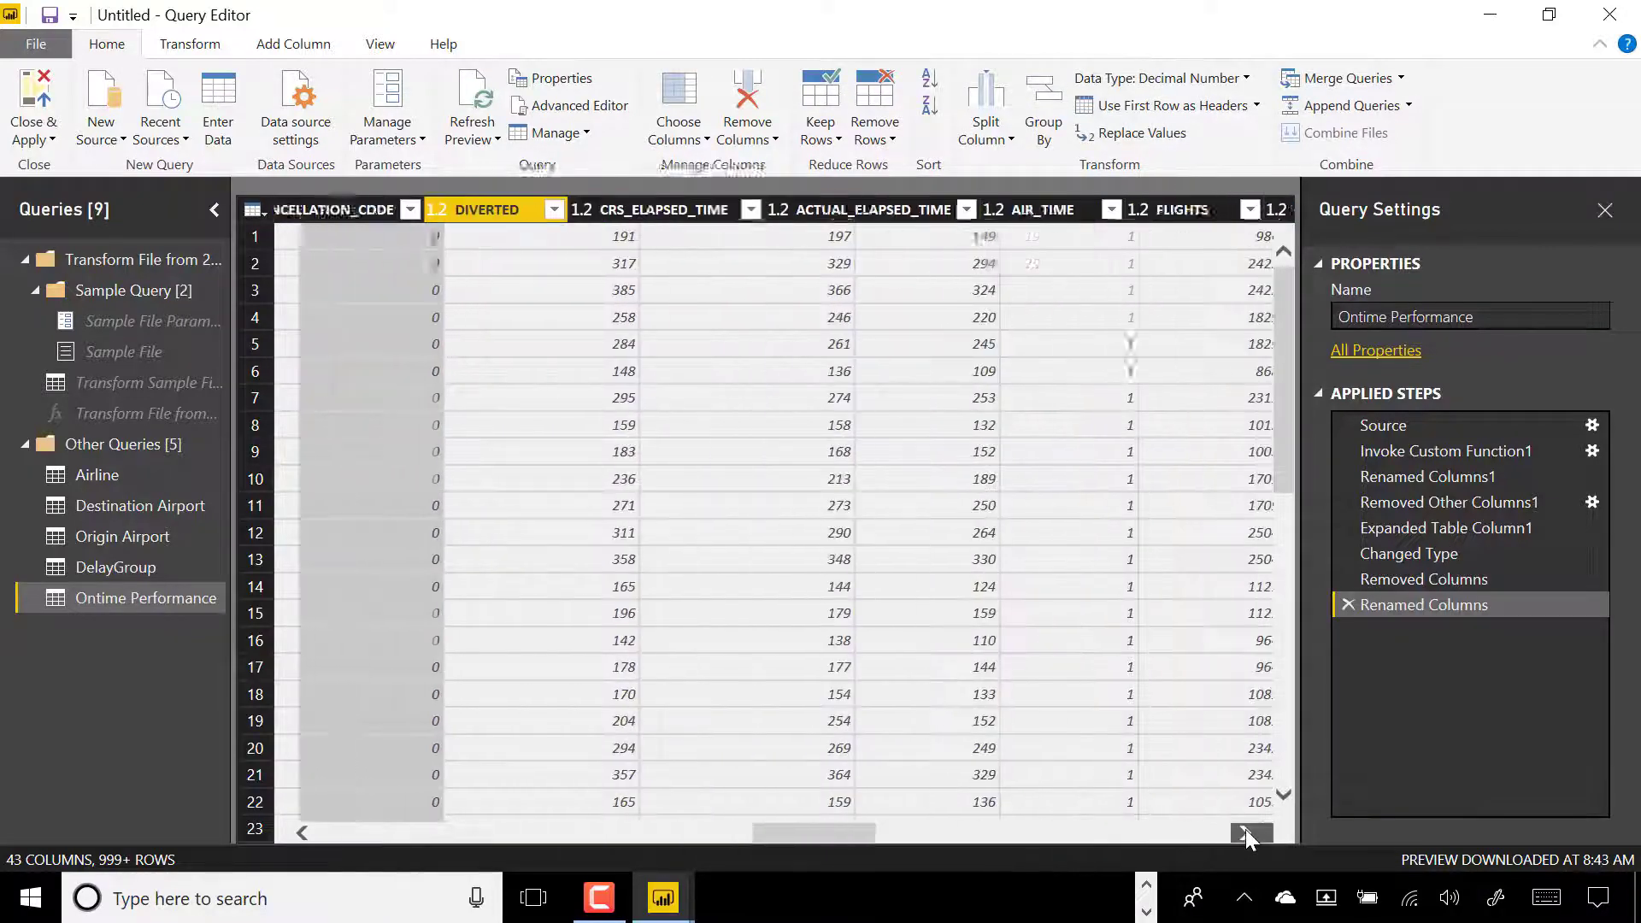
pyautogui.doubleClick(995, 221)
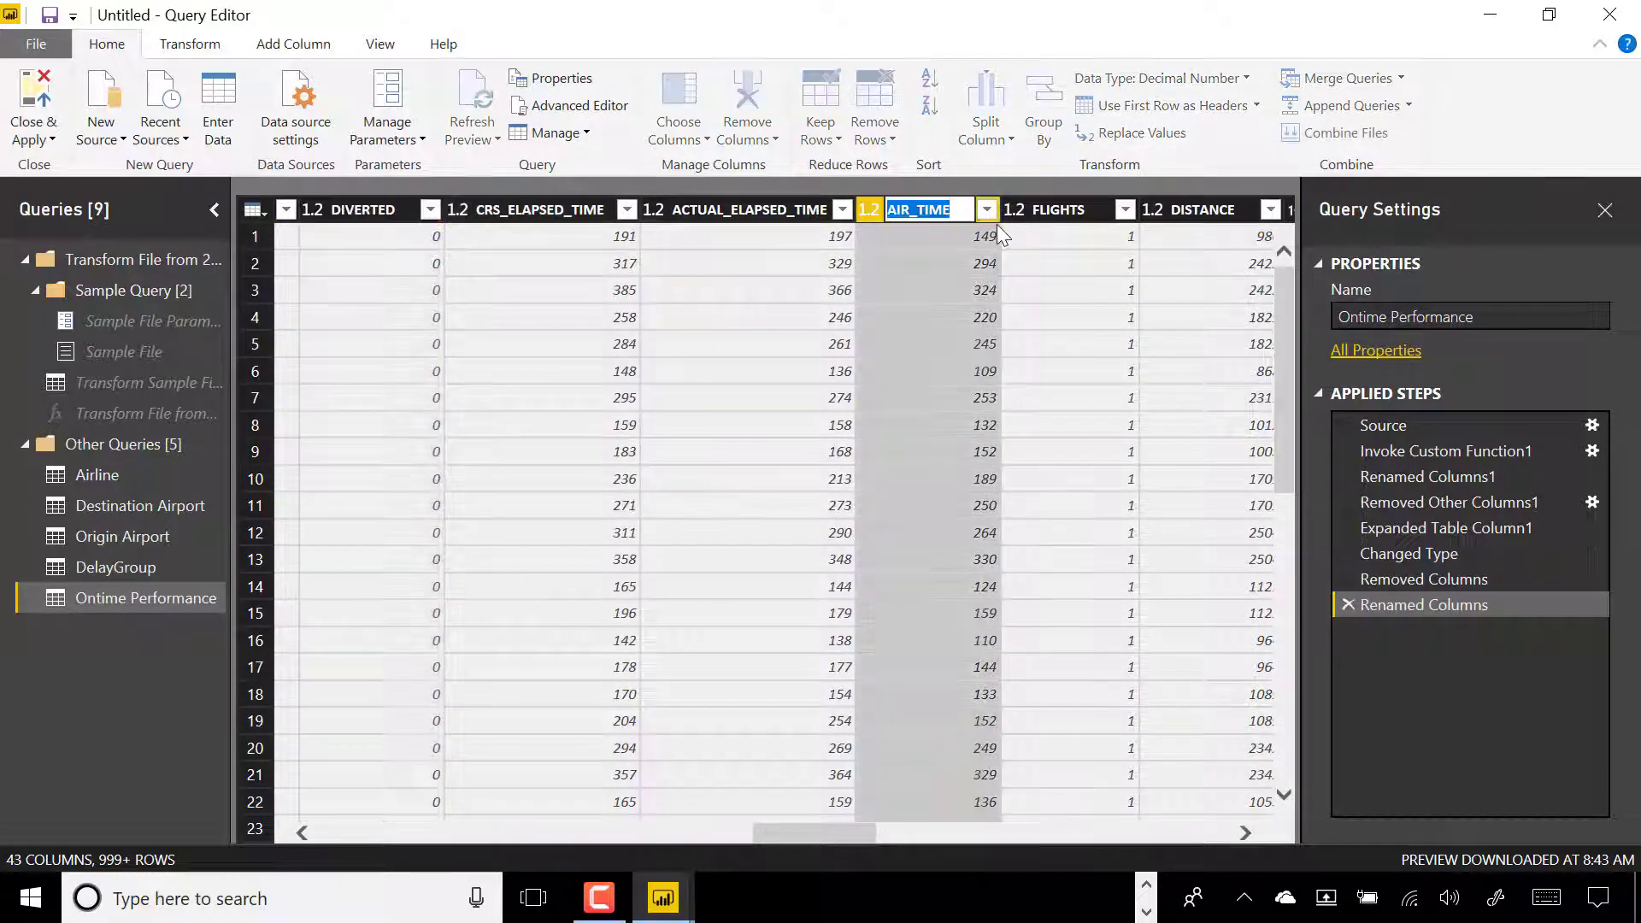
pyautogui.write('Air Time')
pyautogui.press('Return')
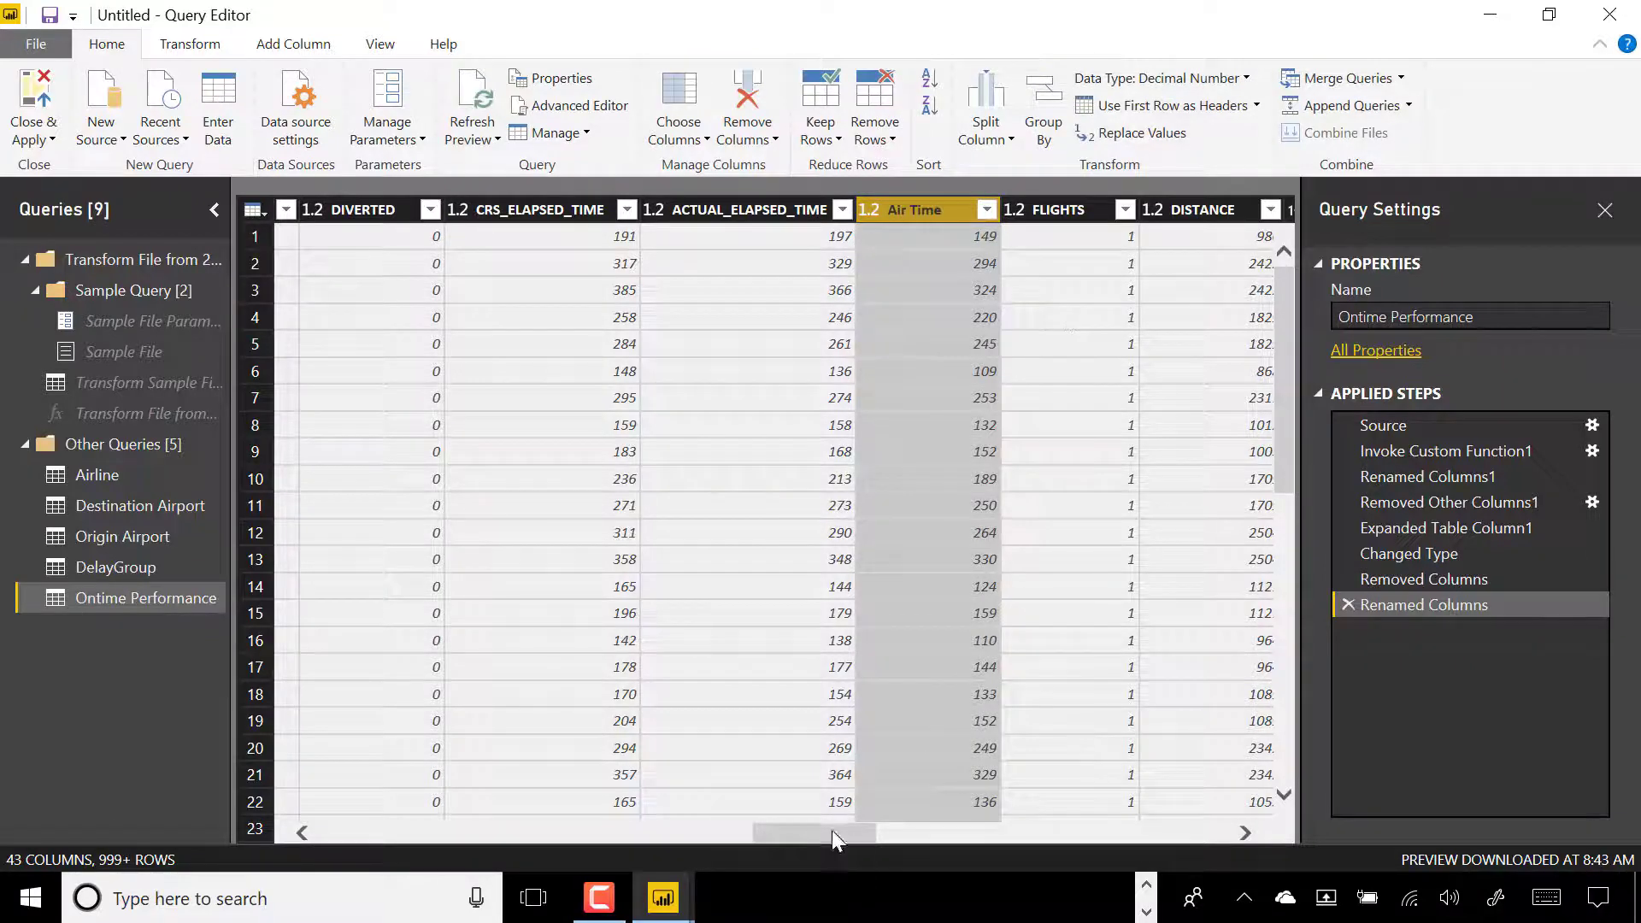
pyautogui.moveTo(832, 829); pyautogui.dragTo(890, 832)
pyautogui.doubleClick(733, 213)
pyautogui.write('Distance')
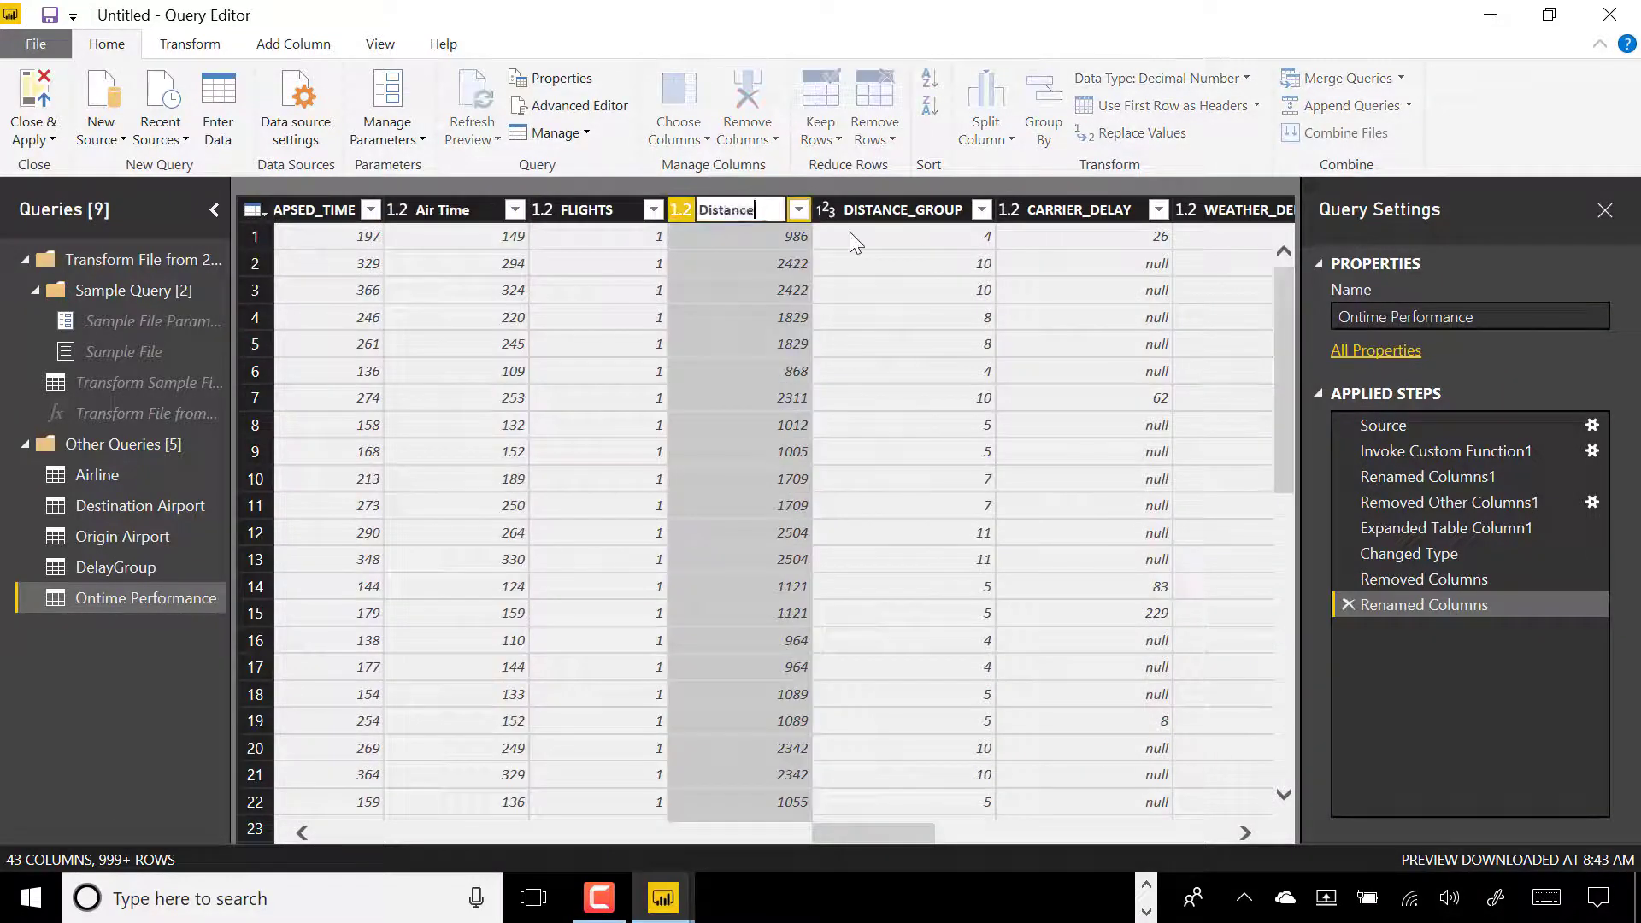
pyautogui.press('Return')
# Rename the CARRIER_DELAY column as Carrier Delay and the WEATHER_DELAY column as Weather Delay.
pyautogui.doubleClick(1090, 211)
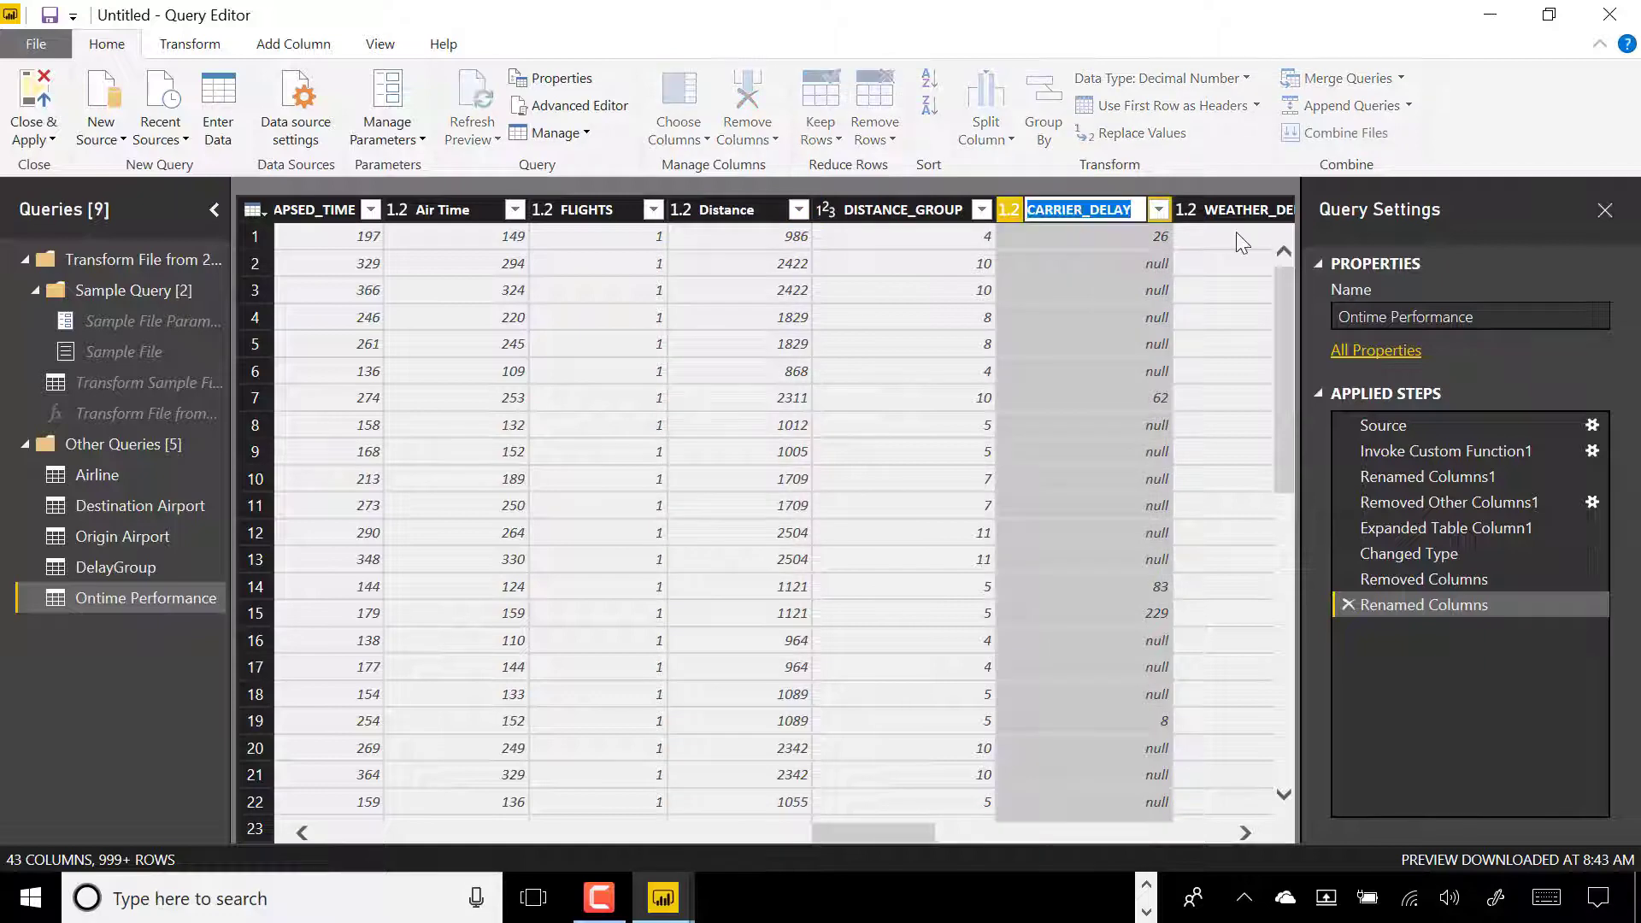
pyautogui.write('Carrier Delay')
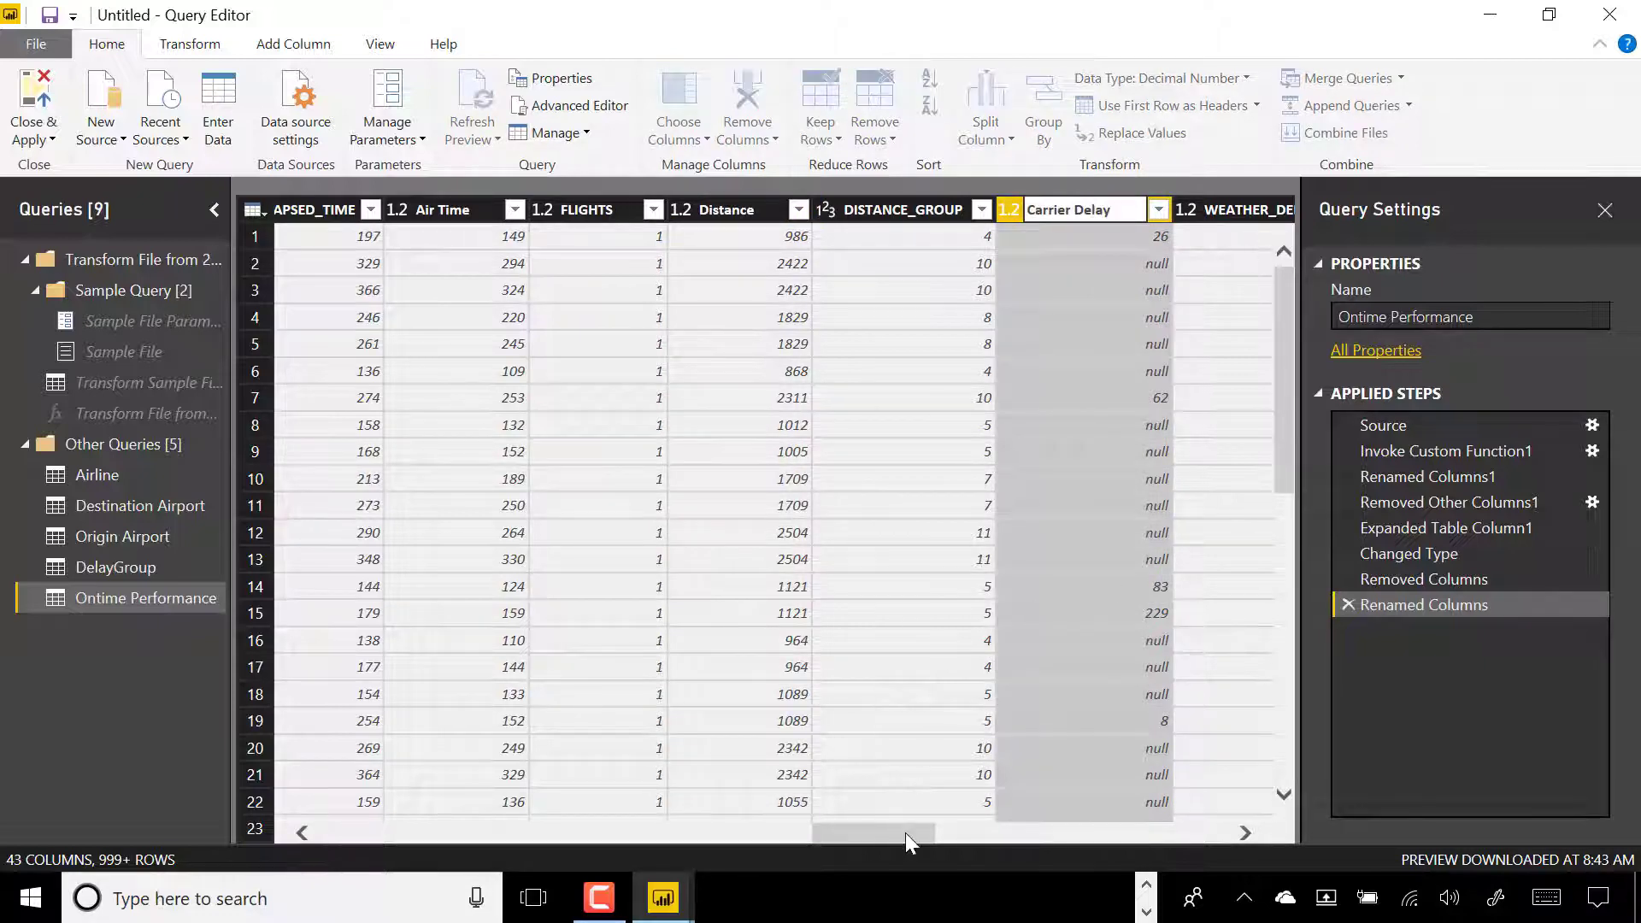
pyautogui.moveTo(905, 833); pyautogui.dragTo(1012, 833)
pyautogui.click(595, 212)
pyautogui.doubleClick(595, 212)
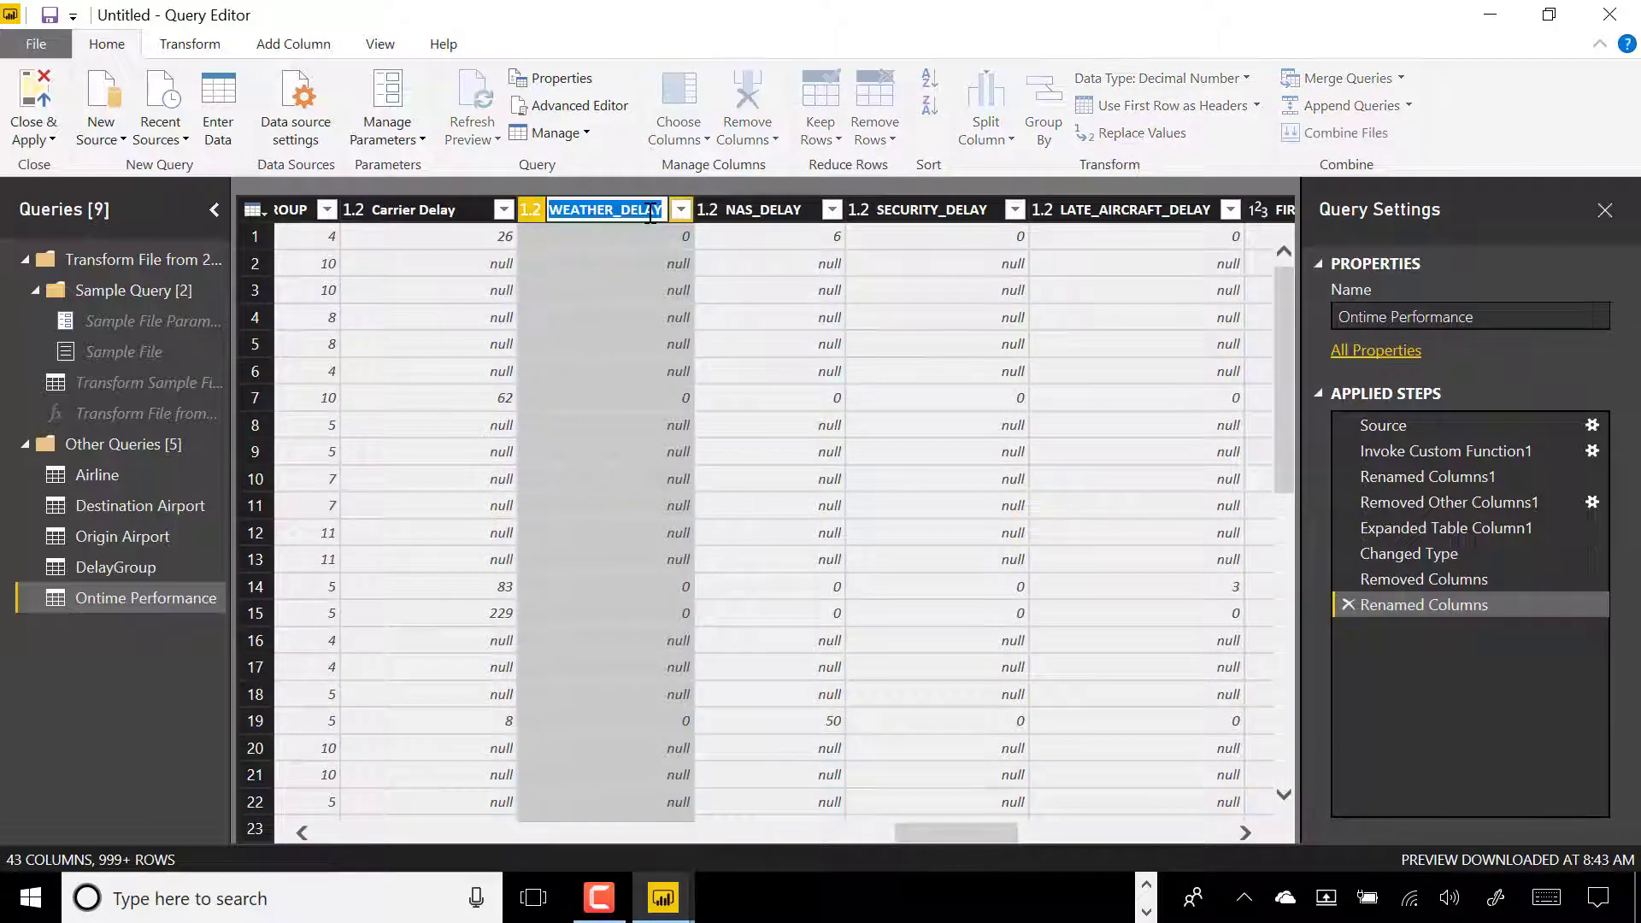
pyautogui.write('Weather Delay')
pyautogui.press('Return')
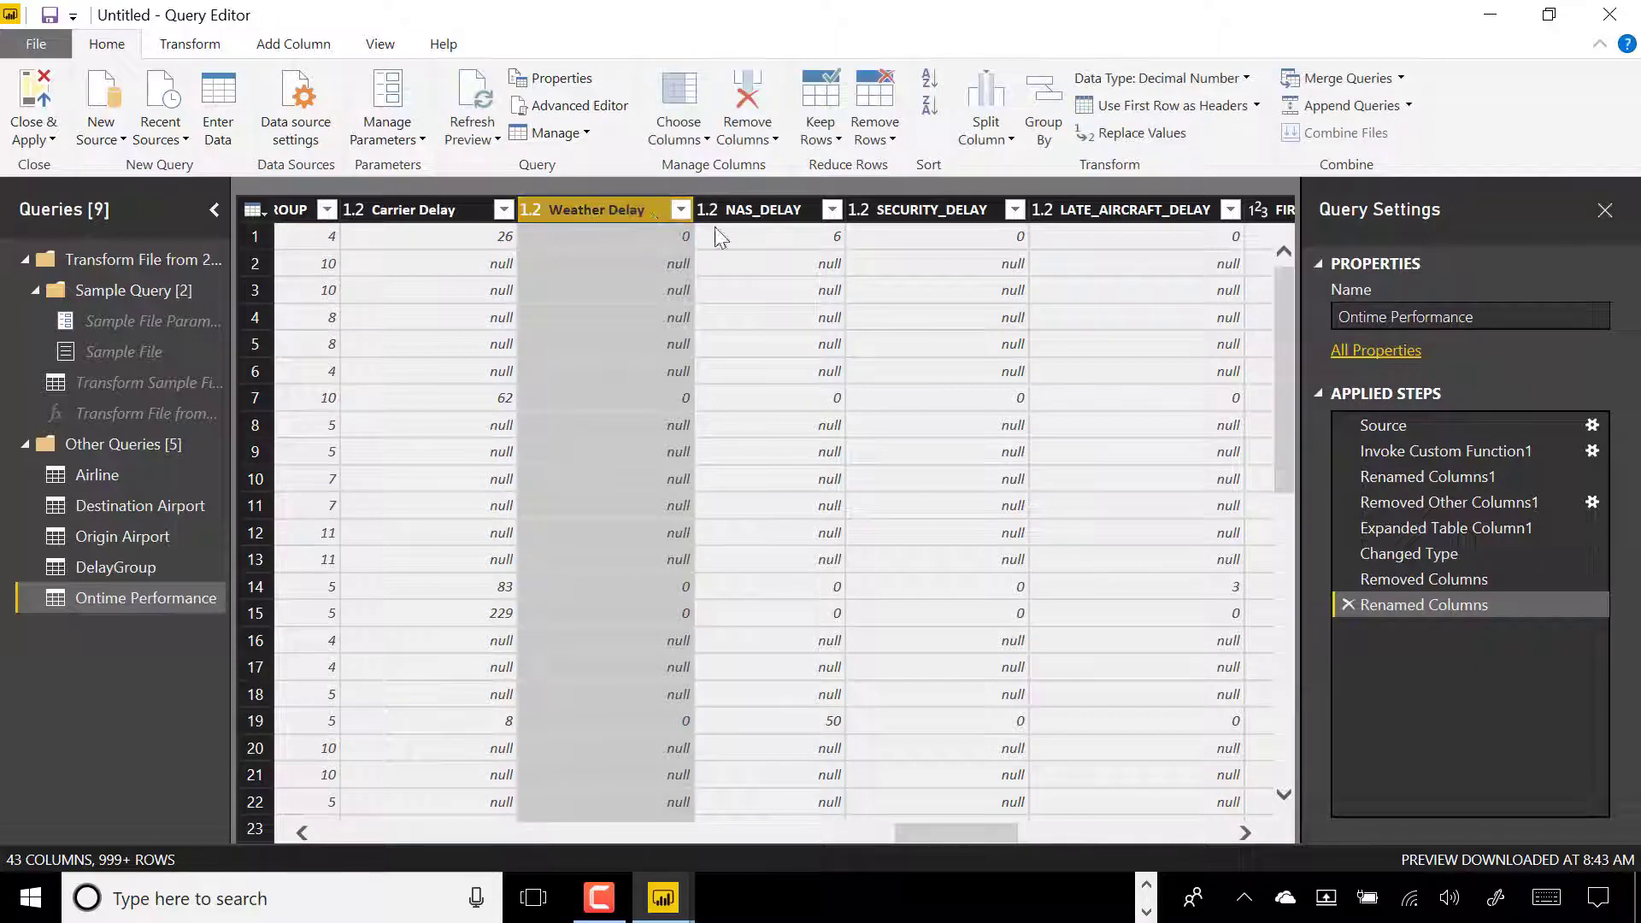
# Rename the NAS_DELAY column as NAS Delay and the SECURITY_DELAY column as Security Delay.
pyautogui.doubleClick(752, 210)
pyautogui.write('NAD Delay')
pyautogui.press('Return')
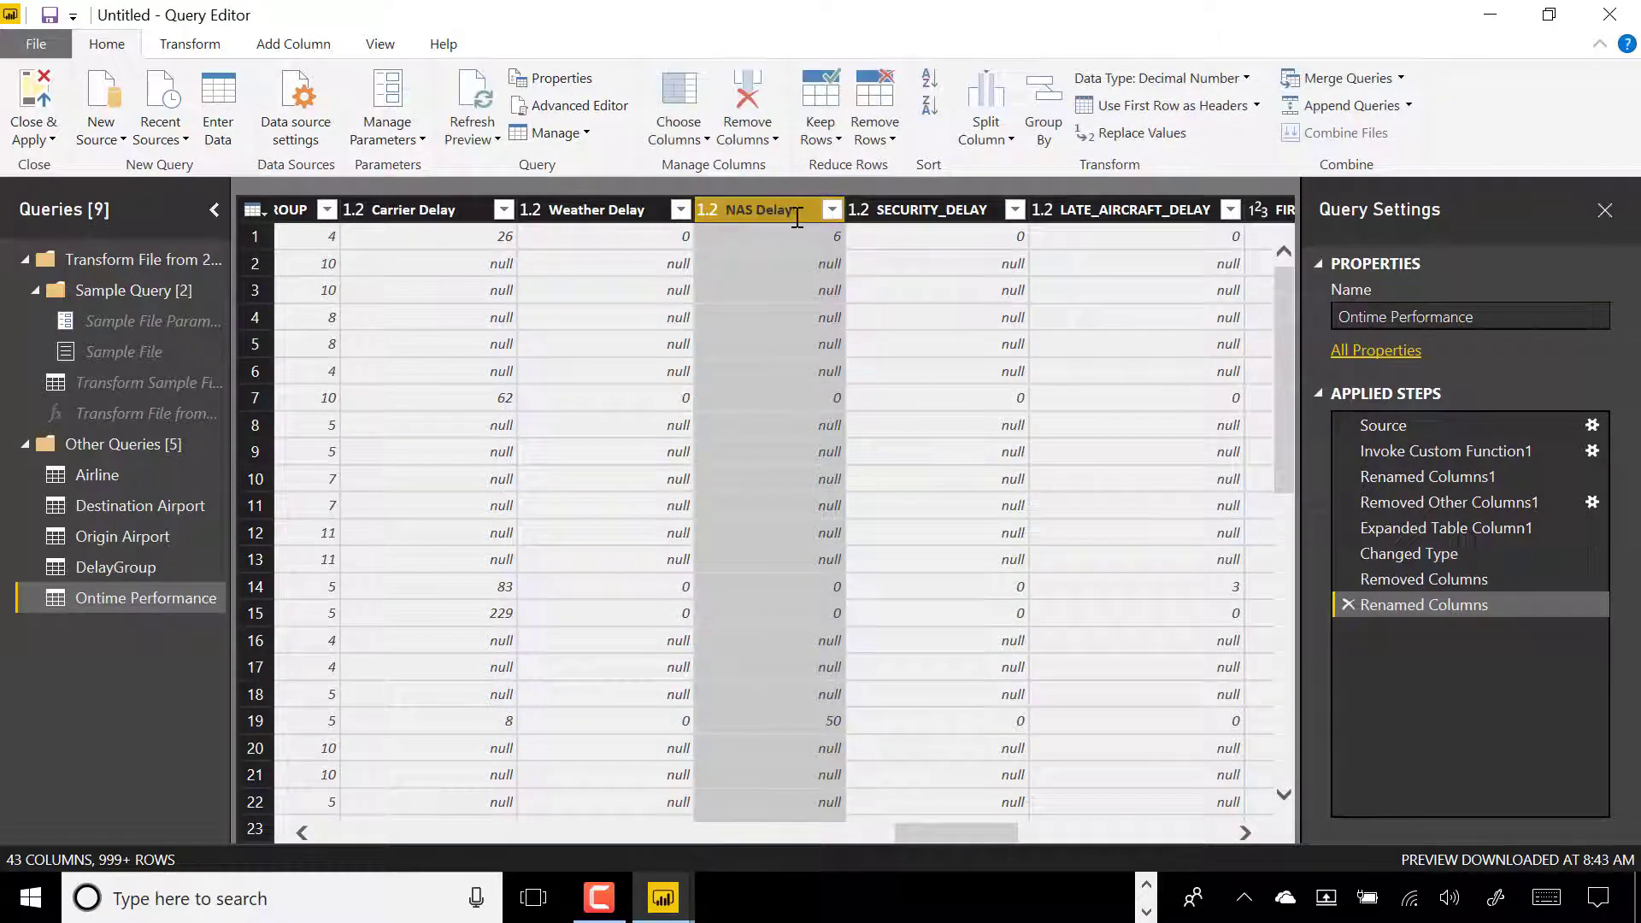
pyautogui.doubleClick(940, 210)
pyautogui.write('Security ')
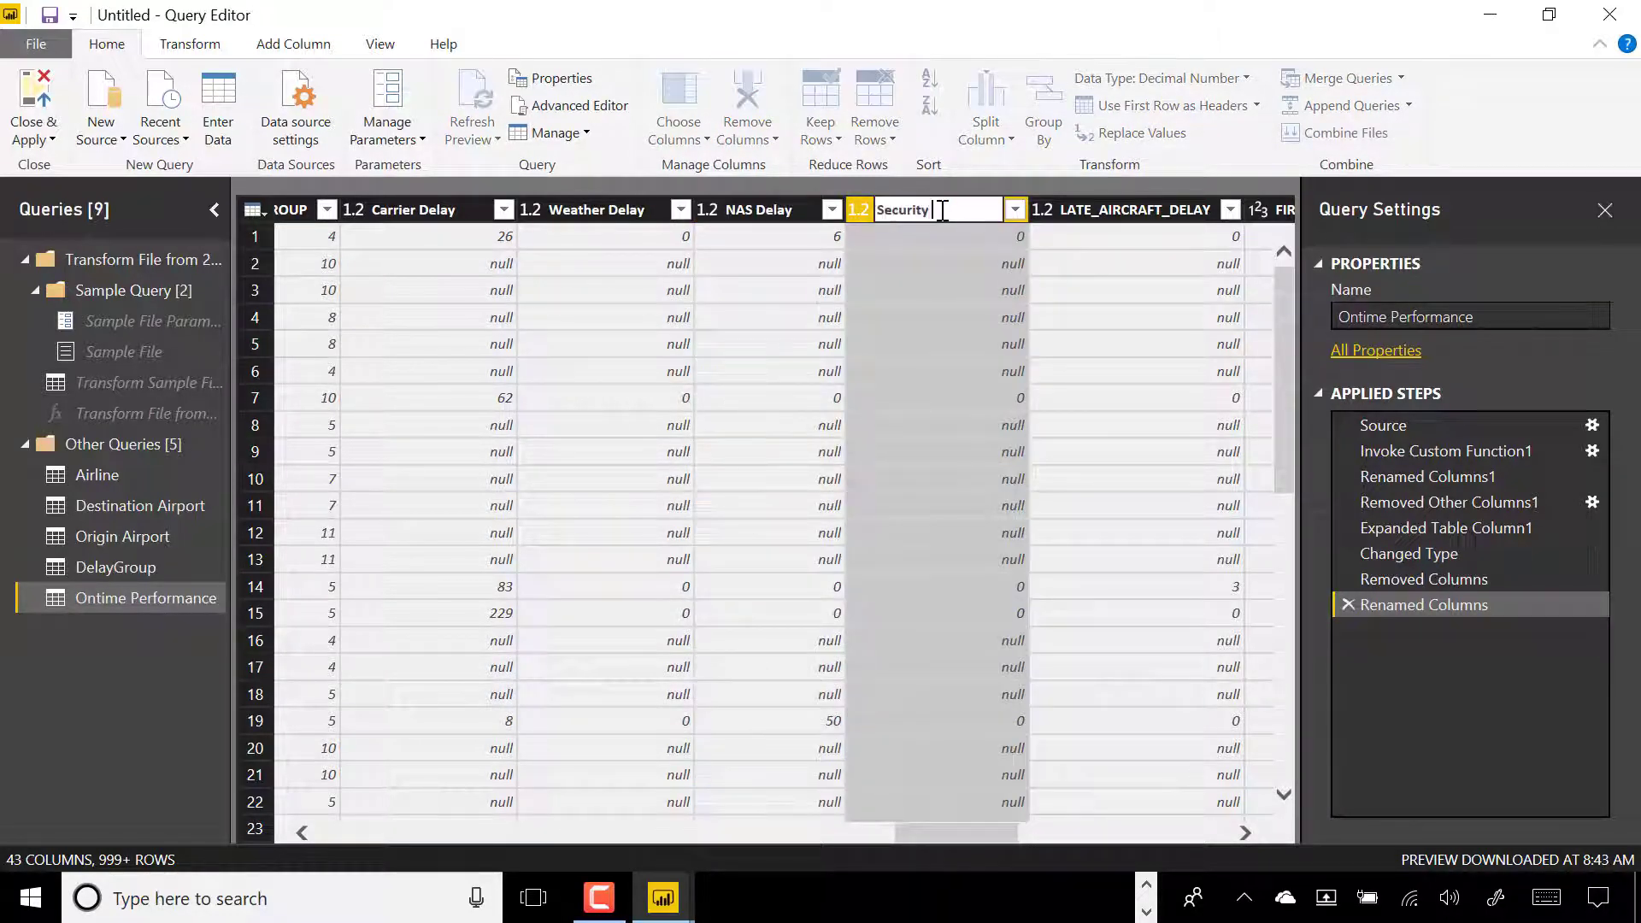
pyautogui.write('Delay')
pyautogui.press('Return')
# Rename the LATE_AIRCRAFT_DELAY column as Late Aircraft Delay.
pyautogui.doubleClick(1145, 210)
pyautogui.write('Late Air')
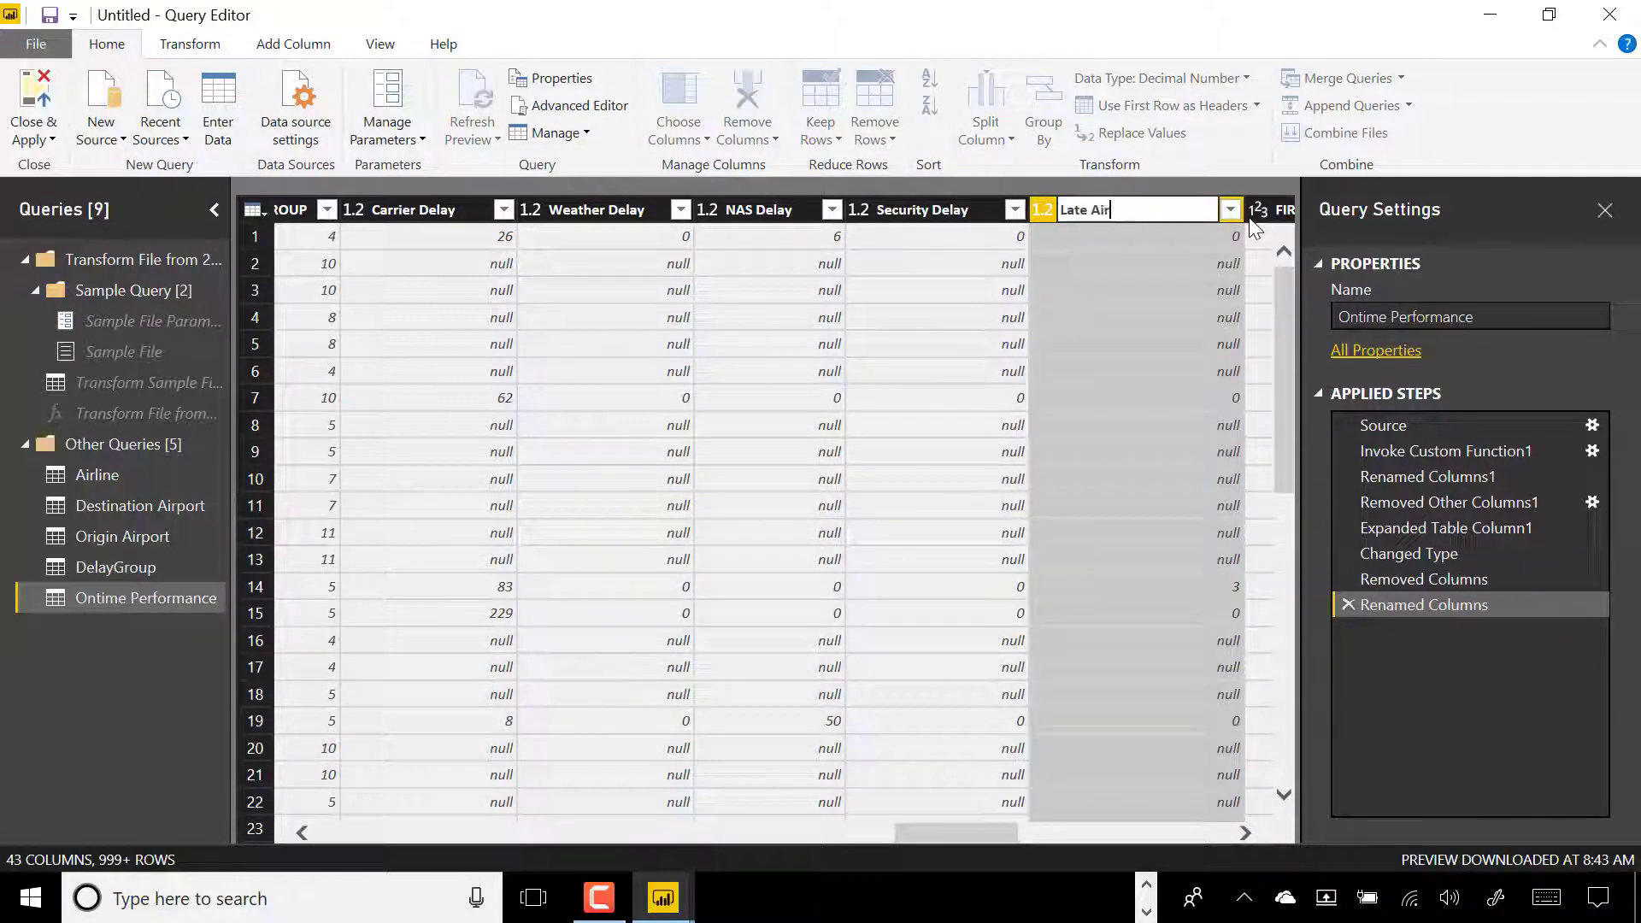
pyautogui.write('craft Delay')
pyautogui.press('Return')
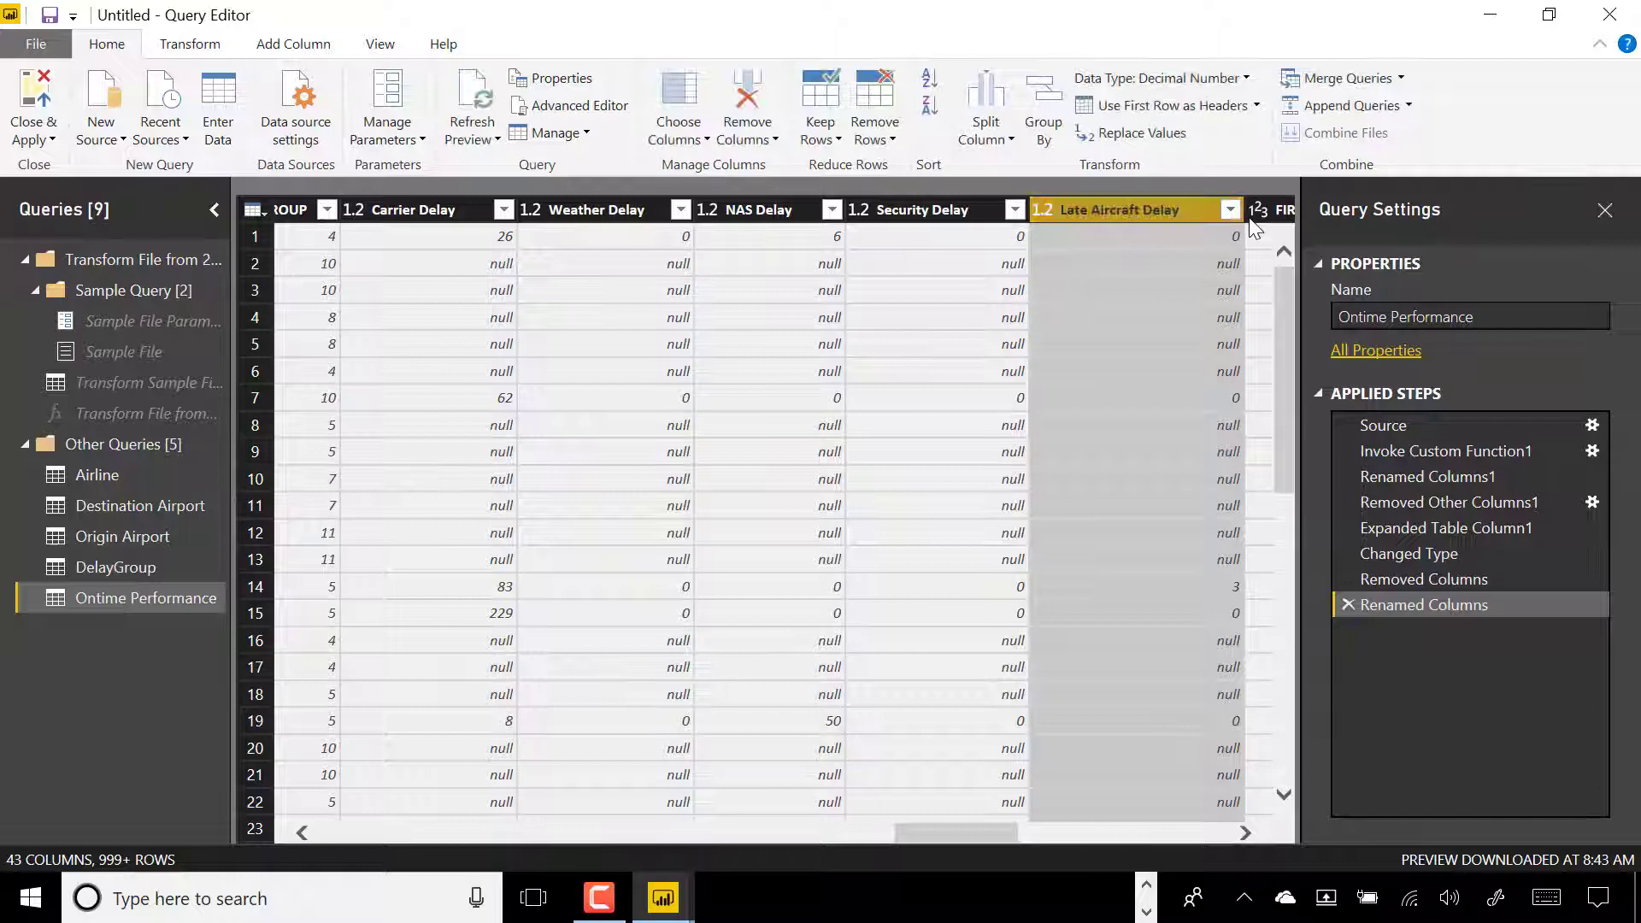
pyautogui.click(1245, 832)
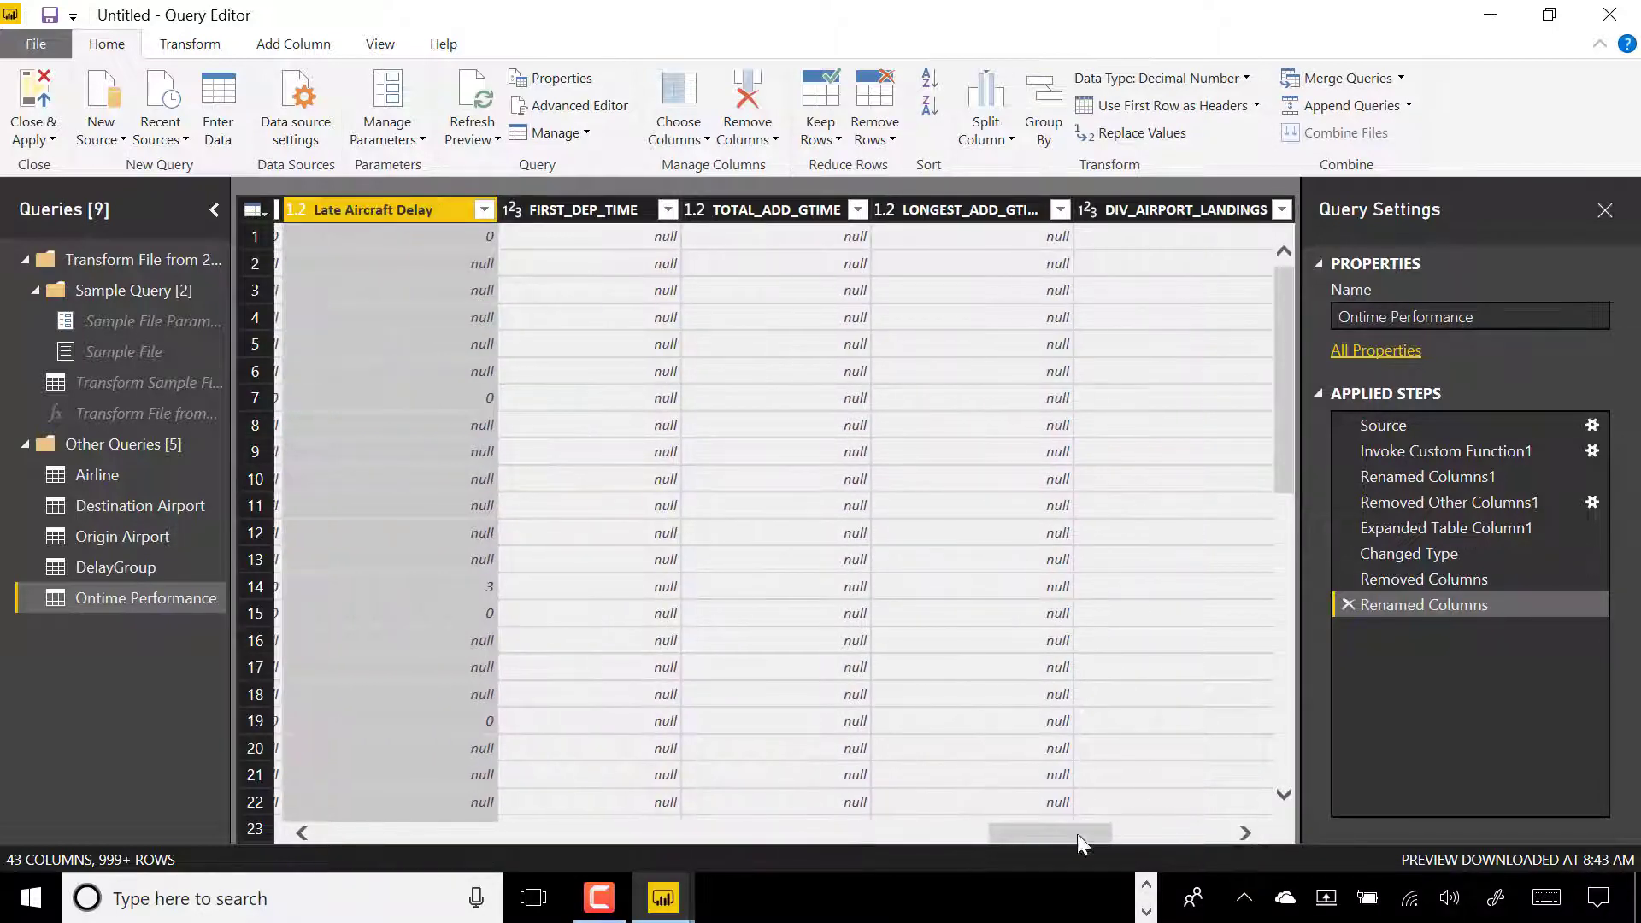
pyautogui.moveTo(1064, 828); pyautogui.dragTo(340, 831)
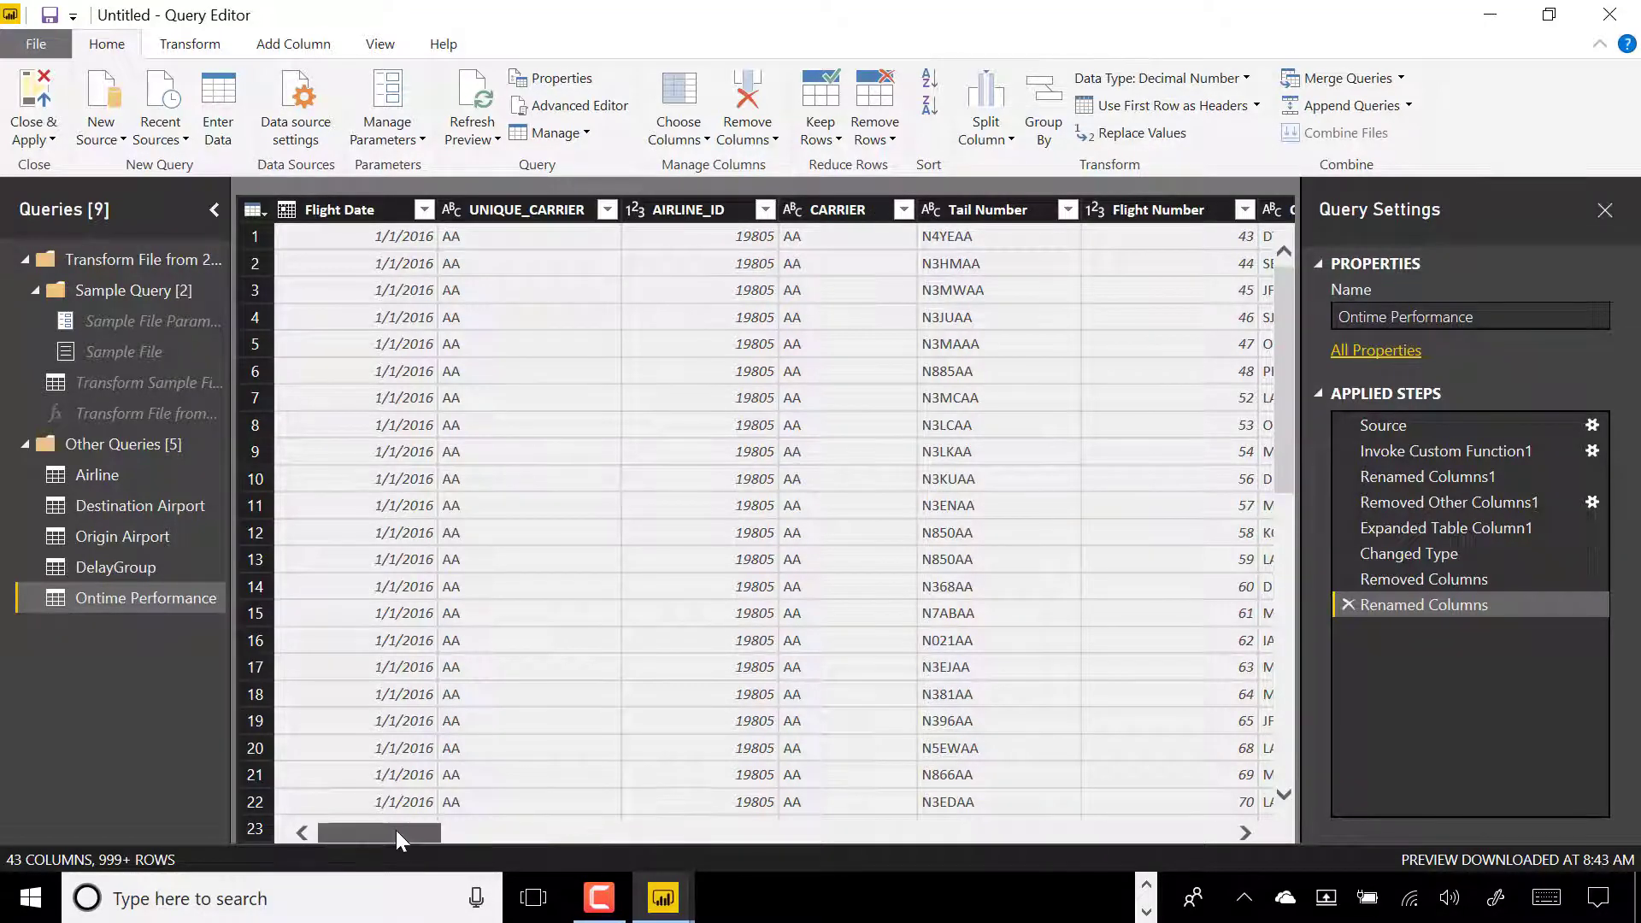
pyautogui.moveTo(397, 829); pyautogui.dragTo(500, 831)
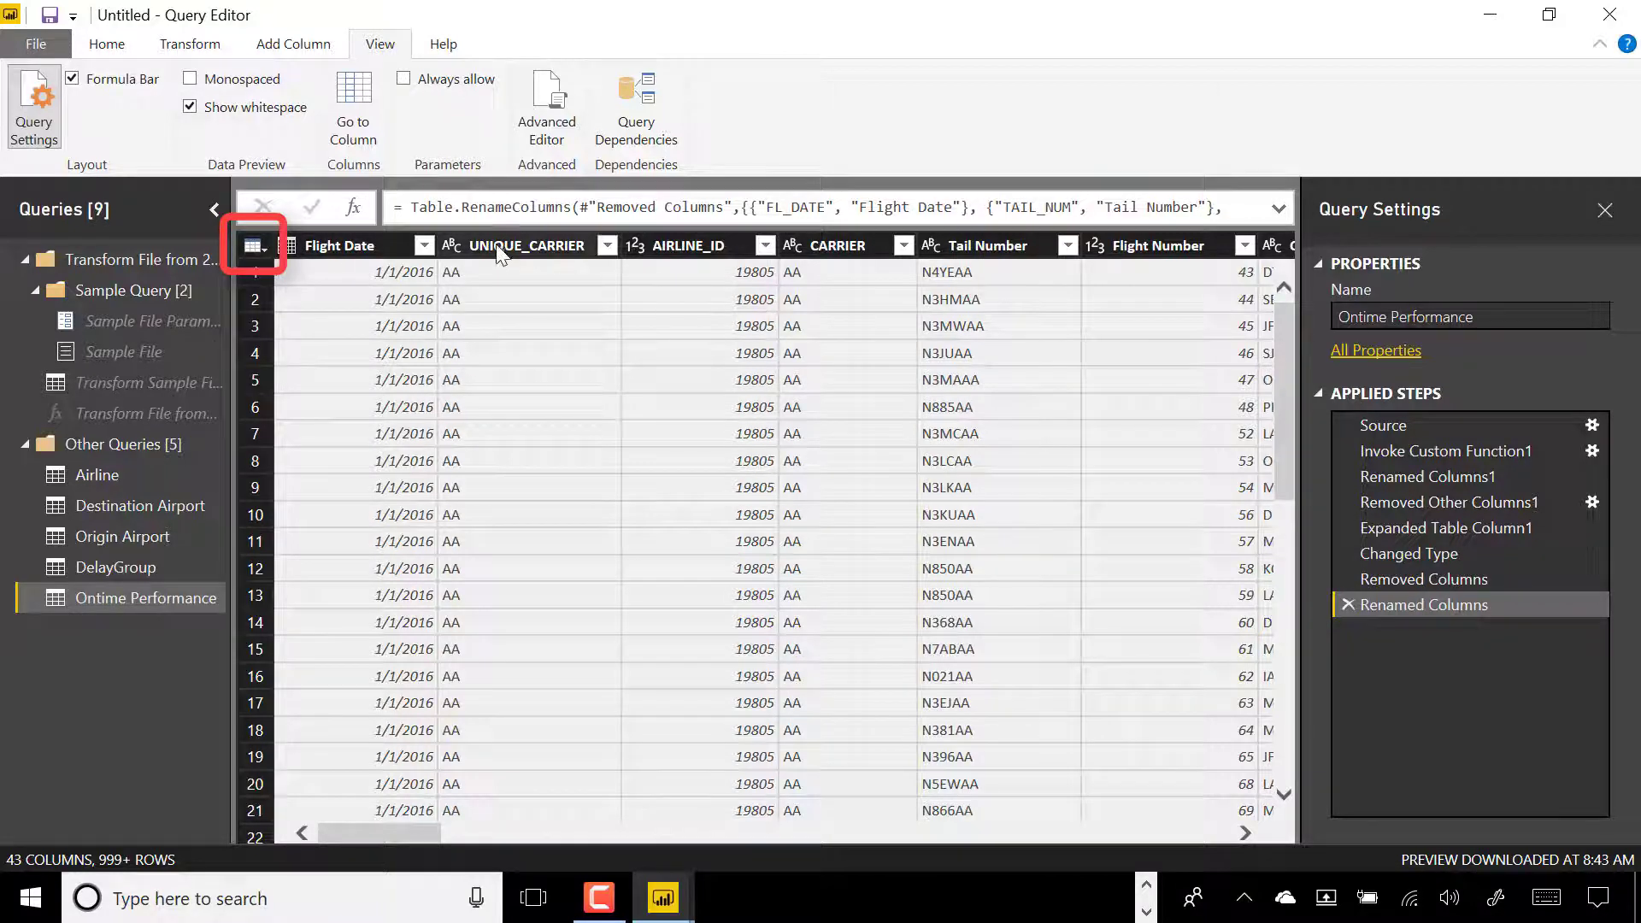
# In the Choose Columns dialog, clear all columns and mark only Flight Date, AIRLINE_ID, Tail Number, Flight Number, ORIGIN and DEST to keep.
pyautogui.click(264, 250)
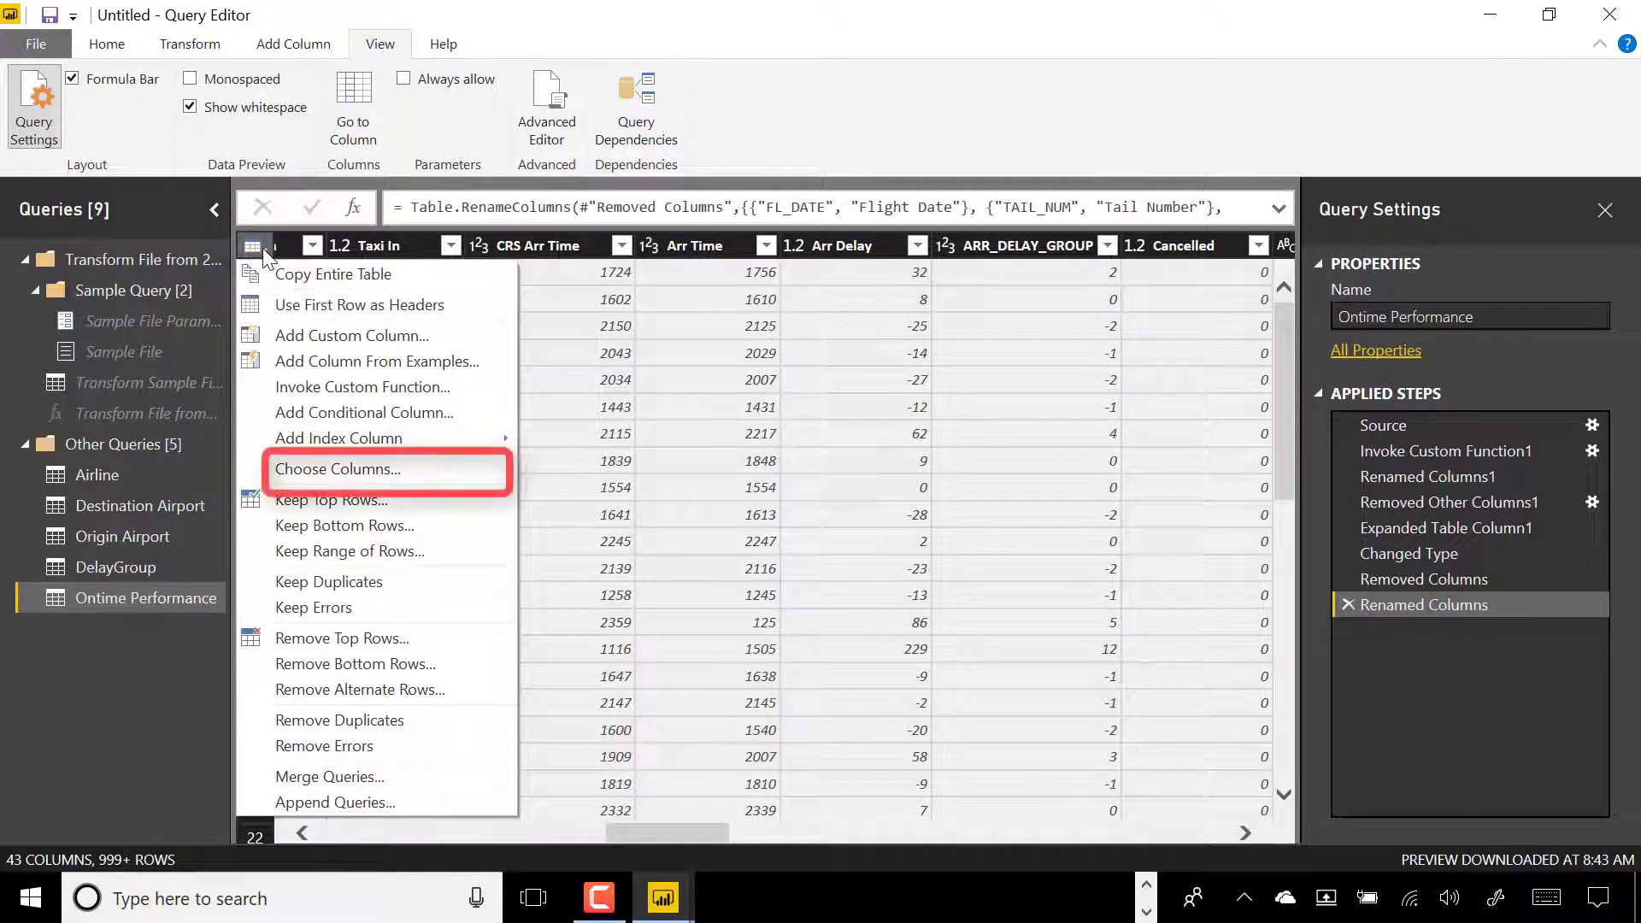
pyautogui.click(356, 469)
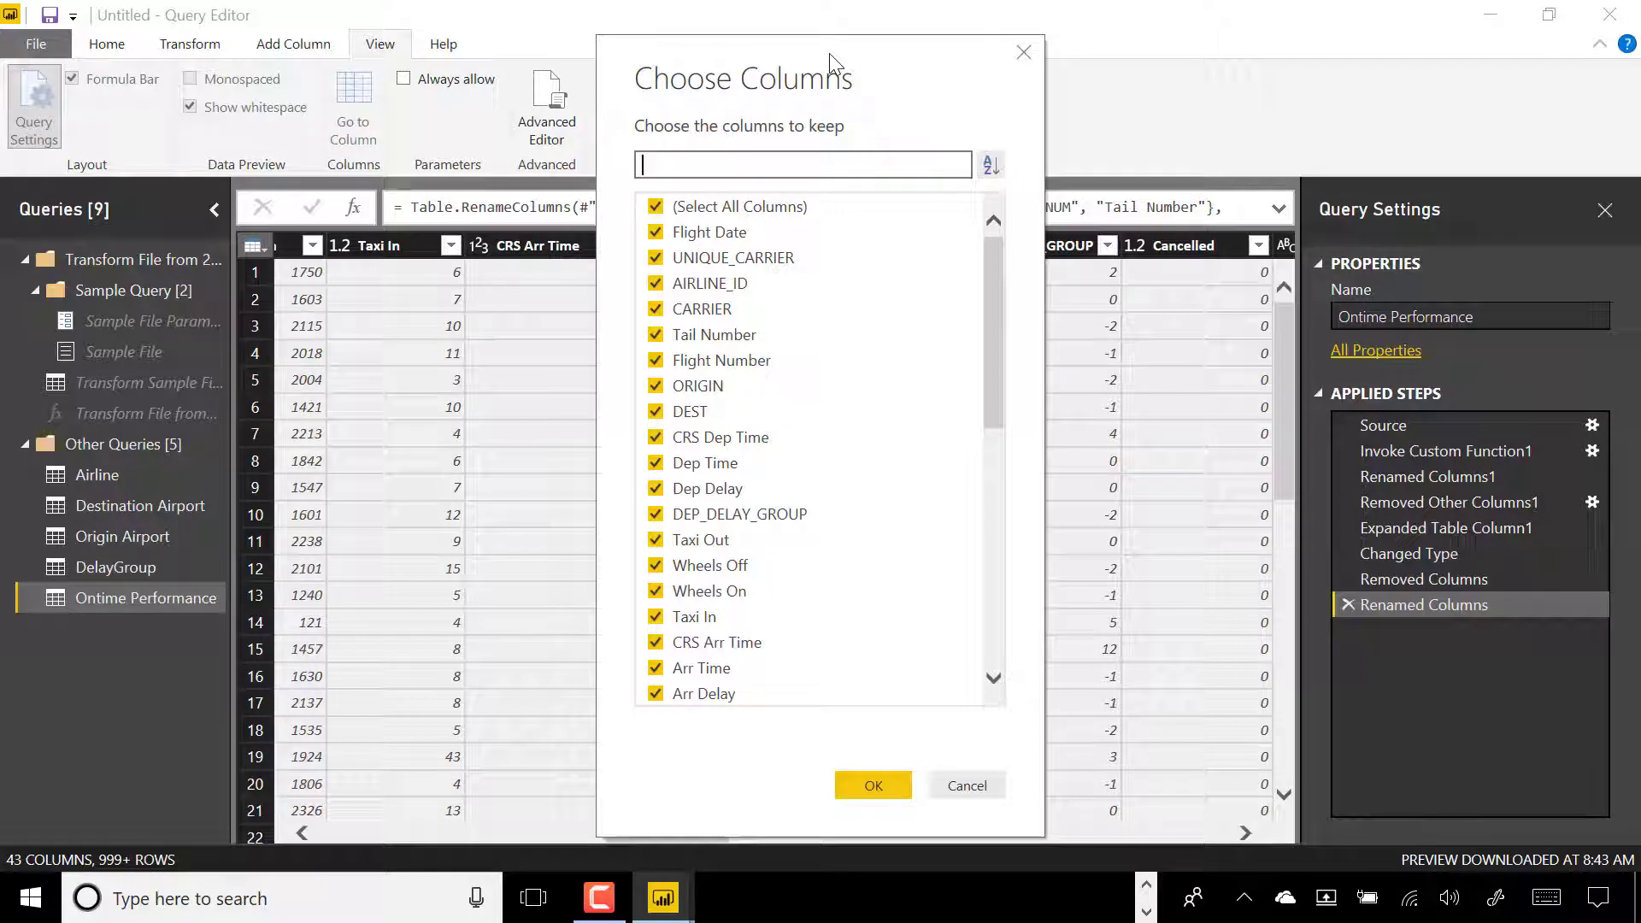
pyautogui.click(656, 208)
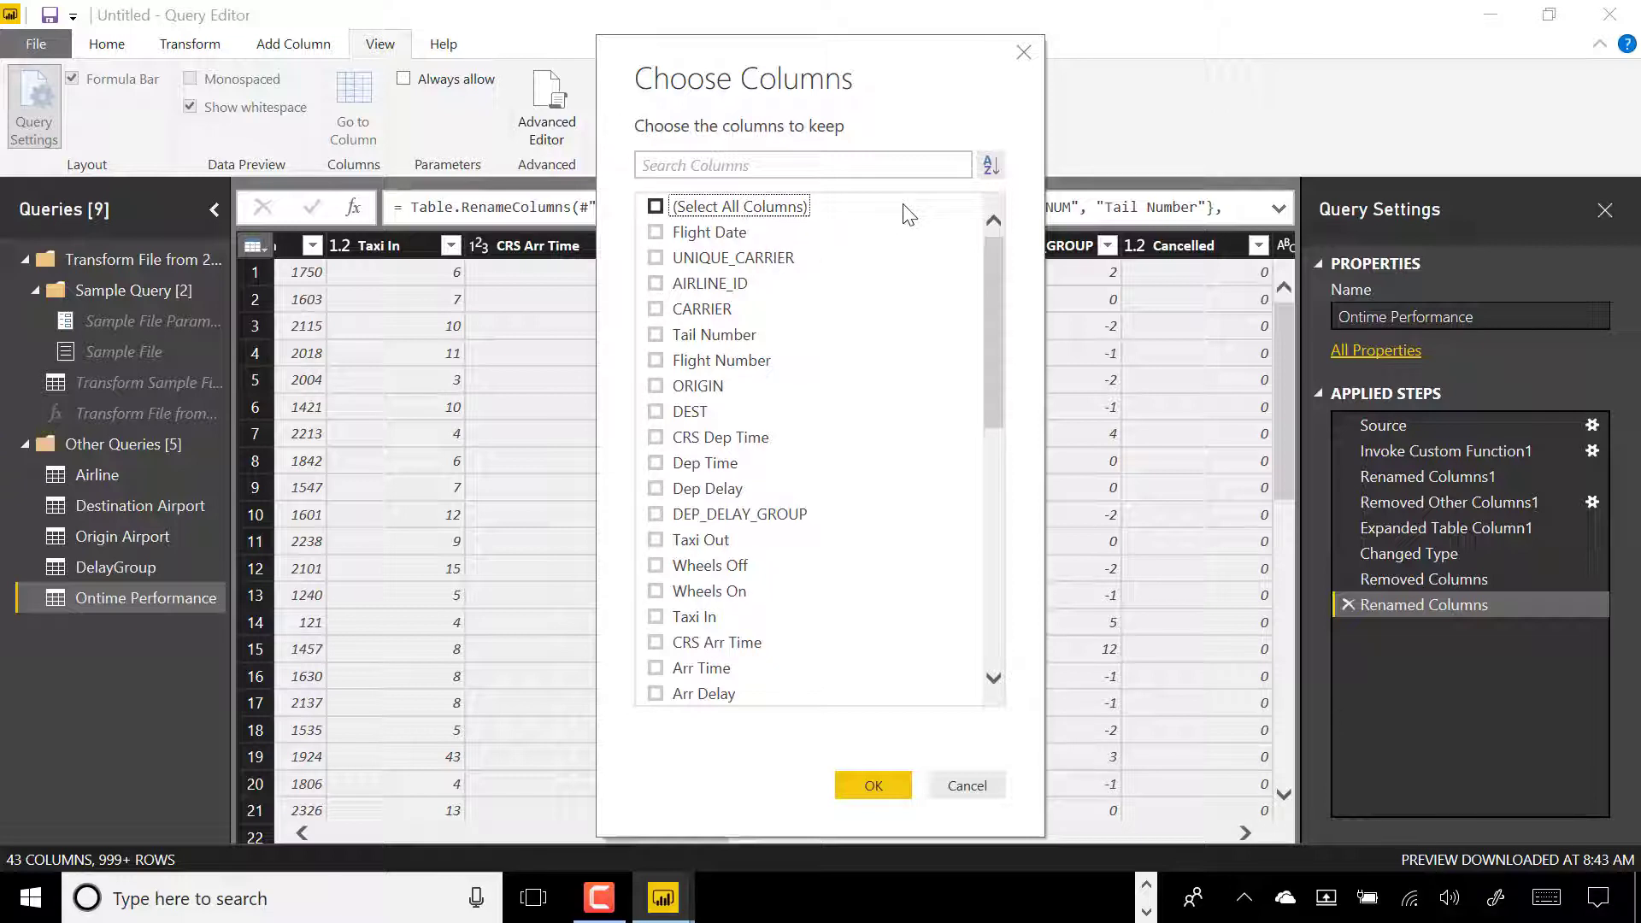
pyautogui.click(656, 233)
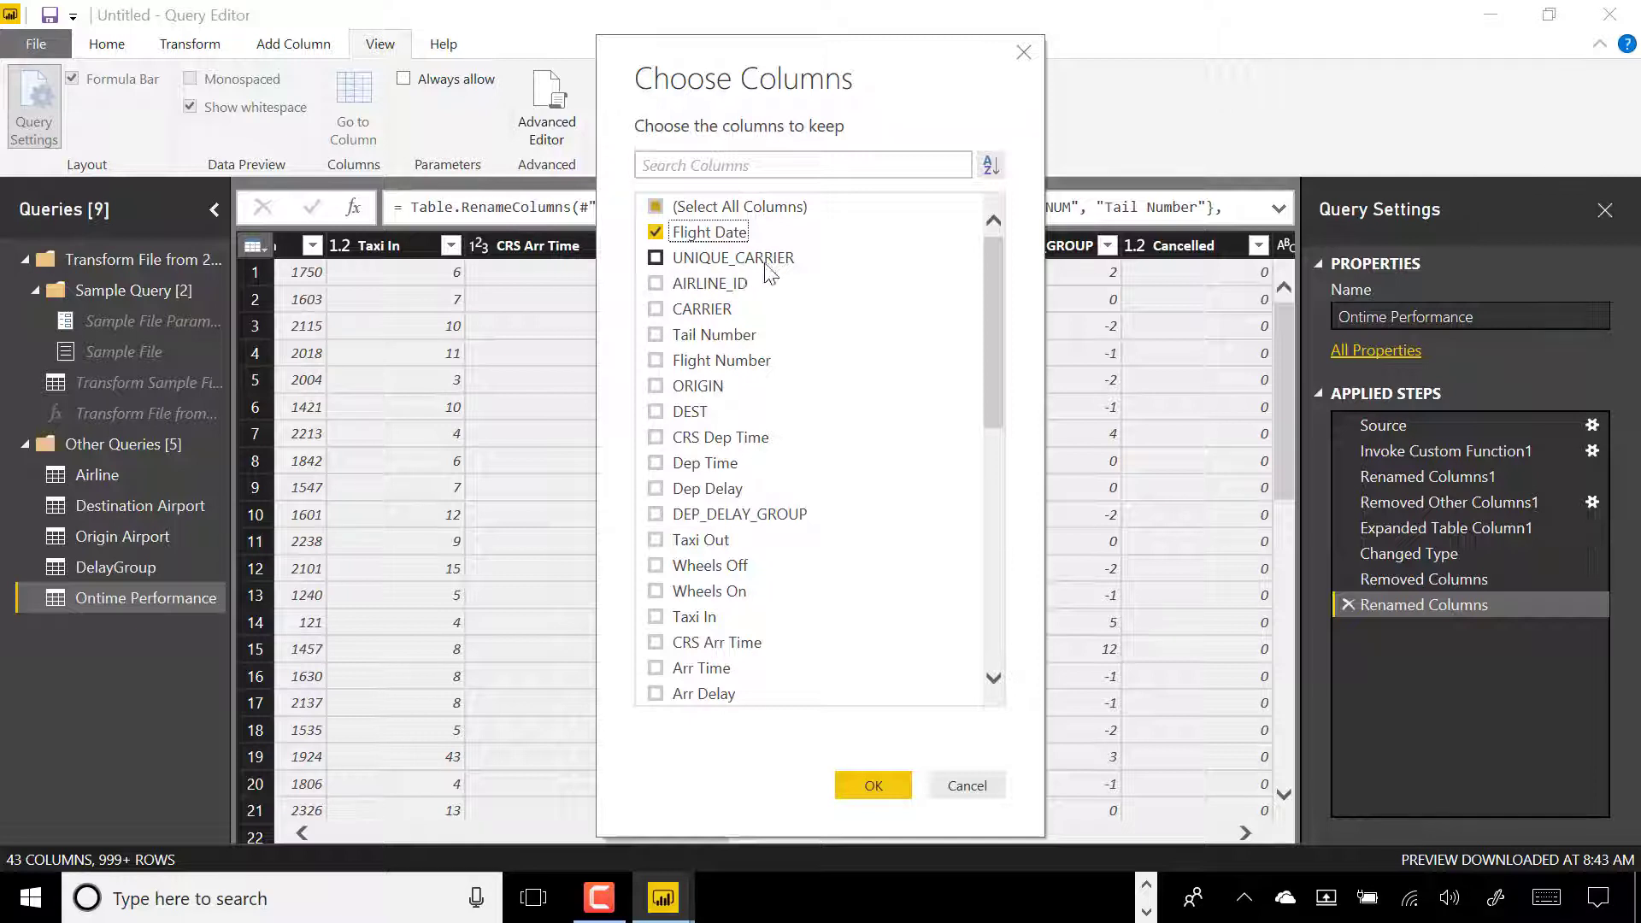
pyautogui.click(655, 284)
pyautogui.click(655, 335)
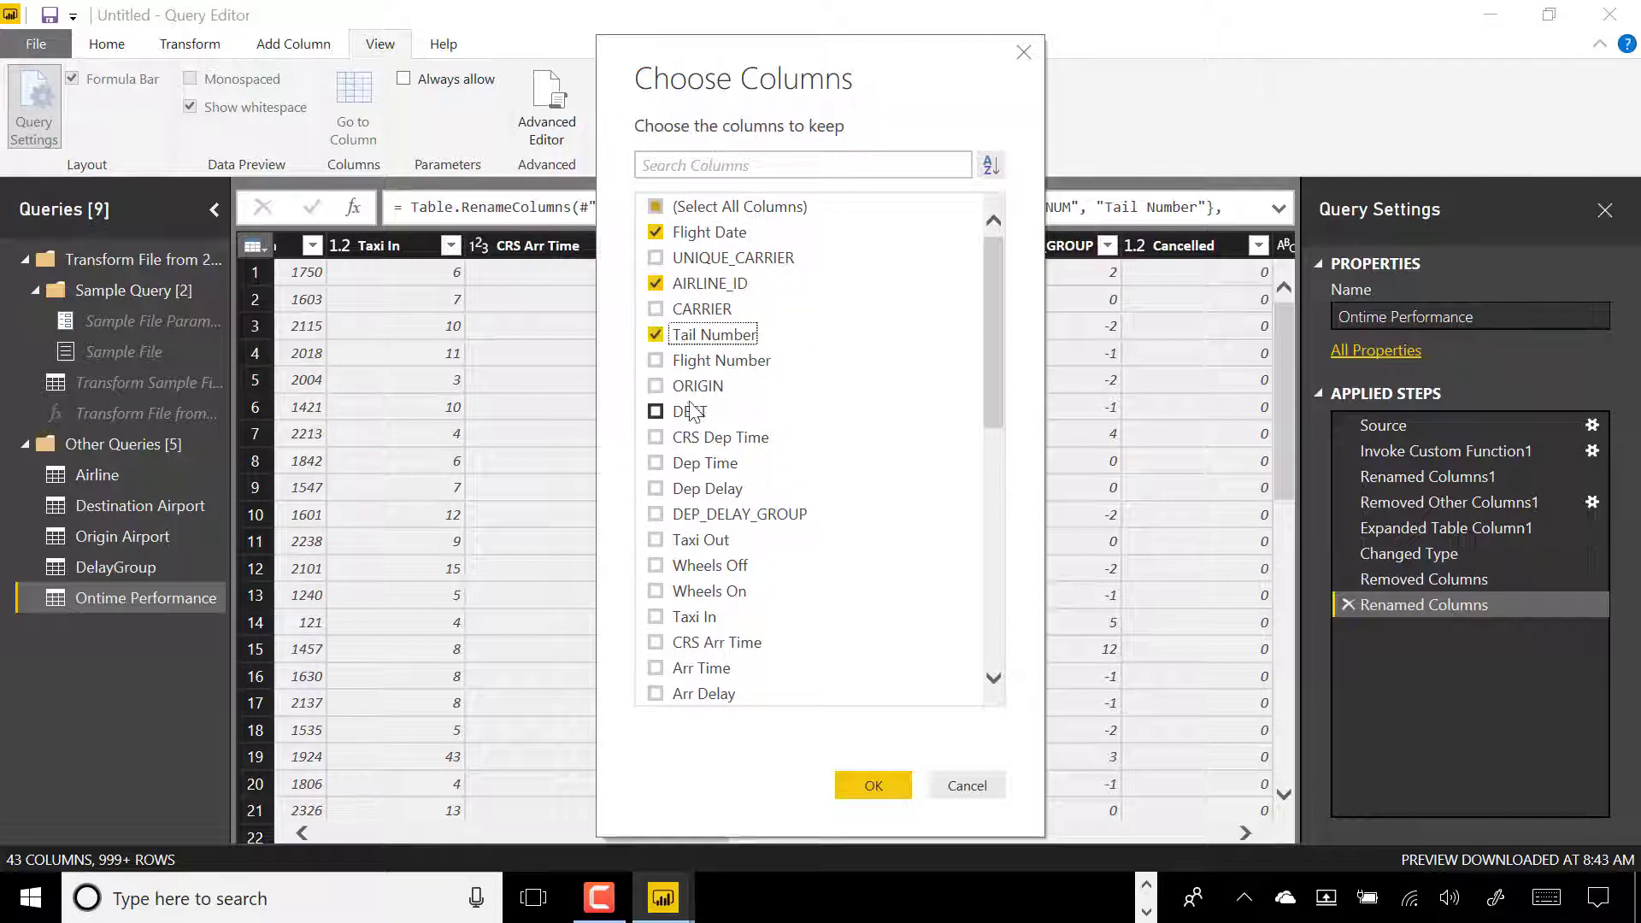
pyautogui.click(656, 360)
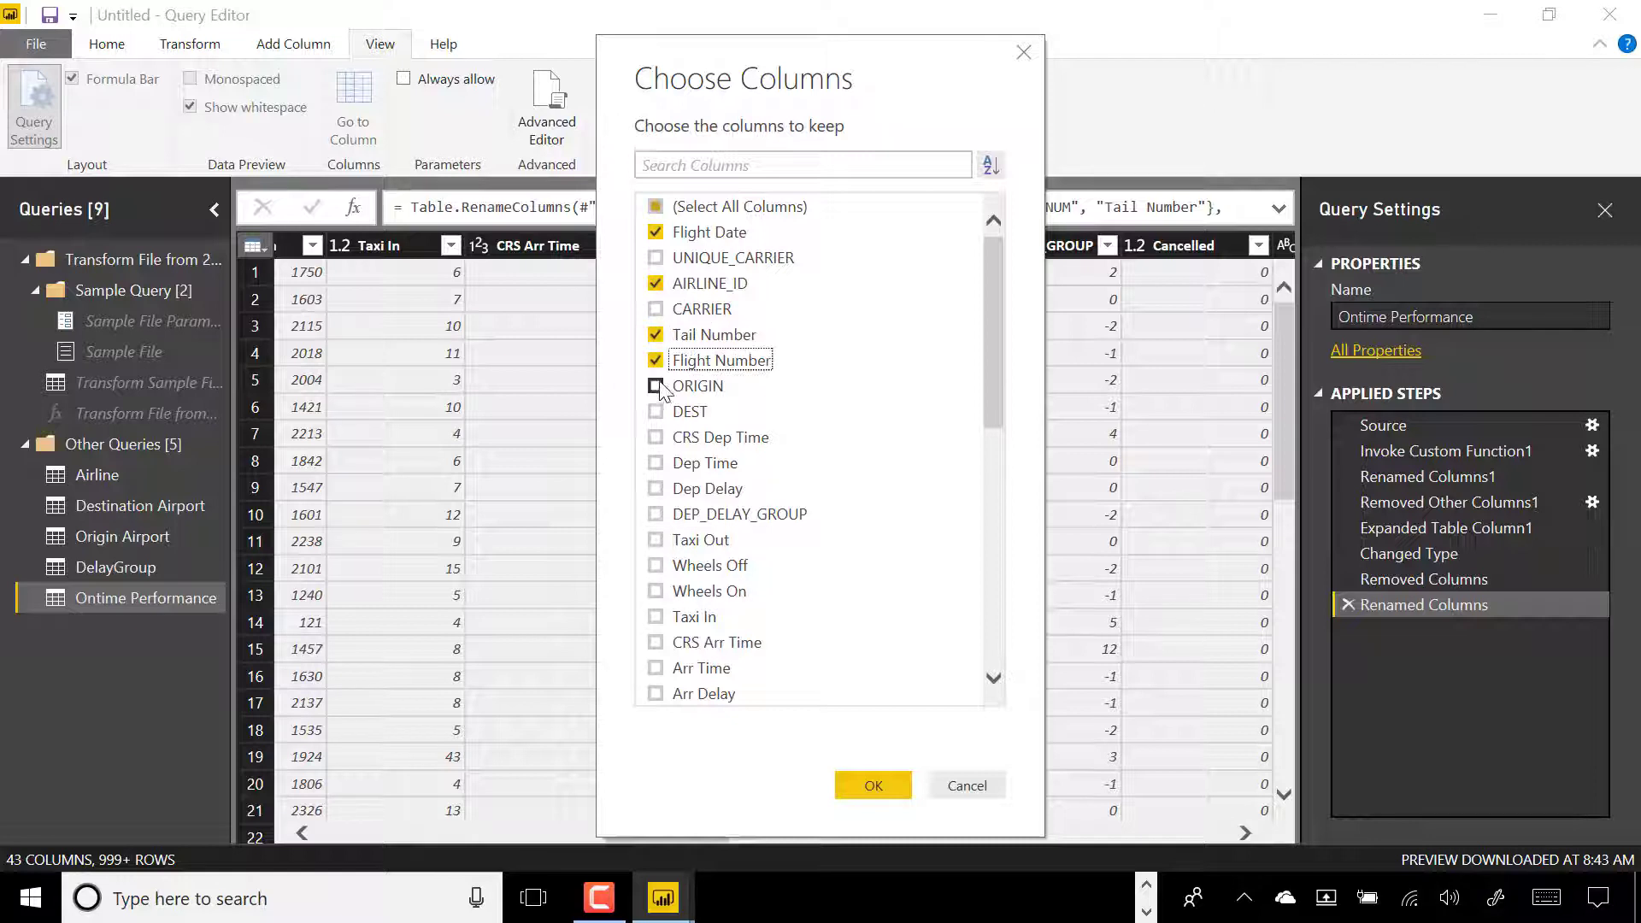
pyautogui.click(656, 387)
pyautogui.click(655, 412)
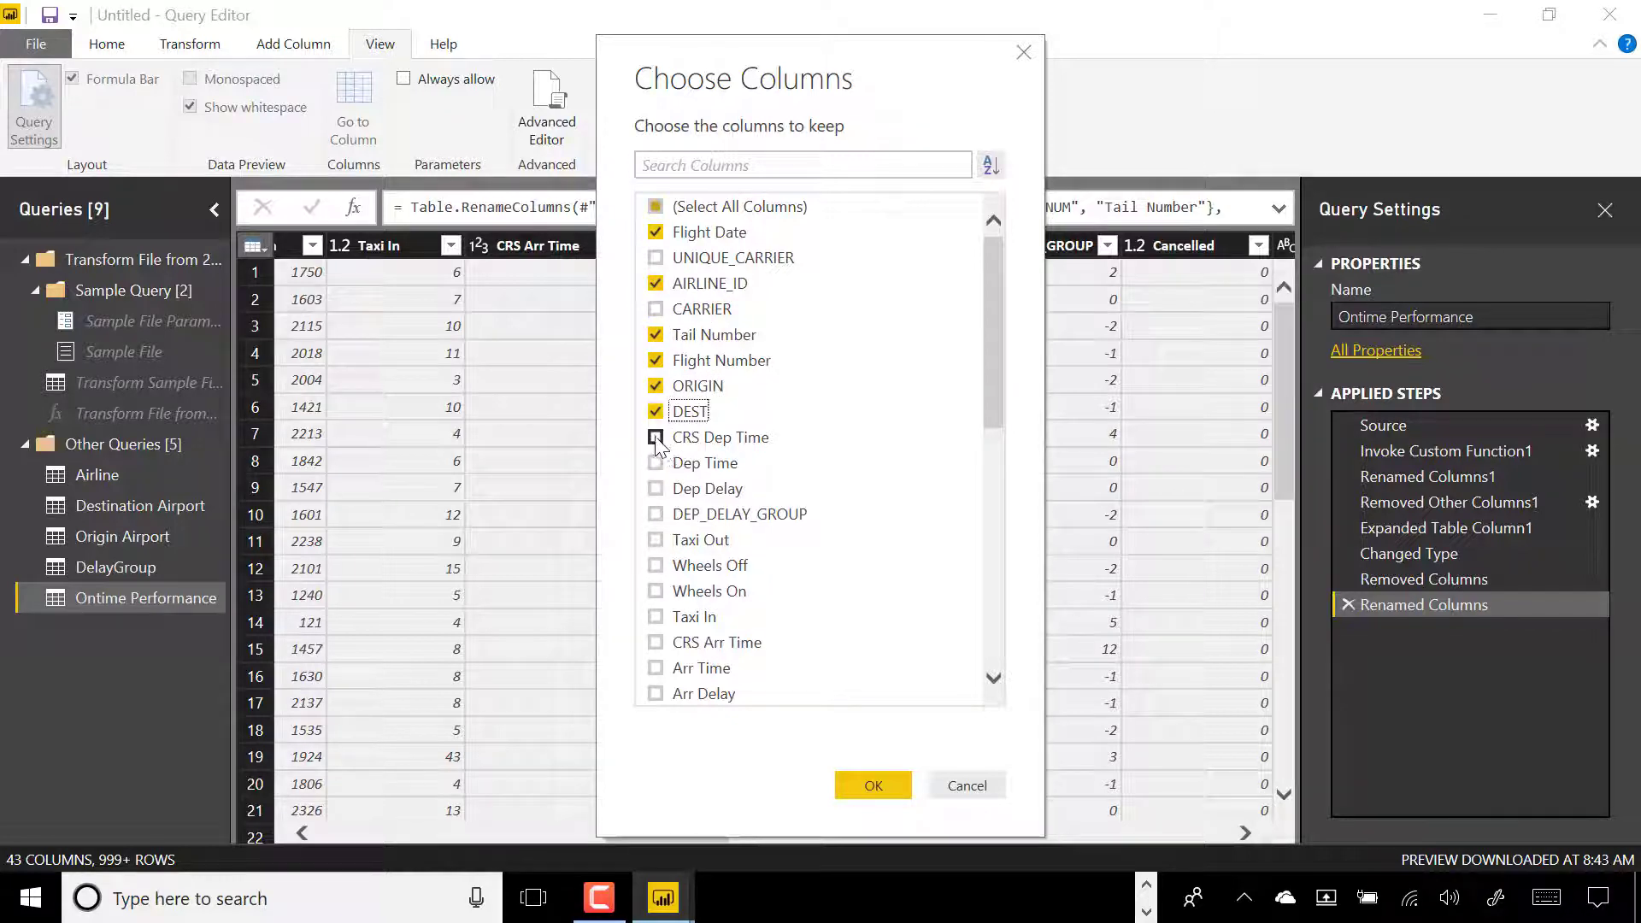
# Mark CRS Dep Time, Dep Time, Dep Delay, Taxi Out, Wheels Off, Wheels On and Taxi In as columns to keep.
pyautogui.click(657, 438)
pyautogui.click(657, 464)
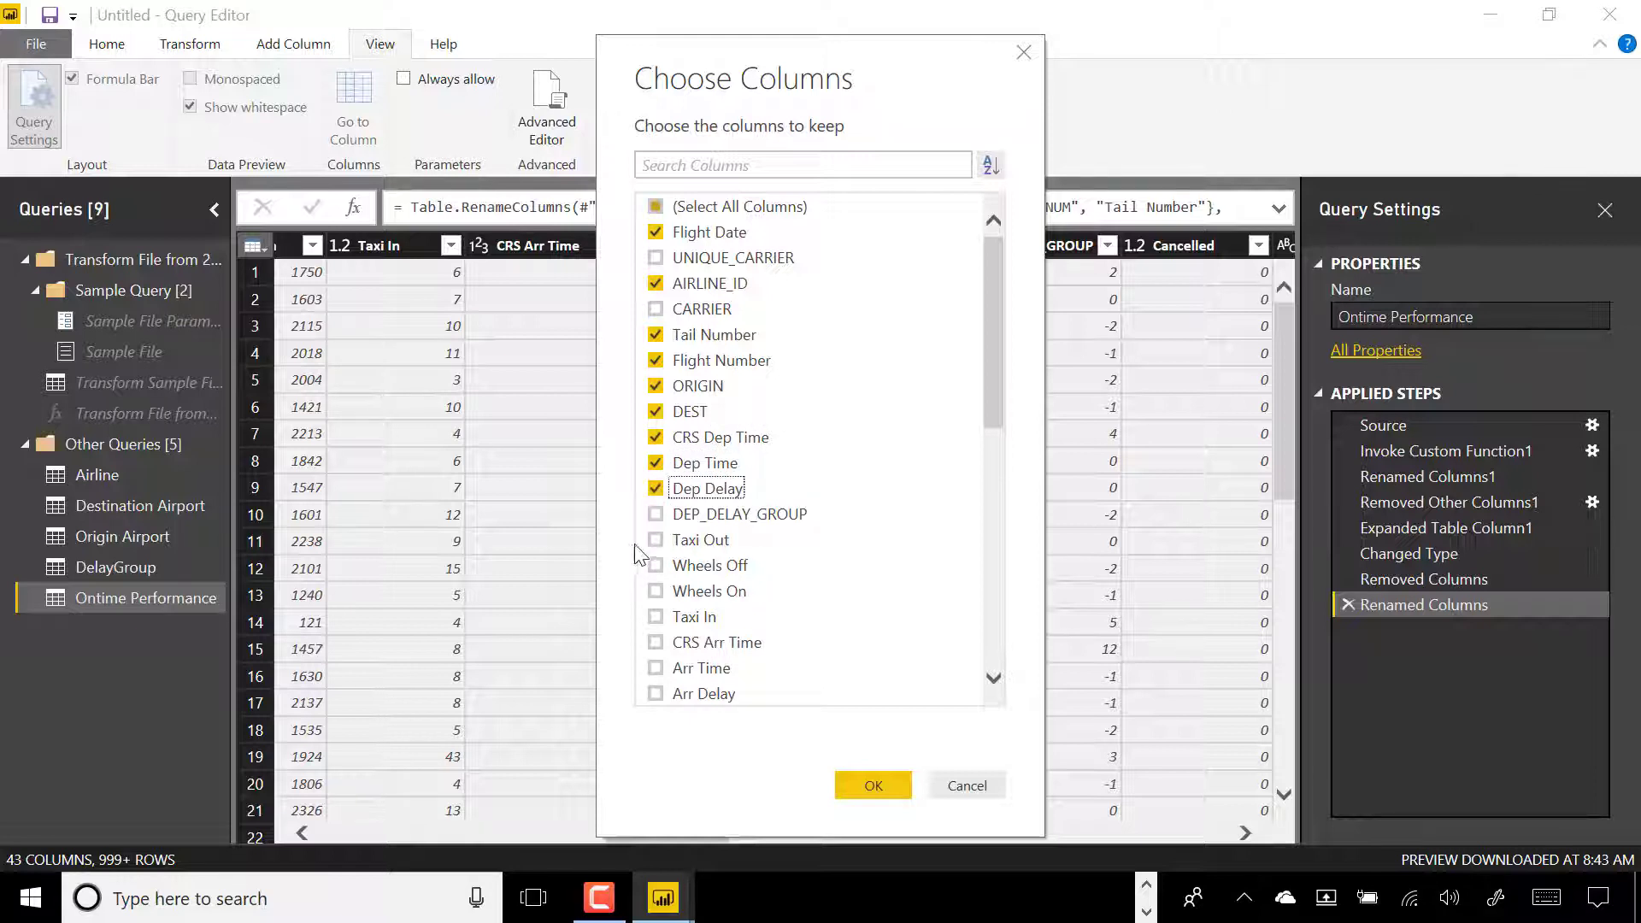
pyautogui.click(657, 540)
pyautogui.click(655, 566)
pyautogui.click(656, 591)
pyautogui.click(656, 617)
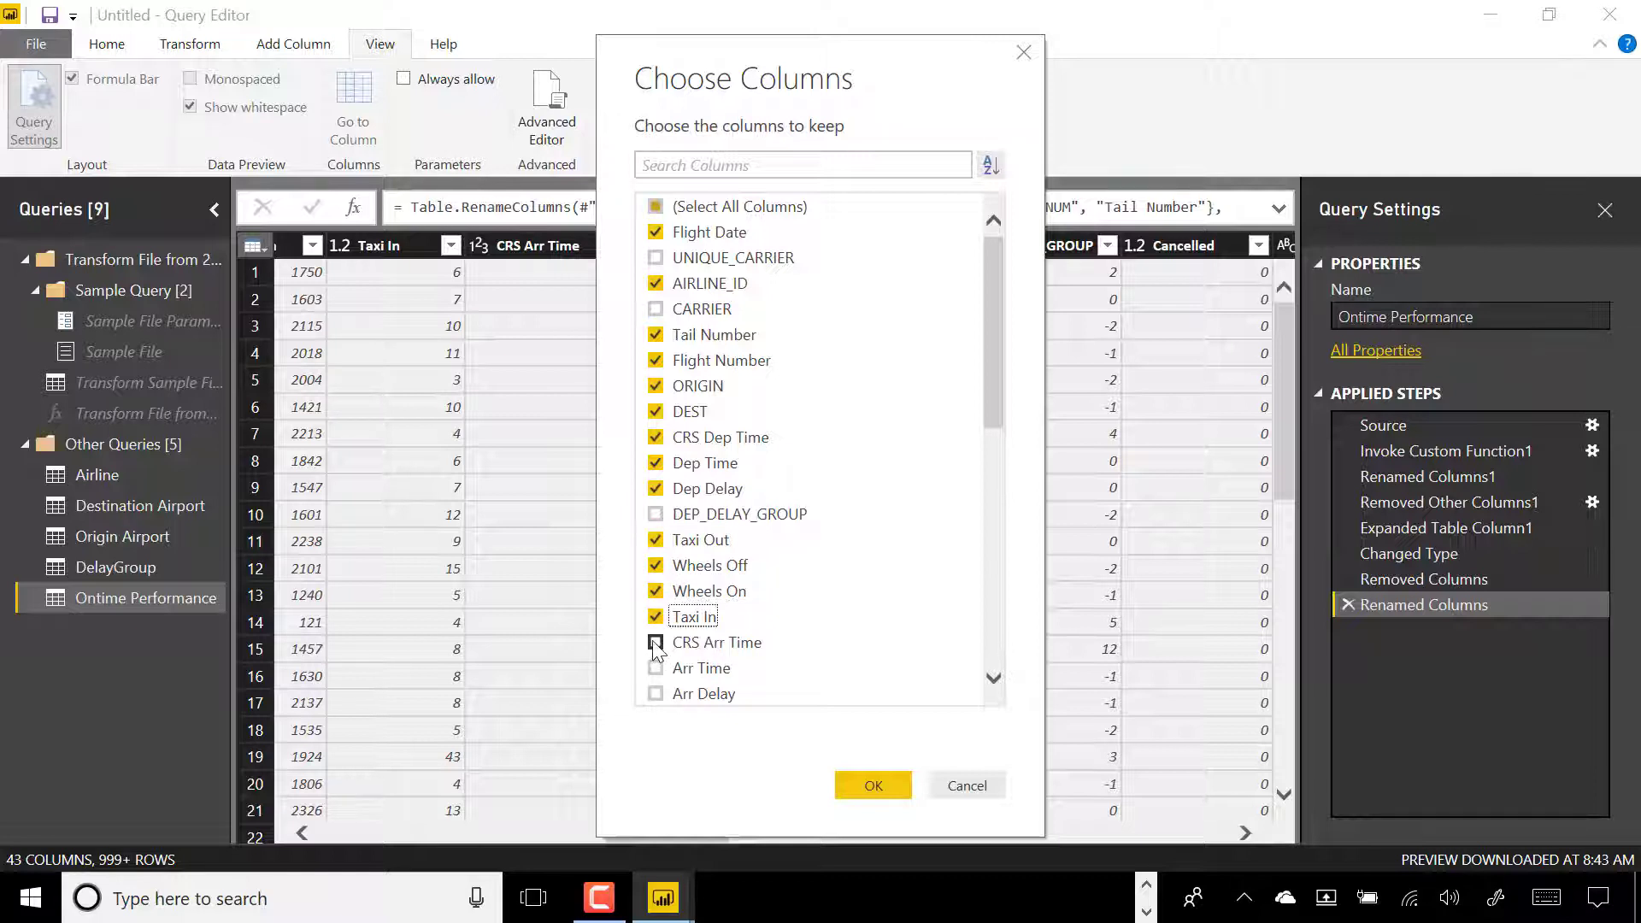
# Mark CRS Arr Time, Arr Time, Arr Delay, ARR_DELAY_GROUP and Cancelled as columns to keep.
pyautogui.click(656, 642)
pyautogui.click(655, 668)
pyautogui.click(655, 694)
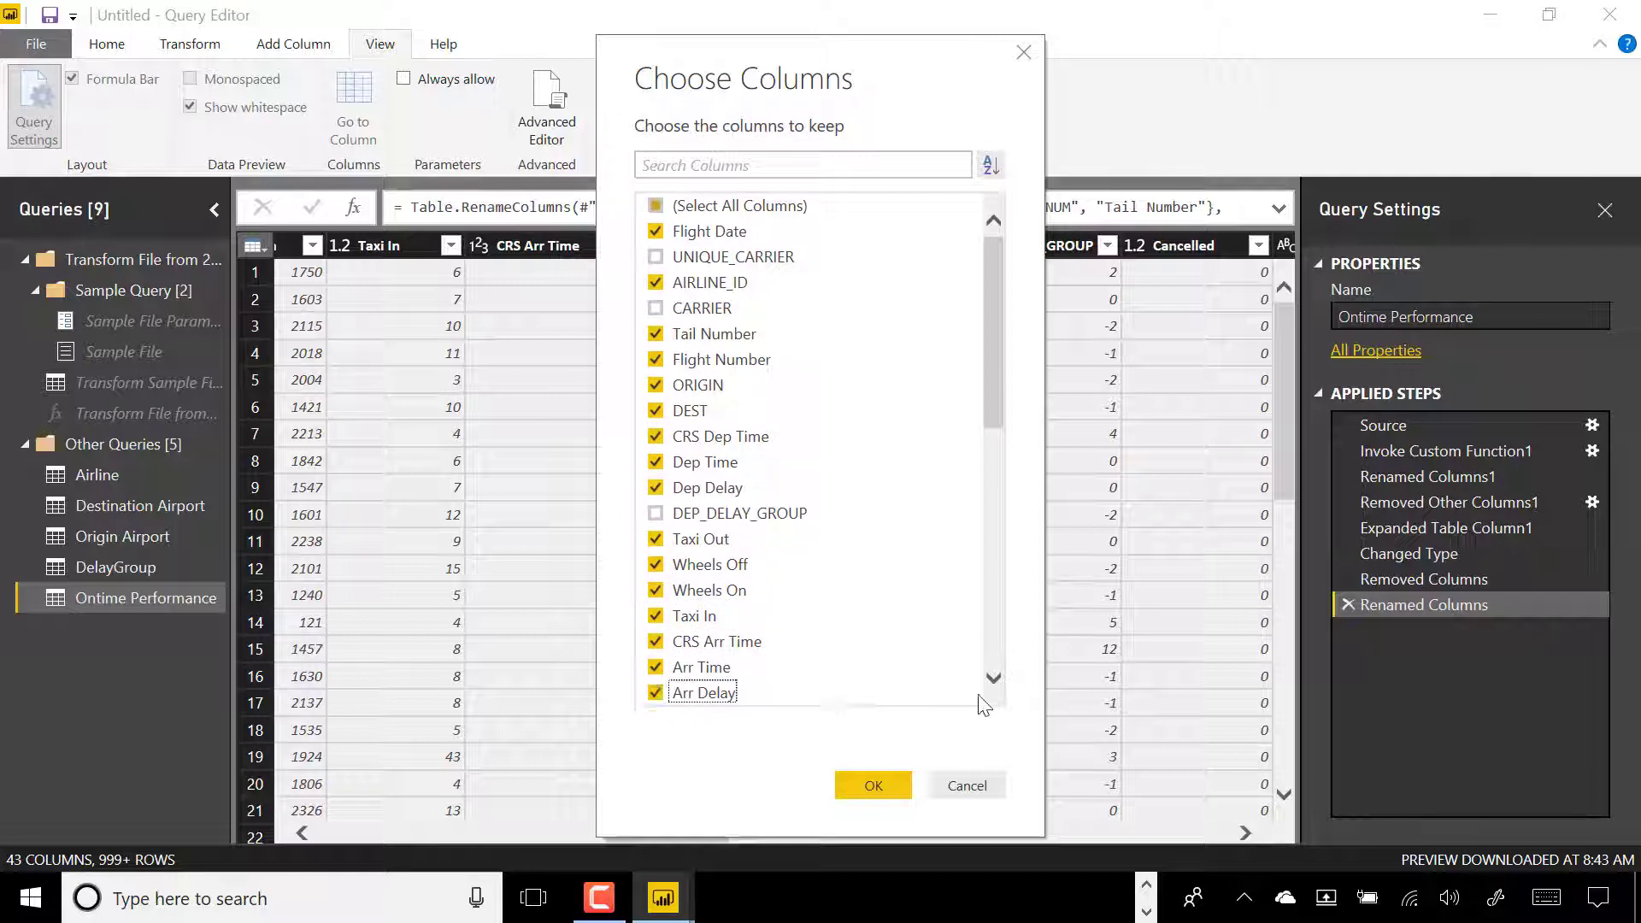
pyautogui.scroll(-5, 993, 680)
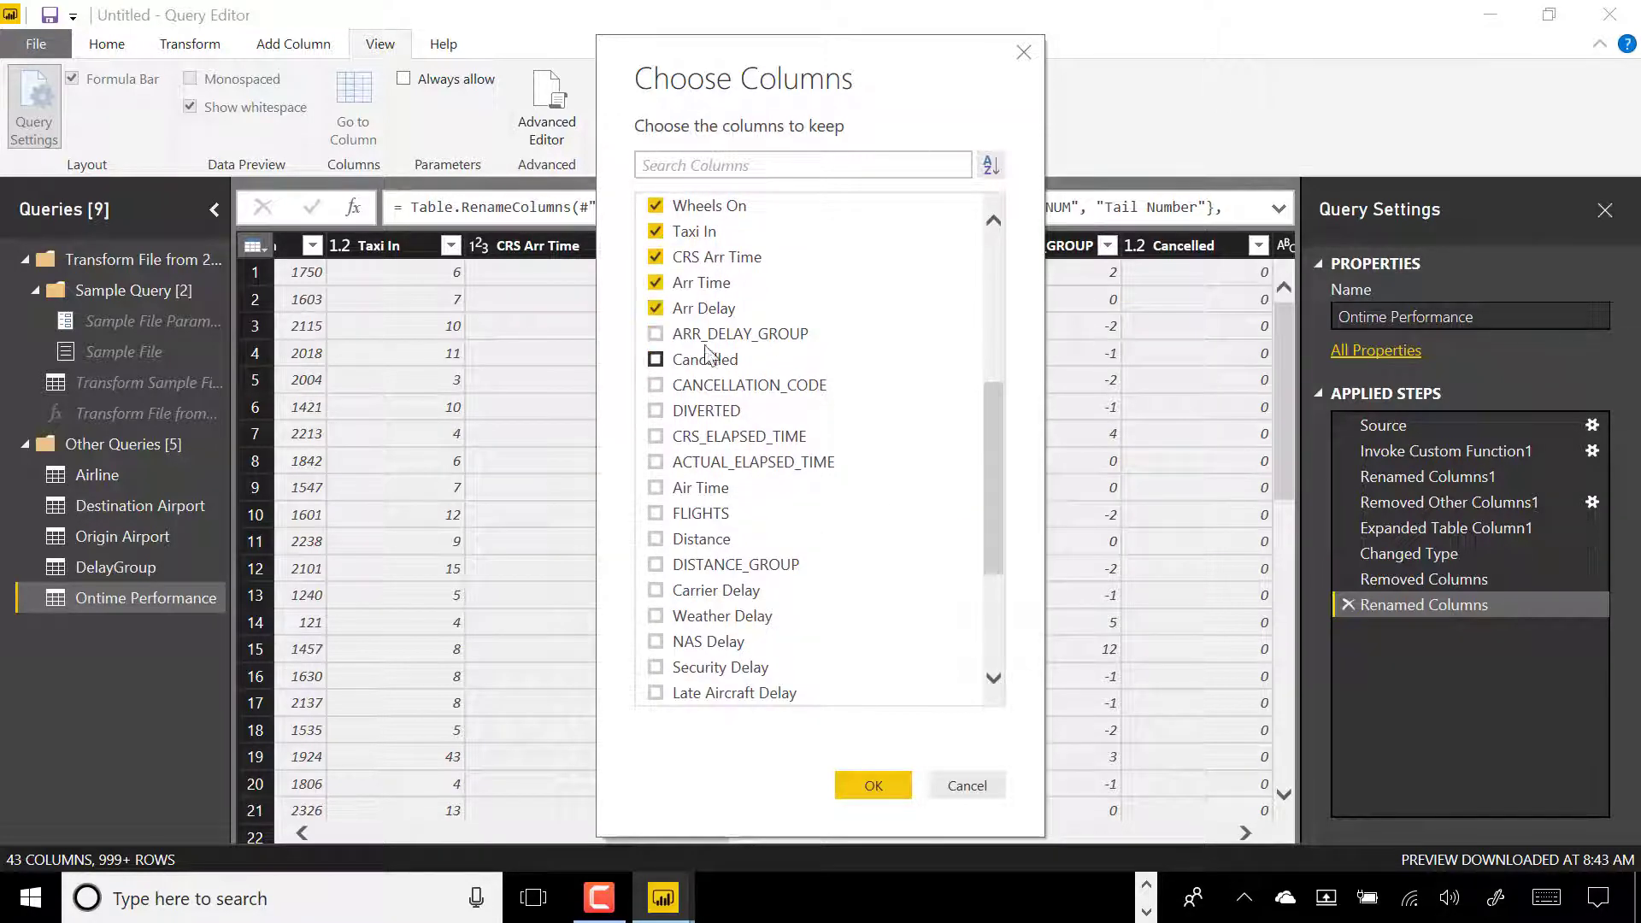
pyautogui.click(655, 334)
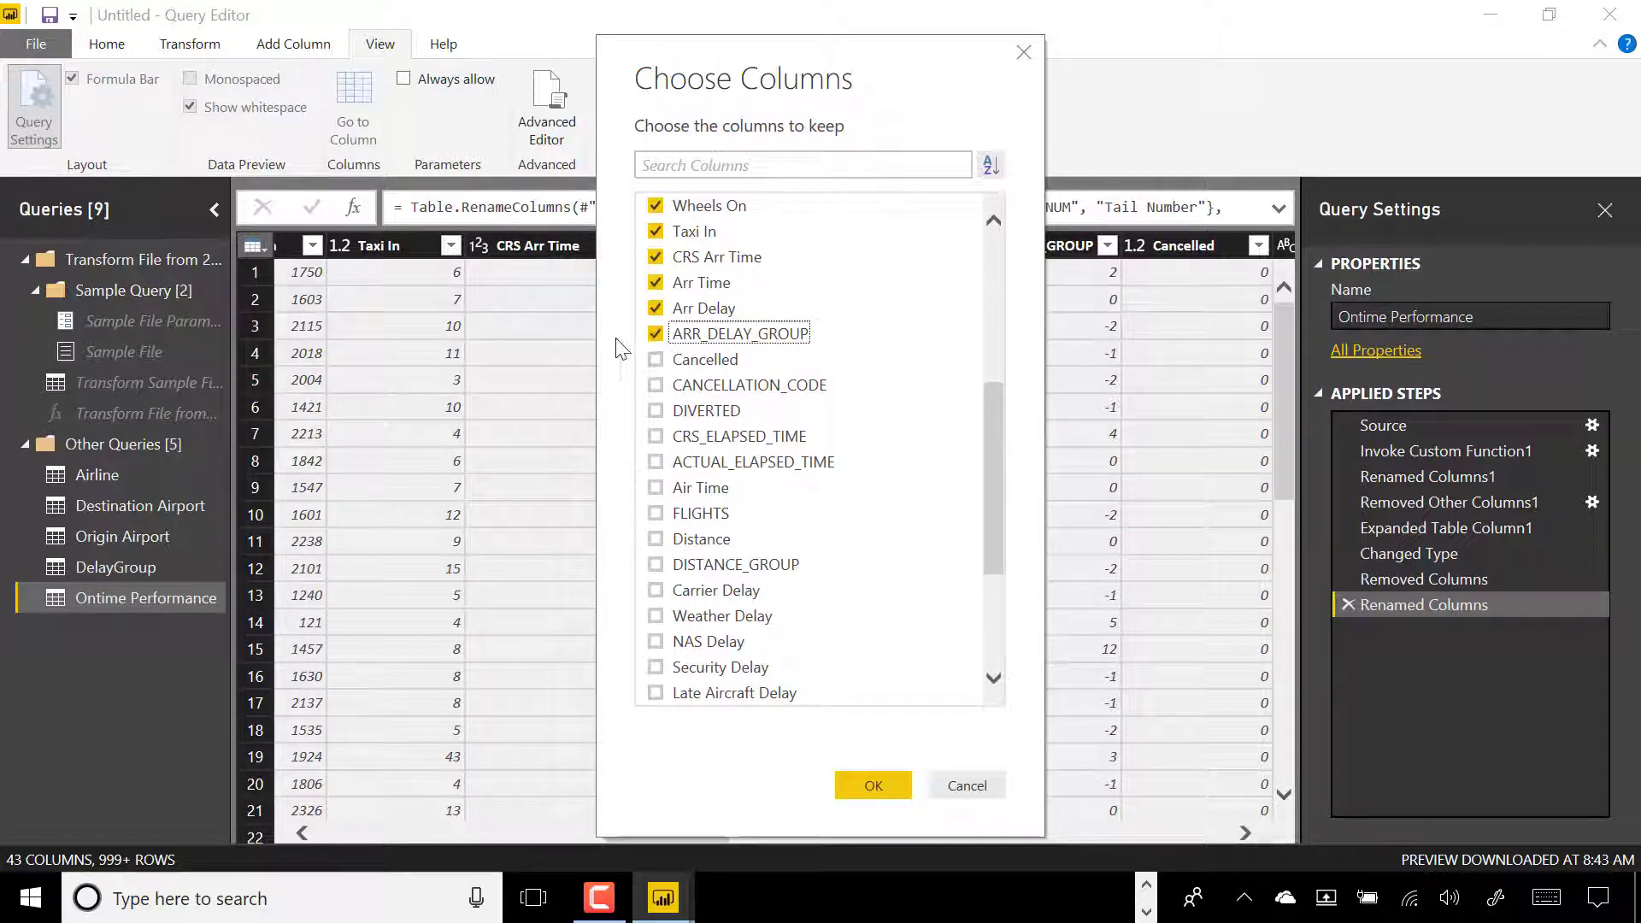
pyautogui.click(656, 359)
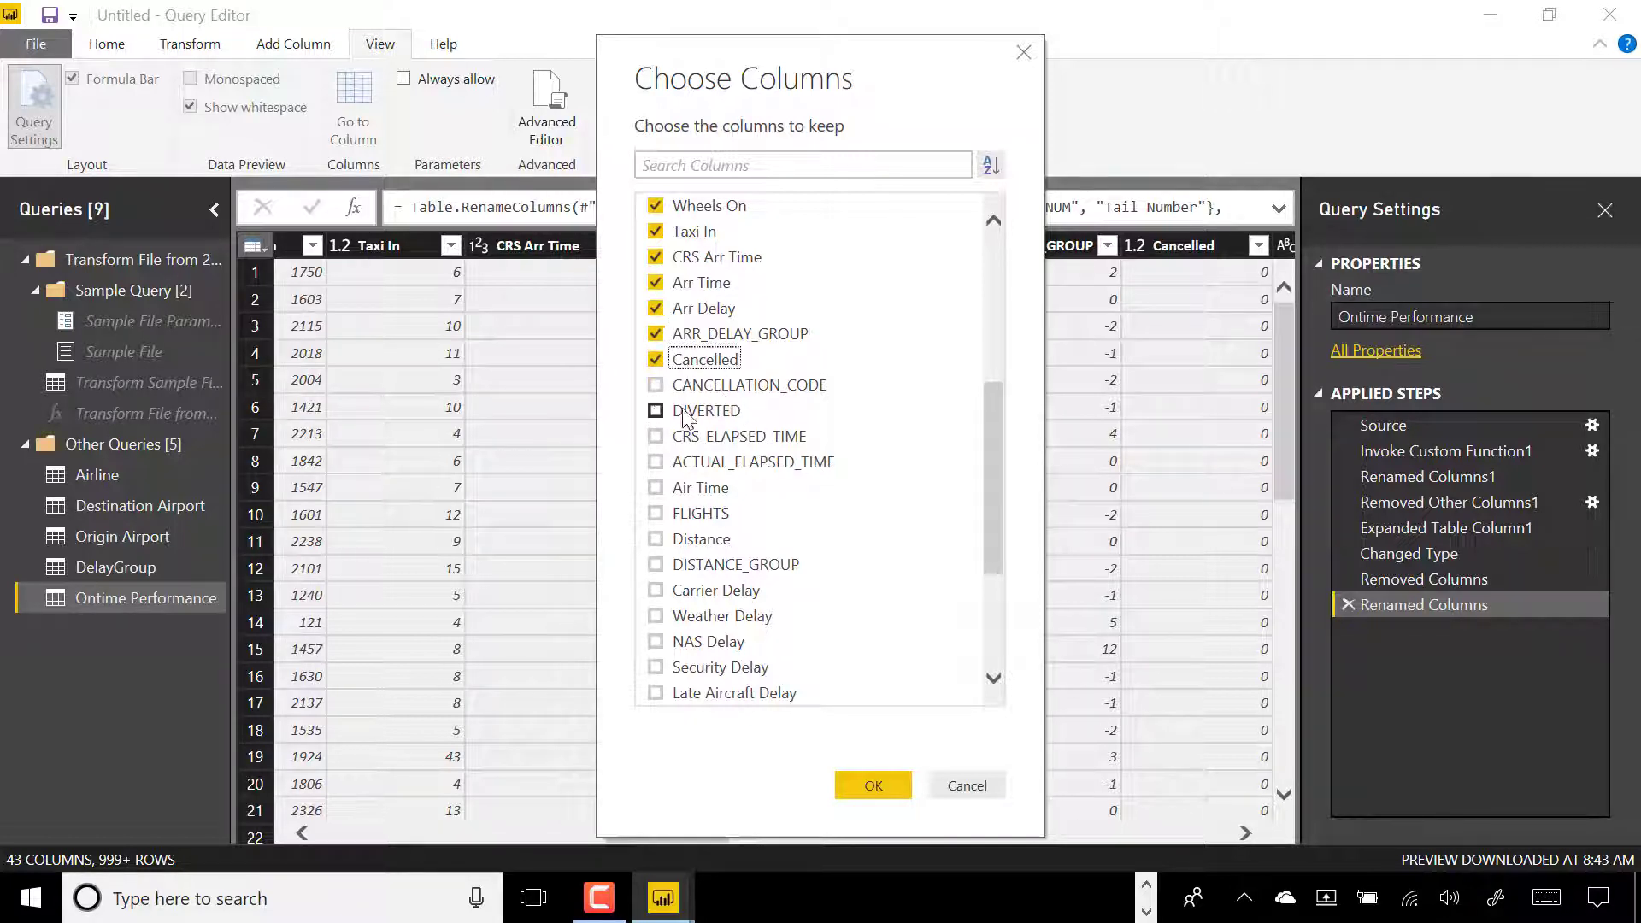
# Mark Air Time, Distance, Carrier Delay, Weather Delay, NAS Delay, Security Delay and Late Aircraft Delay as columns to keep.
pyautogui.click(656, 488)
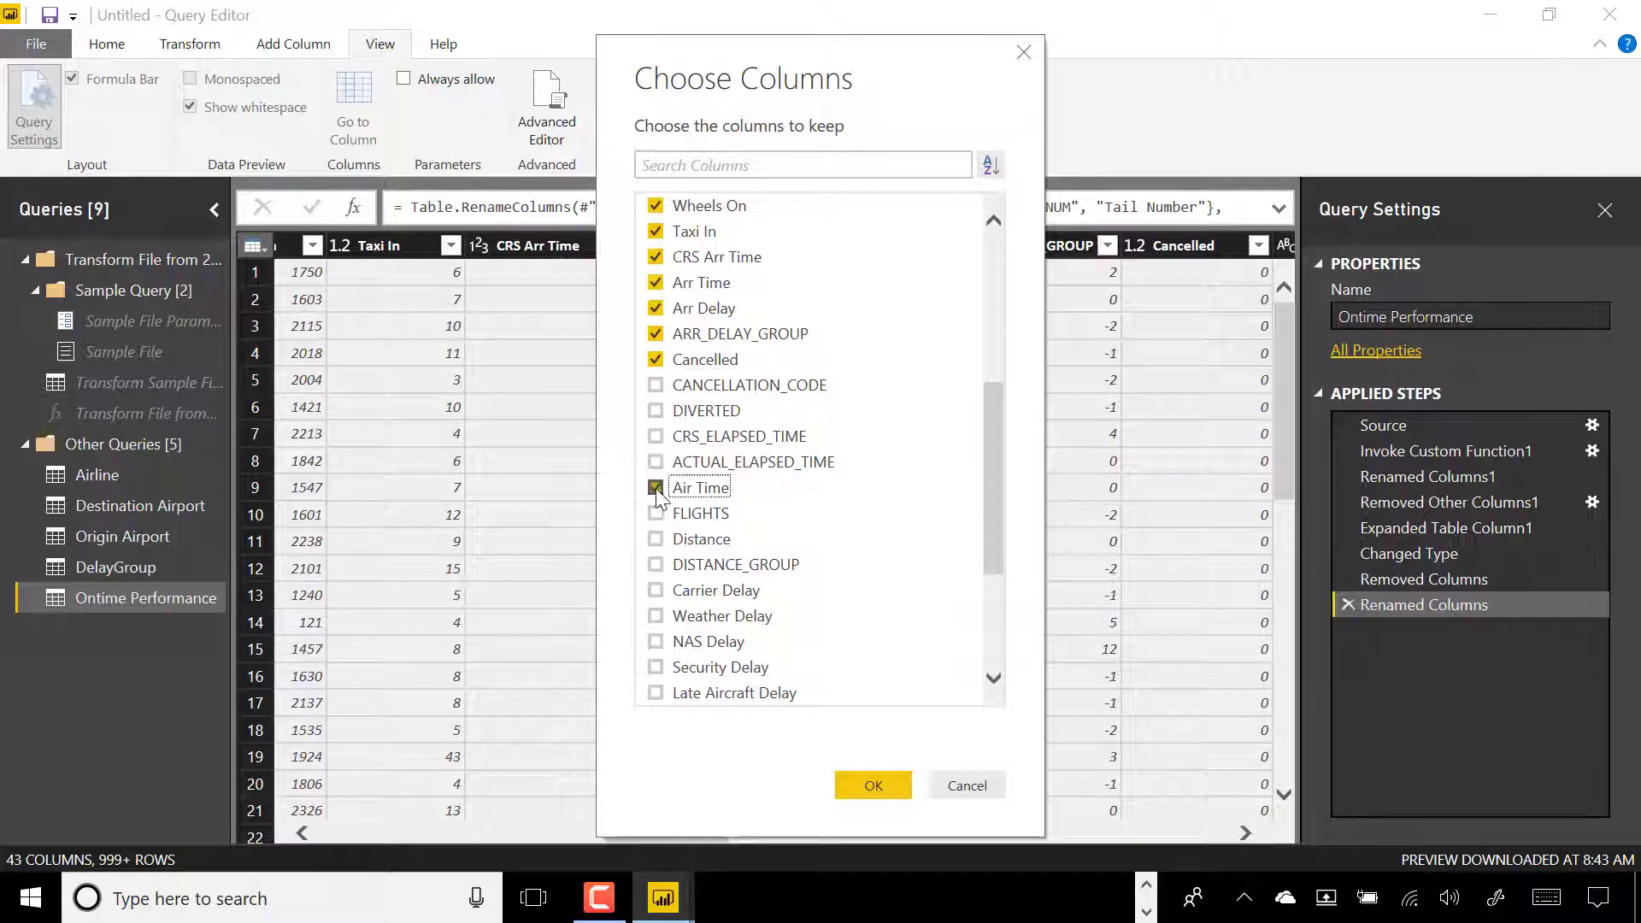
pyautogui.click(656, 539)
pyautogui.click(656, 590)
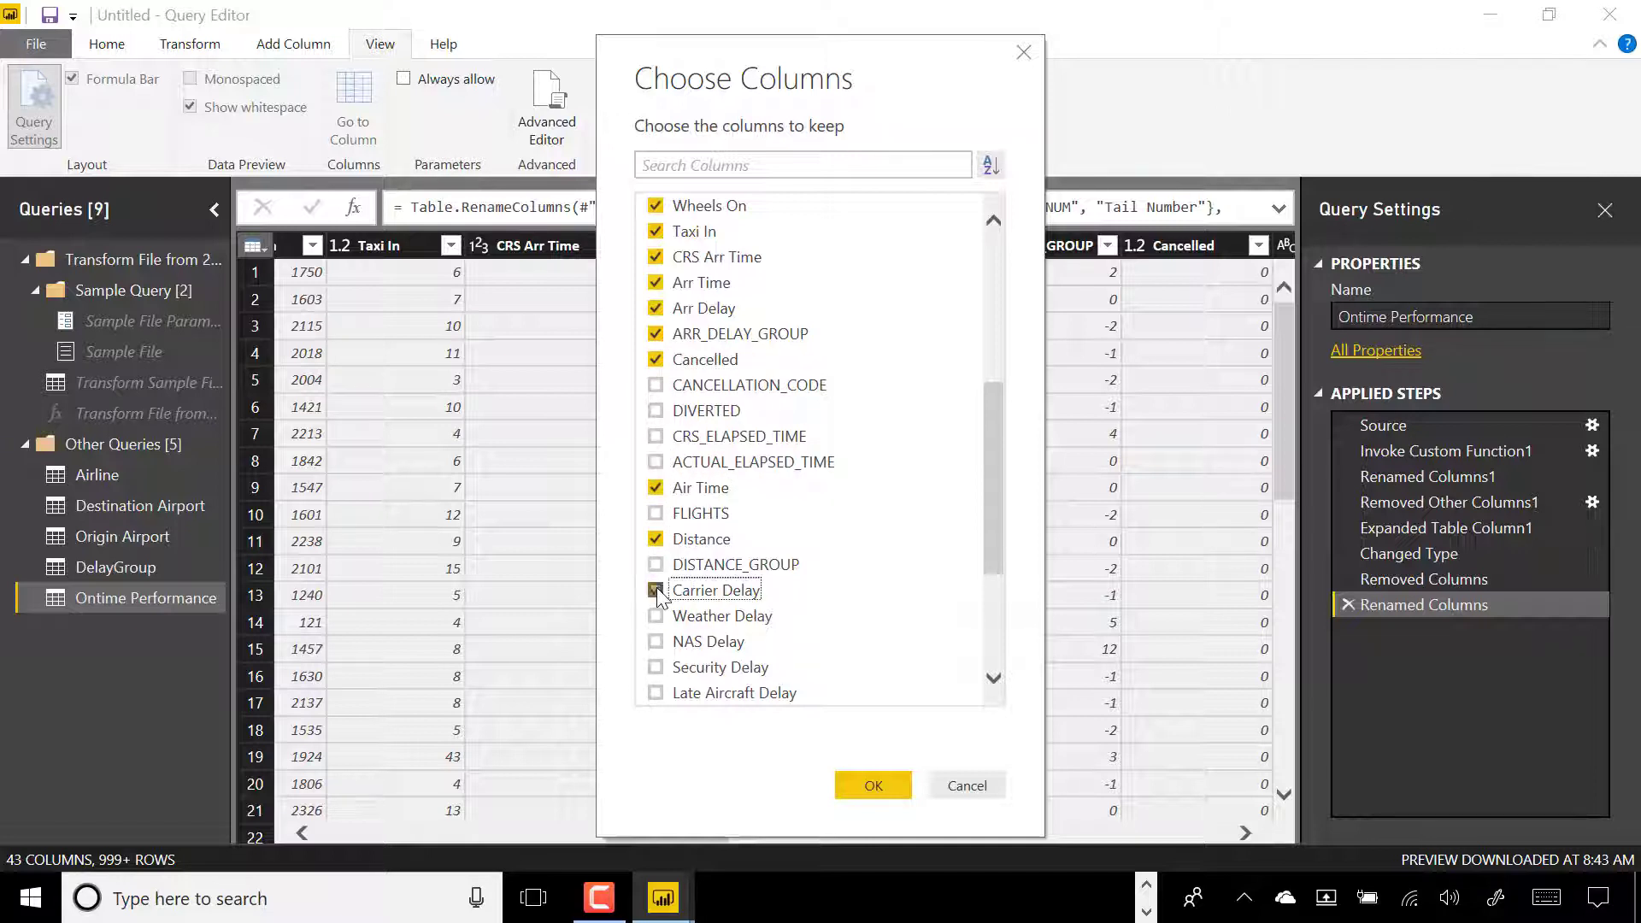
pyautogui.click(655, 616)
pyautogui.click(656, 642)
pyautogui.click(655, 667)
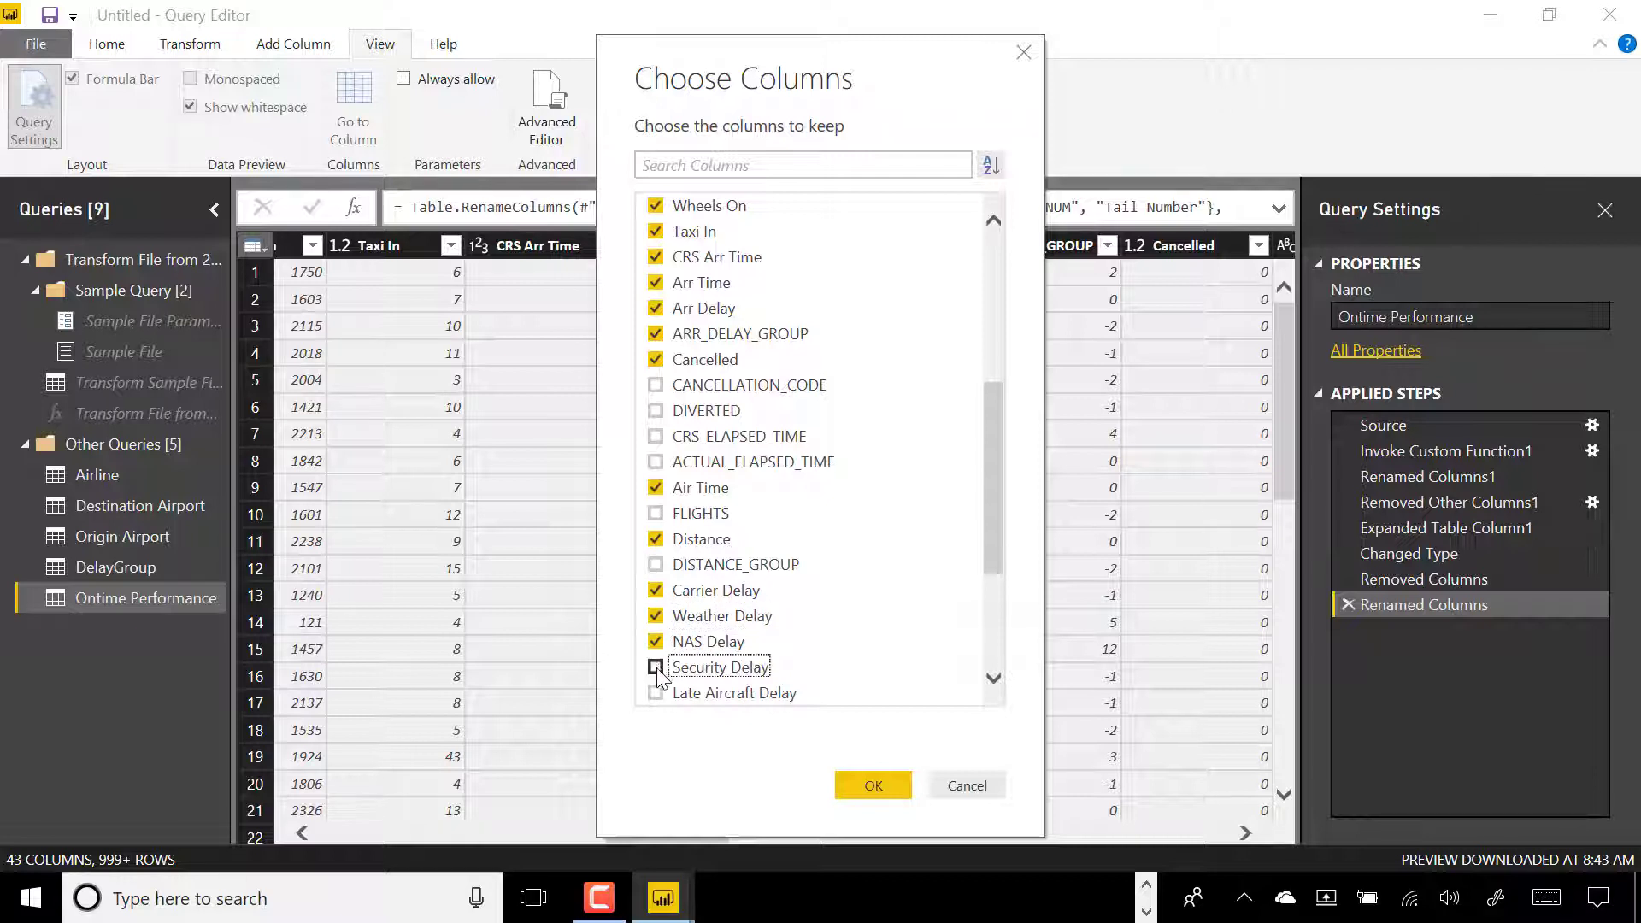
pyautogui.click(655, 693)
# Review the complete list of chosen columns and apply the selection to the Ontime Performance query.
pyautogui.click(996, 682)
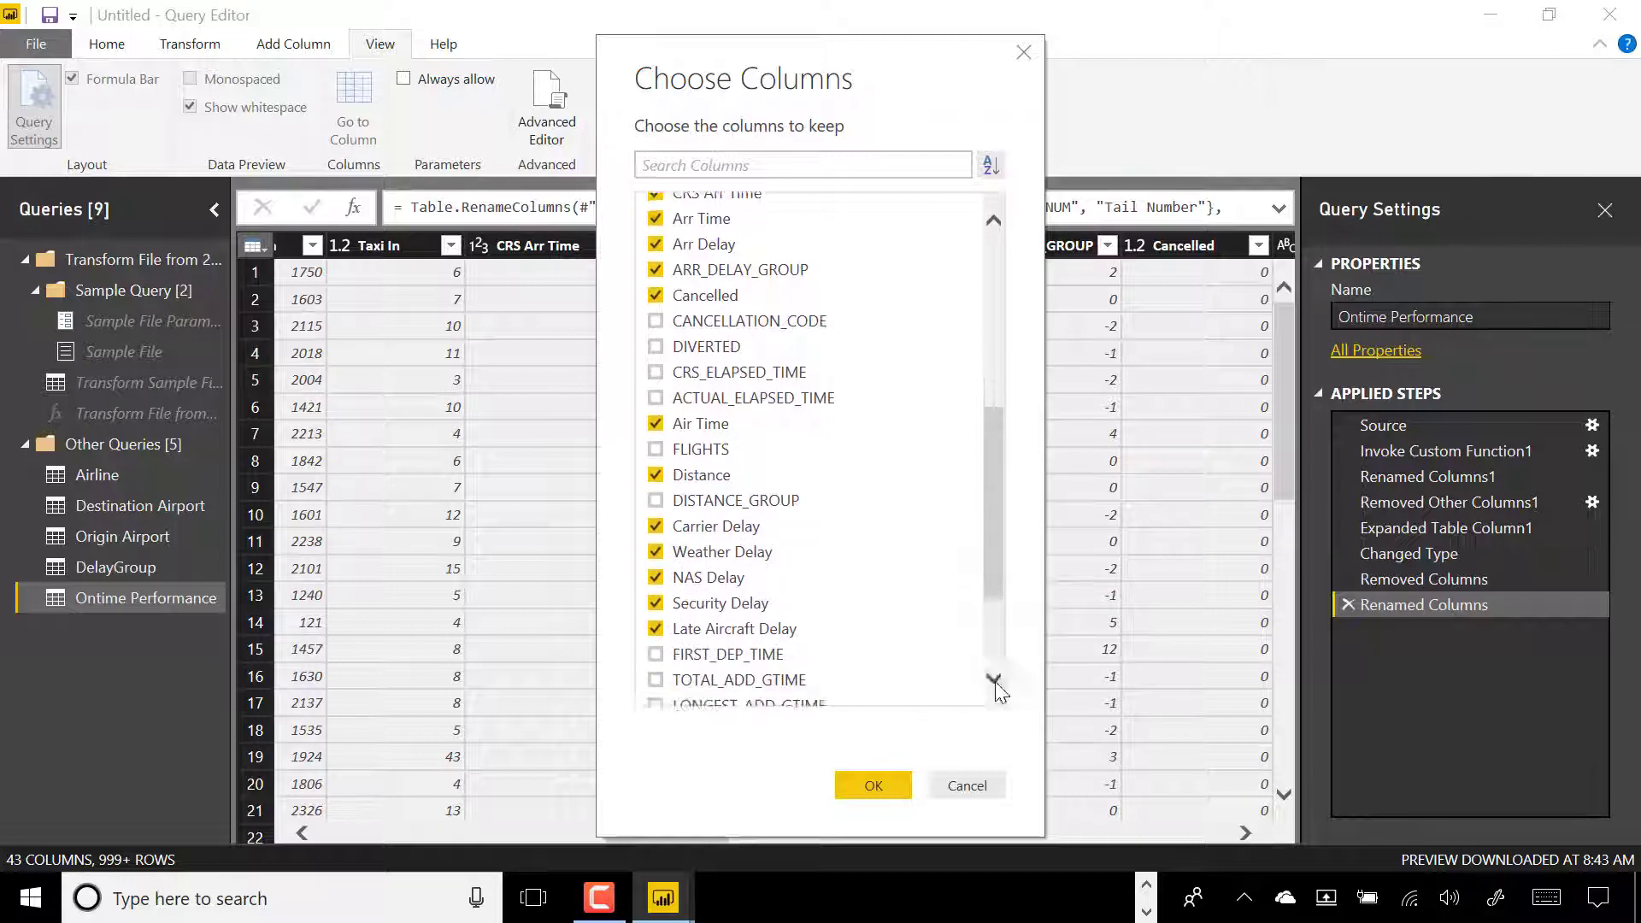
pyautogui.click(995, 682)
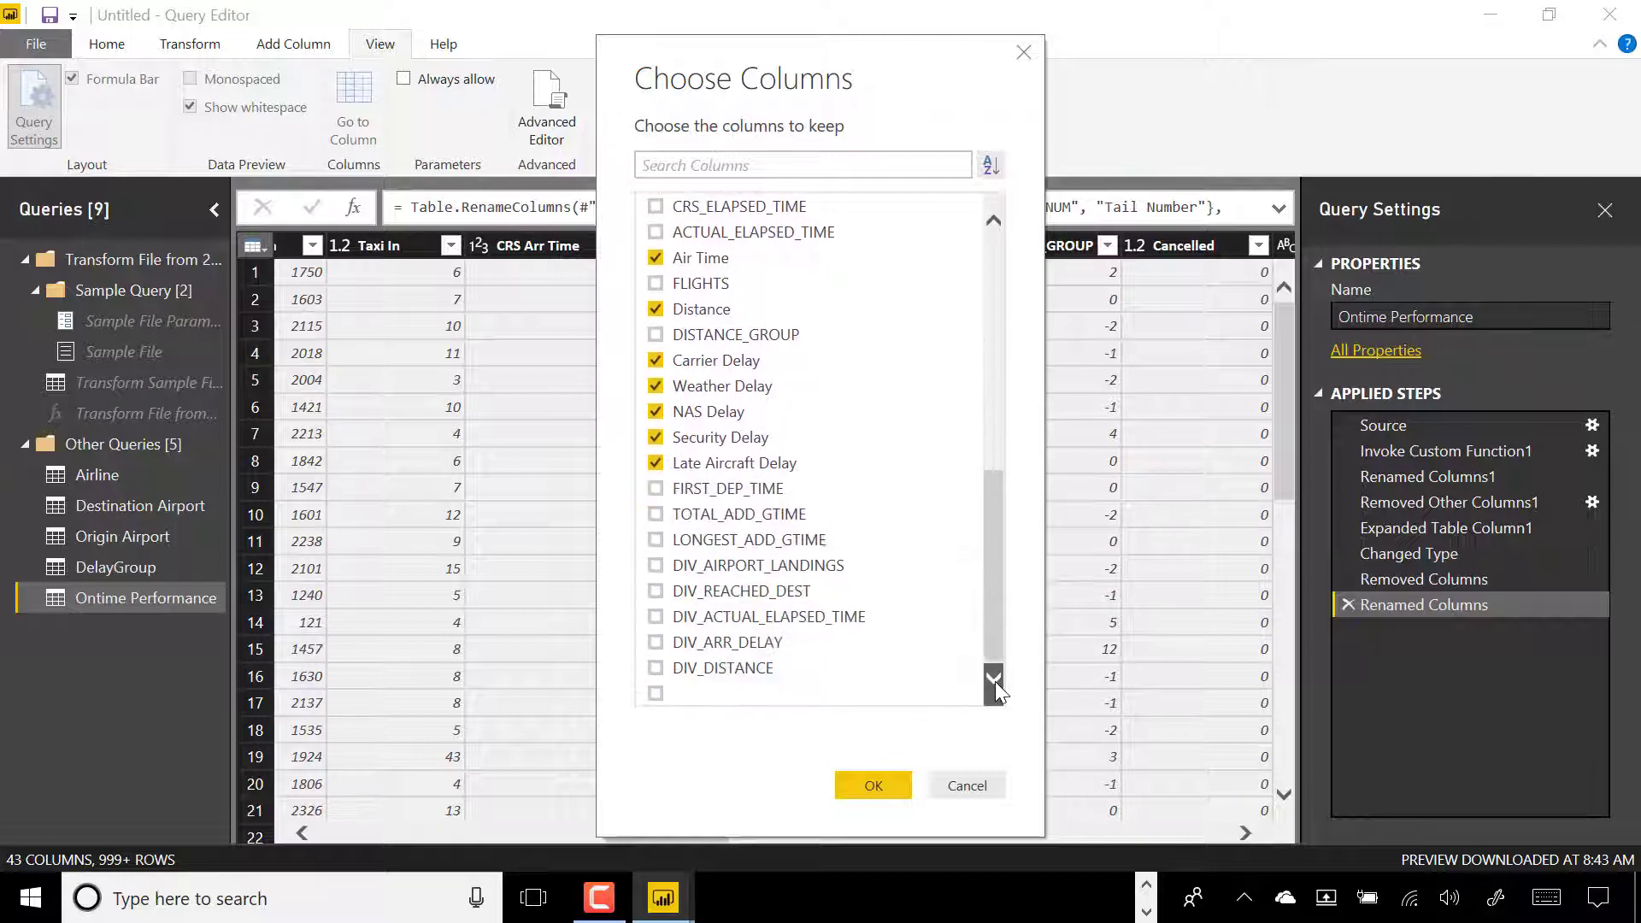
pyautogui.click(654, 308)
pyautogui.moveTo(993, 571); pyautogui.dragTo(1008, 279)
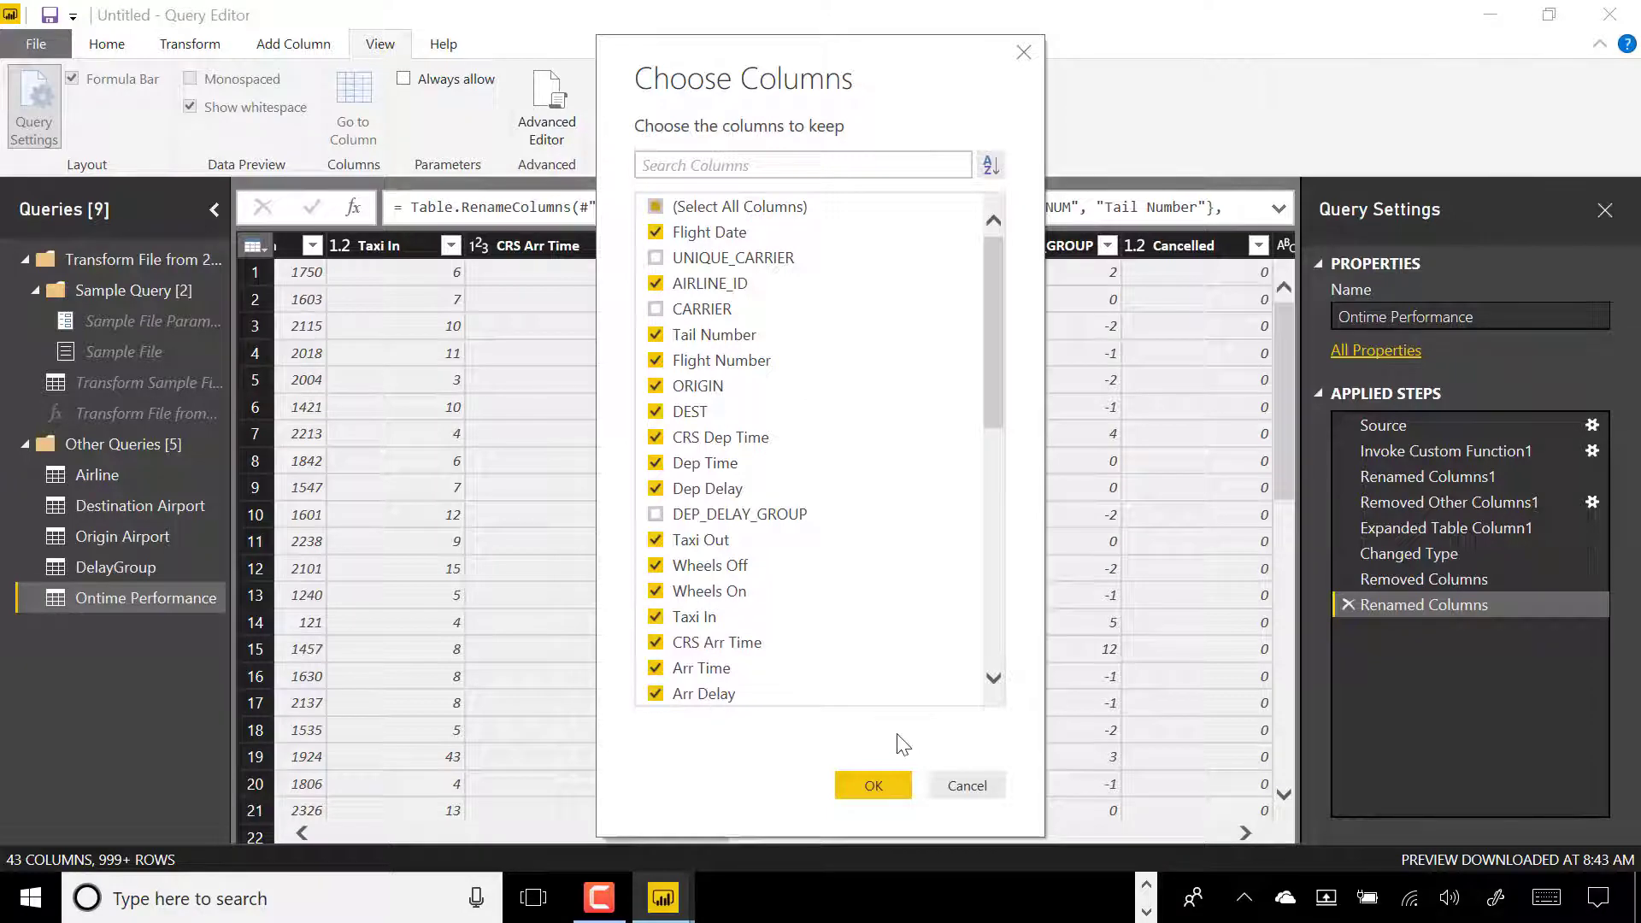
pyautogui.click(875, 786)
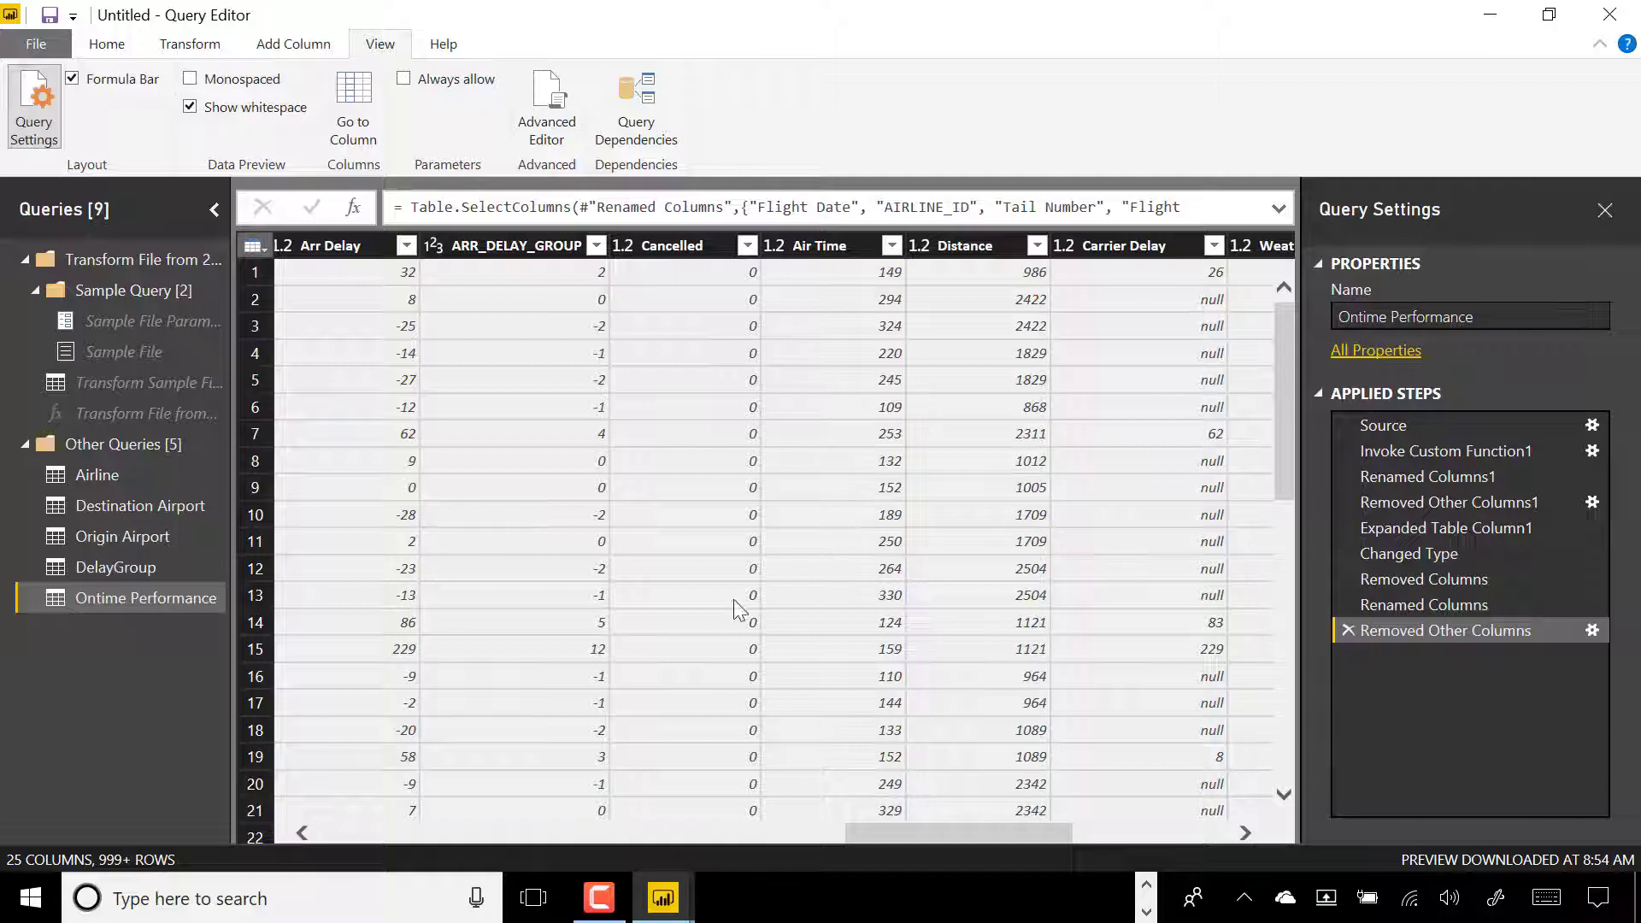
# Look at the data type choices for the Flight Date column without changing its type.
pyautogui.moveTo(922, 829); pyautogui.dragTo(328, 839)
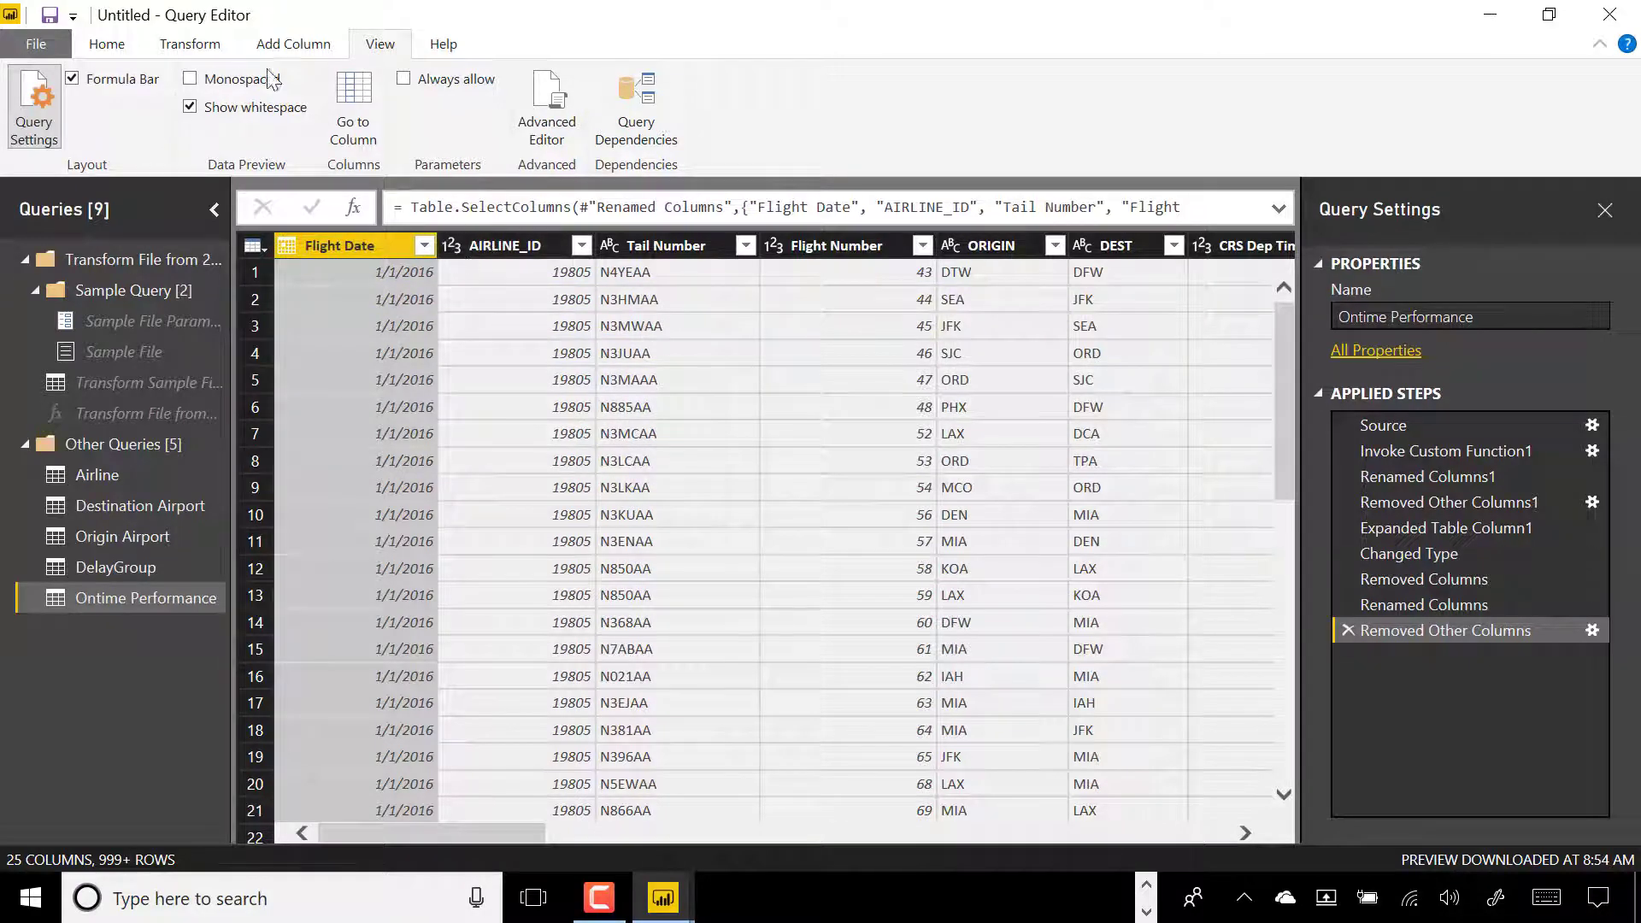
pyautogui.click(109, 45)
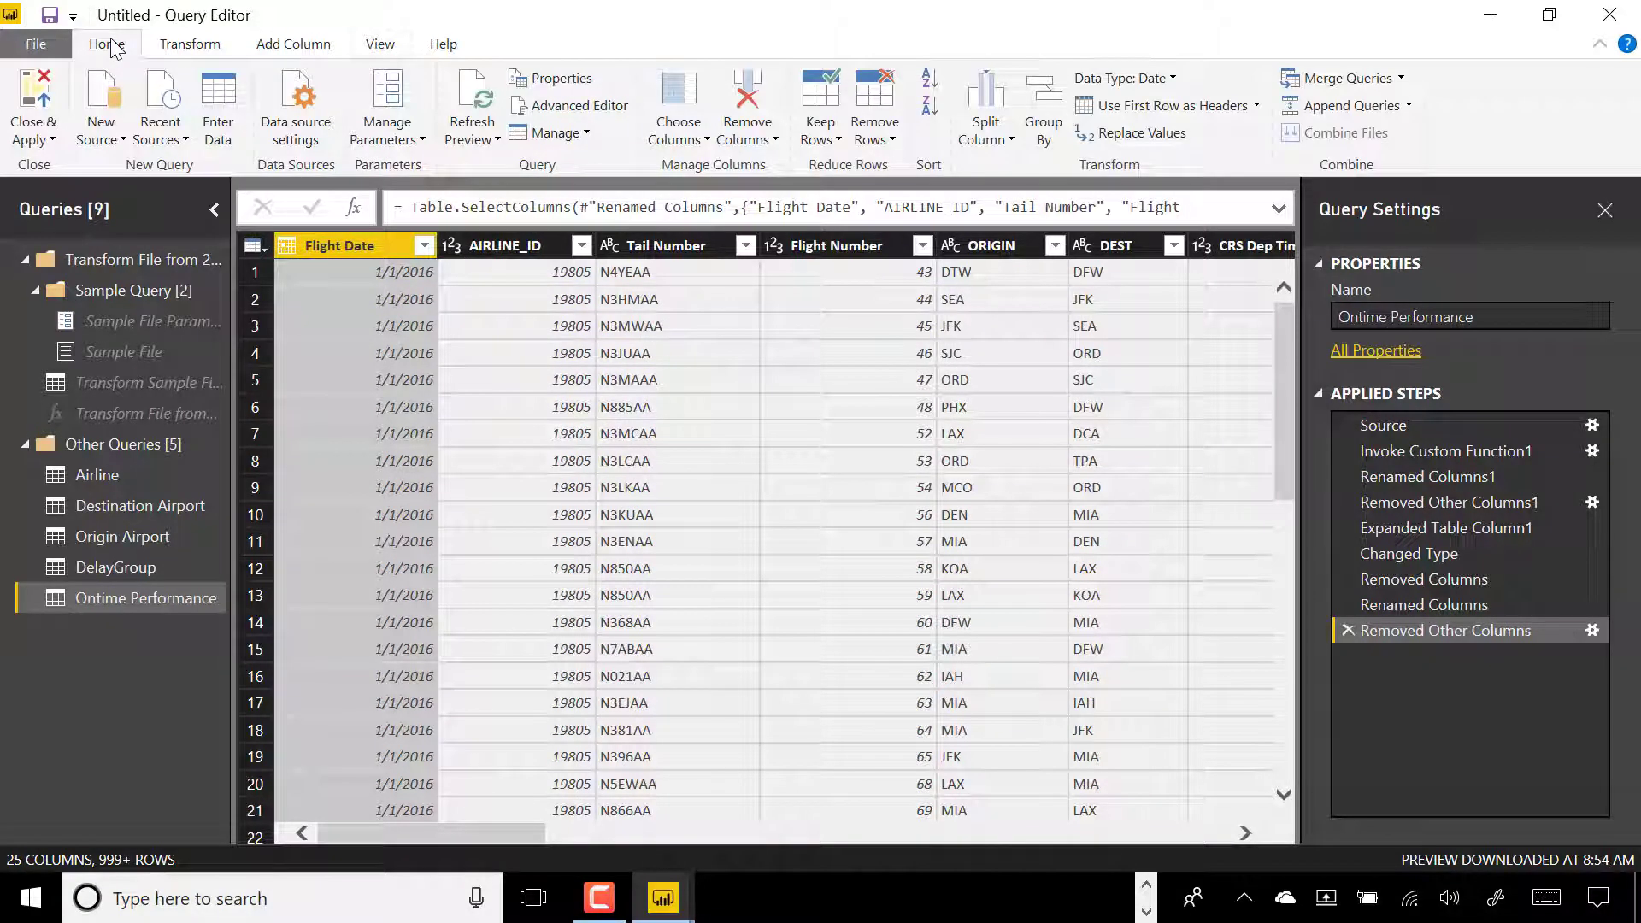
pyautogui.click(287, 247)
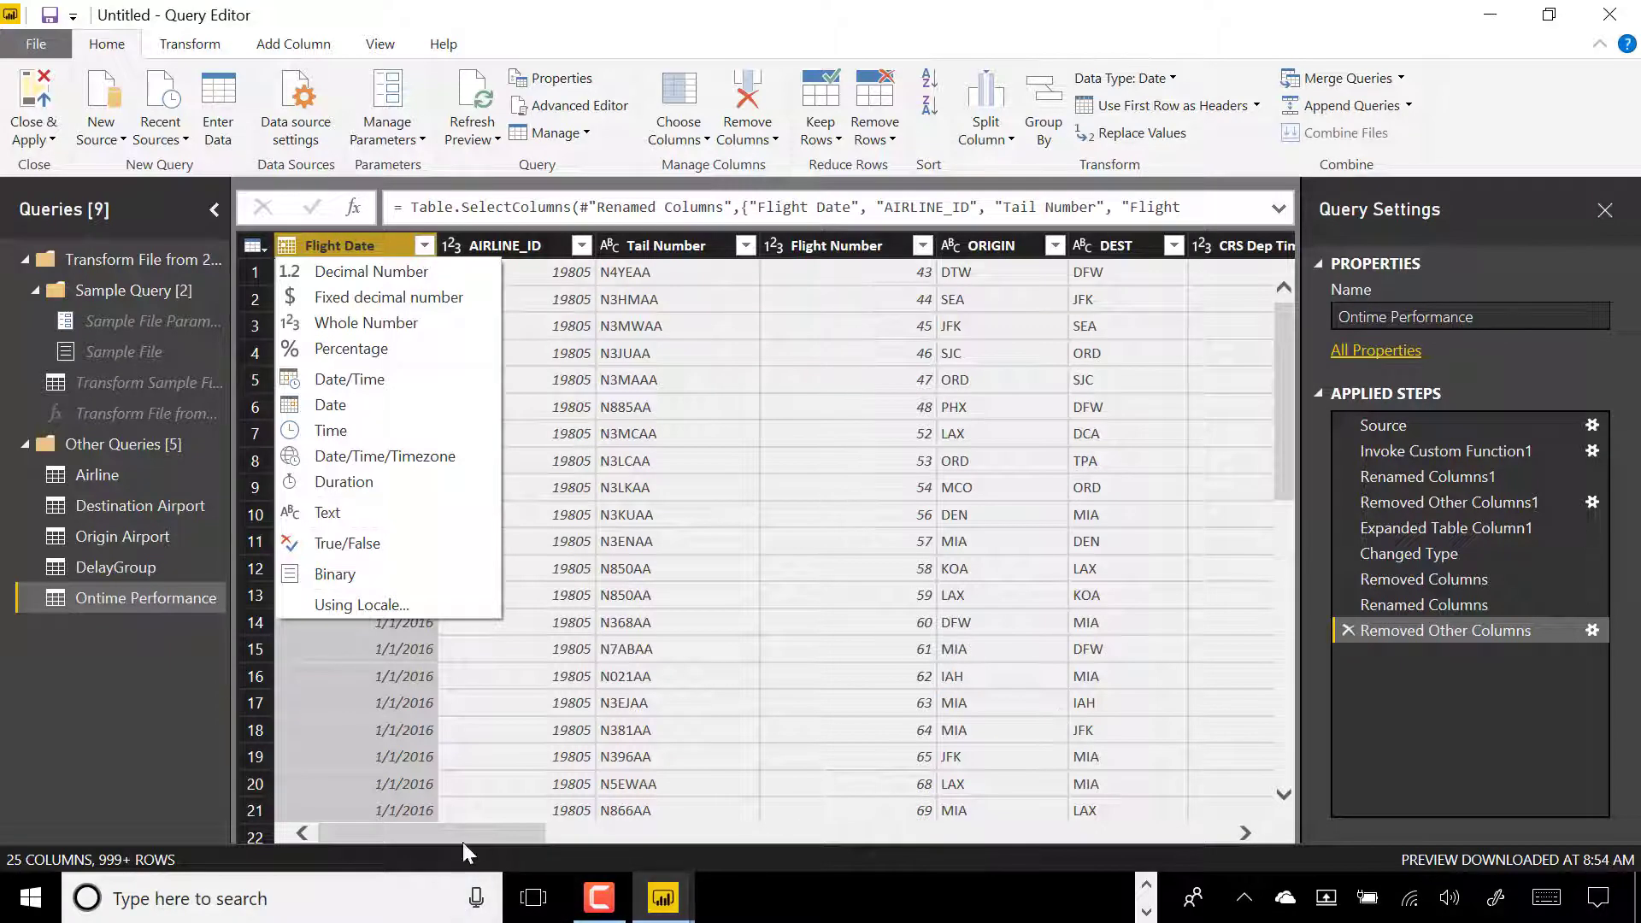
pyautogui.click(483, 836)
# Select the decimal columns Dep Delay, Taxi Out, Taxi In and Arr Delay together in the Ontime Performance table.
pyautogui.moveTo(484, 835); pyautogui.dragTo(669, 839)
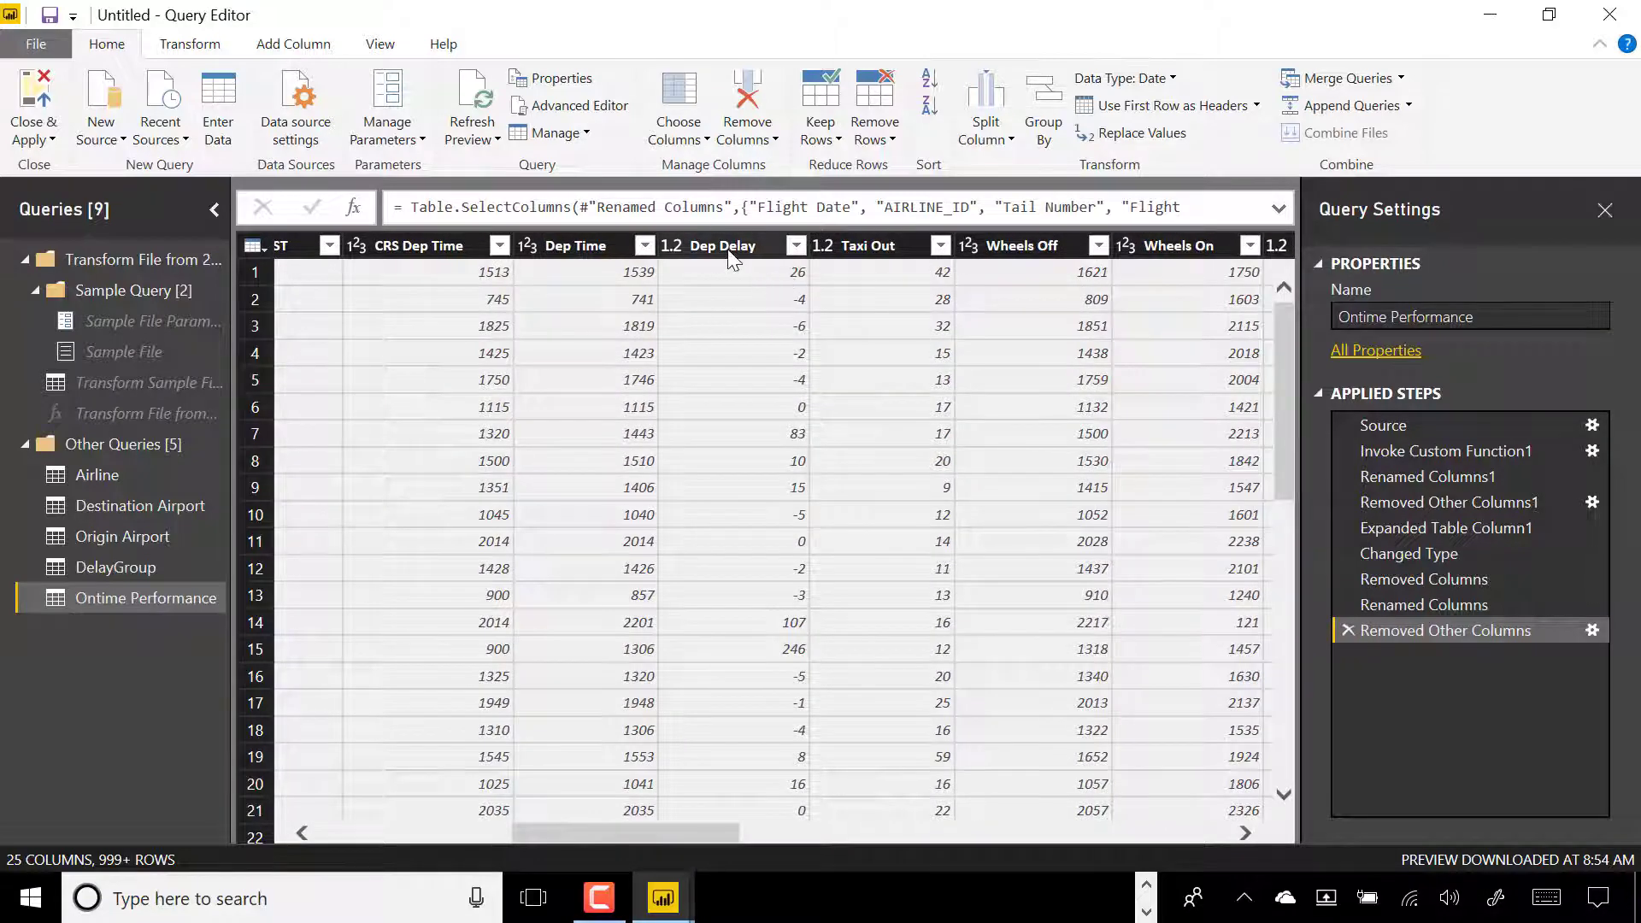
pyautogui.click(773, 247)
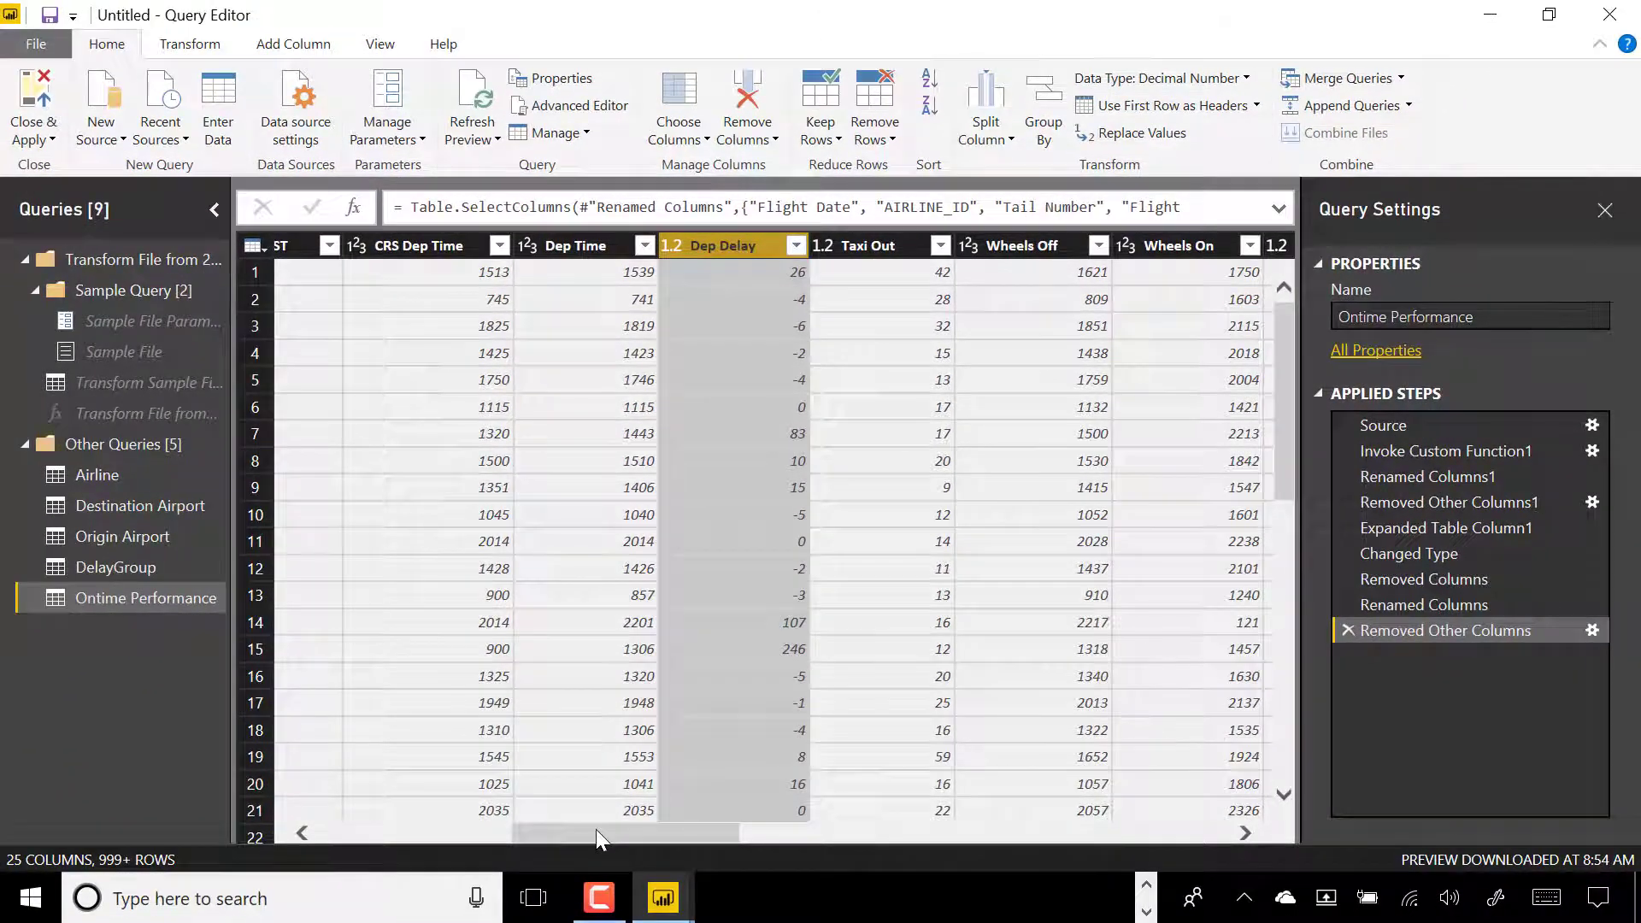
pyautogui.moveTo(597, 829); pyautogui.dragTo(662, 843)
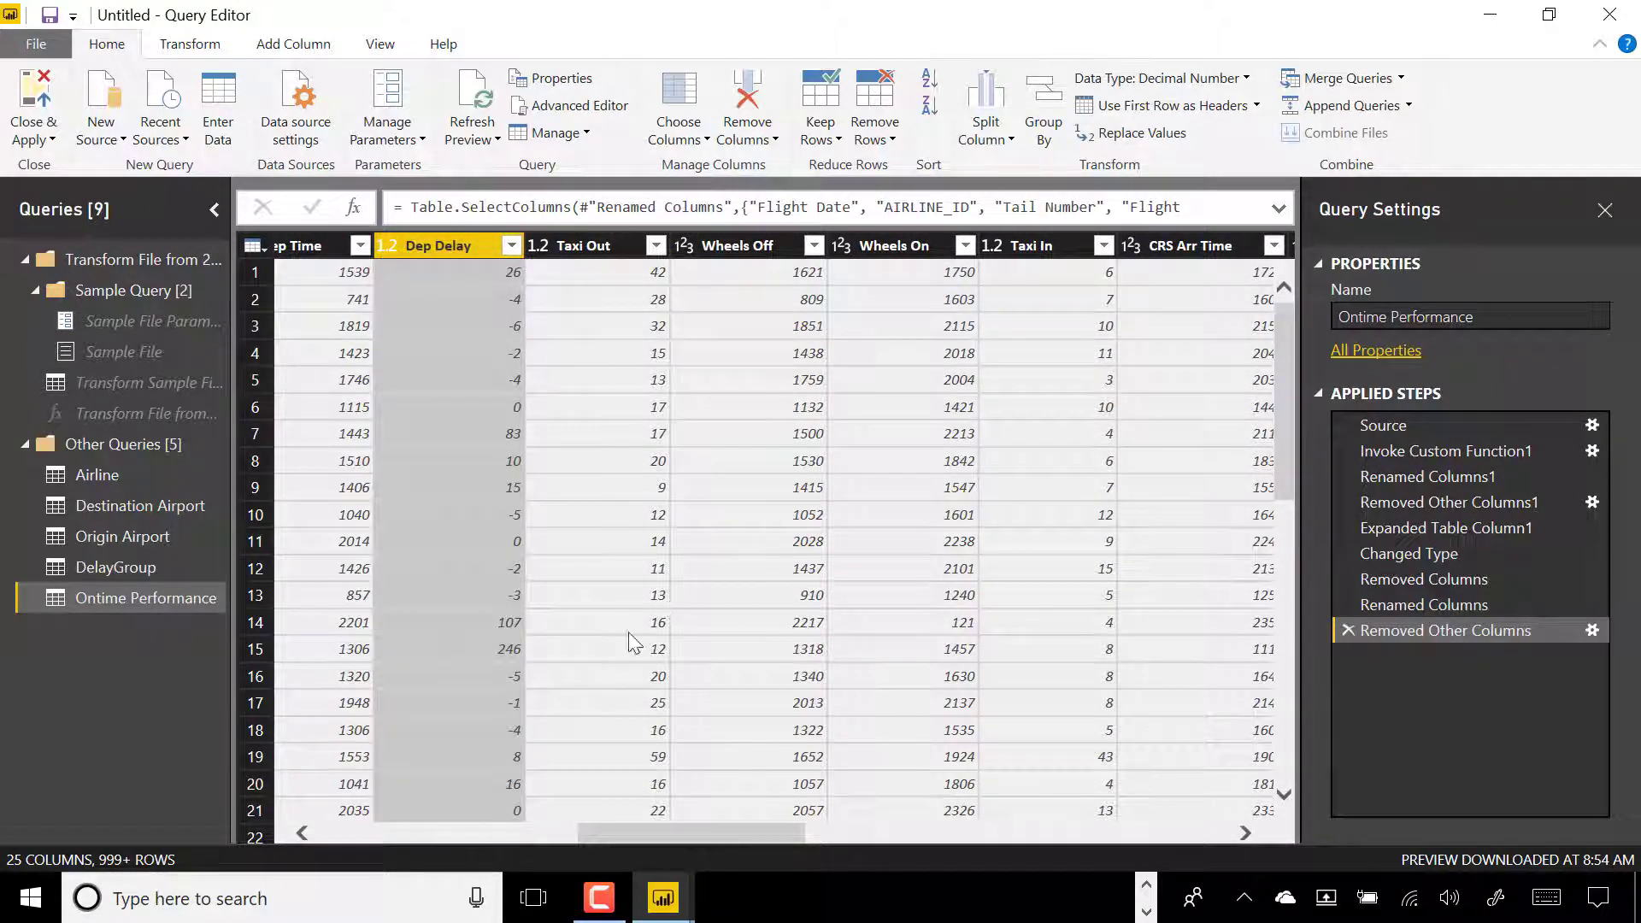
pyautogui.moveTo(607, 836); pyautogui.dragTo(622, 837)
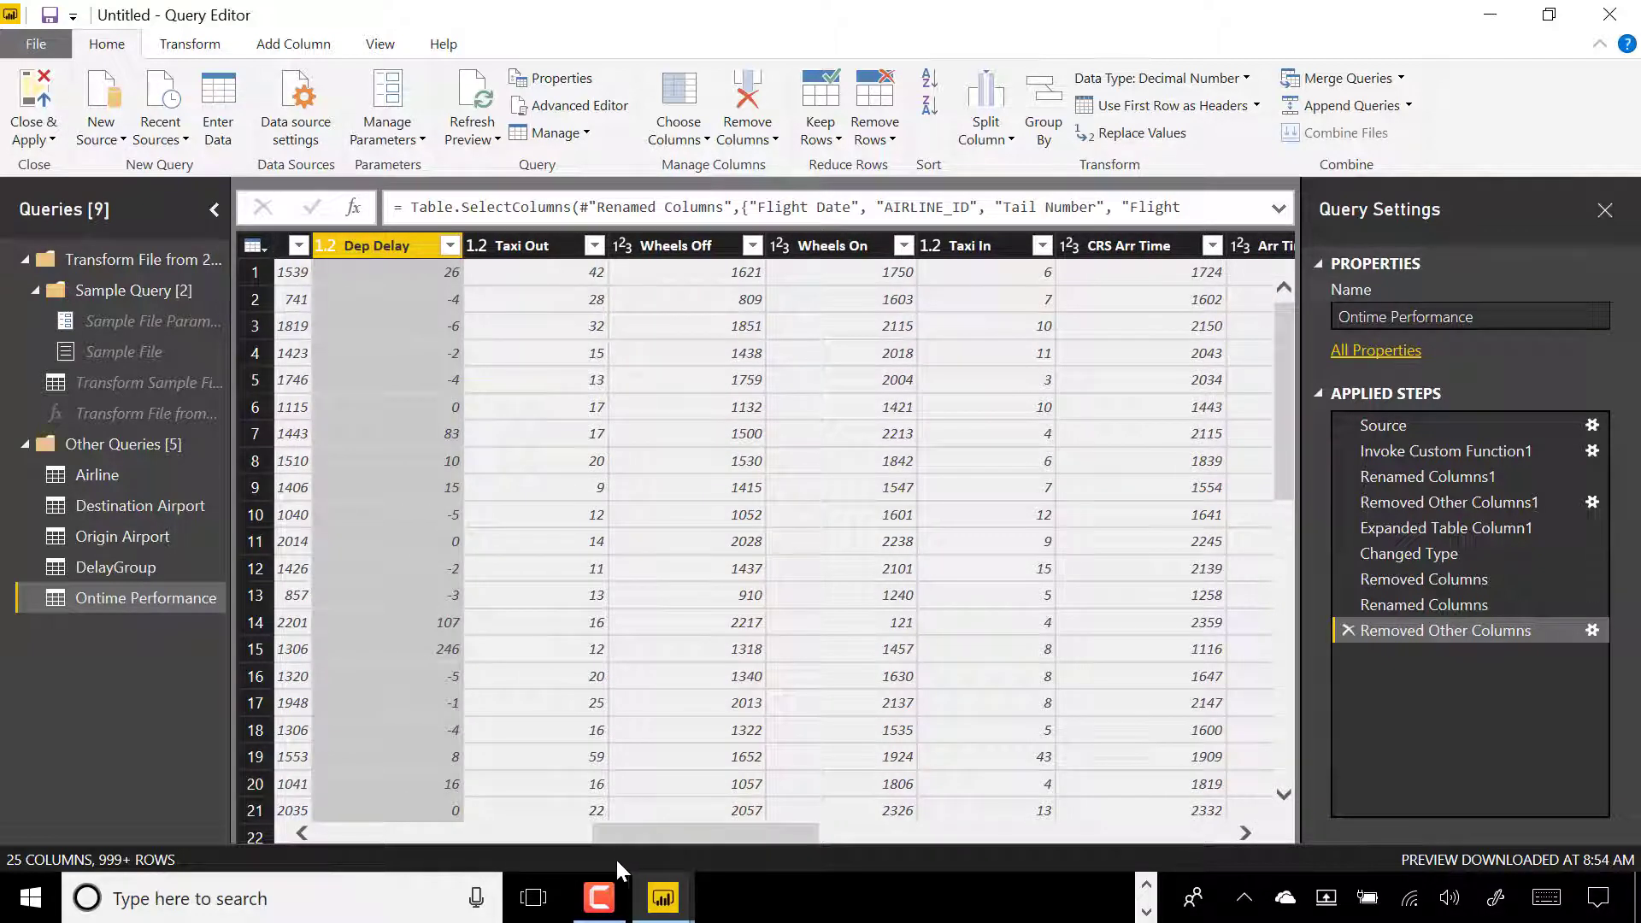
pyautogui.keyDown('ctrl'); pyautogui.click(523, 246); pyautogui.keyUp('ctrl')
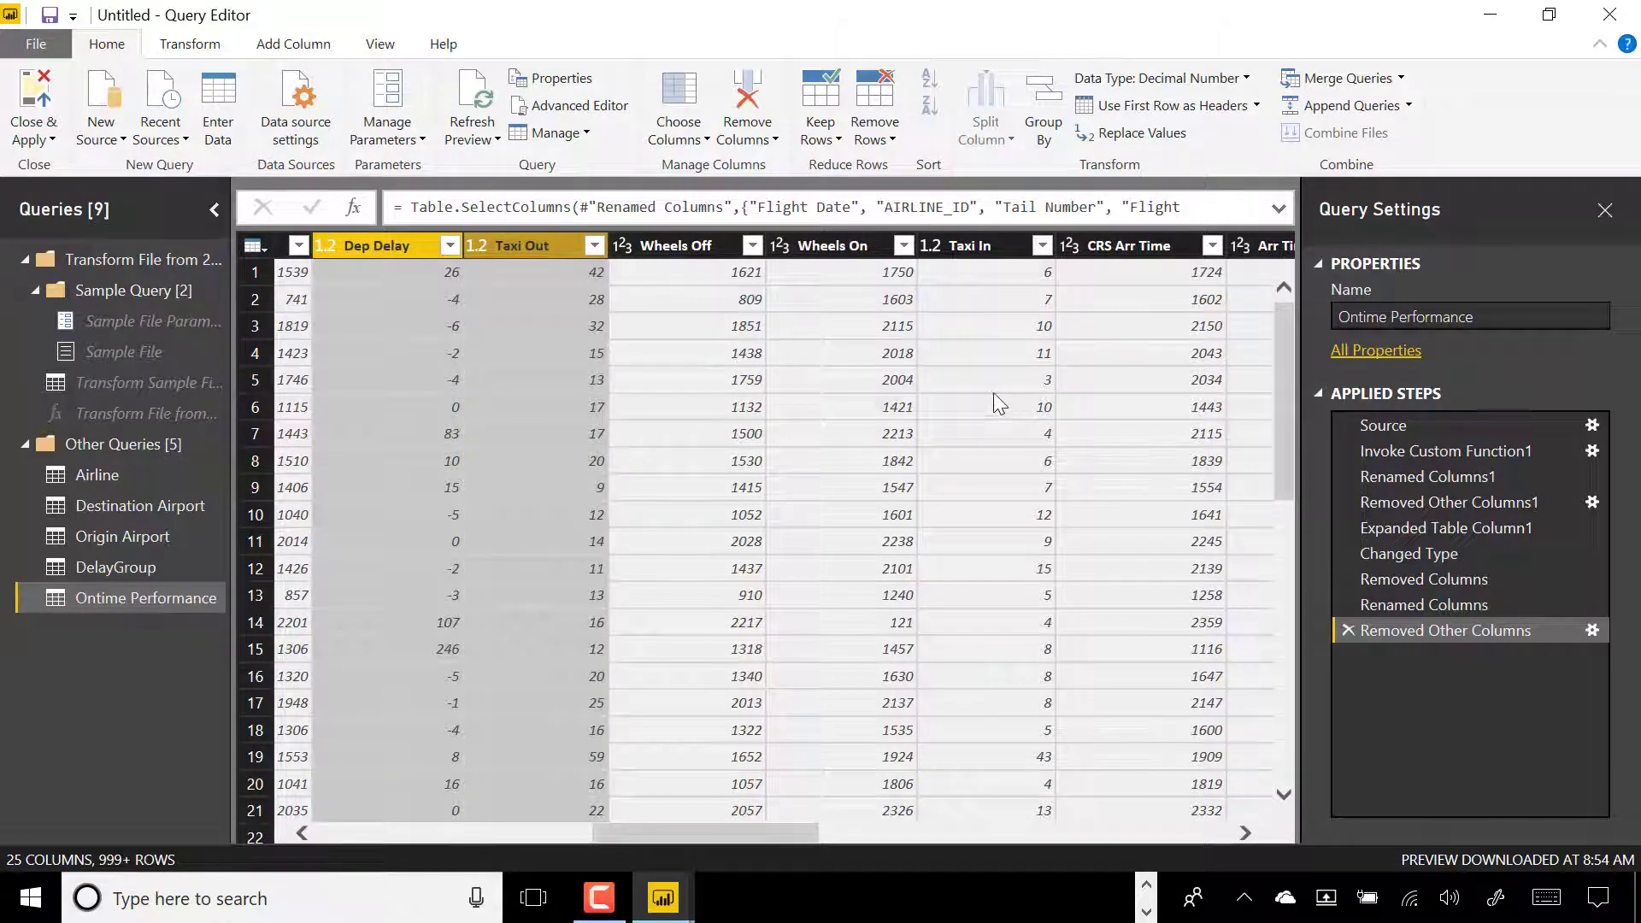
pyautogui.keyDown('ctrl'); pyautogui.click(956, 244); pyautogui.keyUp('ctrl')
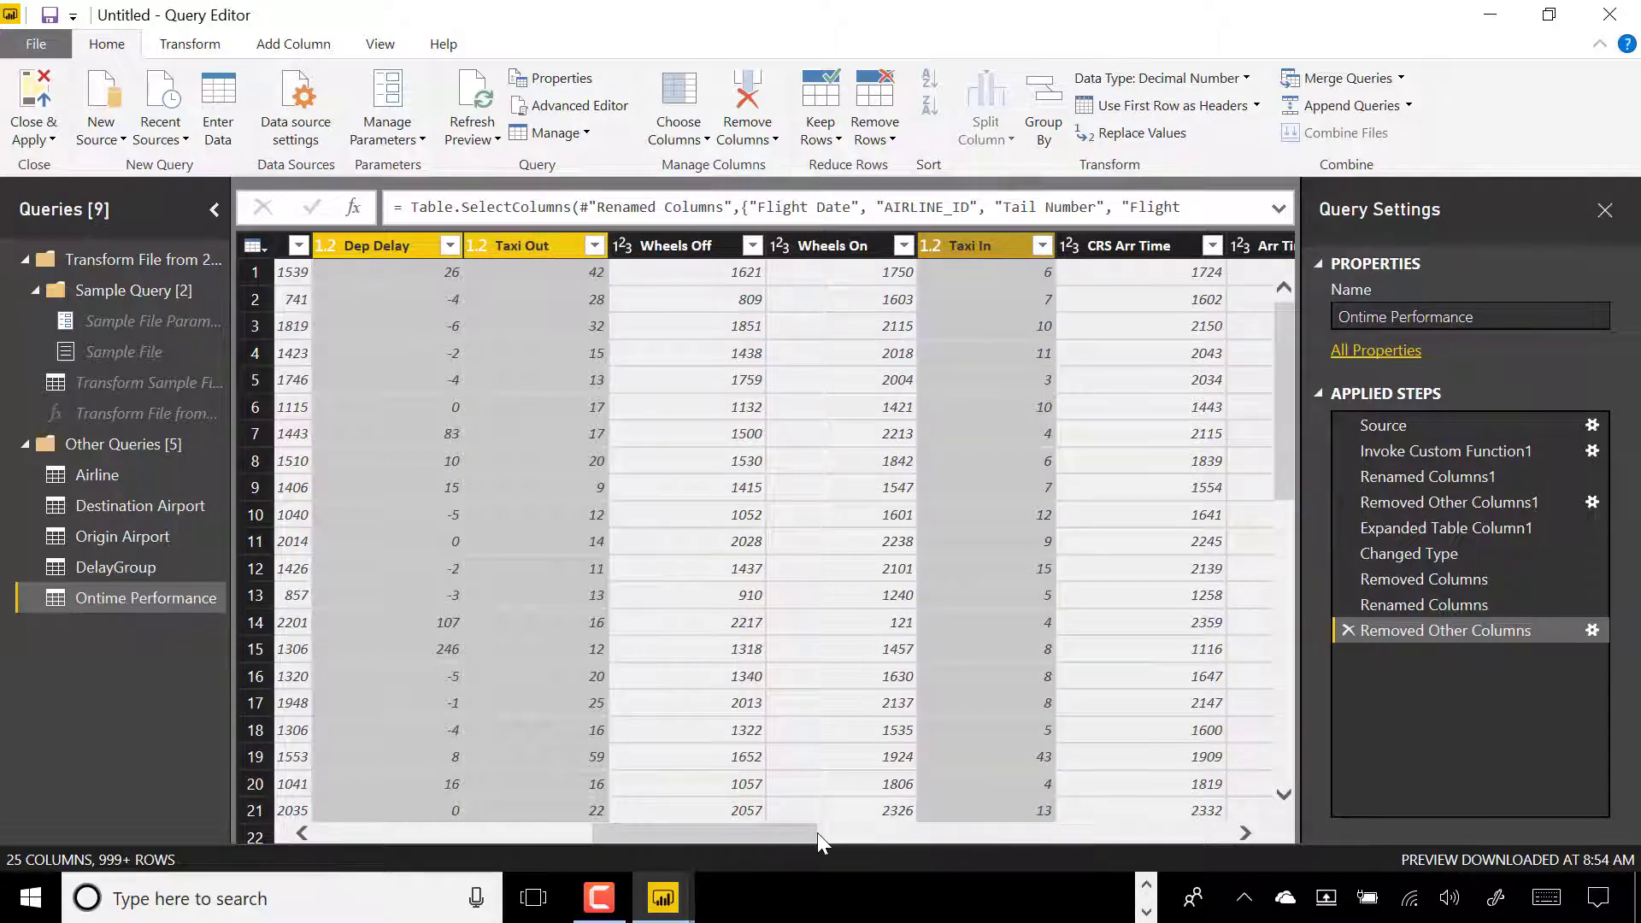
pyautogui.moveTo(798, 824); pyautogui.dragTo(916, 837)
pyautogui.keyDown('ctrl'); pyautogui.click(905, 248); pyautogui.keyUp('ctrl')
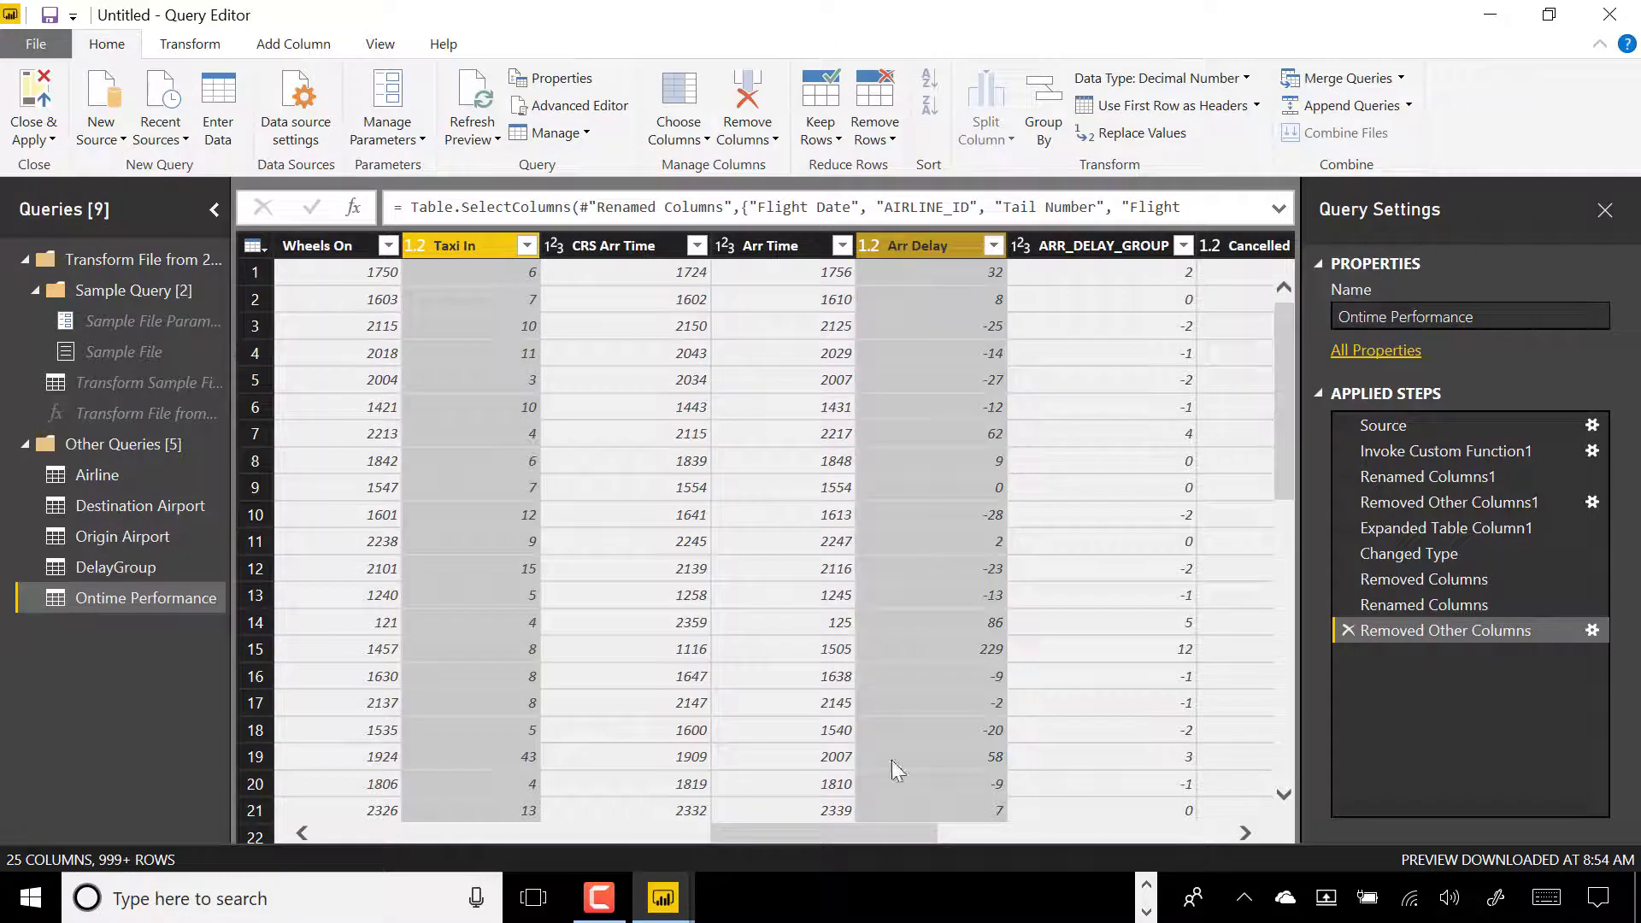
# Add the Air Time, Distance, Carrier Delay, Weather Delay, NAS Delay, Security Delay and Late Aircraft Delay columns to the current selection.
pyautogui.moveTo(807, 827); pyautogui.dragTo(916, 833)
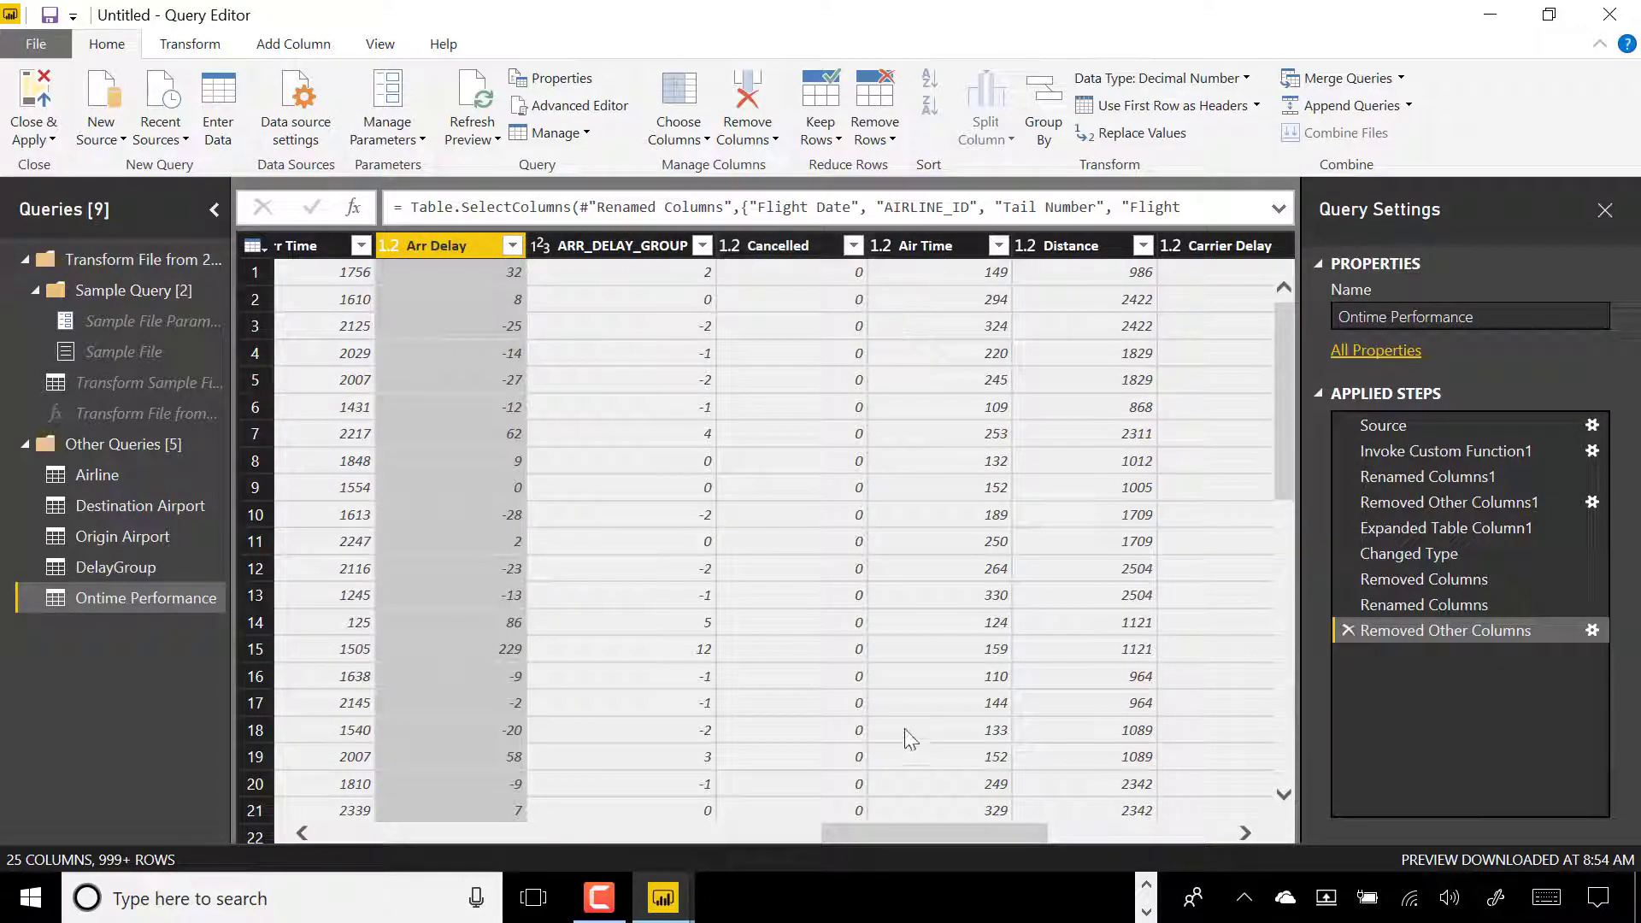
pyautogui.keyDown('ctrl'); pyautogui.click(925, 249); pyautogui.keyUp('ctrl')
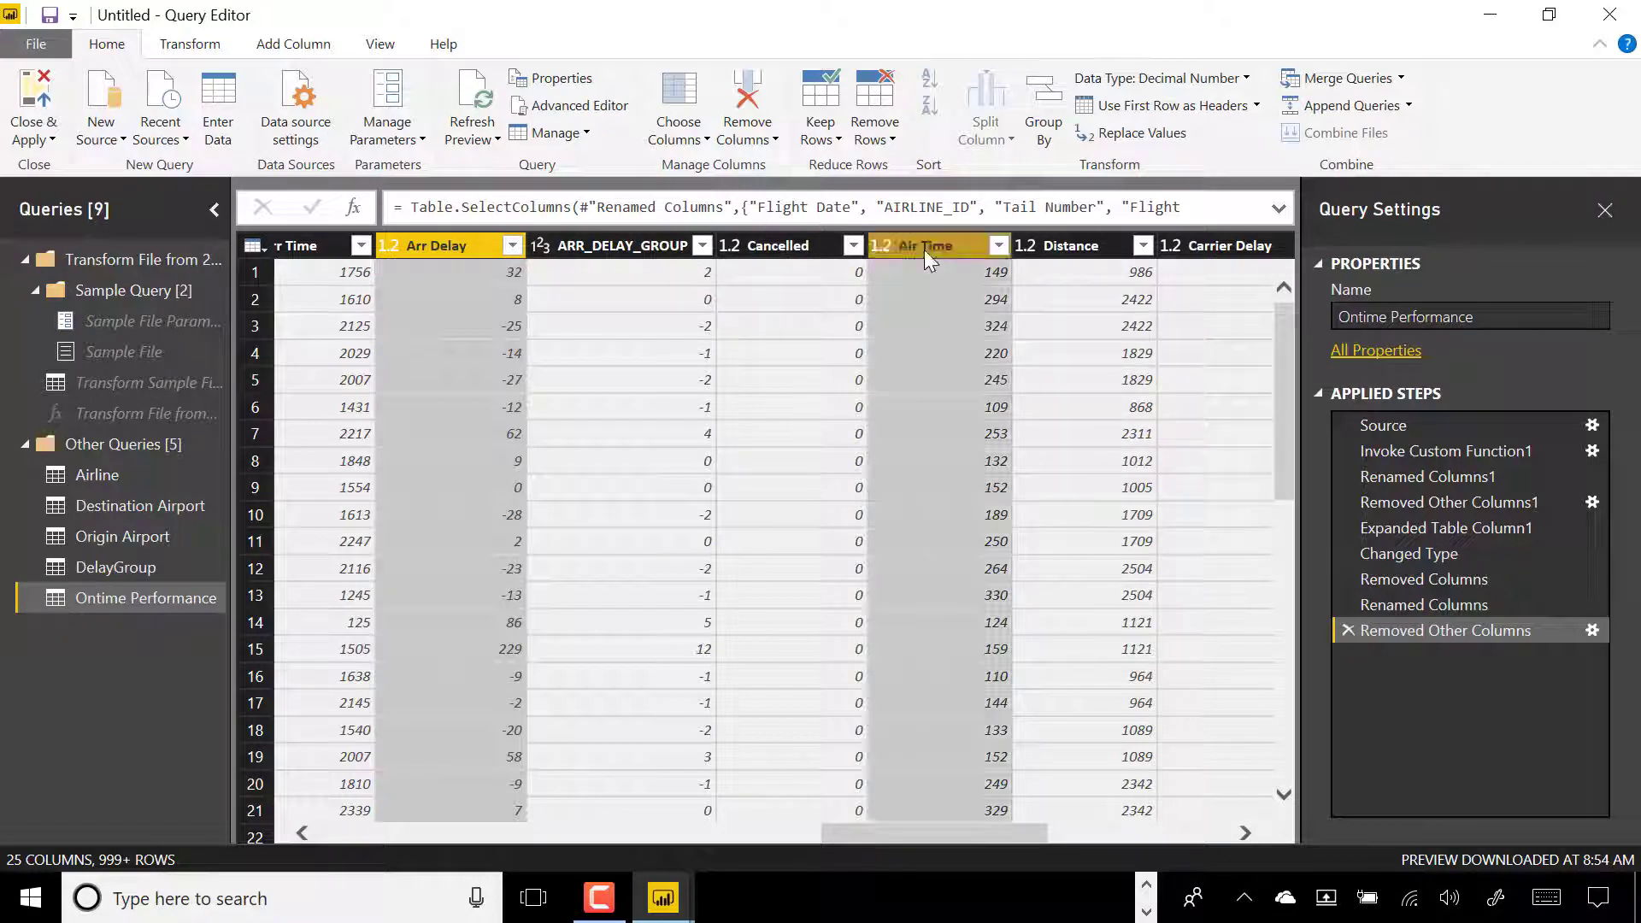
pyautogui.keyDown('ctrl'); pyautogui.click(1068, 246); pyautogui.keyUp('ctrl')
pyautogui.moveTo(954, 832); pyautogui.dragTo(1093, 832)
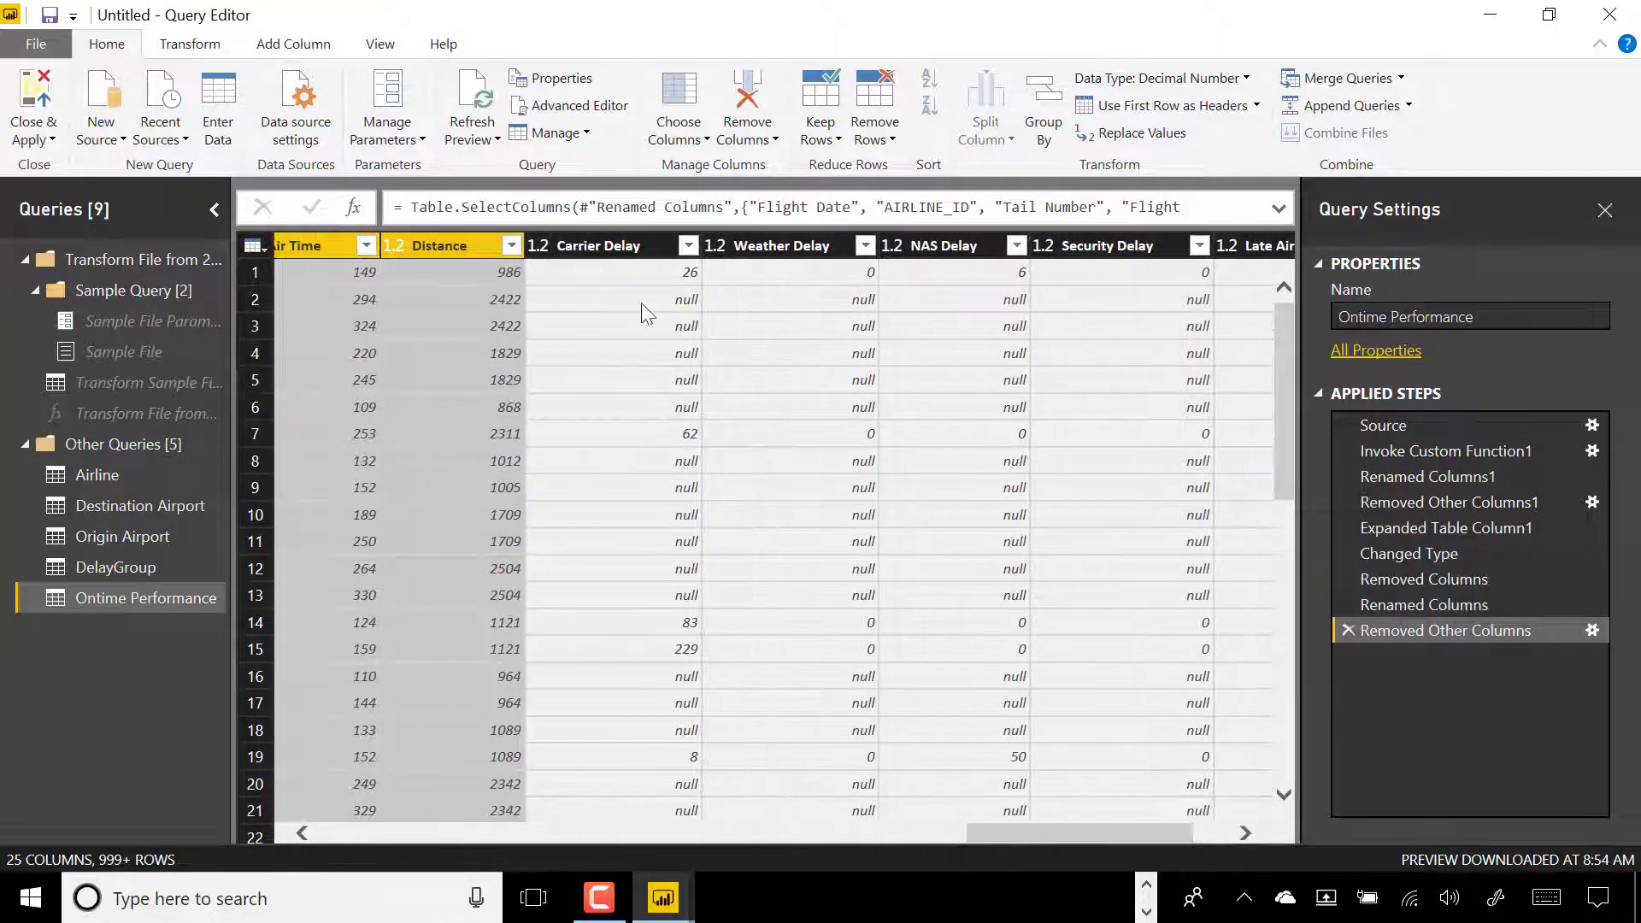
pyautogui.keyDown('ctrl'); pyautogui.click(618, 245); pyautogui.keyUp('ctrl')
pyautogui.keyDown('ctrl'); pyautogui.click(745, 248); pyautogui.keyUp('ctrl')
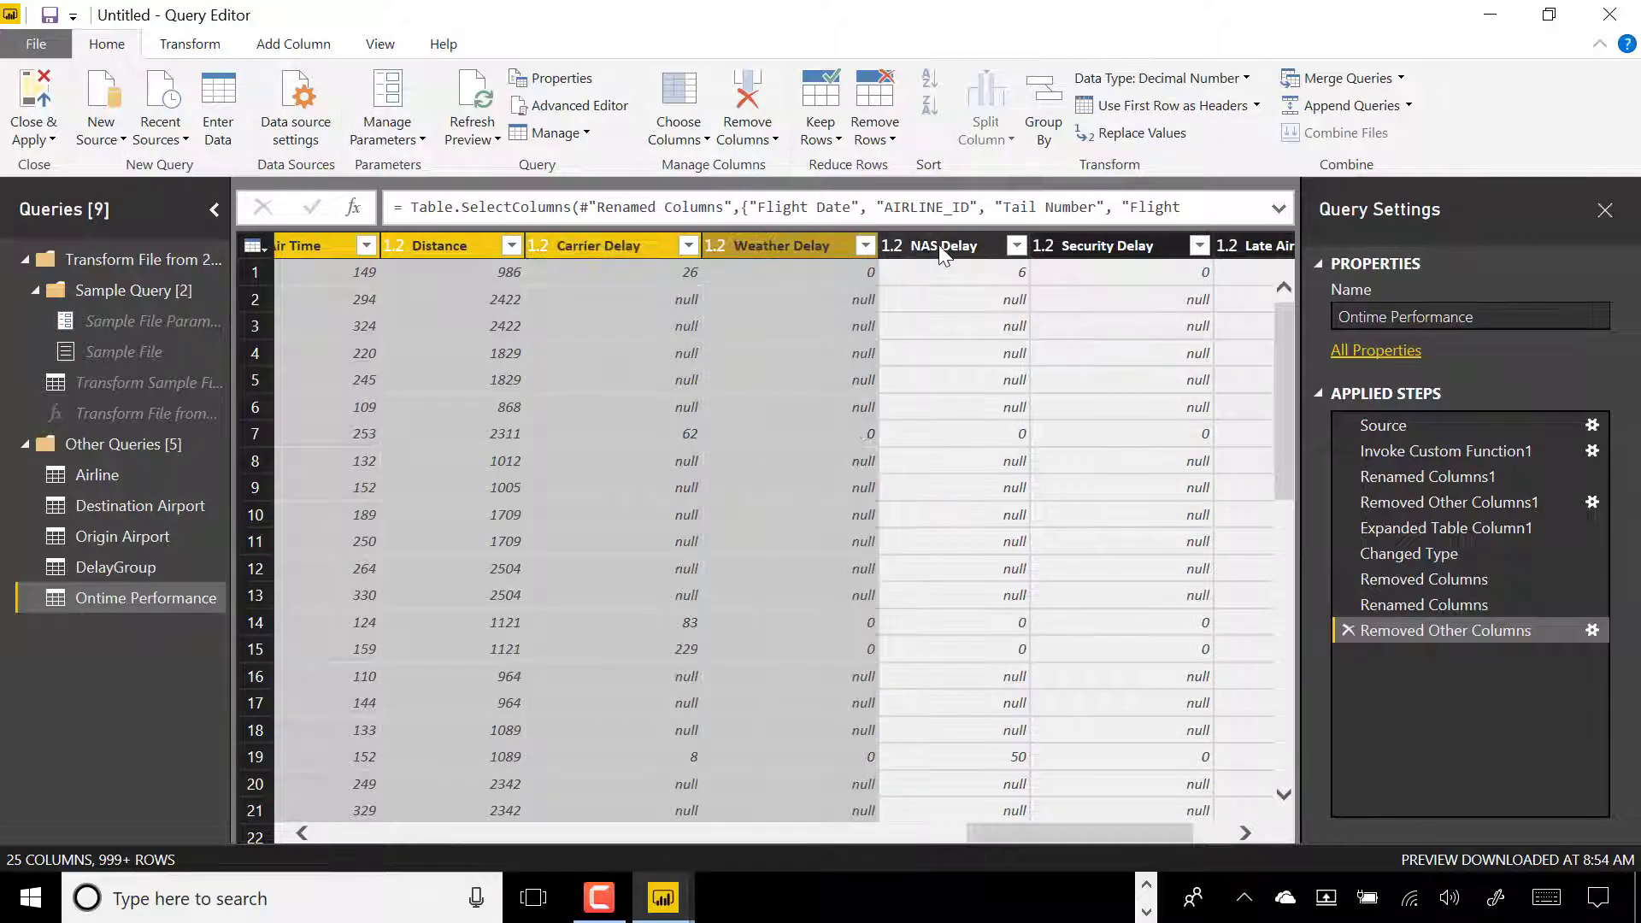
pyautogui.keyDown('ctrl'); pyautogui.click(973, 252); pyautogui.keyUp('ctrl')
pyautogui.keyDown('ctrl'); pyautogui.click(1084, 248); pyautogui.keyUp('ctrl')
pyautogui.moveTo(1023, 837); pyautogui.dragTo(1169, 846)
pyautogui.keyDown('ctrl'); pyautogui.click(1146, 248); pyautogui.keyUp('ctrl')
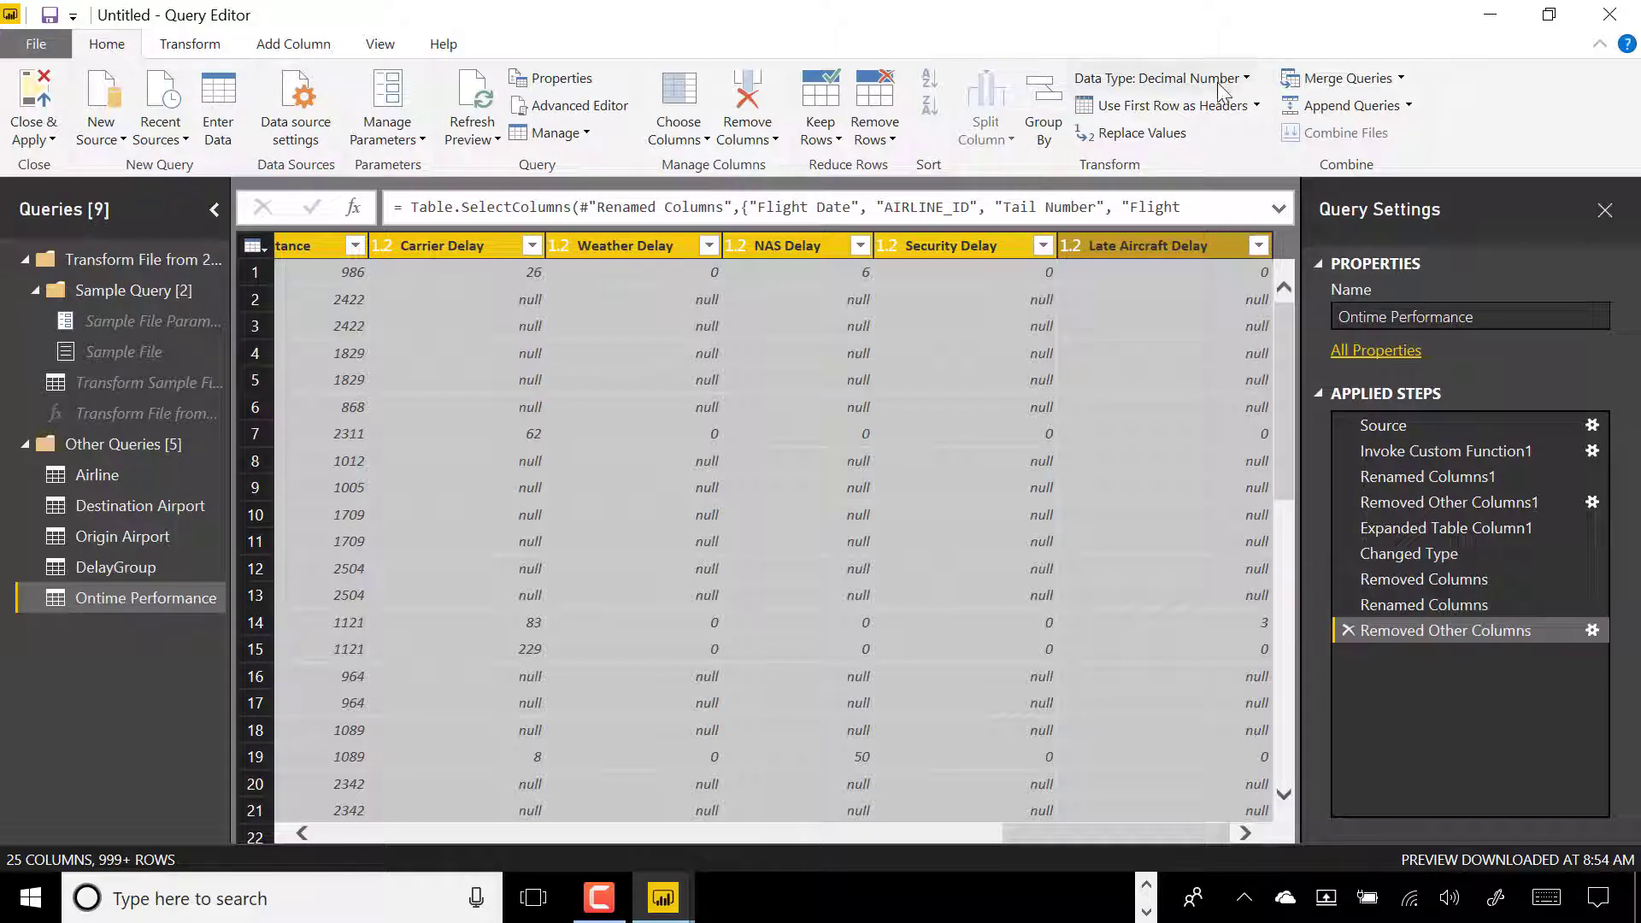
# Change the selected numeric columns to Whole Number and the Cancelled column to True/False in the Ontime Performance query.
pyautogui.click(1246, 78)
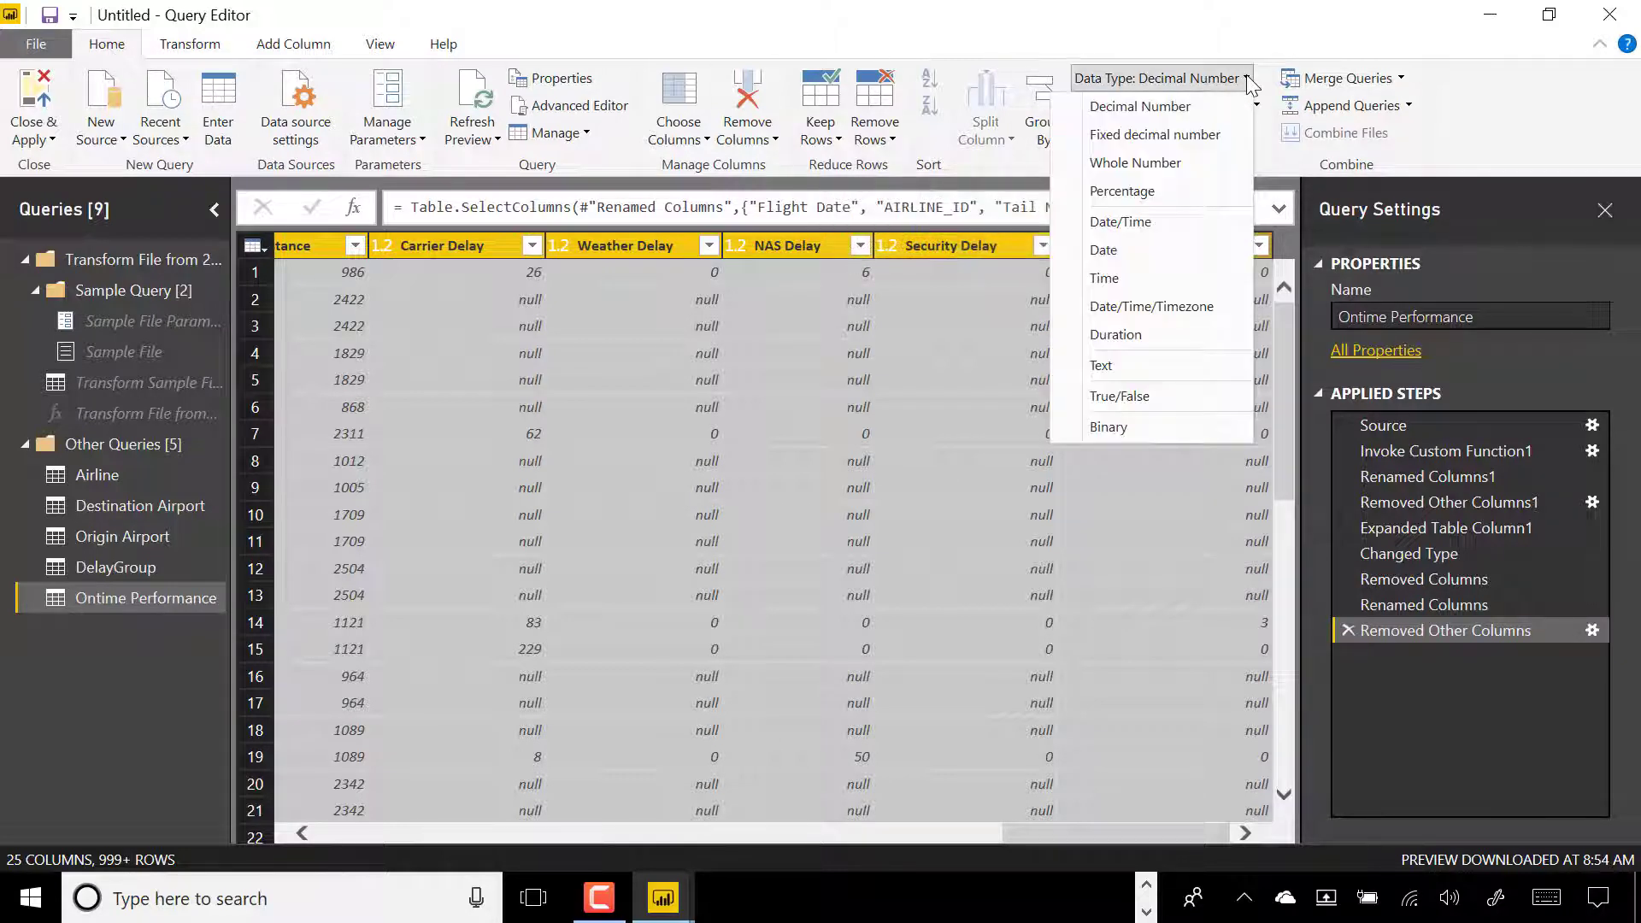
pyautogui.click(1176, 165)
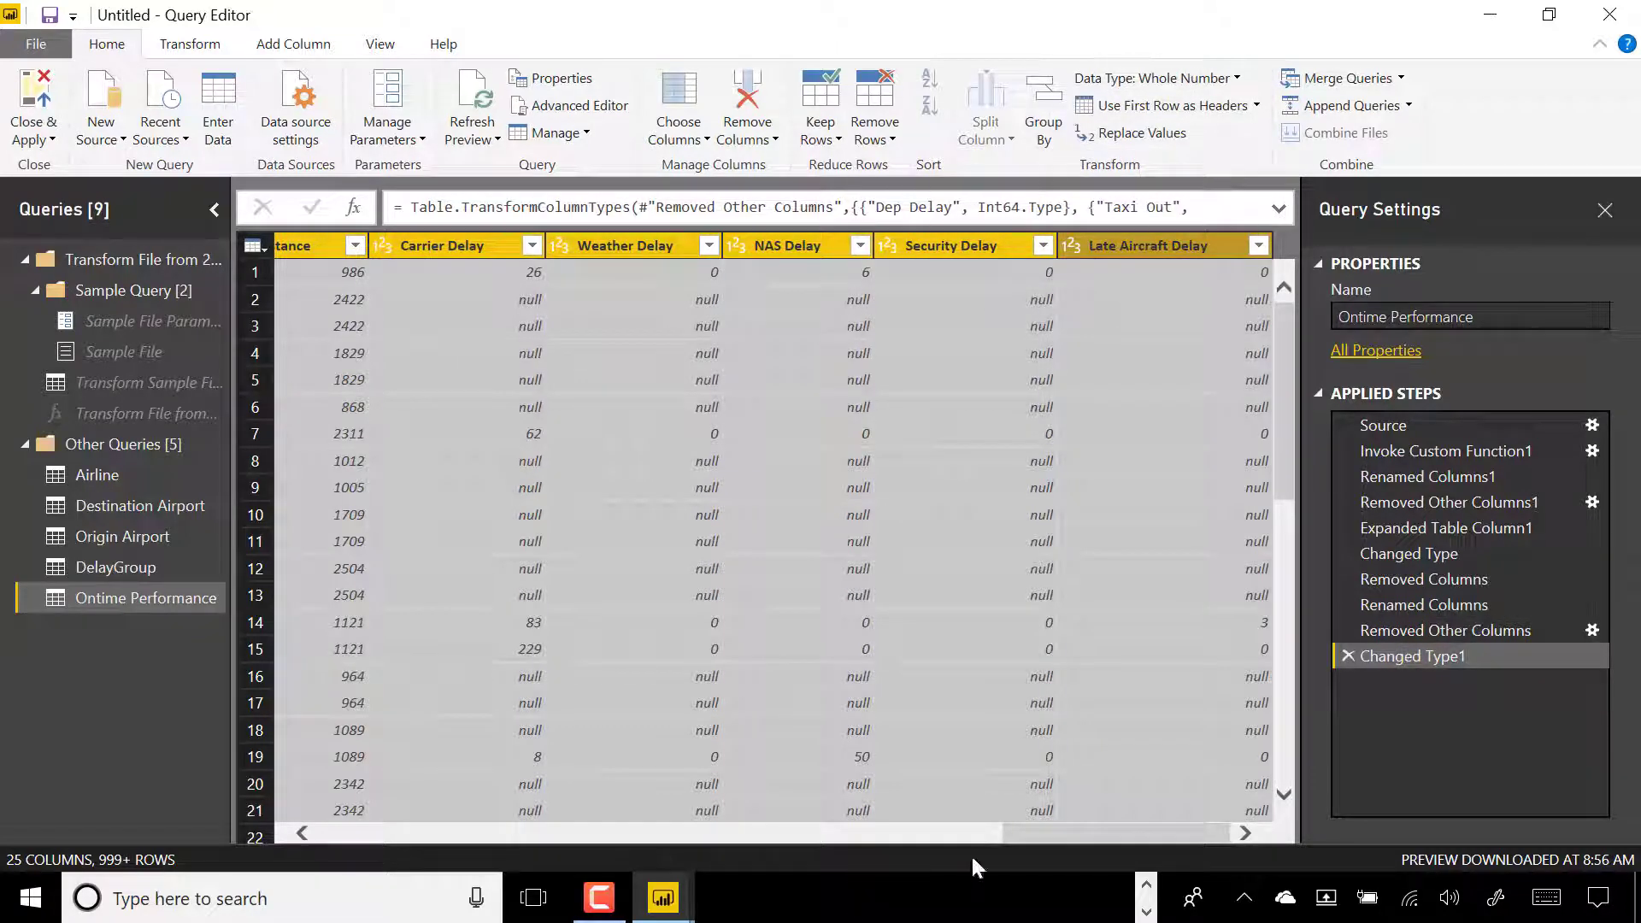
pyautogui.moveTo(1057, 829); pyautogui.dragTo(844, 822)
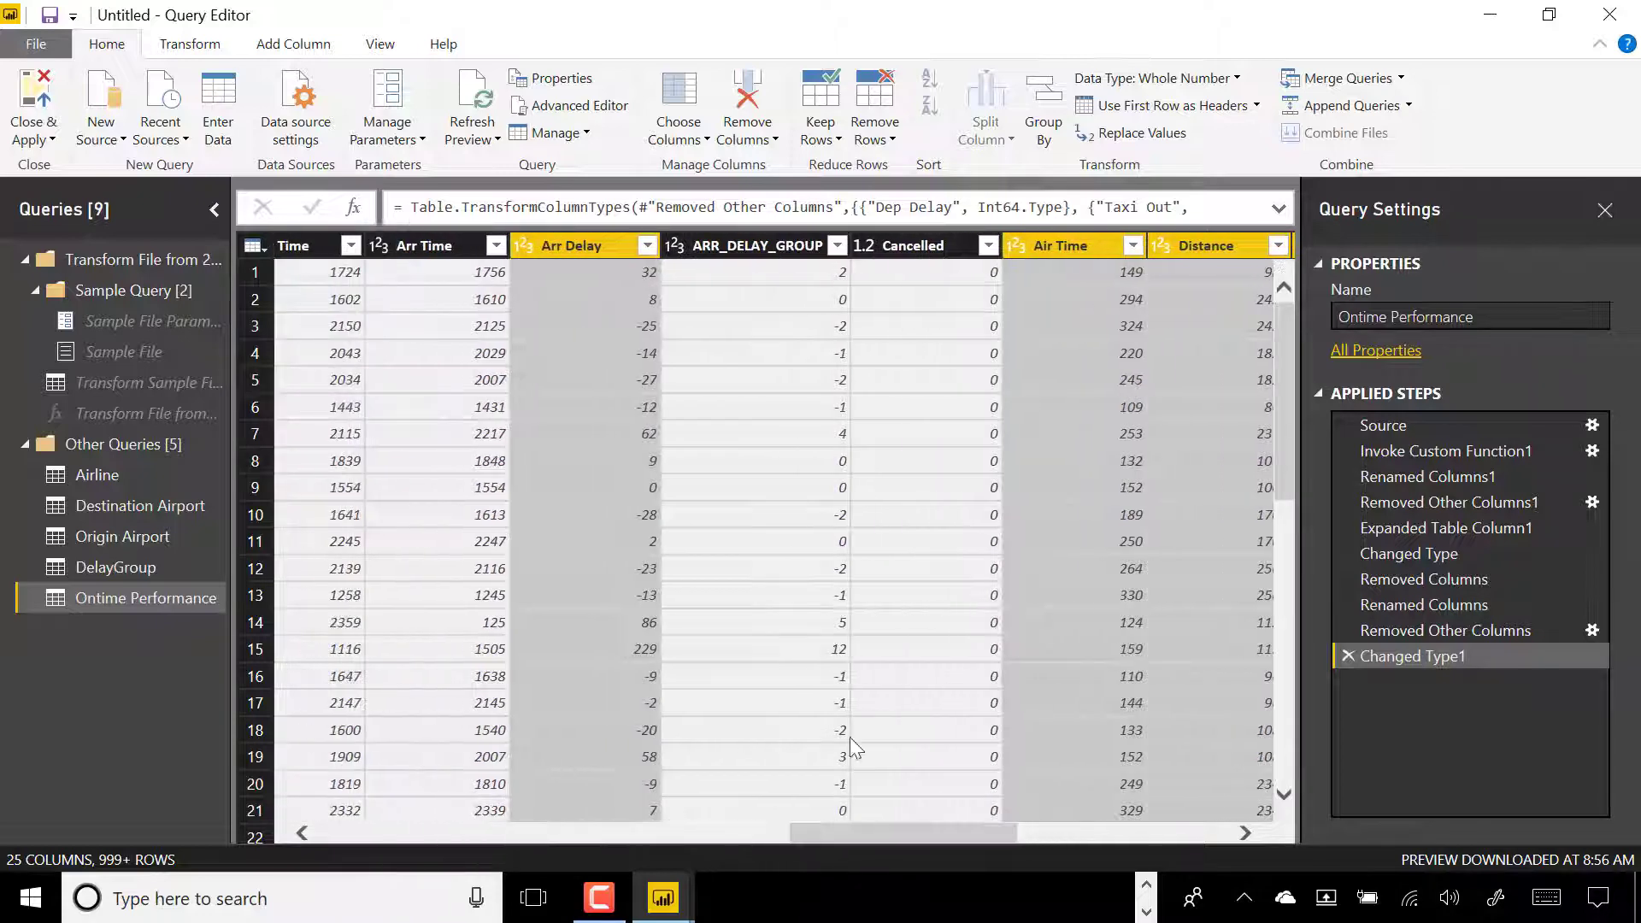
pyautogui.click(865, 246)
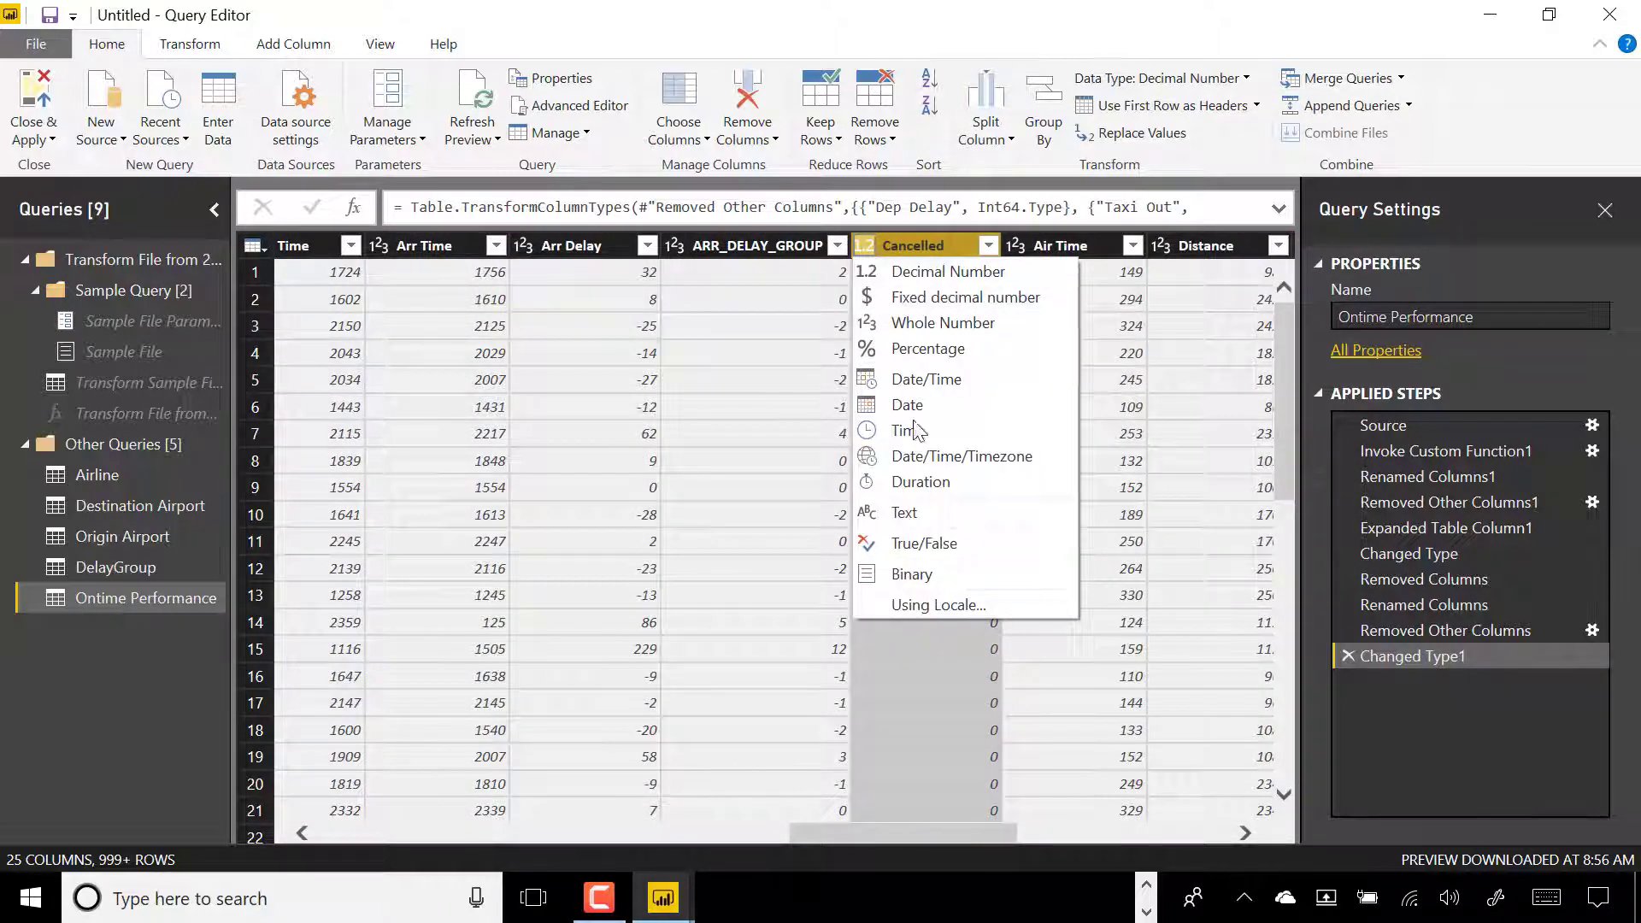
pyautogui.click(931, 542)
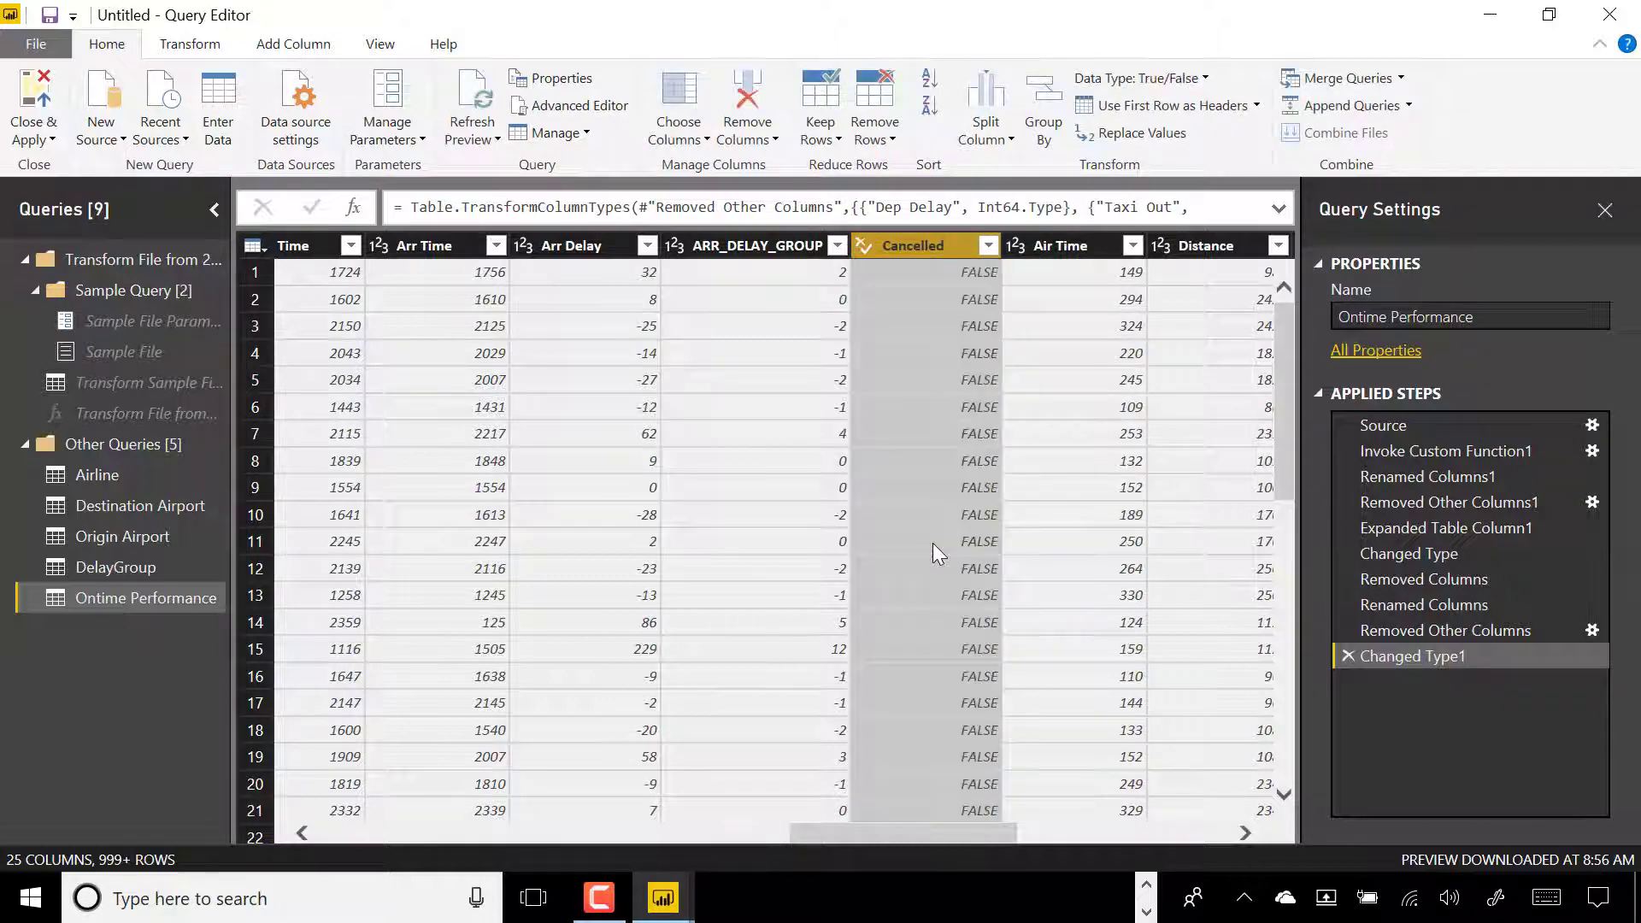
pyautogui.moveTo(901, 833); pyautogui.dragTo(422, 819)
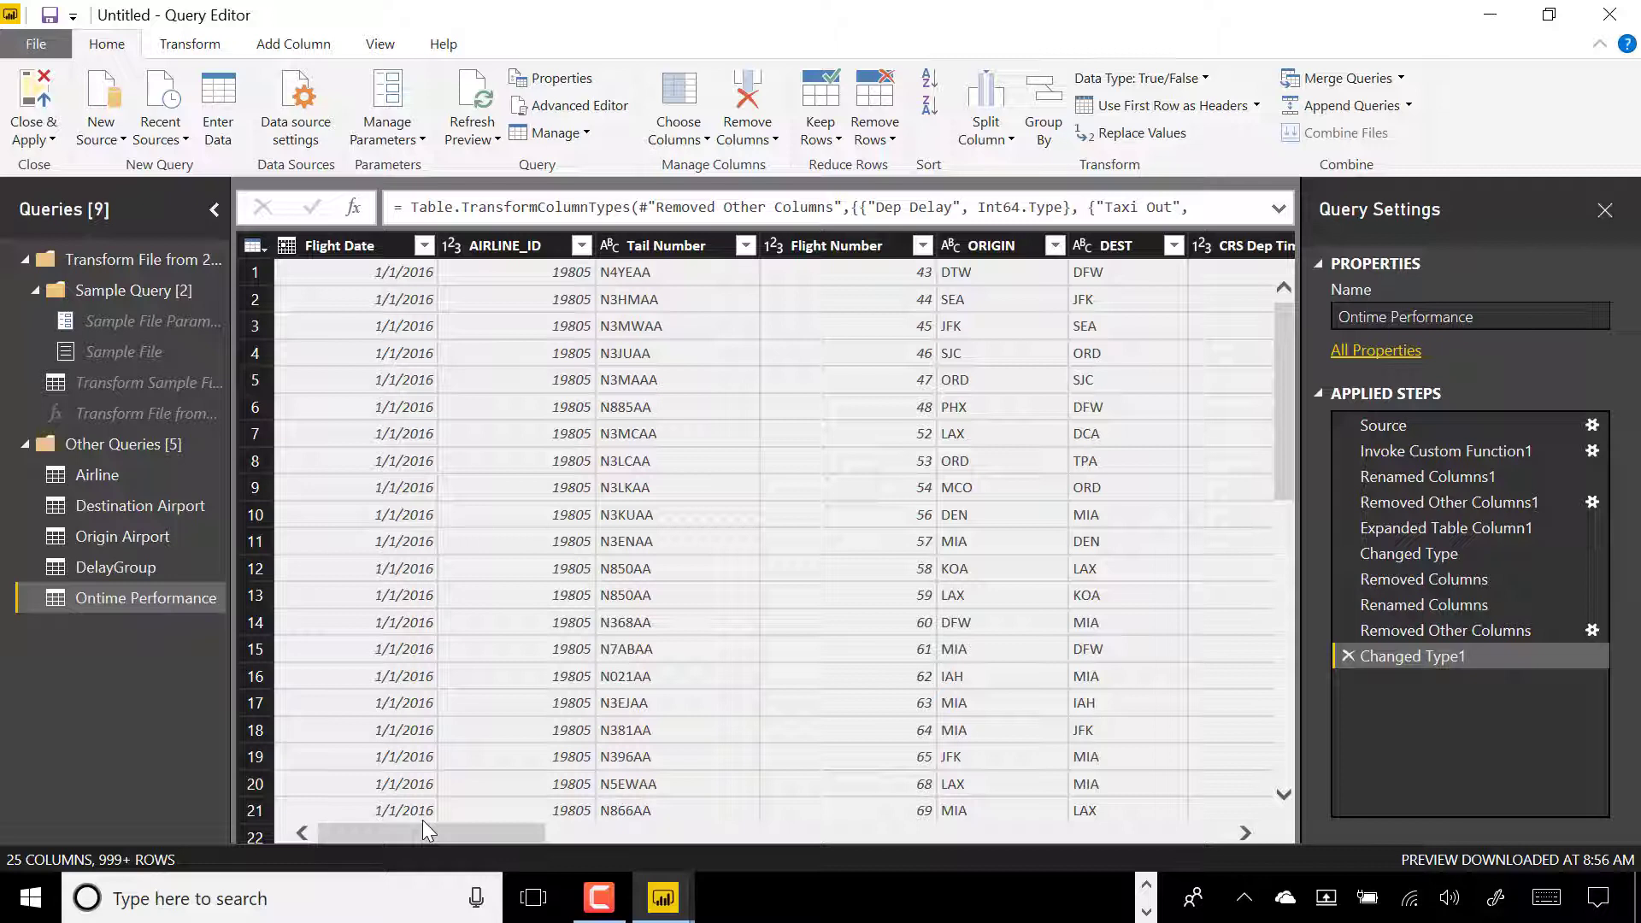
# Save the file as Airline Performance Lab01 in the workshop's Reports folder without applying the pending query changes.
pyautogui.click(49, 16)
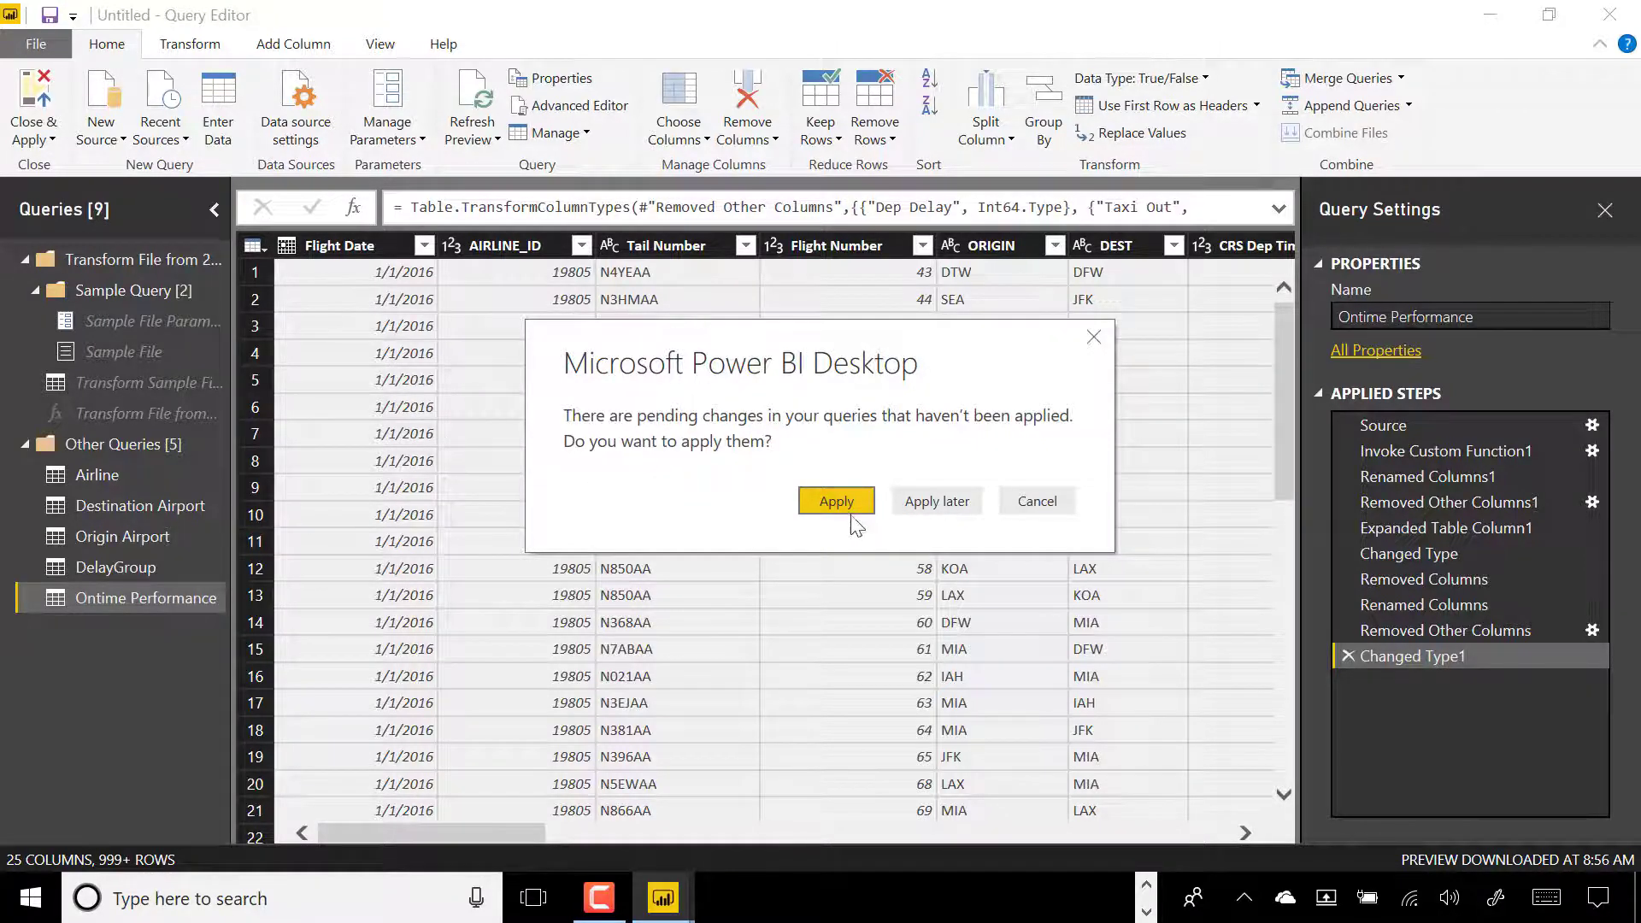
pyautogui.click(937, 501)
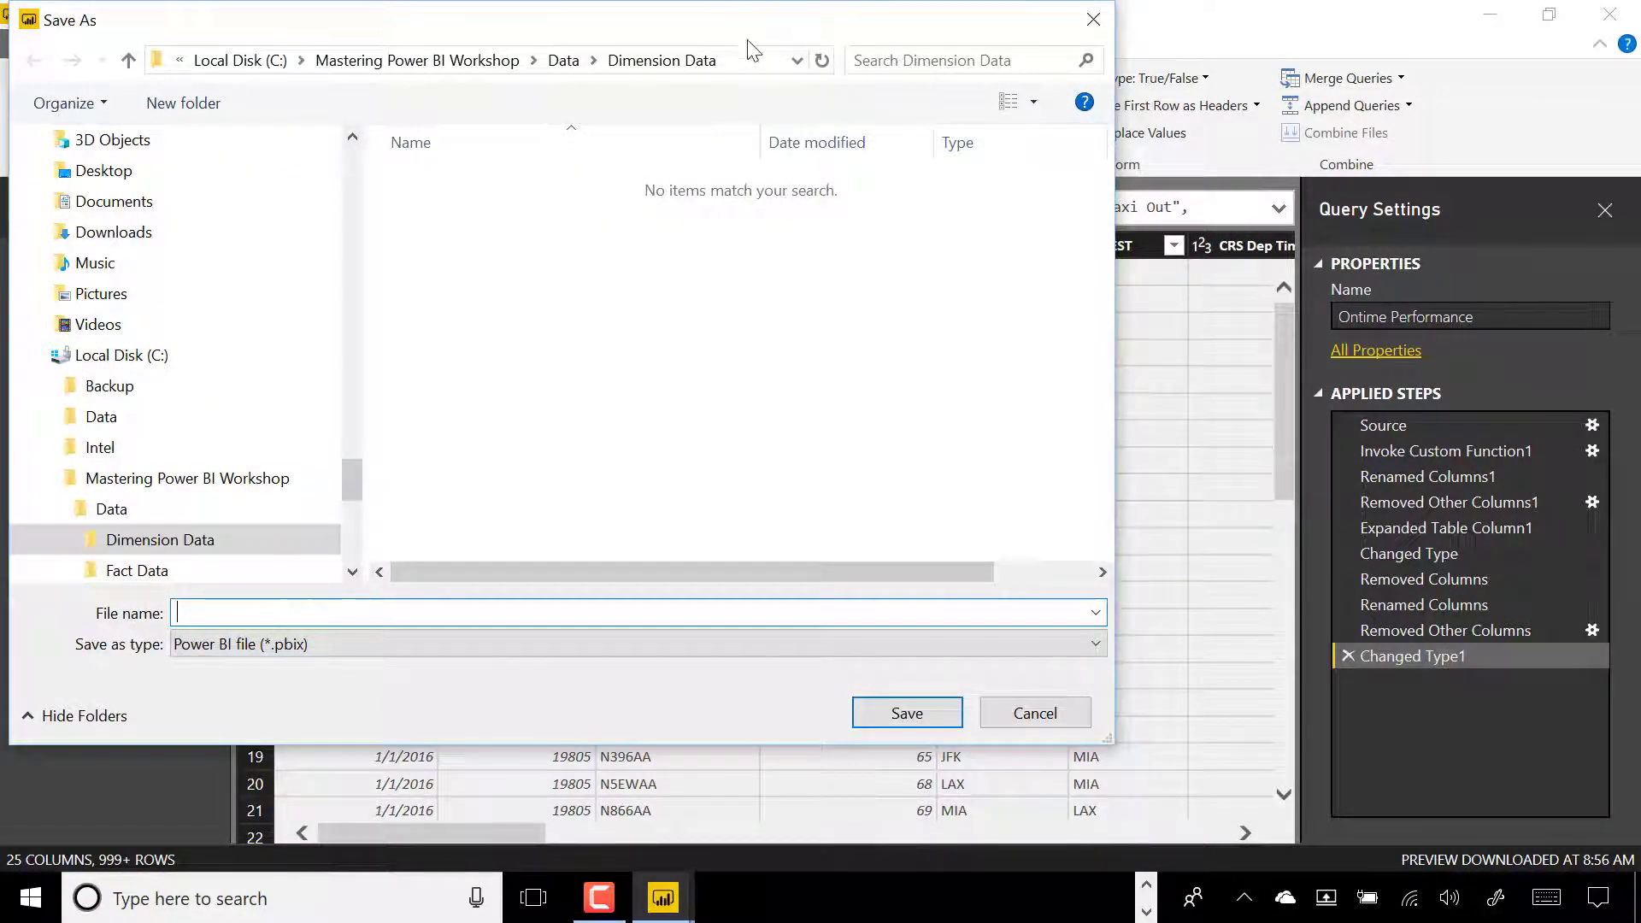
pyautogui.moveTo(725, 25); pyautogui.dragTo(872, 26)
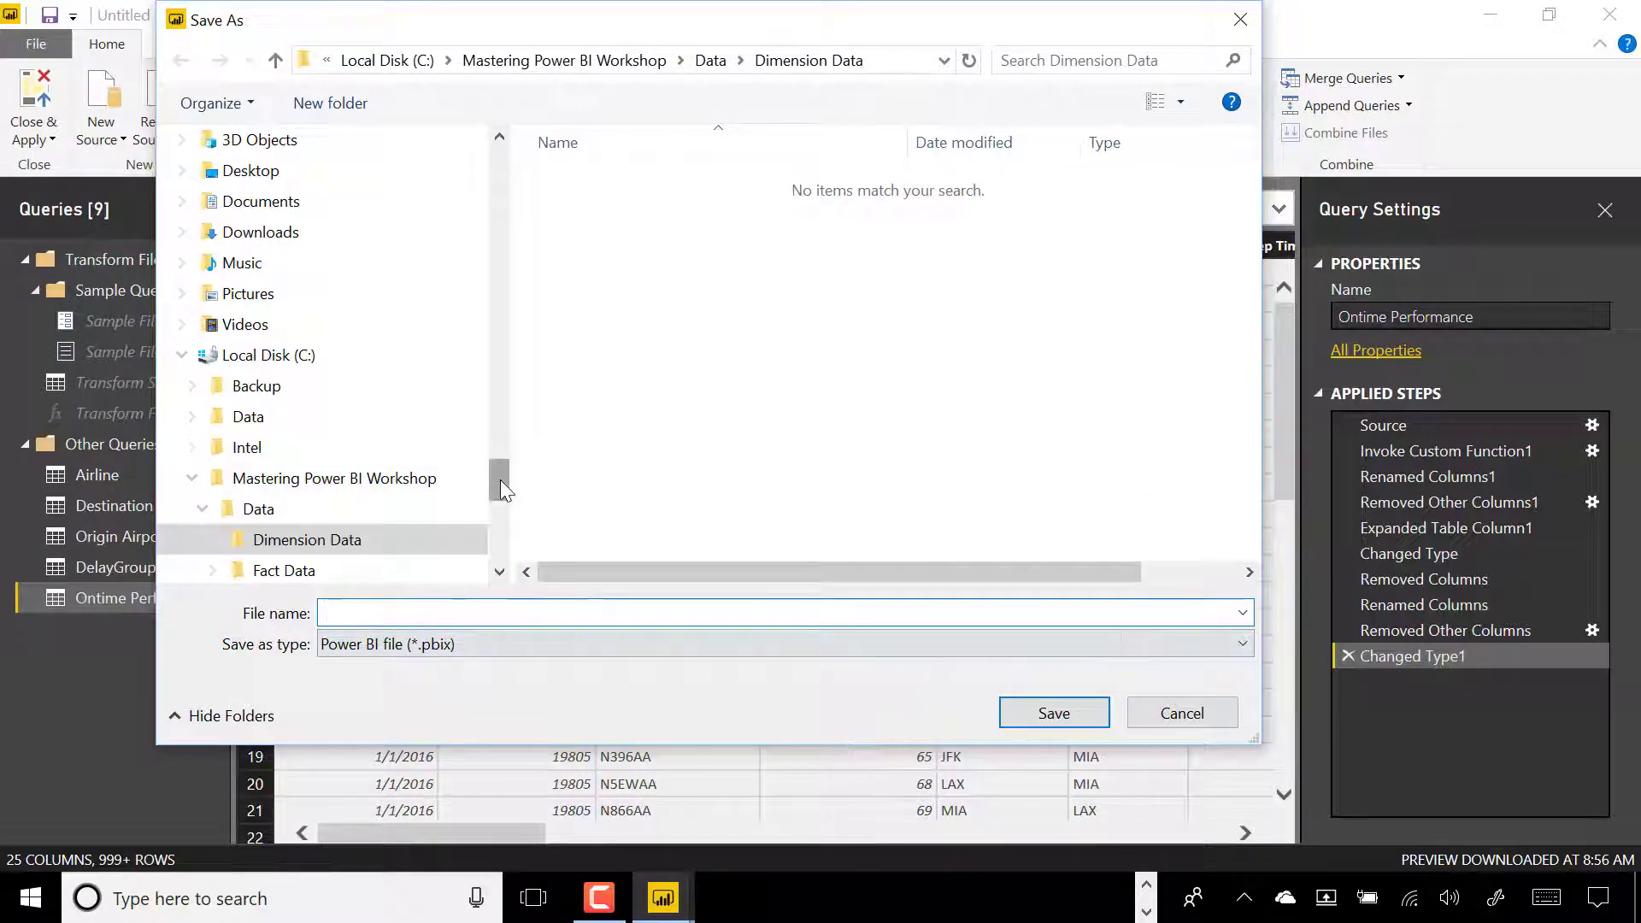
pyautogui.moveTo(500, 479); pyautogui.dragTo(502, 493)
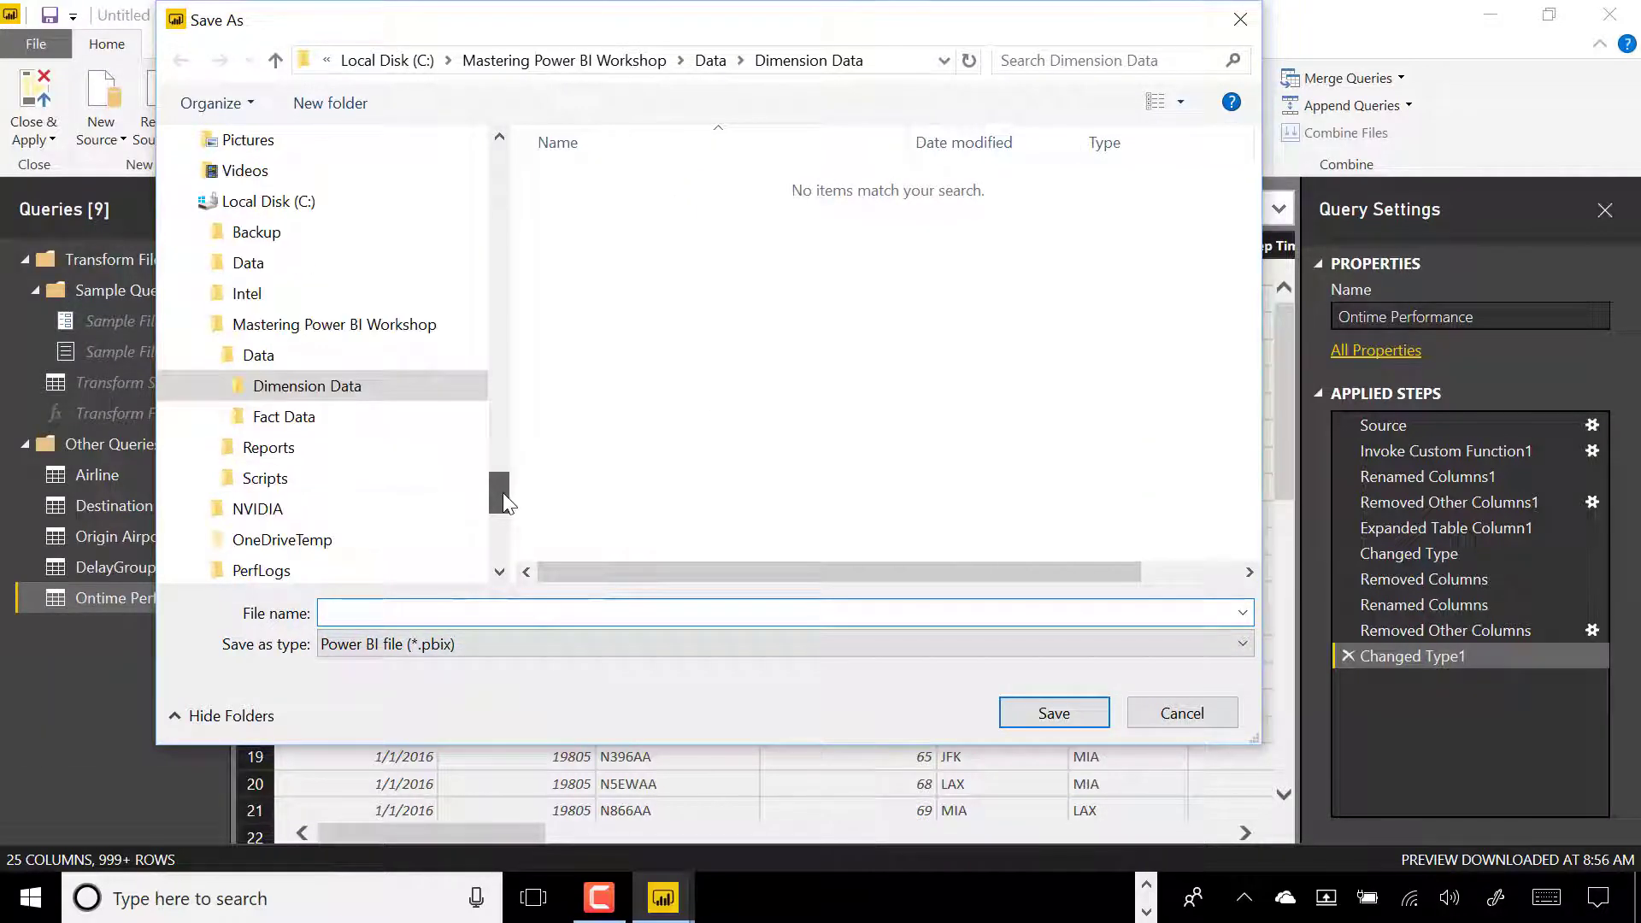
pyautogui.click(271, 449)
pyautogui.click(364, 608)
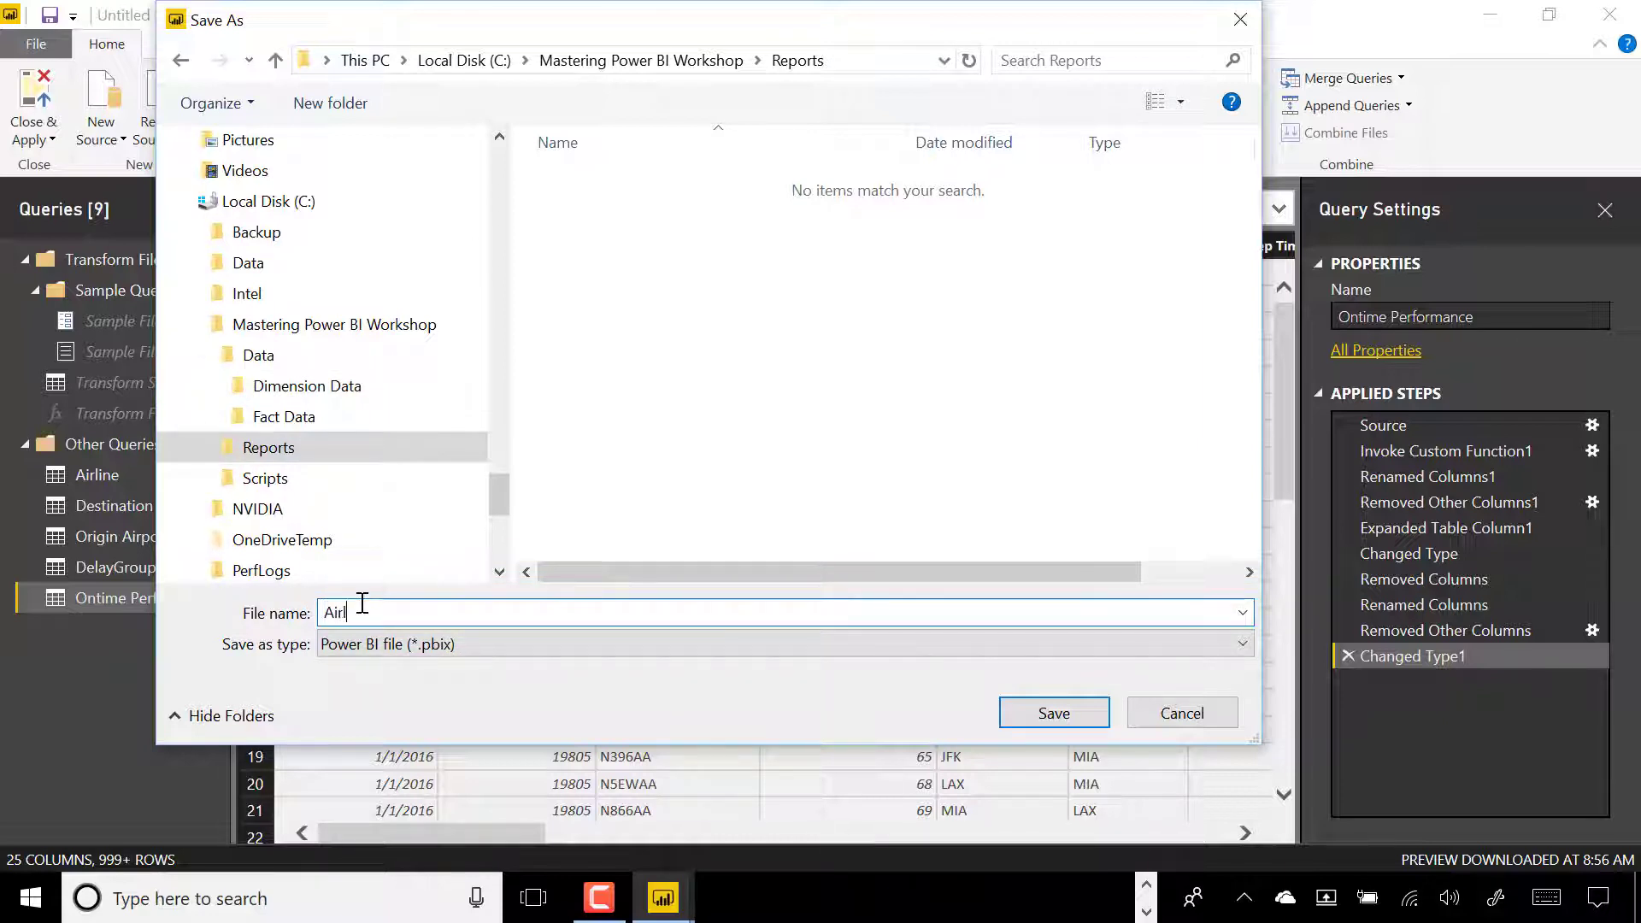
pyautogui.write('Airline ')
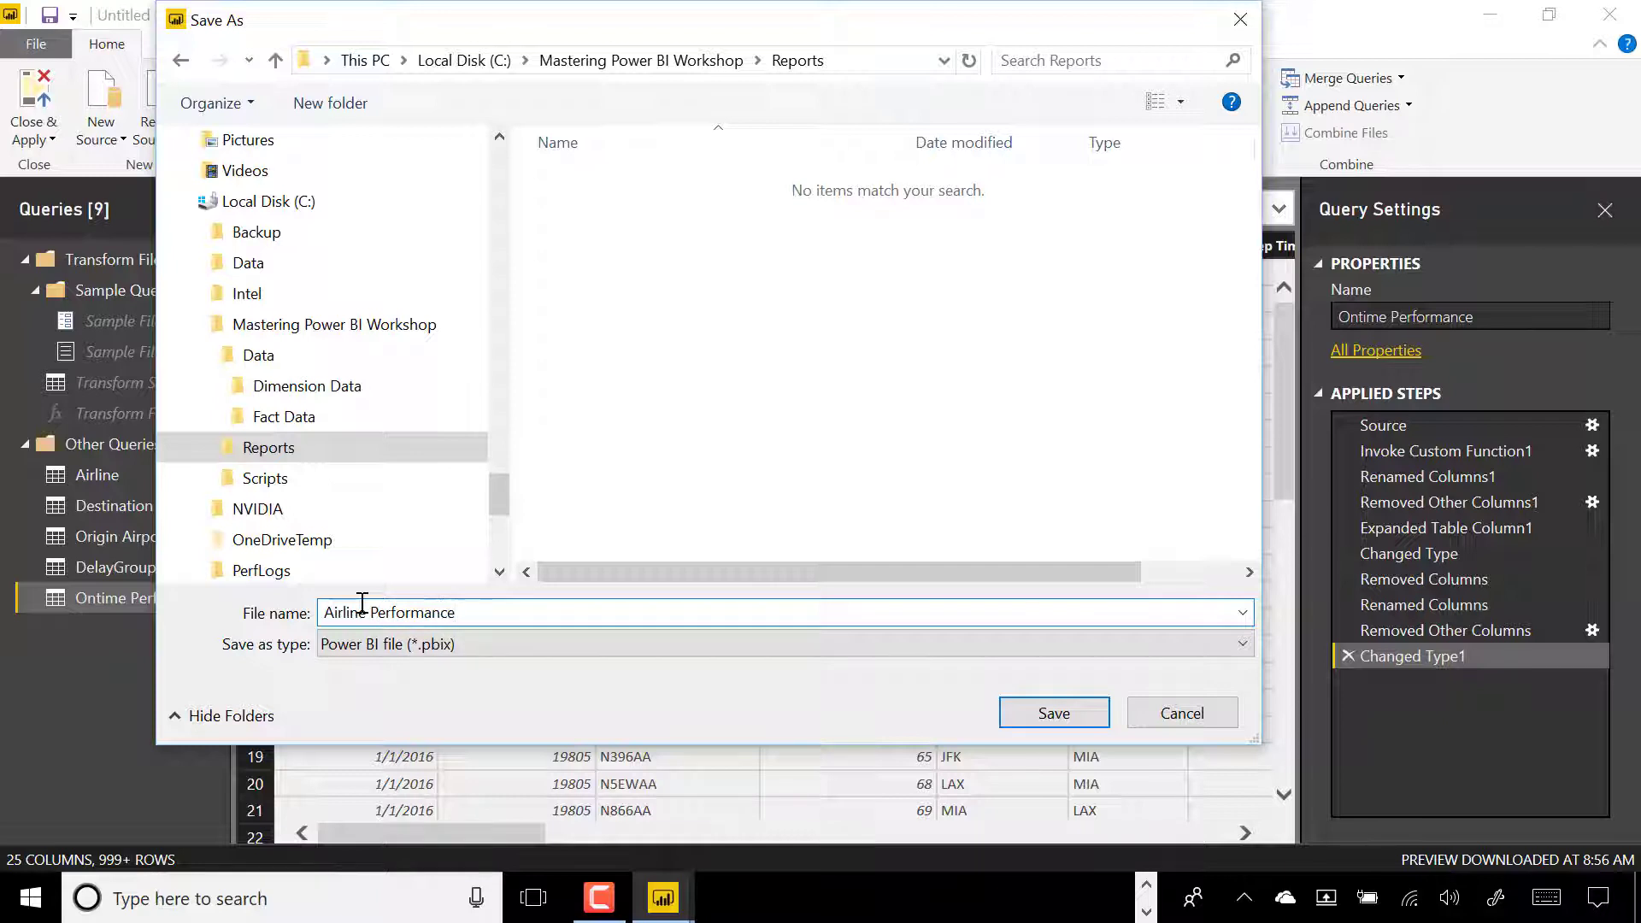
pyautogui.write('Performance Lab01')
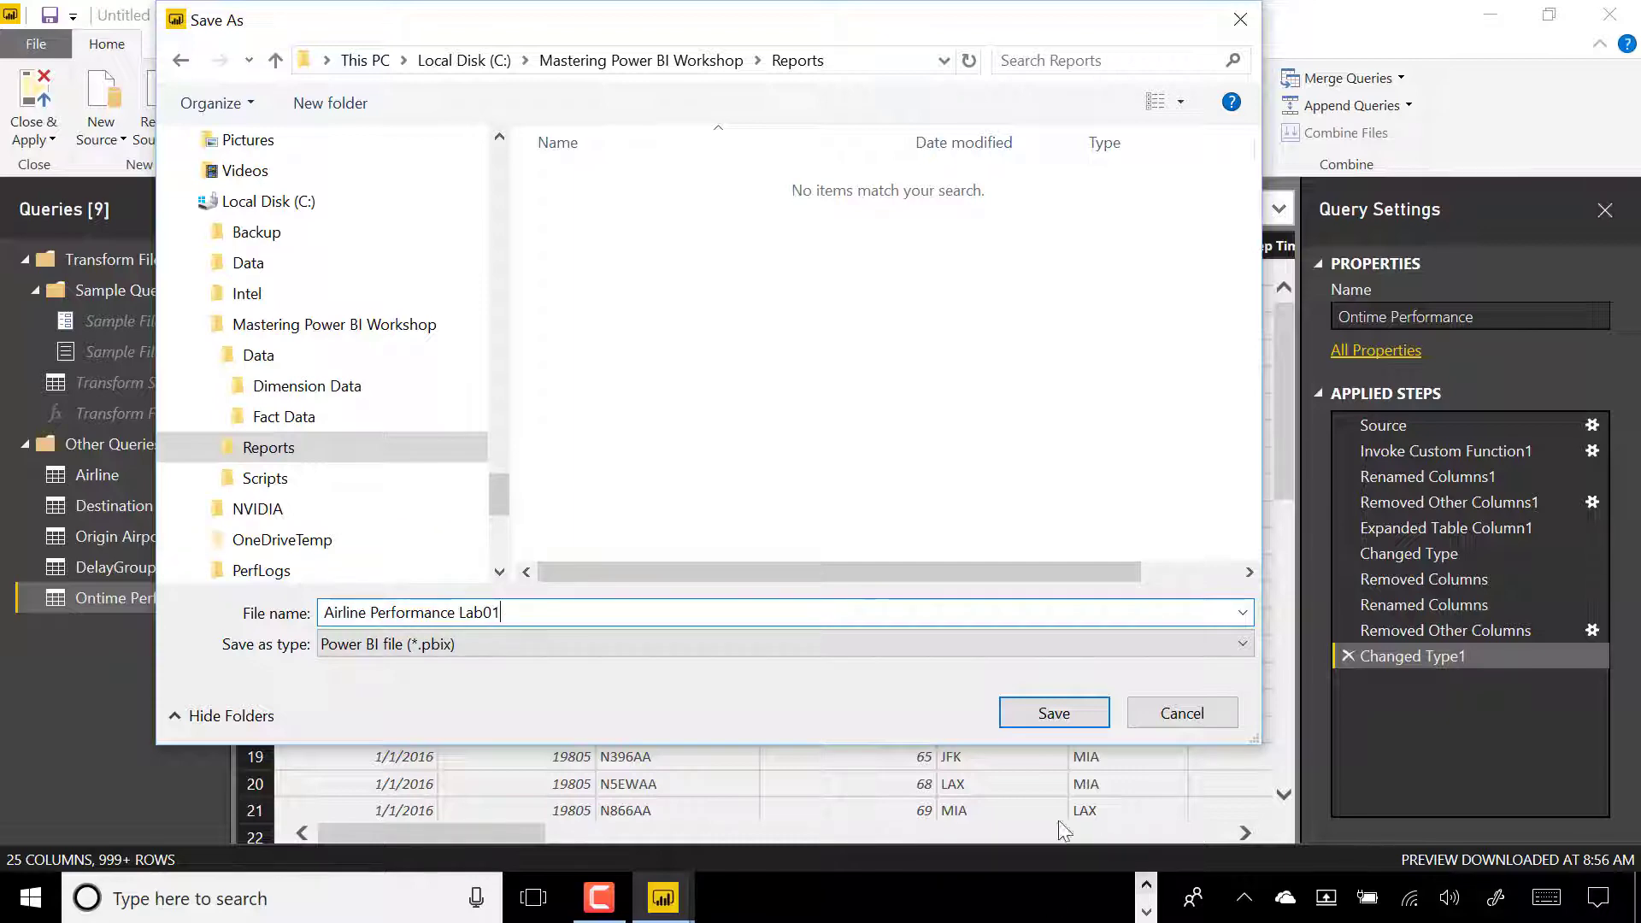
pyautogui.click(1053, 713)
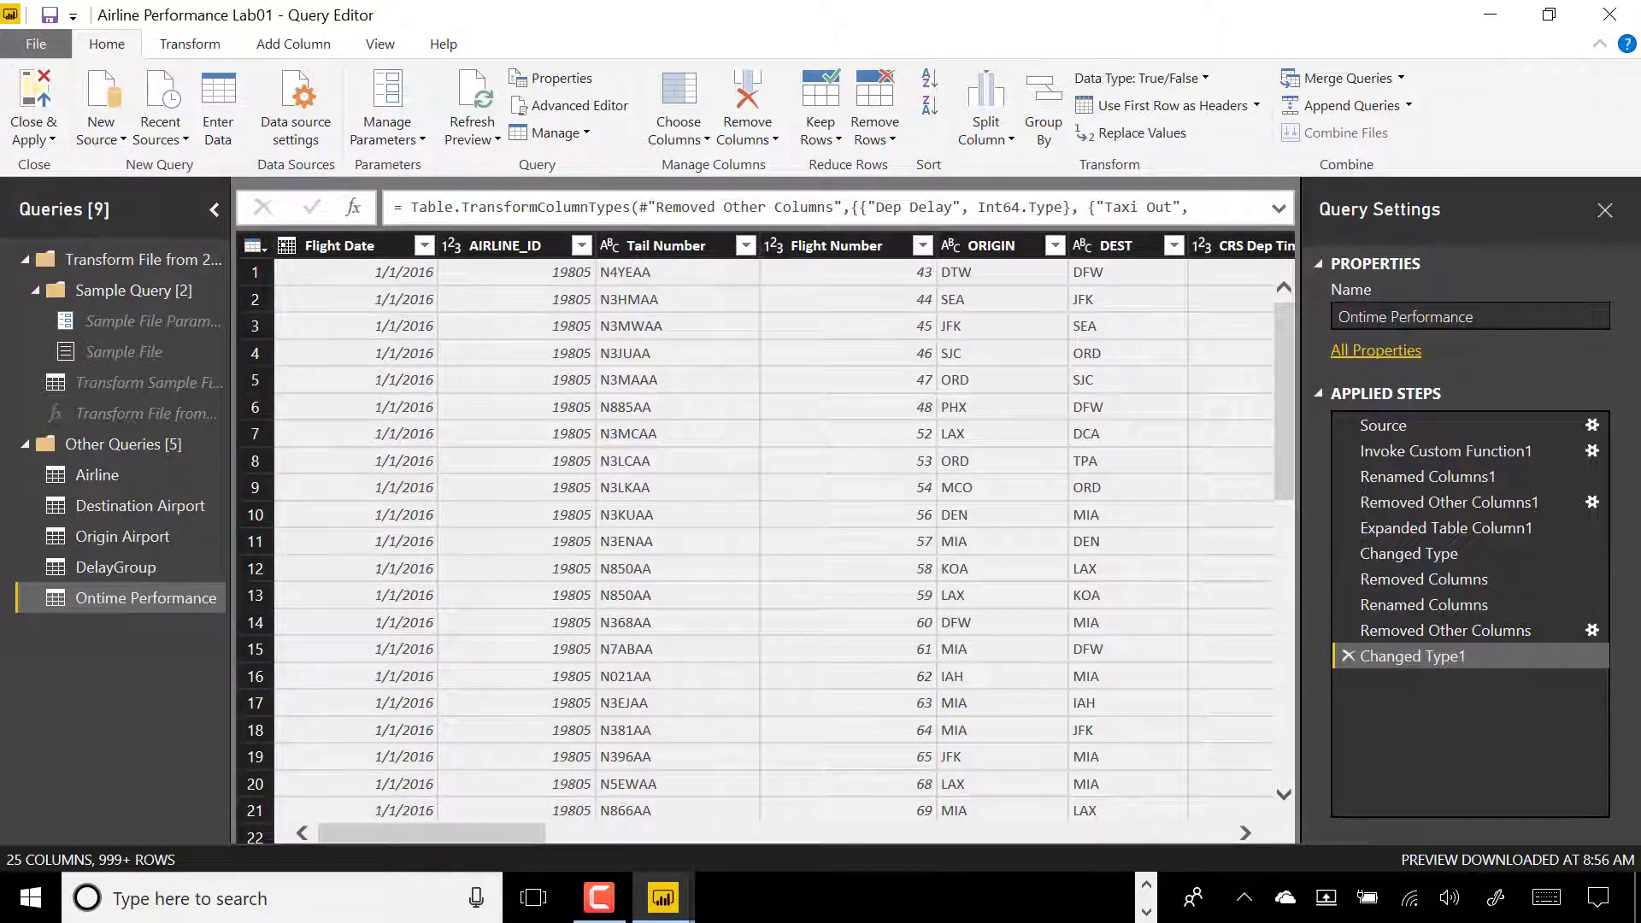
# Close the Query Editor and apply all query changes to the data model.
pyautogui.click(40, 139)
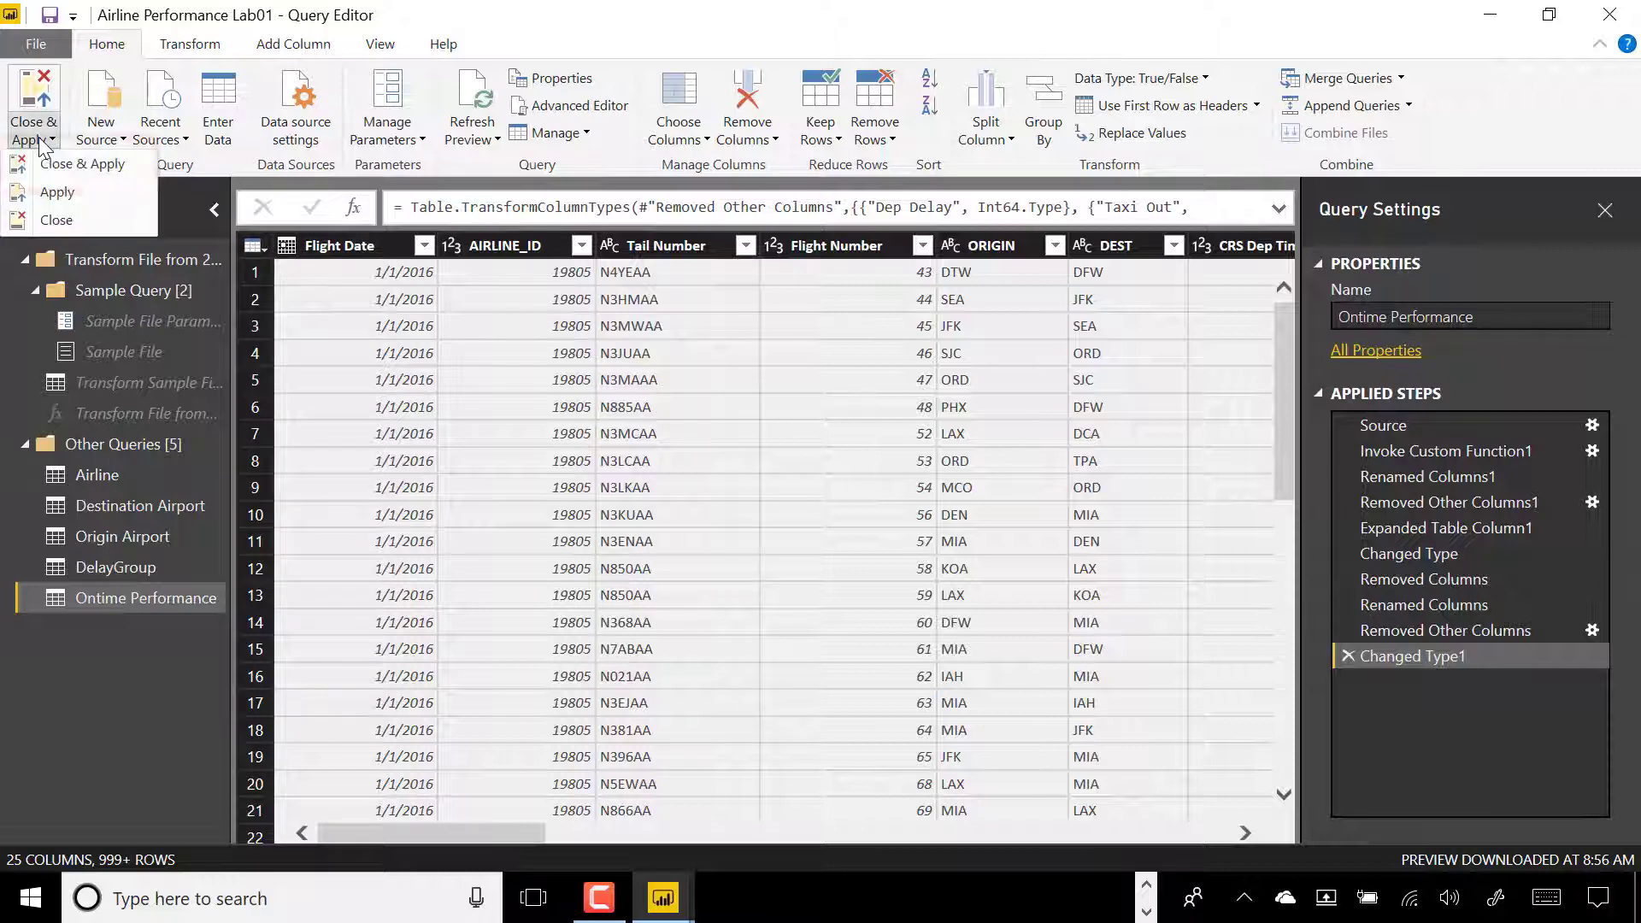
pyautogui.click(83, 165)
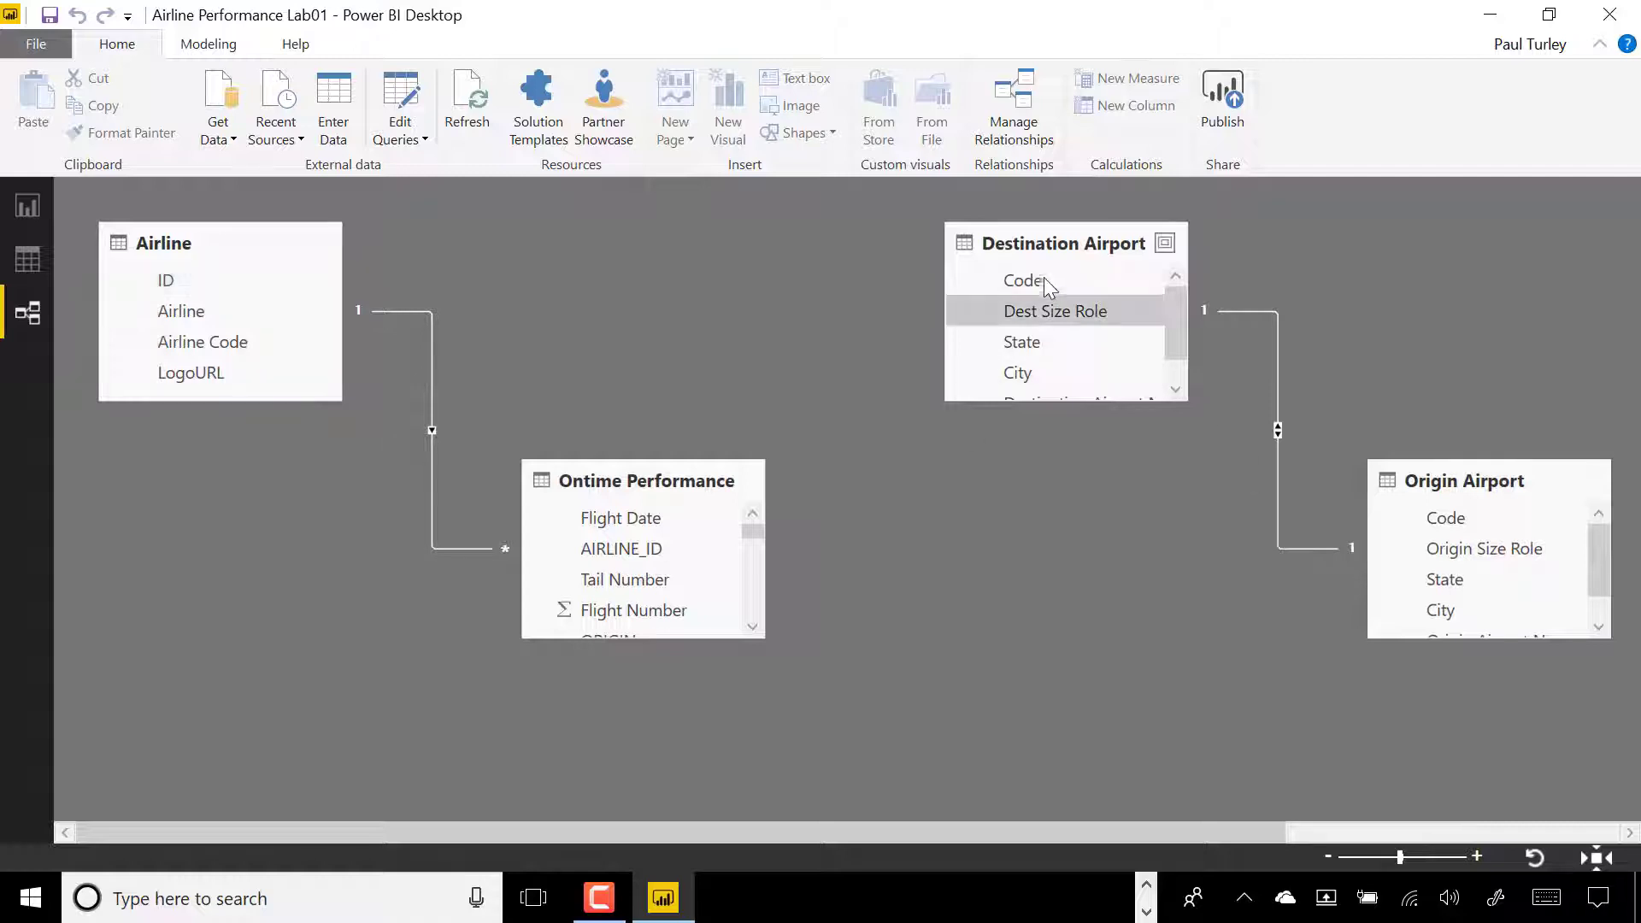
# Move the Destination Airport and Origin Airport tables closer to Ontime Performance and delete the relationship between the two airport tables.
pyautogui.moveTo(1030, 243); pyautogui.dragTo(875, 245)
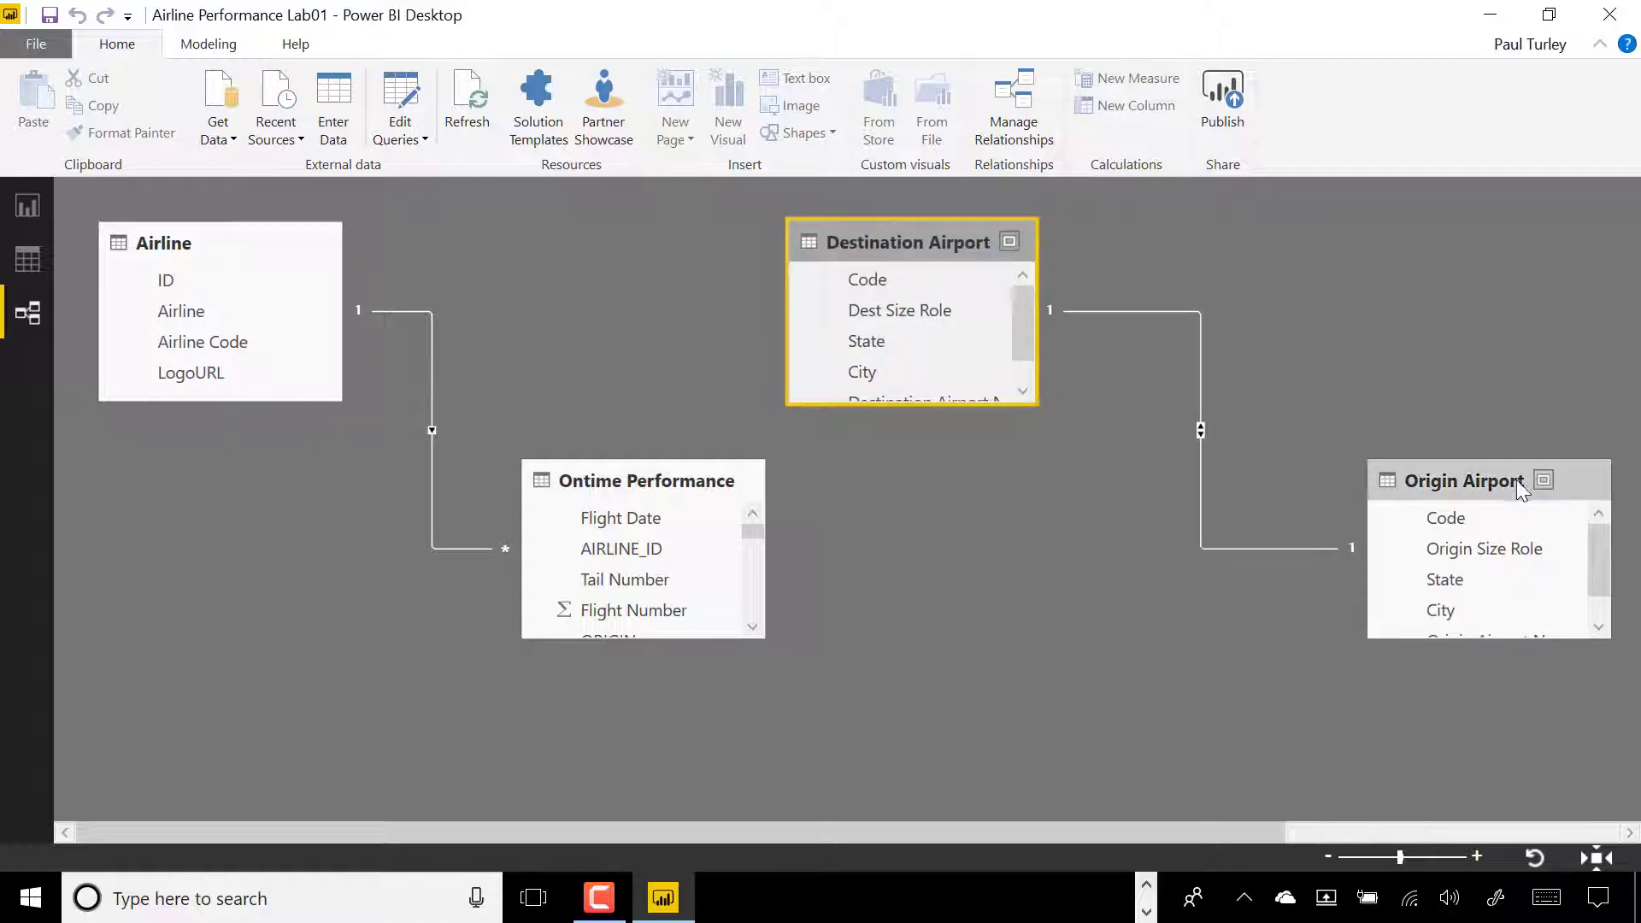
pyautogui.moveTo(1497, 480); pyautogui.dragTo(1372, 481)
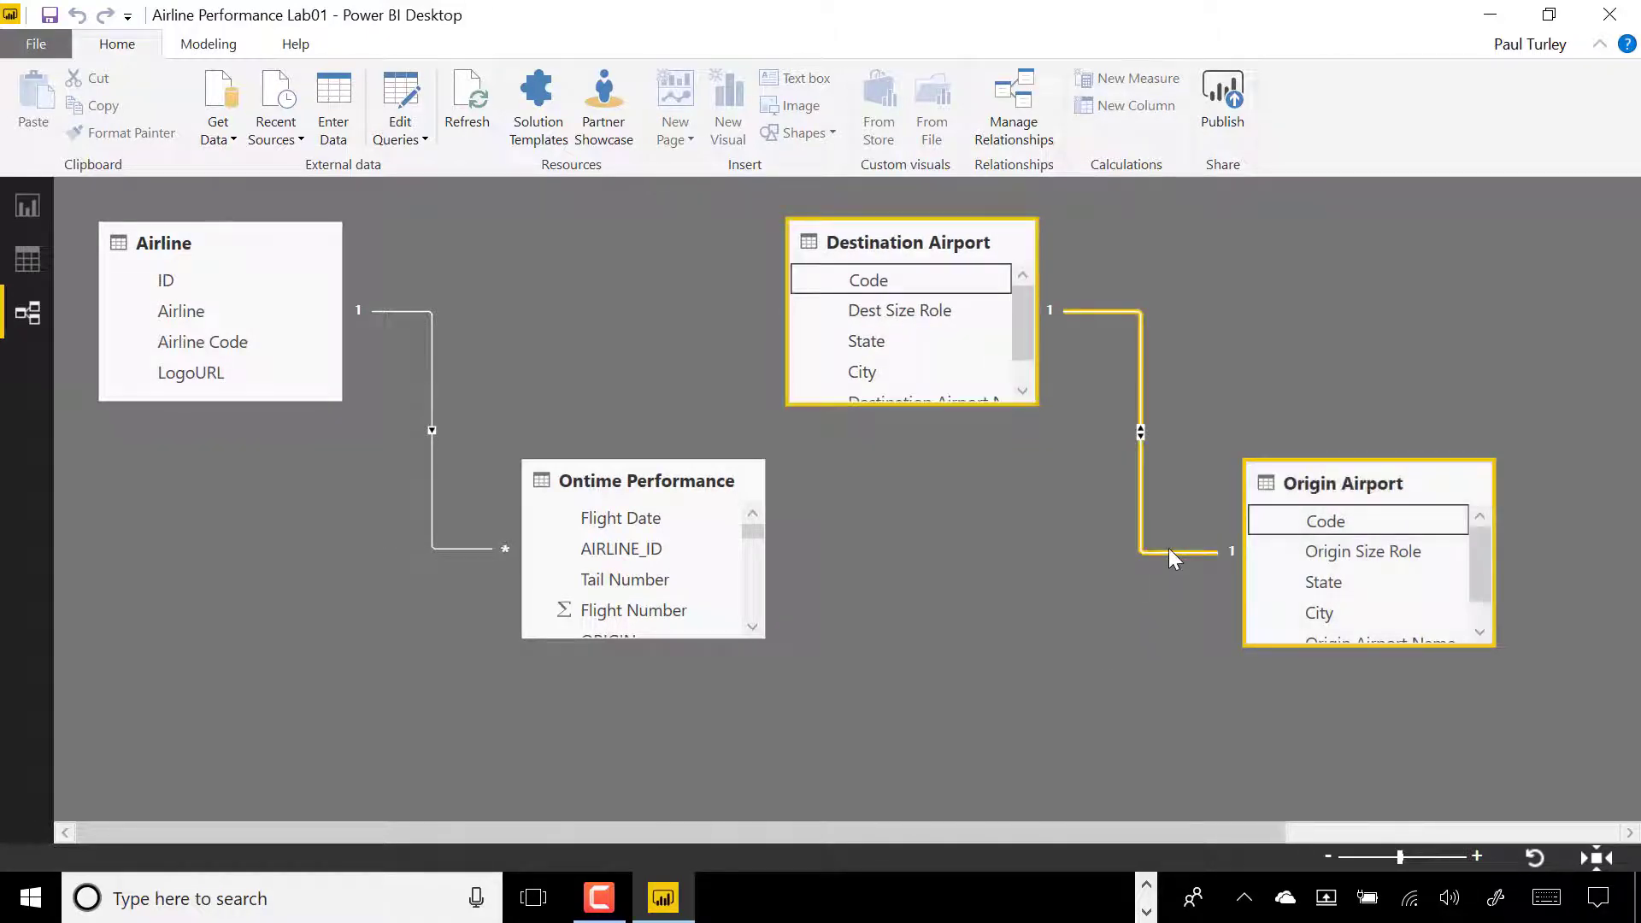
pyautogui.press('Delete')
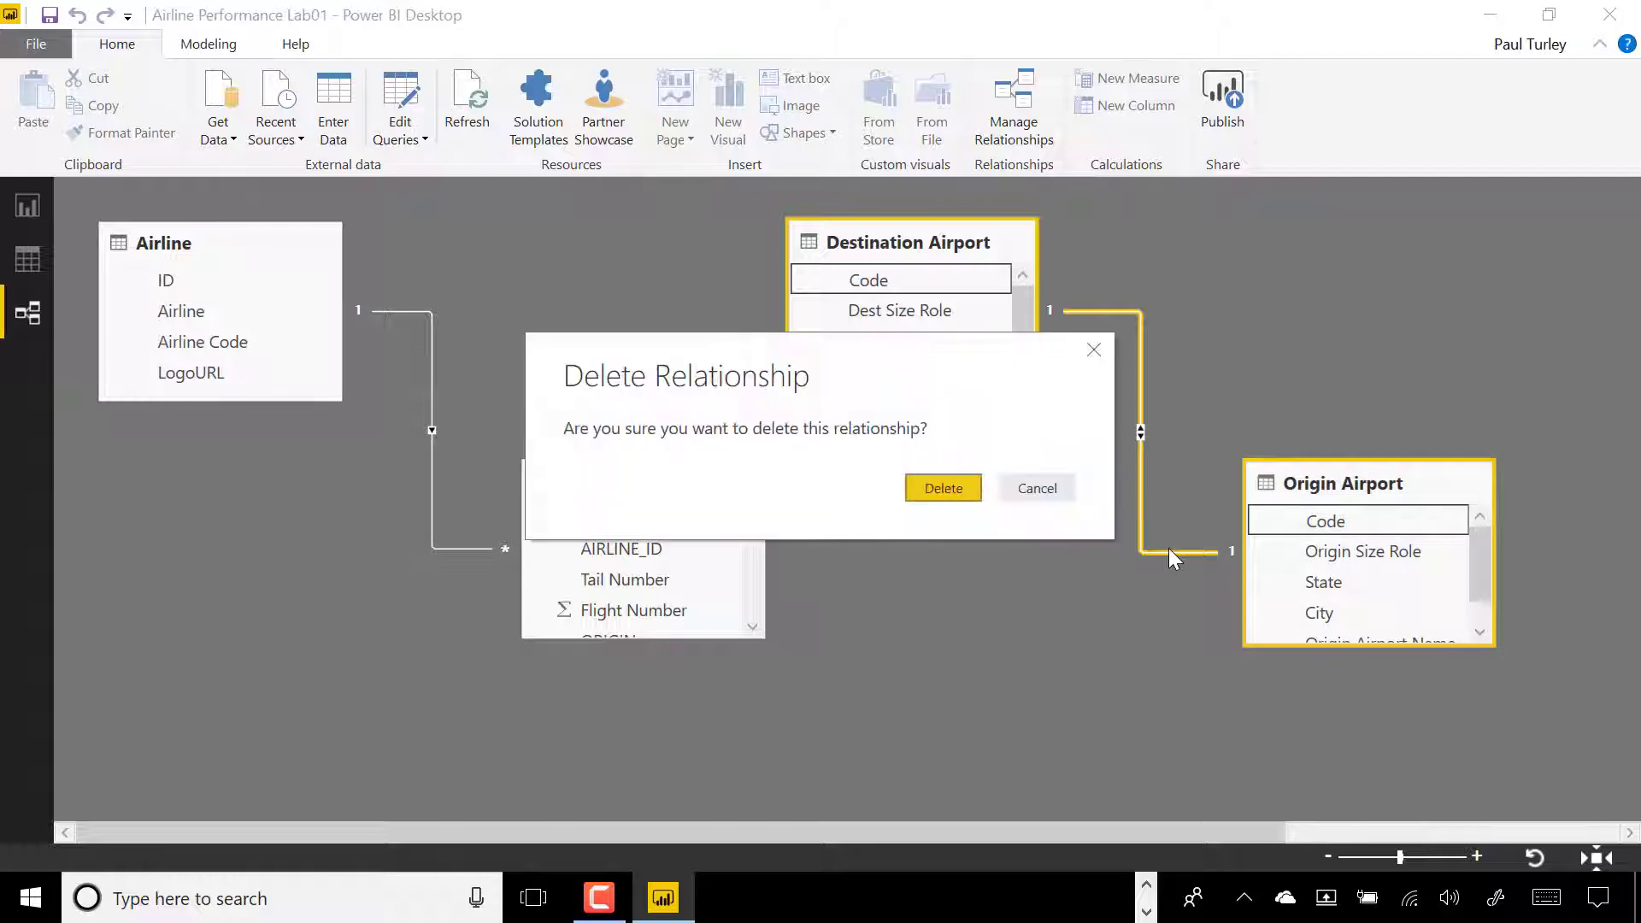
pyautogui.click(960, 496)
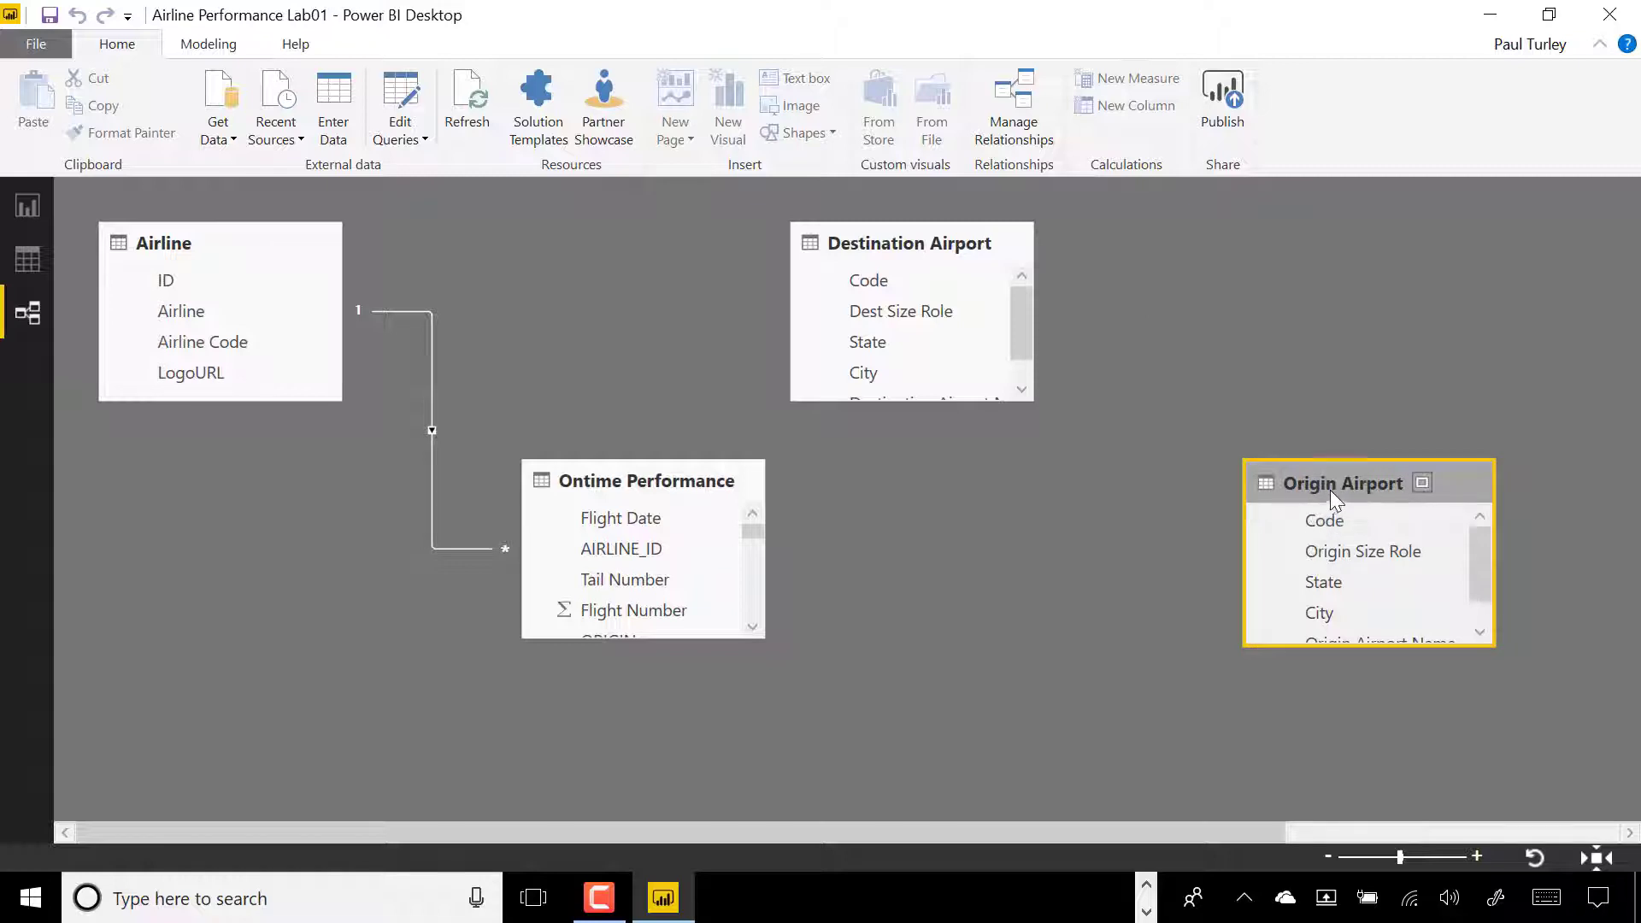
# Arrange Origin Airport below Airline and Ontime Performance between Airline and Destination Airport, and make Ontime Performance taller to show more fields.
pyautogui.moveTo(1330, 489); pyautogui.dragTo(14, 556)
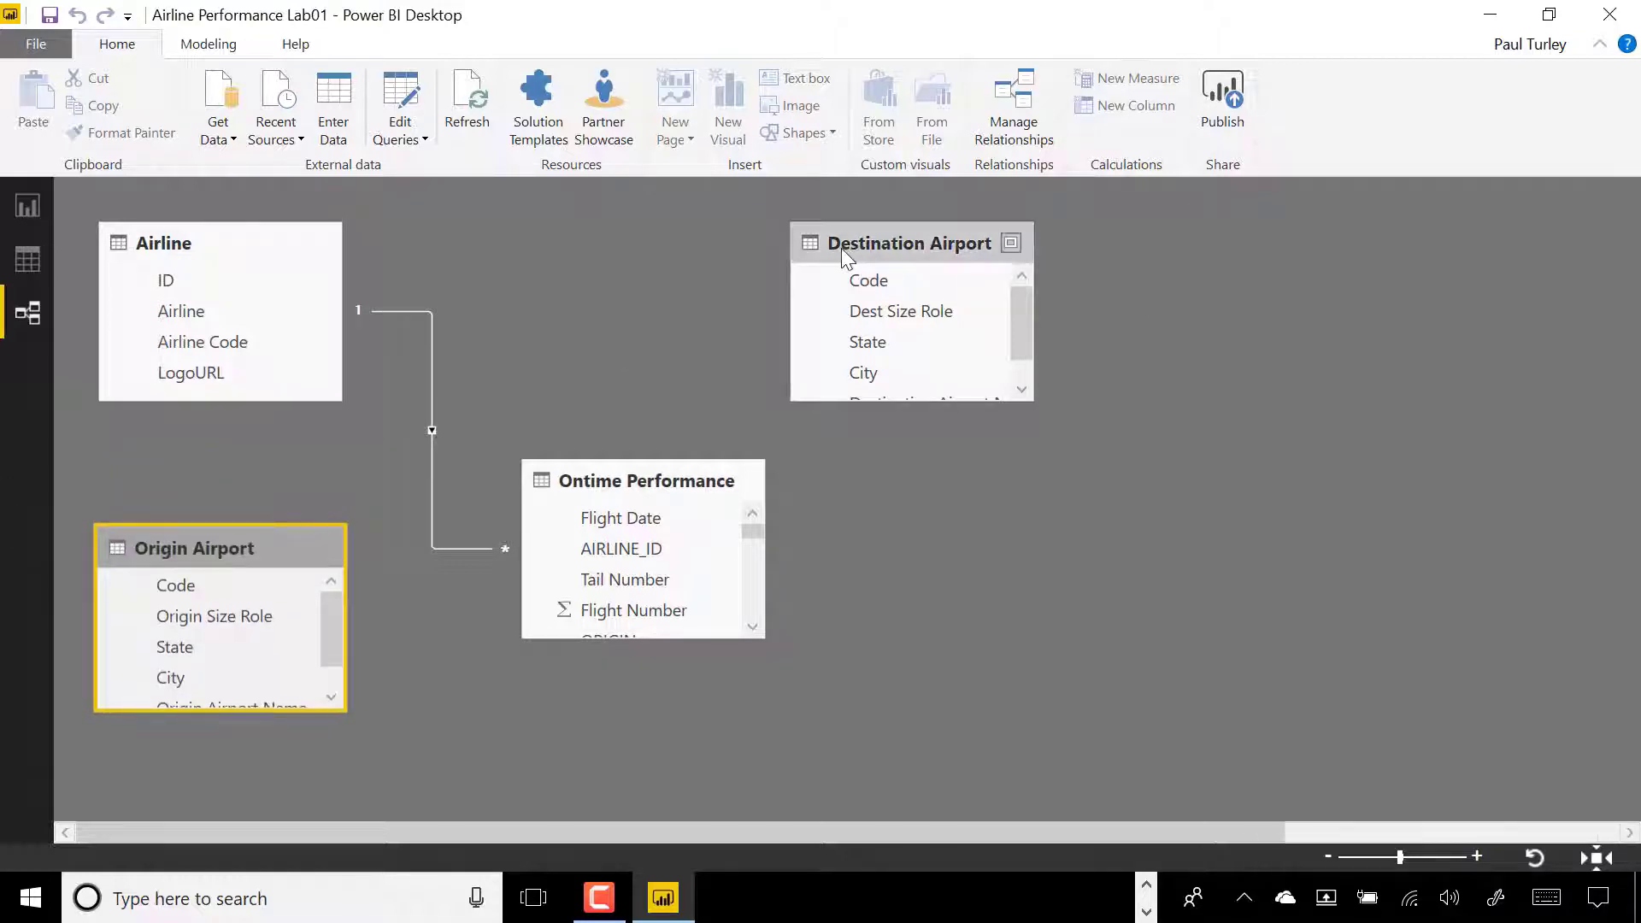
pyautogui.moveTo(846, 249); pyautogui.dragTo(1045, 248)
pyautogui.moveTo(664, 486); pyautogui.dragTo(759, 392)
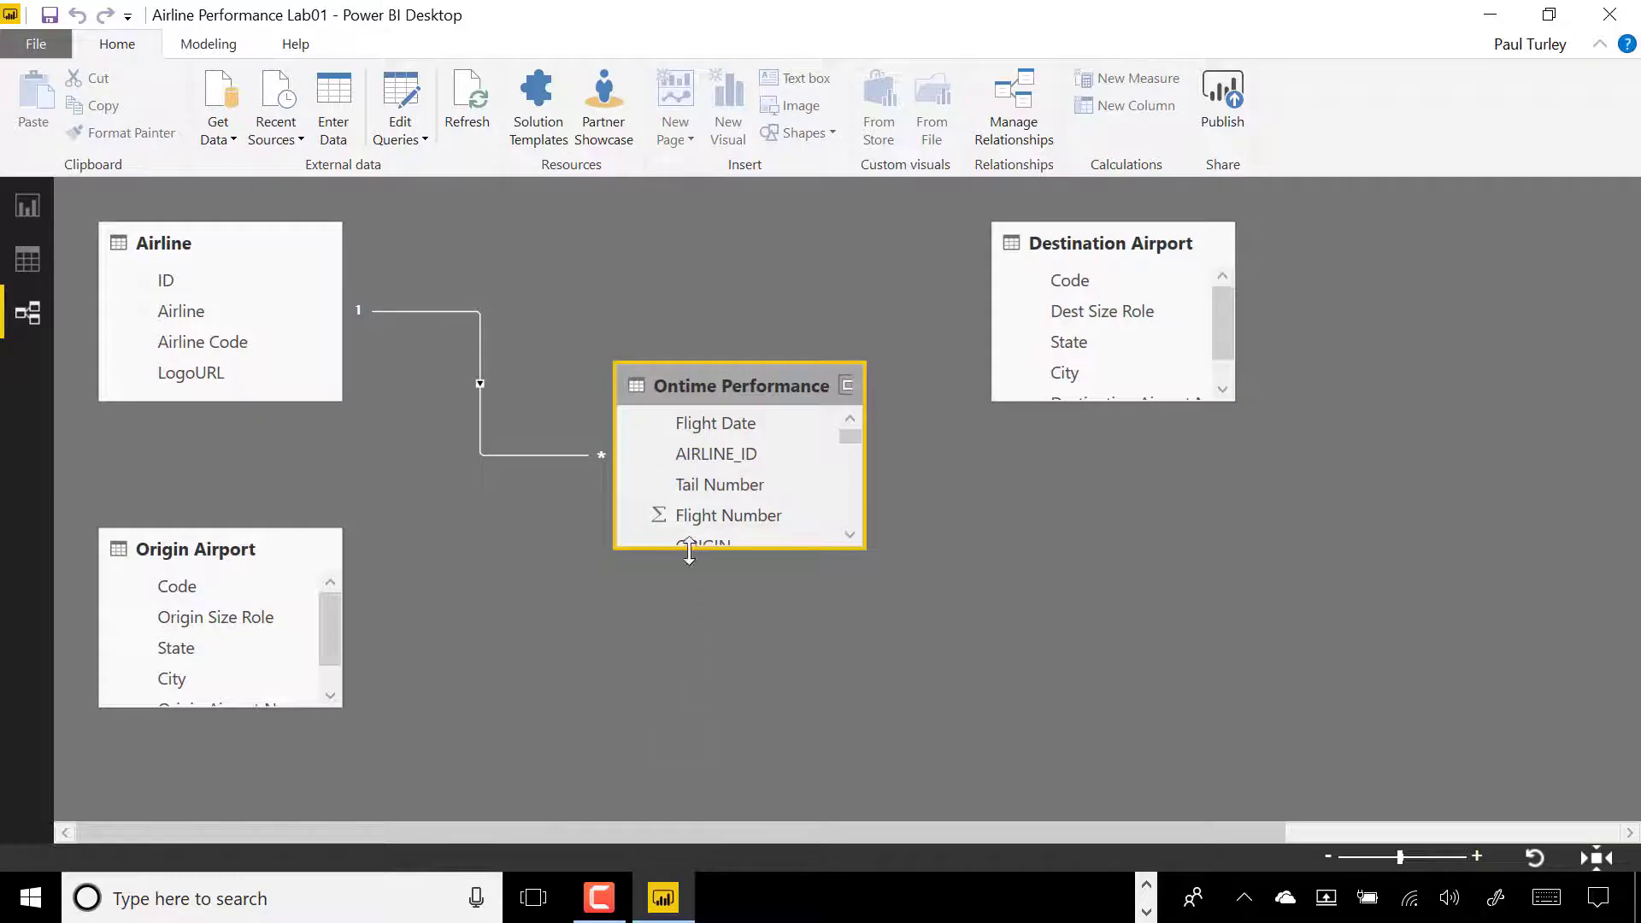
pyautogui.moveTo(684, 549); pyautogui.dragTo(708, 721)
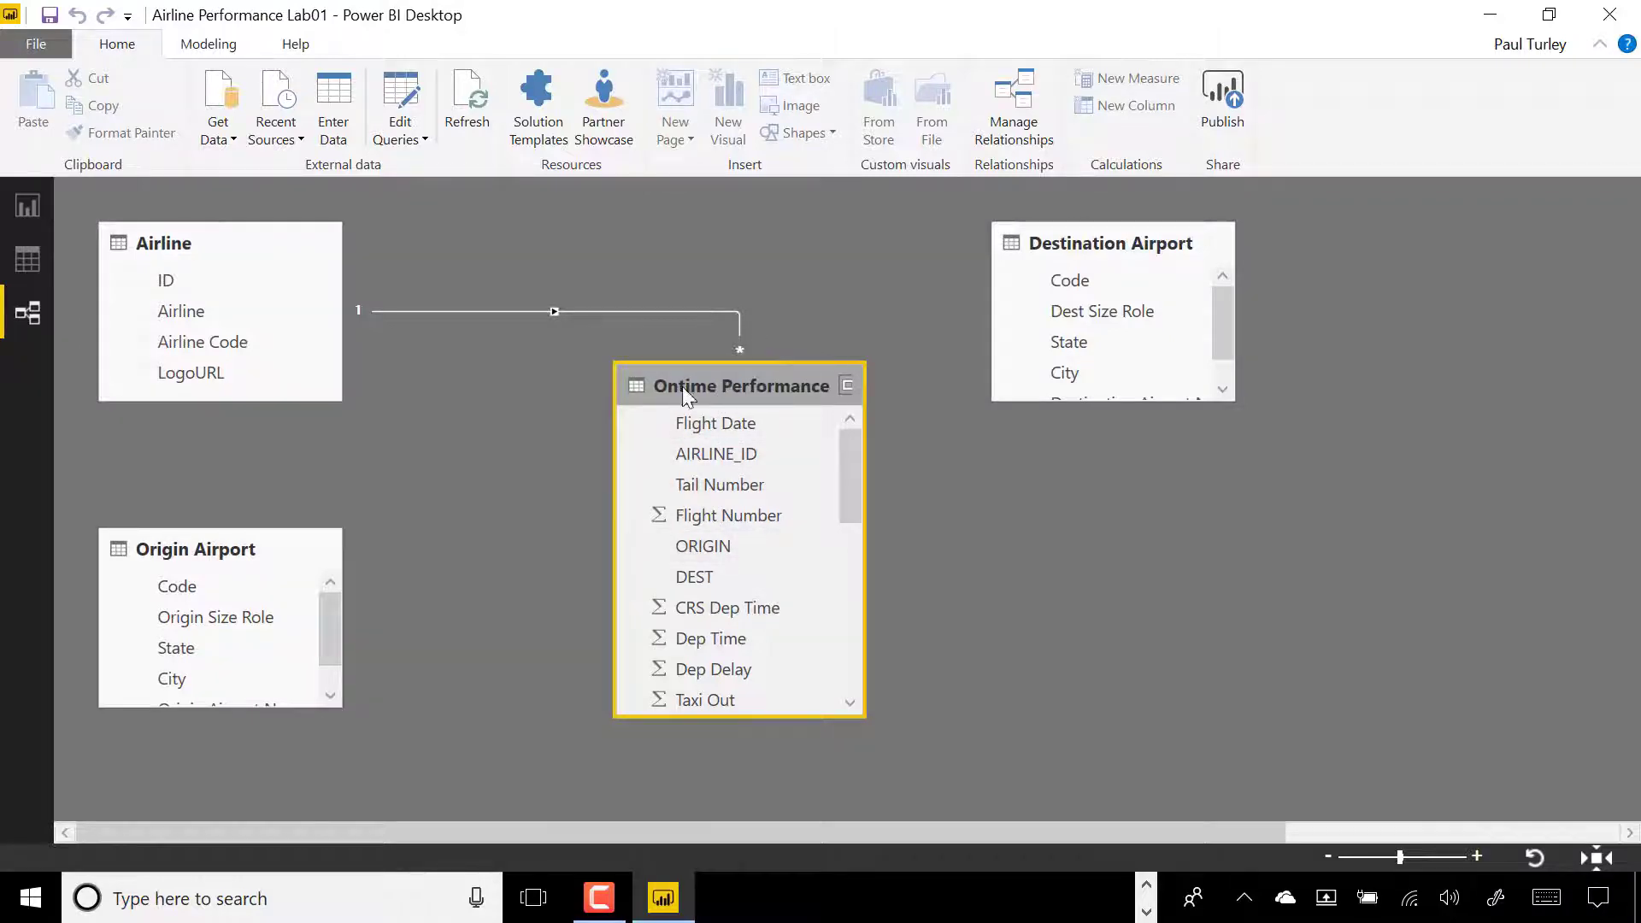
# Relate ORIGIN and DEST in Ontime Performance to Code in Origin Airport and Destination Airport respectively, and save the file.
pyautogui.moveTo(721, 557); pyautogui.dragTo(183, 590)
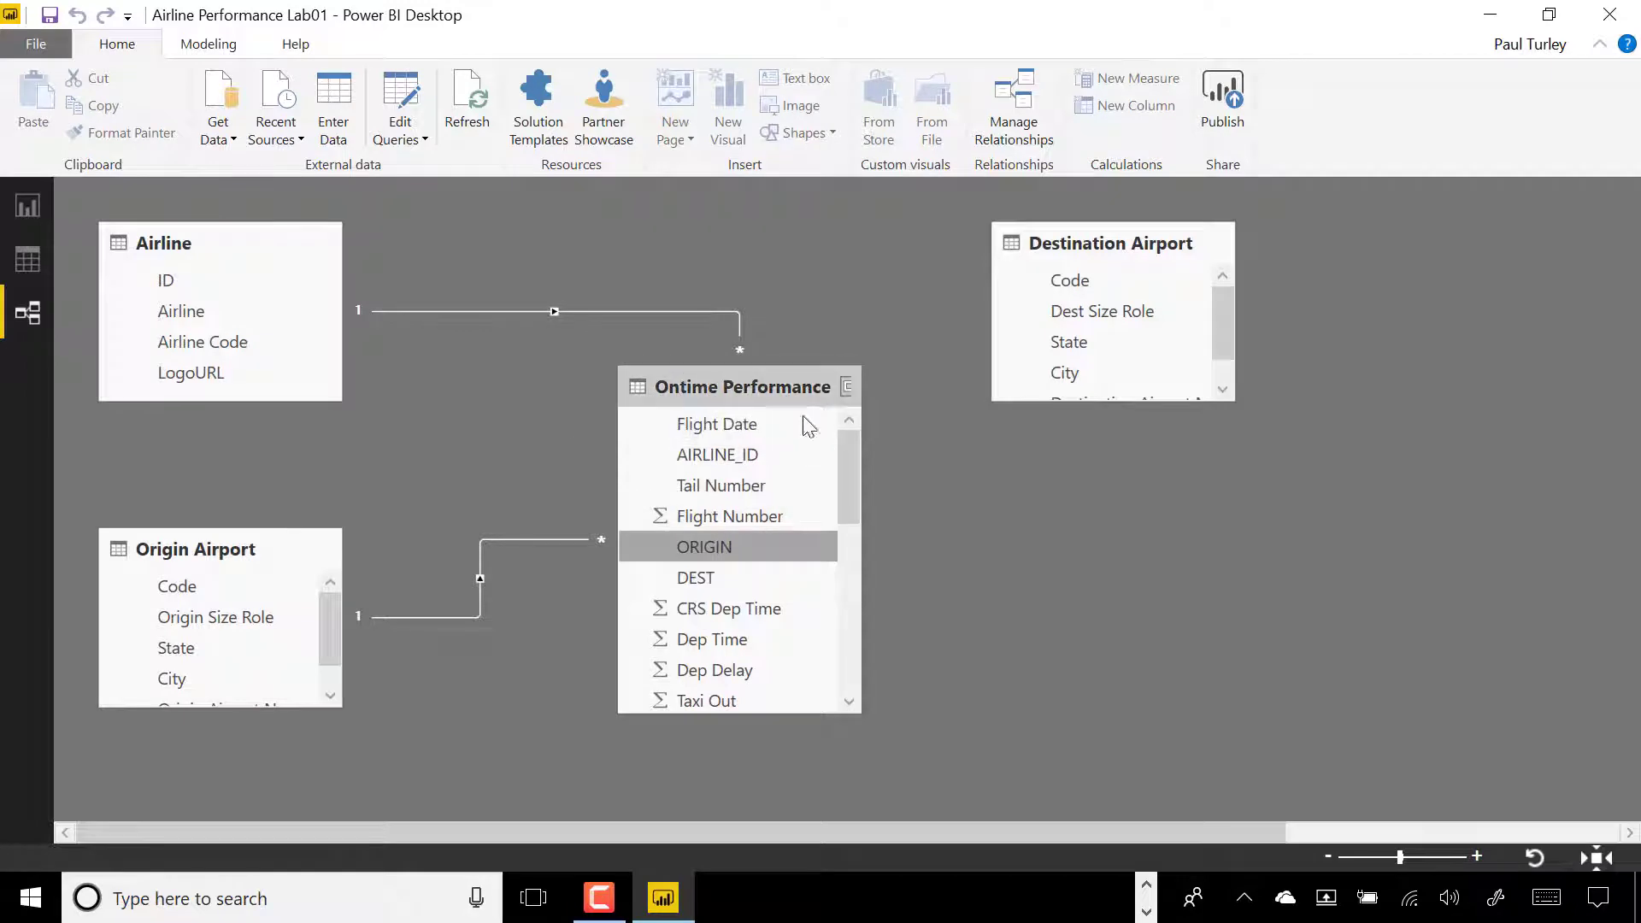
pyautogui.moveTo(728, 575); pyautogui.dragTo(1265, 260)
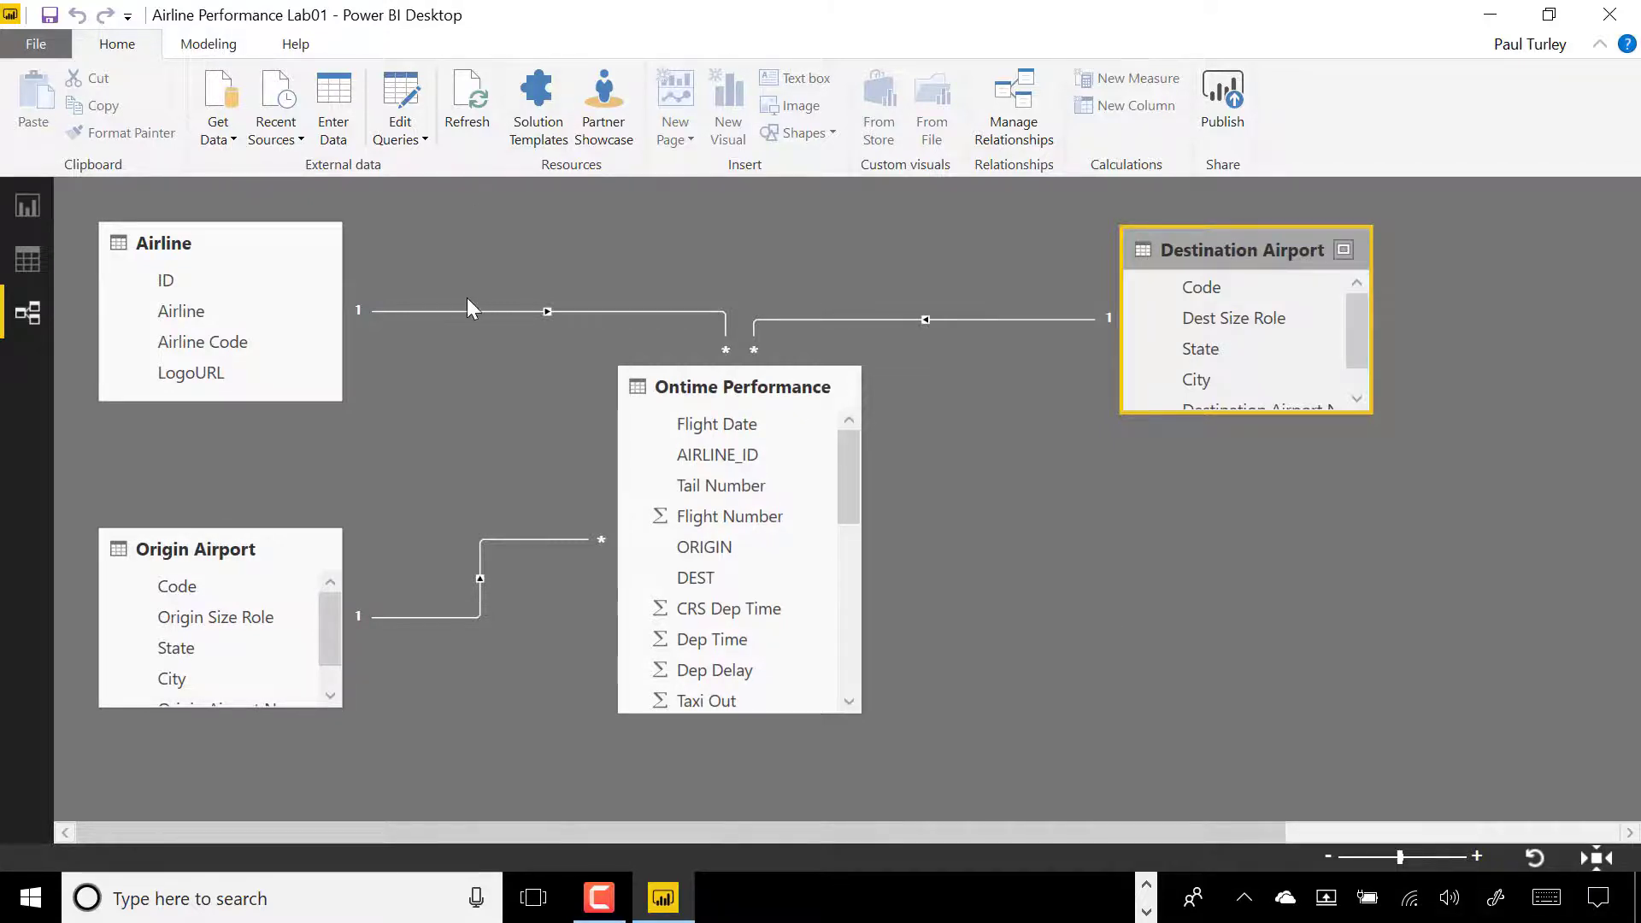
pyautogui.click(49, 15)
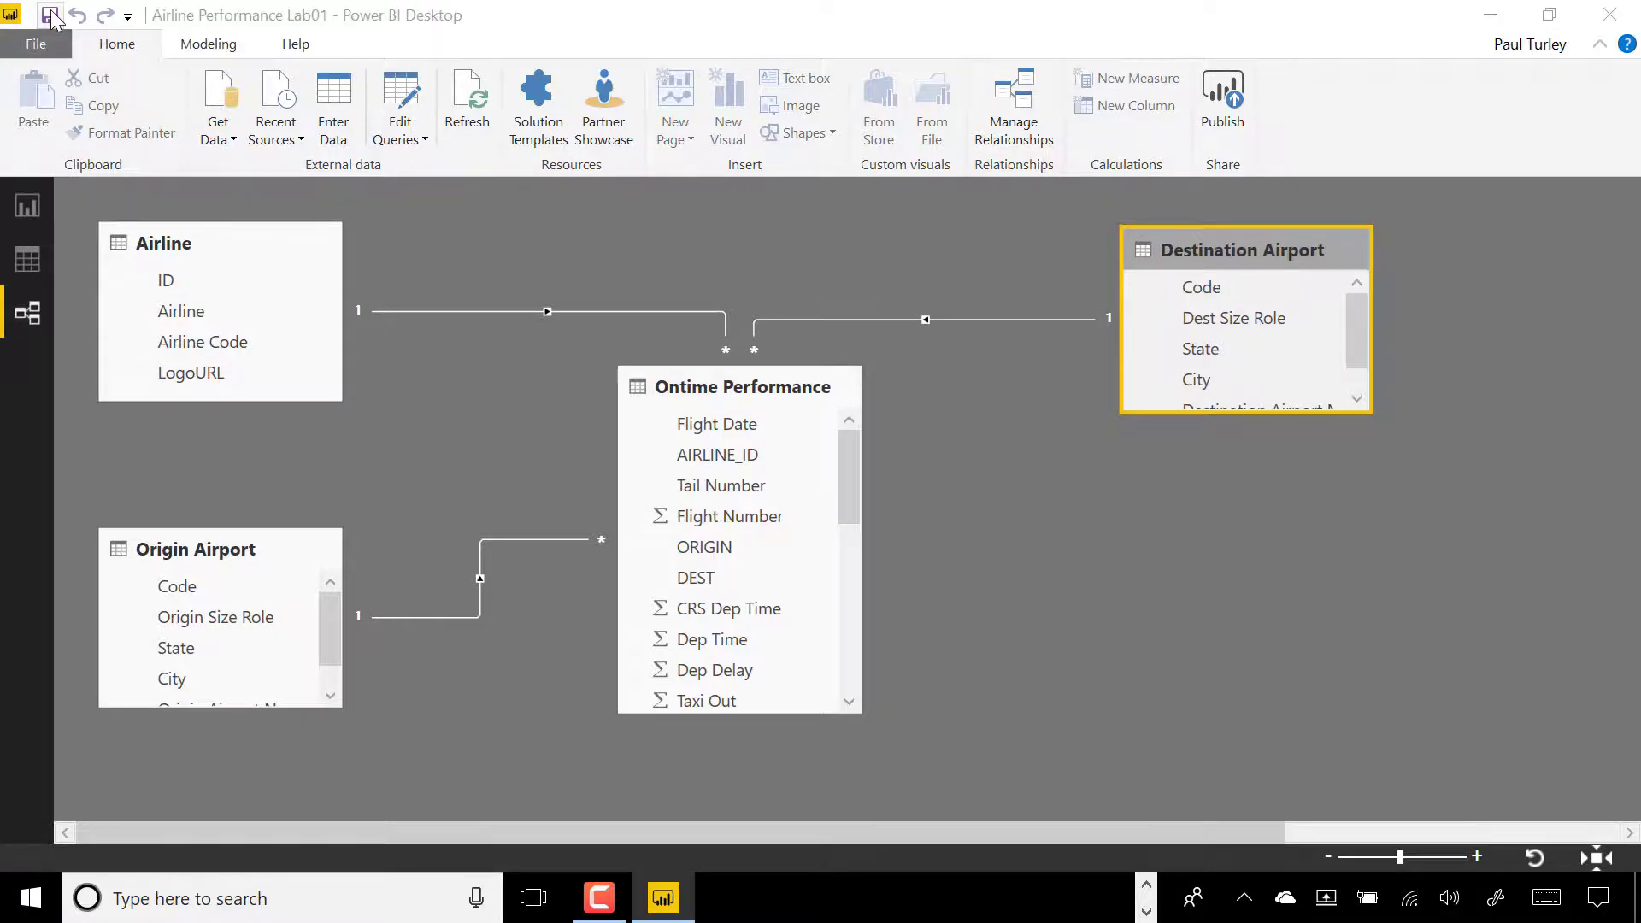